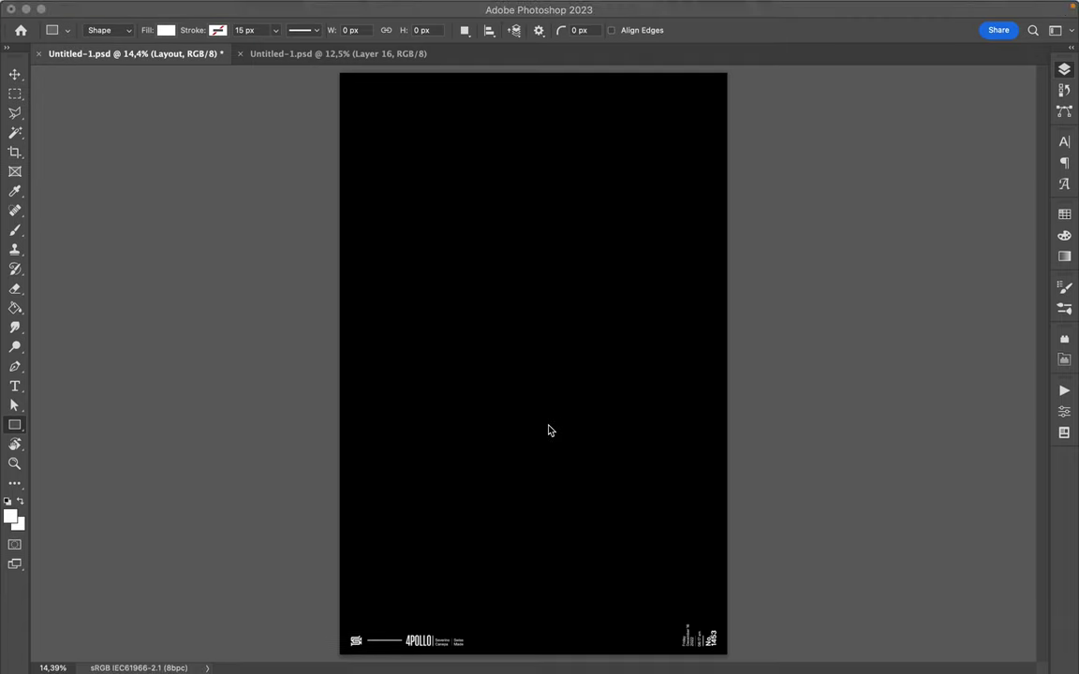
# - In the finished castle poster, hide Layer 10 copy, Layer 16 and Layer 15
pyautogui.click(325, 52)
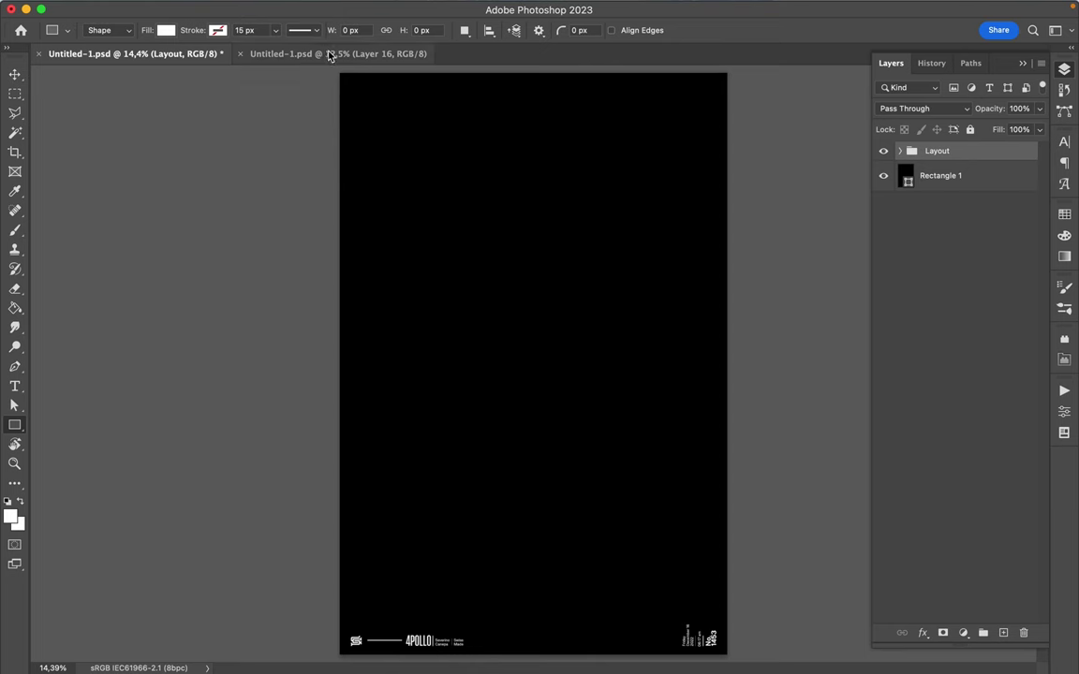
pyautogui.click(328, 53)
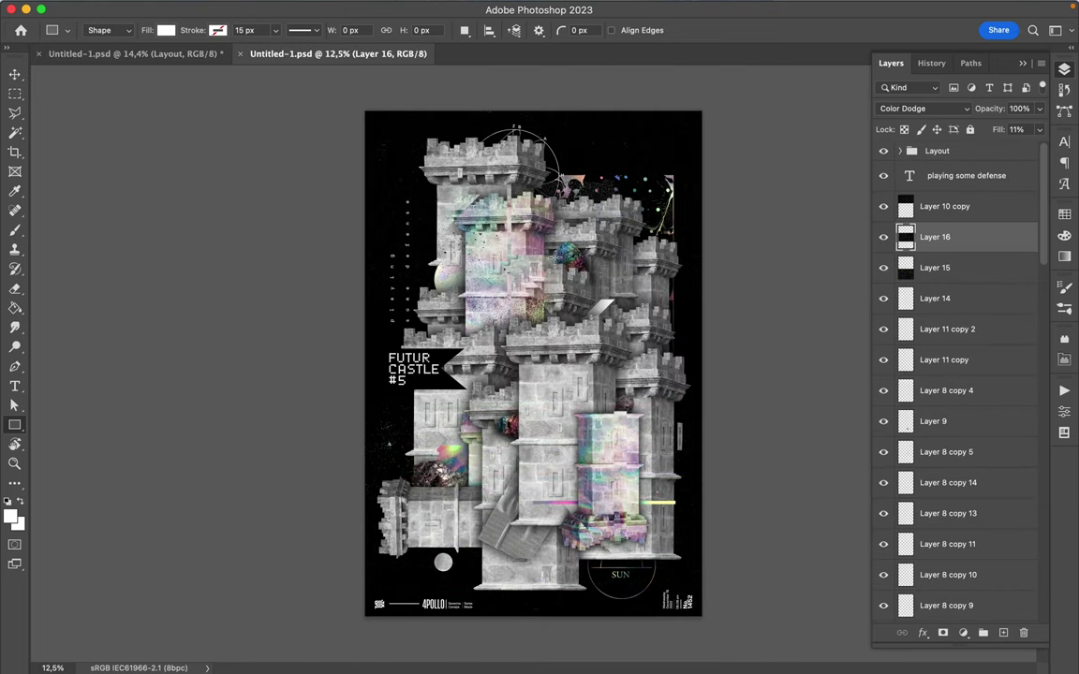
pyautogui.press('v')
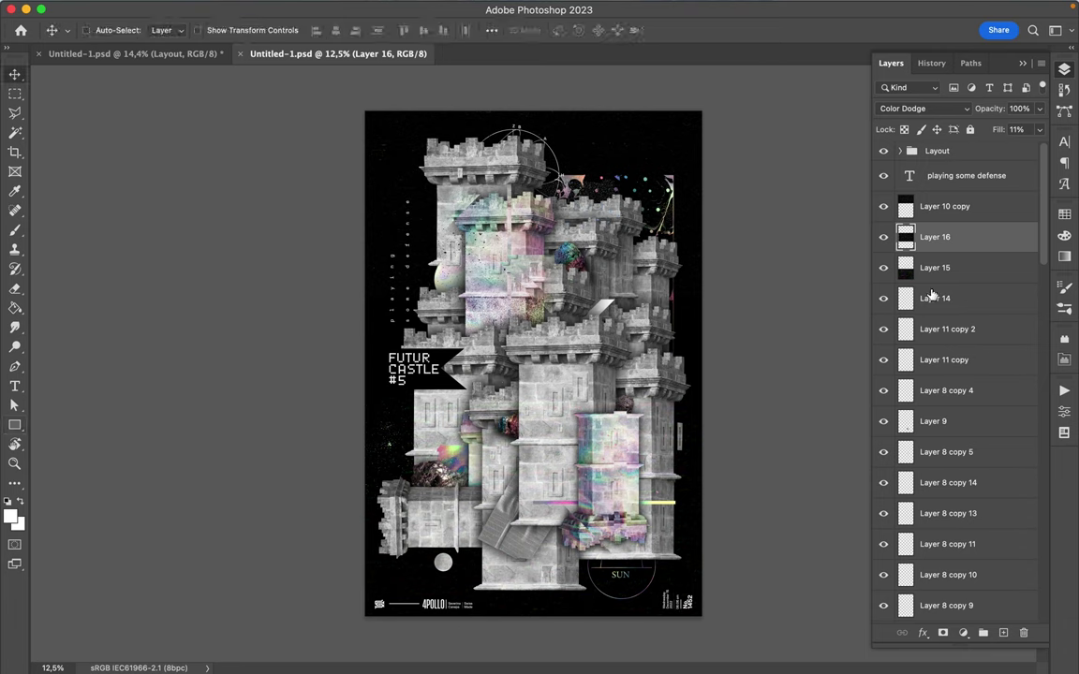
pyautogui.moveTo(884, 206); pyautogui.dragTo(883, 268)
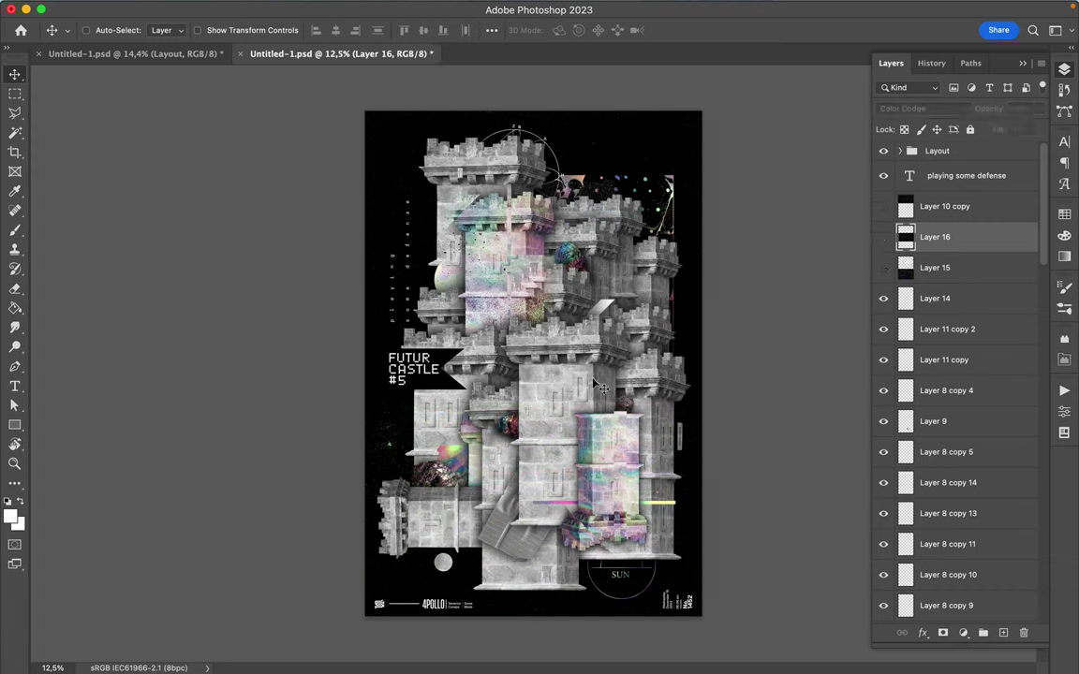
# - Drag the Castle copy 3 tower layer onto the Layout document tab
pyautogui.keyDown('ctrl'); pyautogui.click(542, 347); pyautogui.keyUp('ctrl')
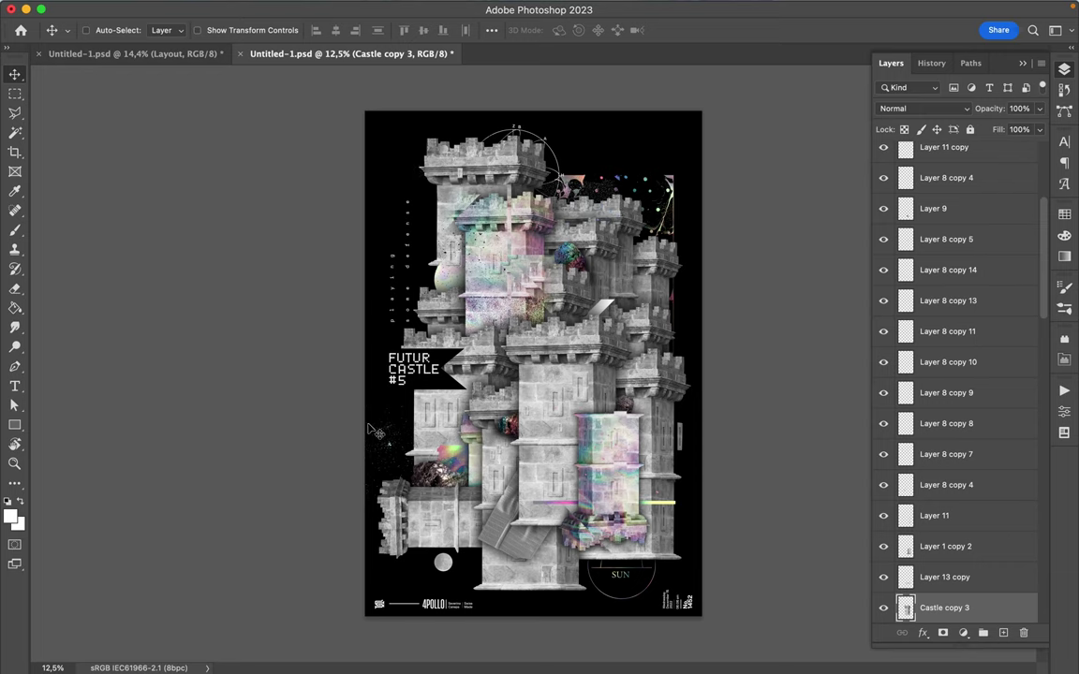
pyautogui.press('ctrl')
pyautogui.moveTo(541, 385)
pyautogui.mouseDown()
pyautogui.moveTo(564, 361)
pyautogui.moveTo(172, 55)
pyautogui.mouseUp()
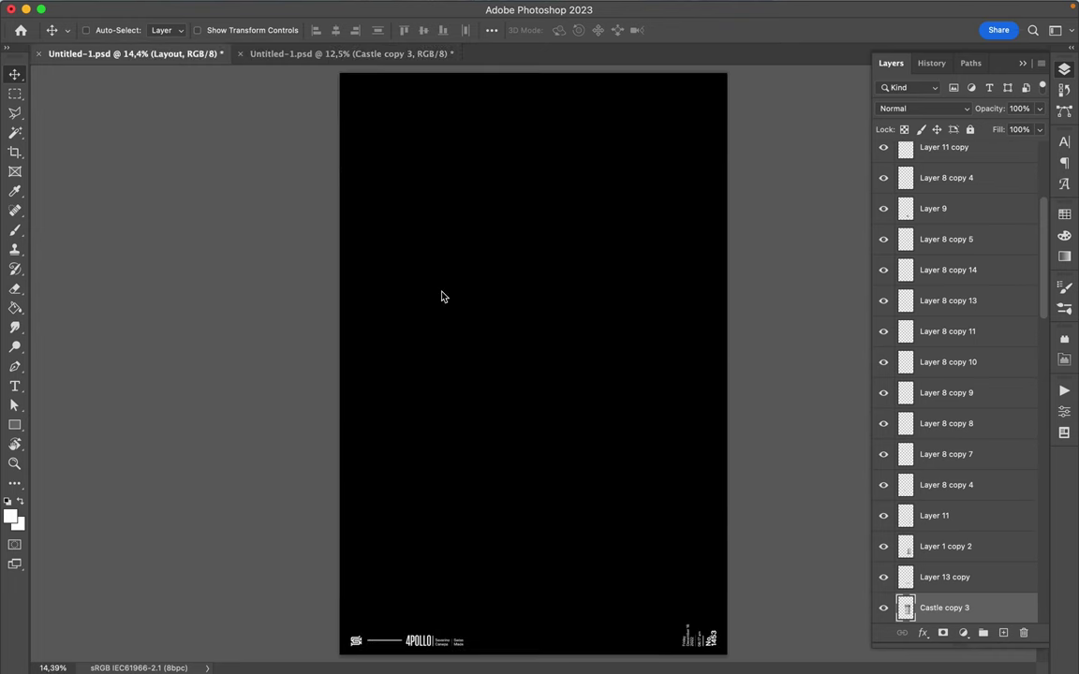
# - Place Castle copy 3 half off the left edge below the Layout group, then Alt-drag a copy right
pyautogui.moveTo(440, 292); pyautogui.dragTo(441, 296)
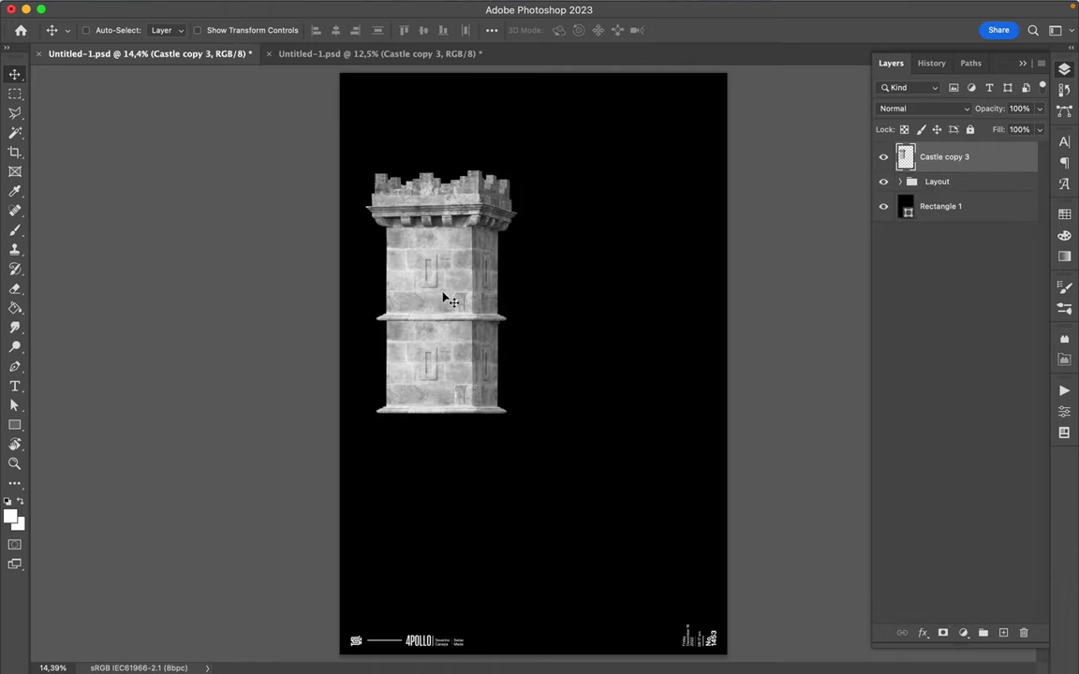
pyautogui.moveTo(450, 300); pyautogui.dragTo(368, 366)
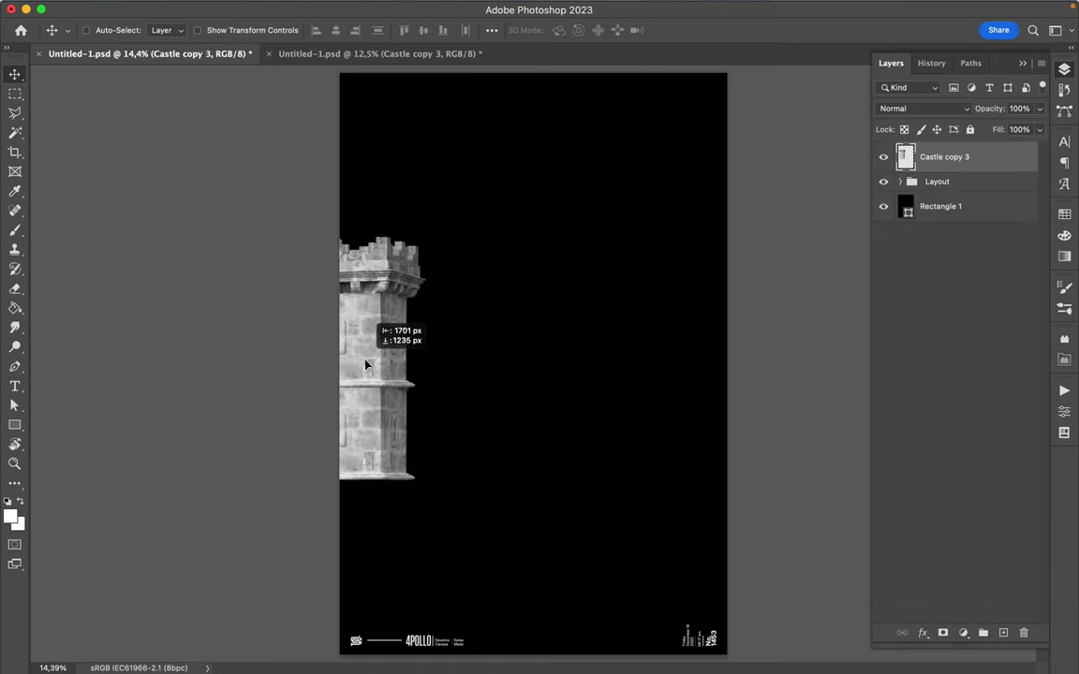
pyautogui.moveTo(368, 367); pyautogui.dragTo(366, 366)
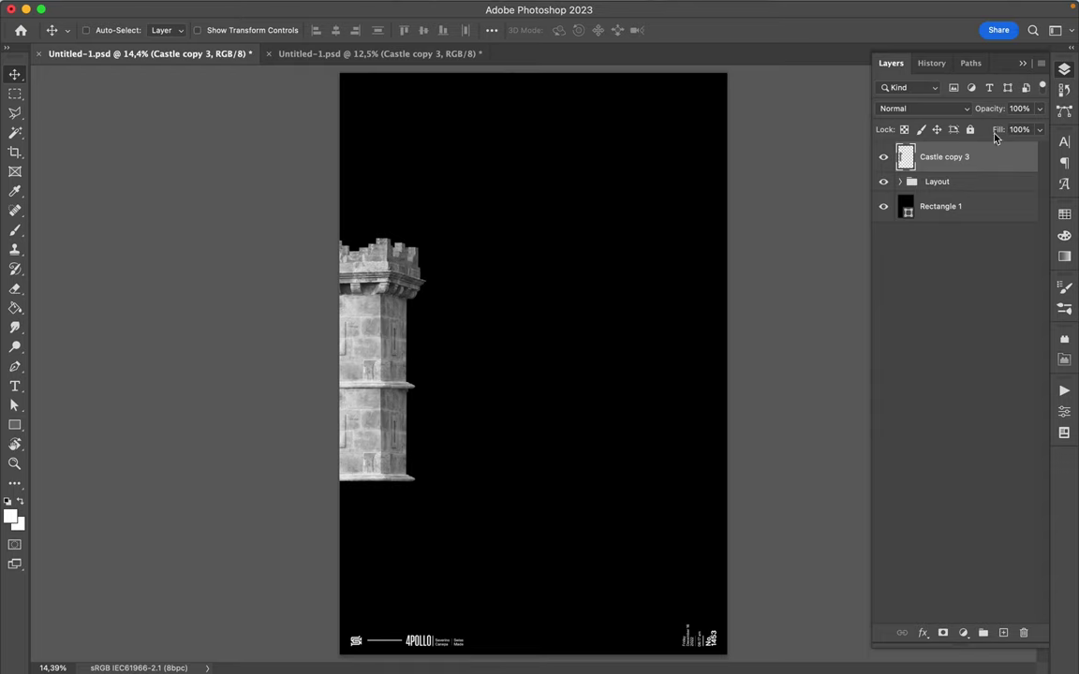
pyautogui.moveTo(935, 159); pyautogui.dragTo(932, 190)
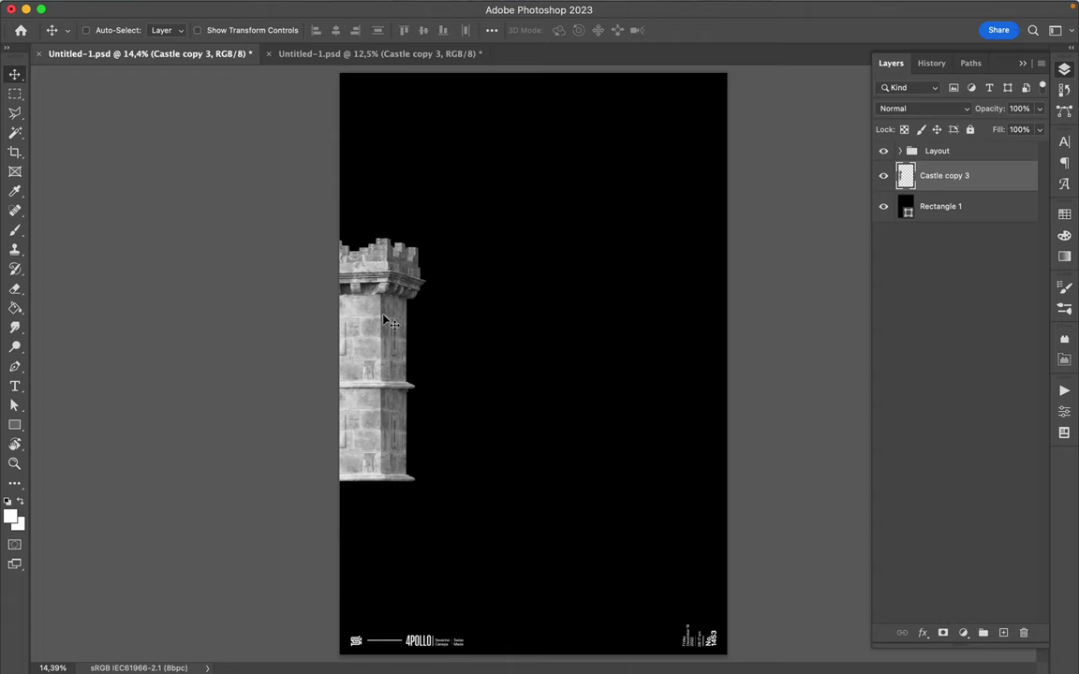
pyautogui.moveTo(382, 321)
pyautogui.mouseDown()
pyautogui.moveTo(470, 349)
pyautogui.moveTo(702, 380)
pyautogui.mouseUp()
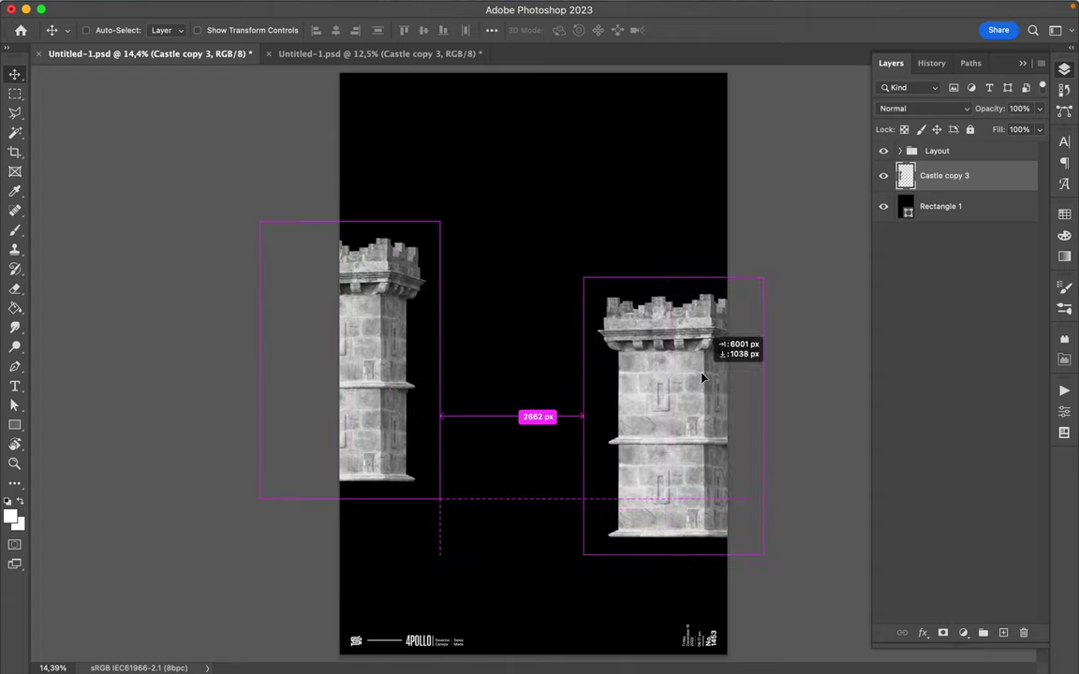
# - Rotate the tower copy -90° onto its side and place it at lower right
pyautogui.hotkey('ctrl', 't')
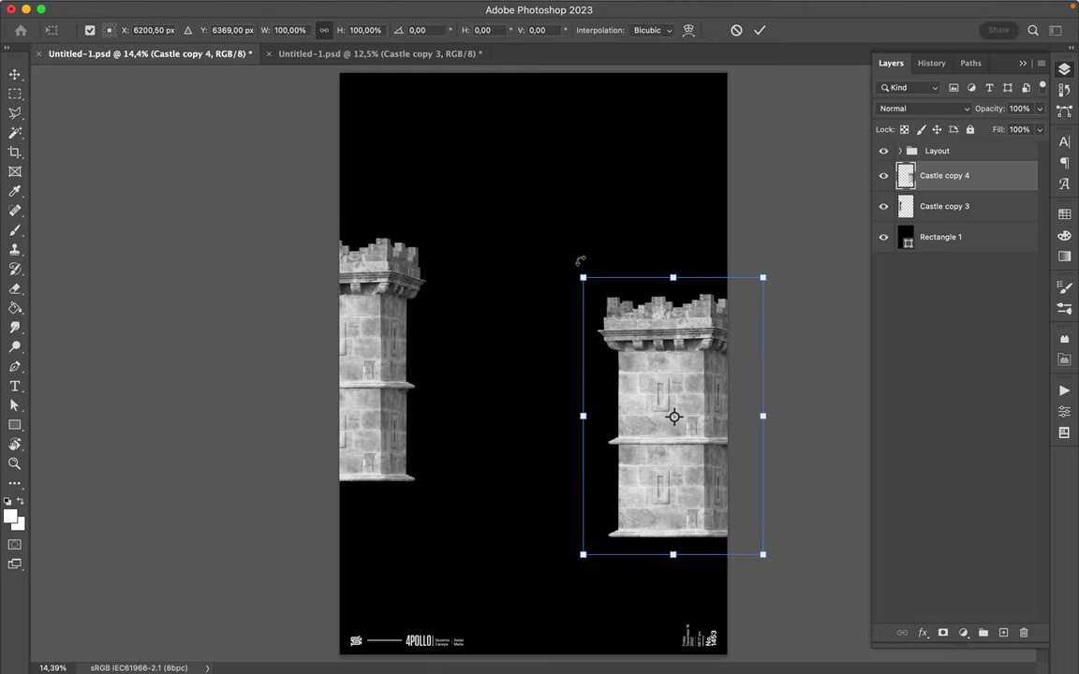
pyautogui.moveTo(578, 260); pyautogui.dragTo(425, 538)
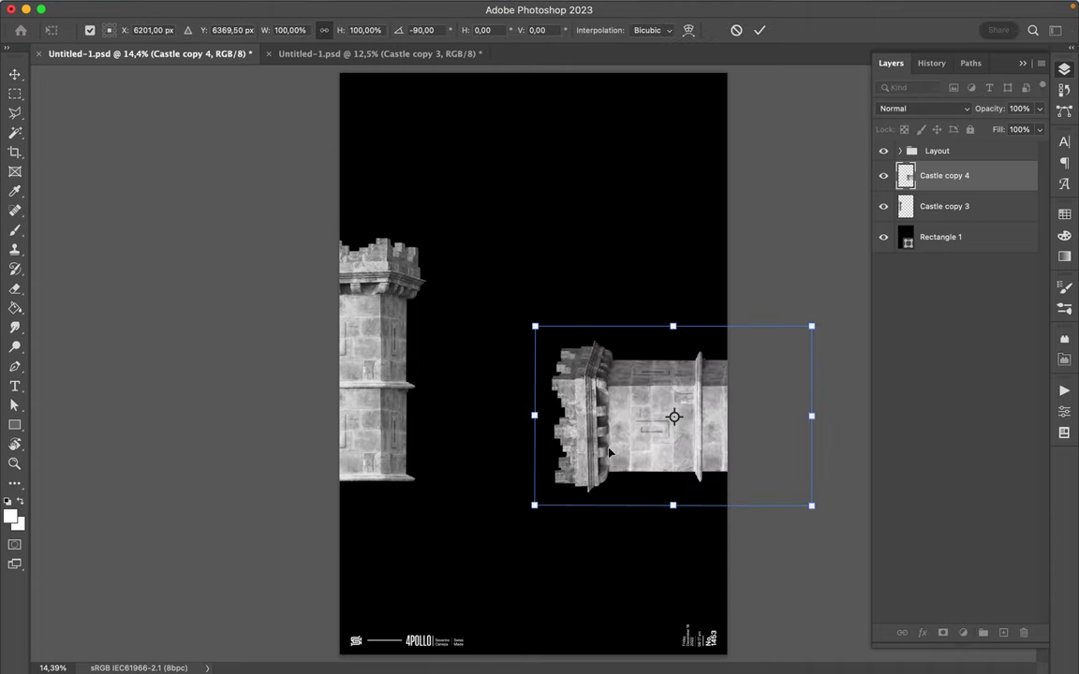
pyautogui.press('Return')
pyautogui.moveTo(638, 409)
pyautogui.mouseDown()
pyautogui.moveTo(614, 518)
pyautogui.moveTo(581, 510)
pyautogui.mouseUp()
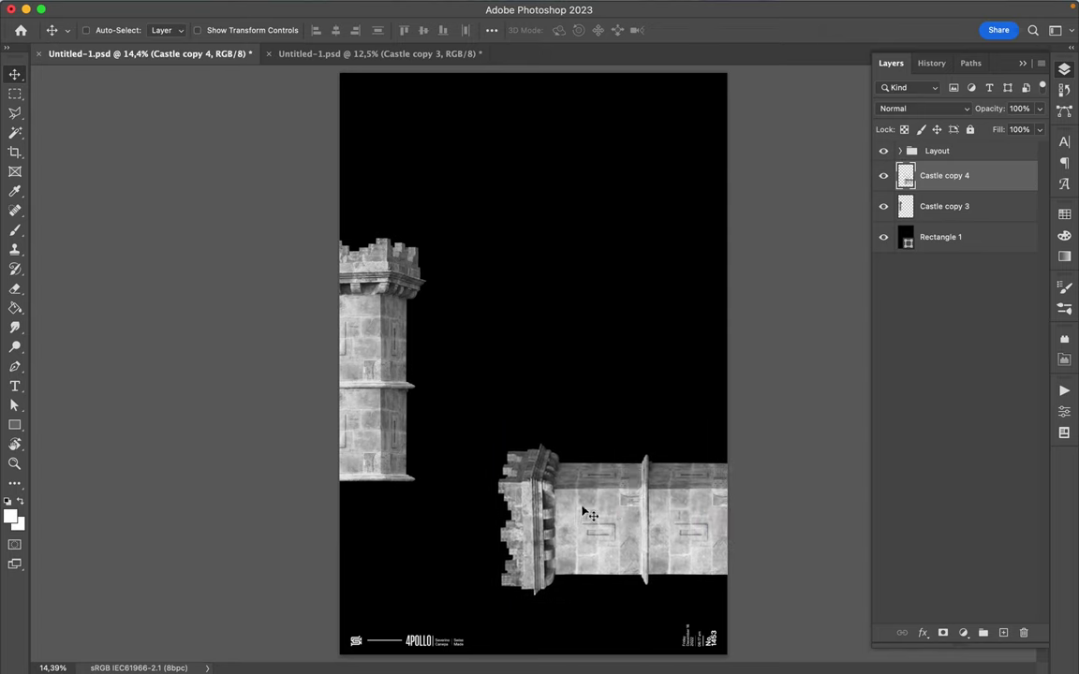
# - Duplicate it as Castle copy 5, turned upside down at the top centre
pyautogui.moveTo(582, 510); pyautogui.dragTo(559, 284)
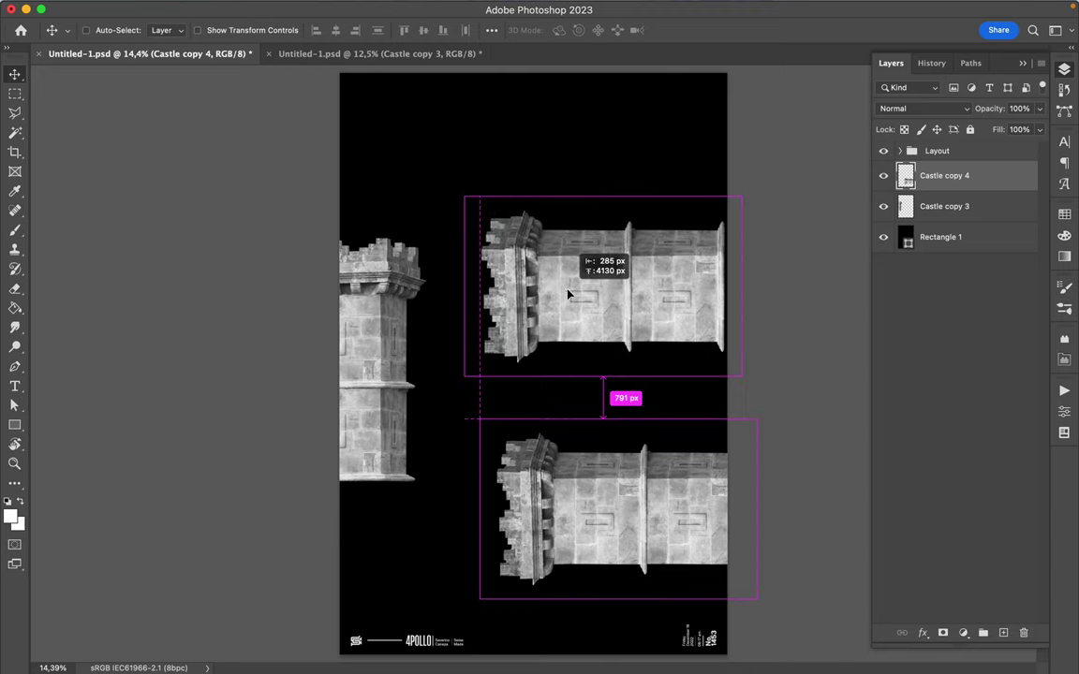
pyautogui.press('super+t')
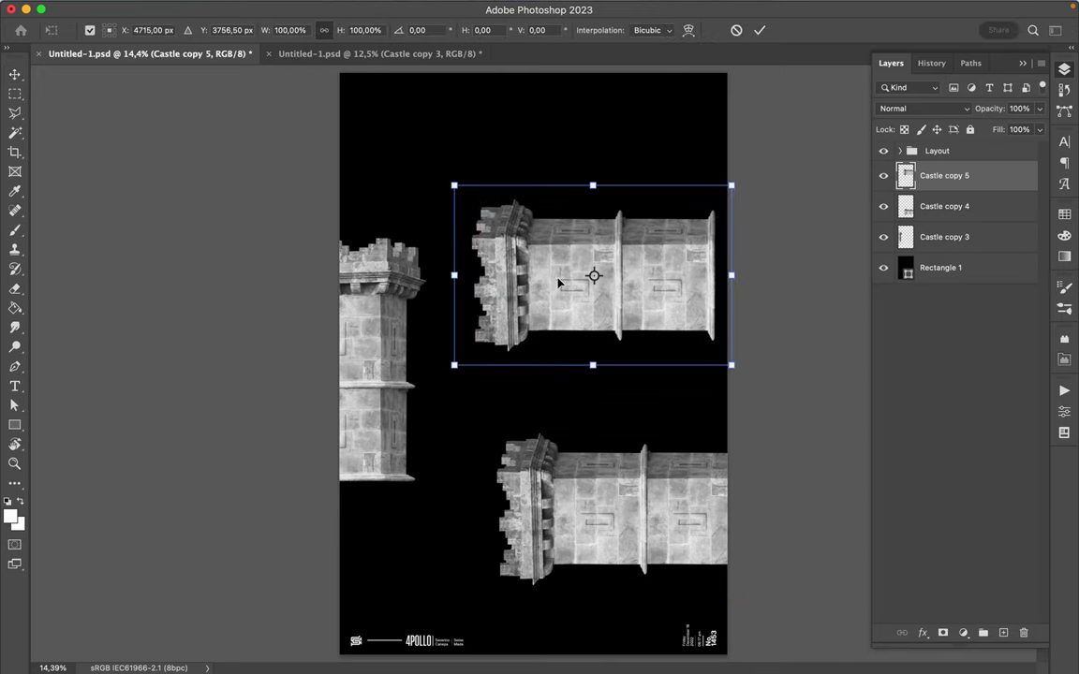
pyautogui.moveTo(732, 173); pyautogui.dragTo(463, 137)
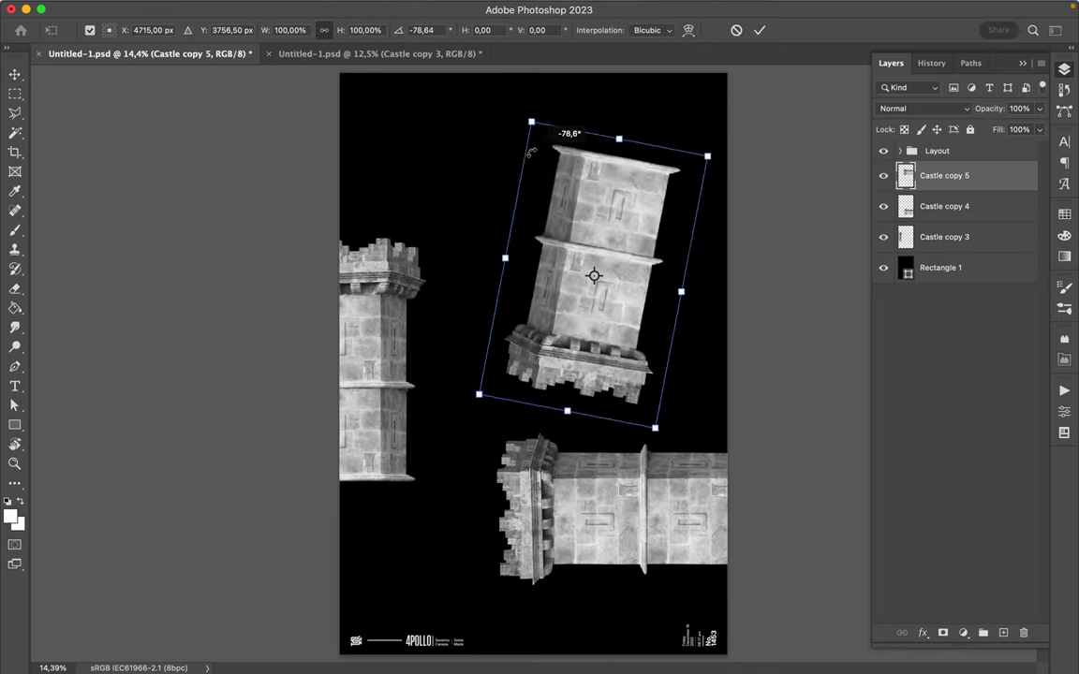
pyautogui.moveTo(584, 205); pyautogui.dragTo(562, 119)
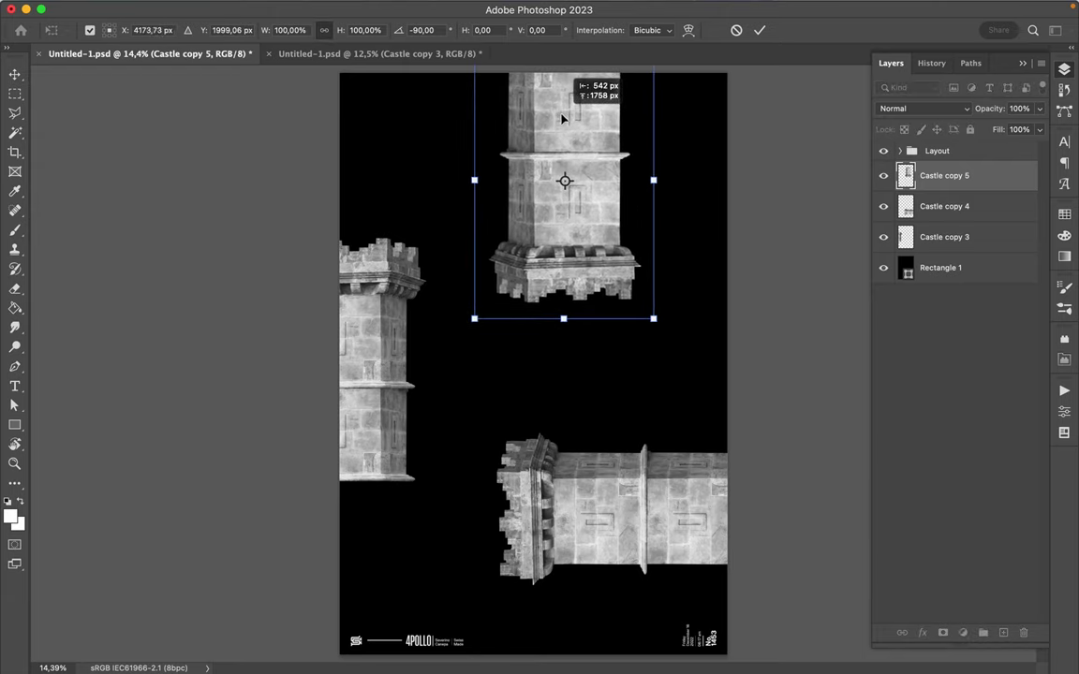
pyautogui.press('Return')
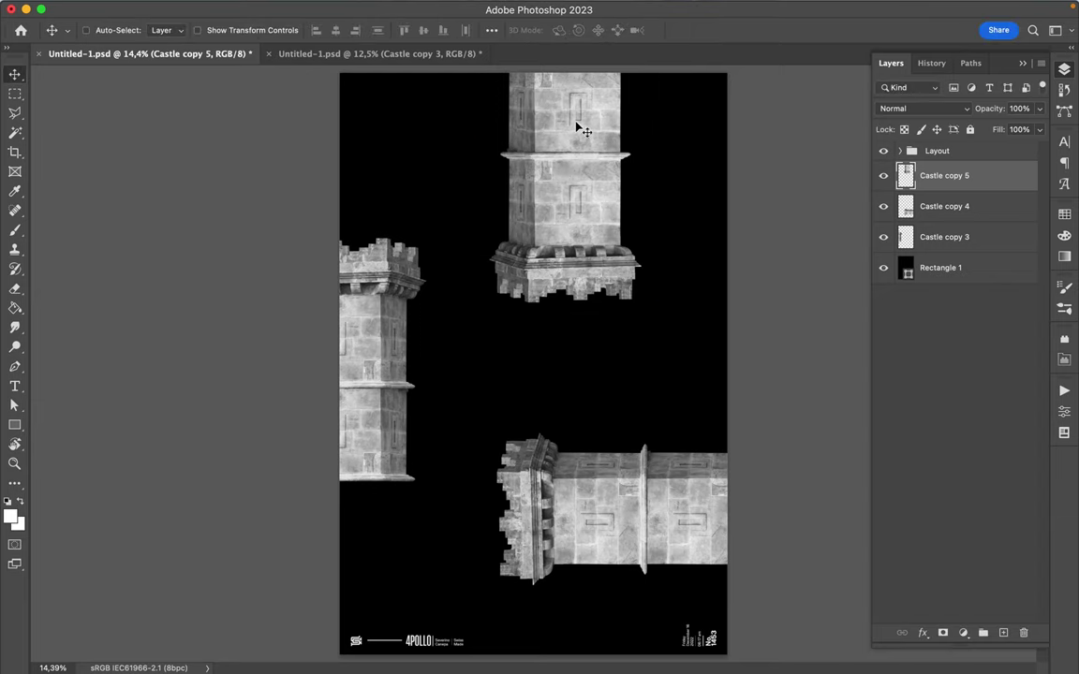
# - Add upside-down Castle copy 6 at top right and pull another copy toward top left
pyautogui.moveTo(577, 131); pyautogui.dragTo(665, 85)
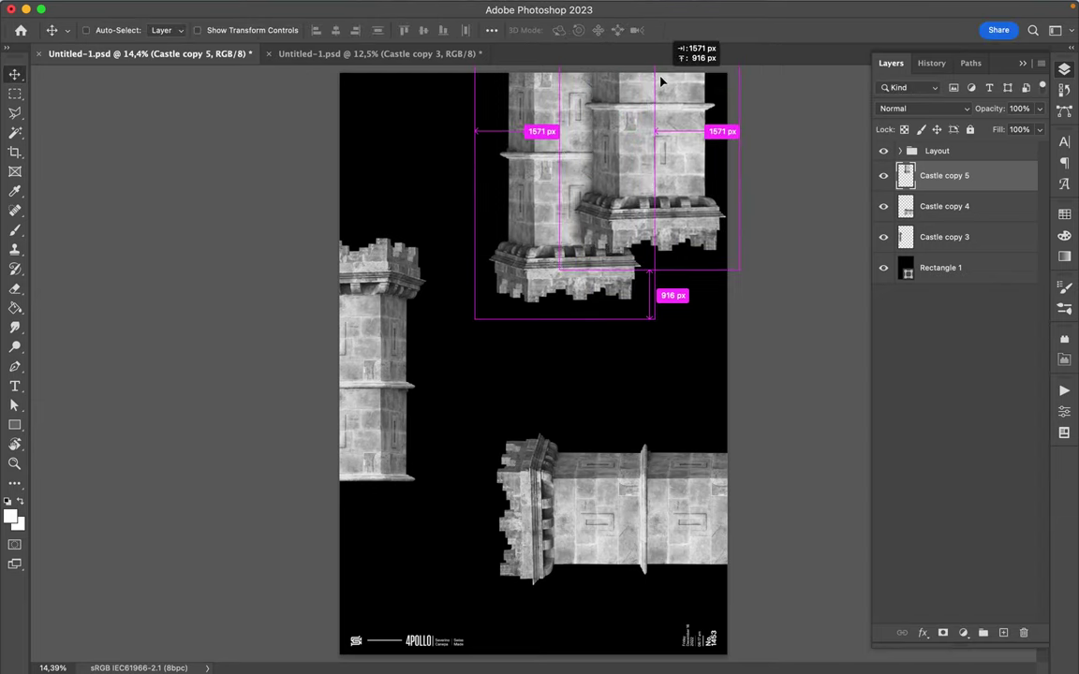
pyautogui.moveTo(665, 85); pyautogui.dragTo(661, 80)
pyautogui.moveTo(661, 144); pyautogui.dragTo(658, 93)
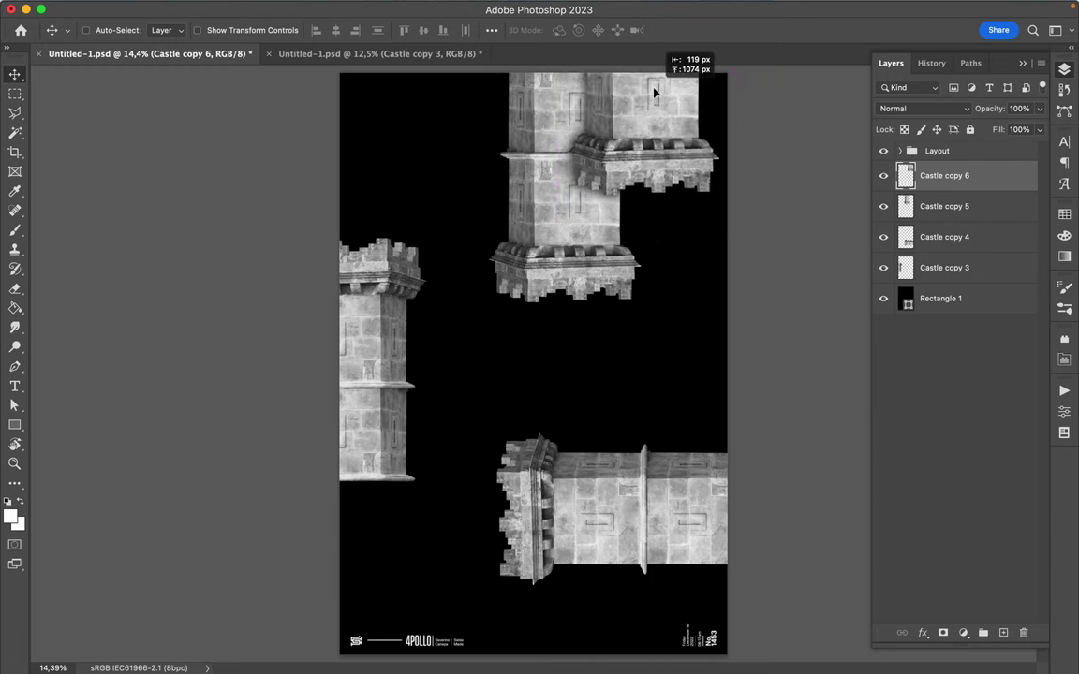
pyautogui.moveTo(659, 93); pyautogui.dragTo(659, 92)
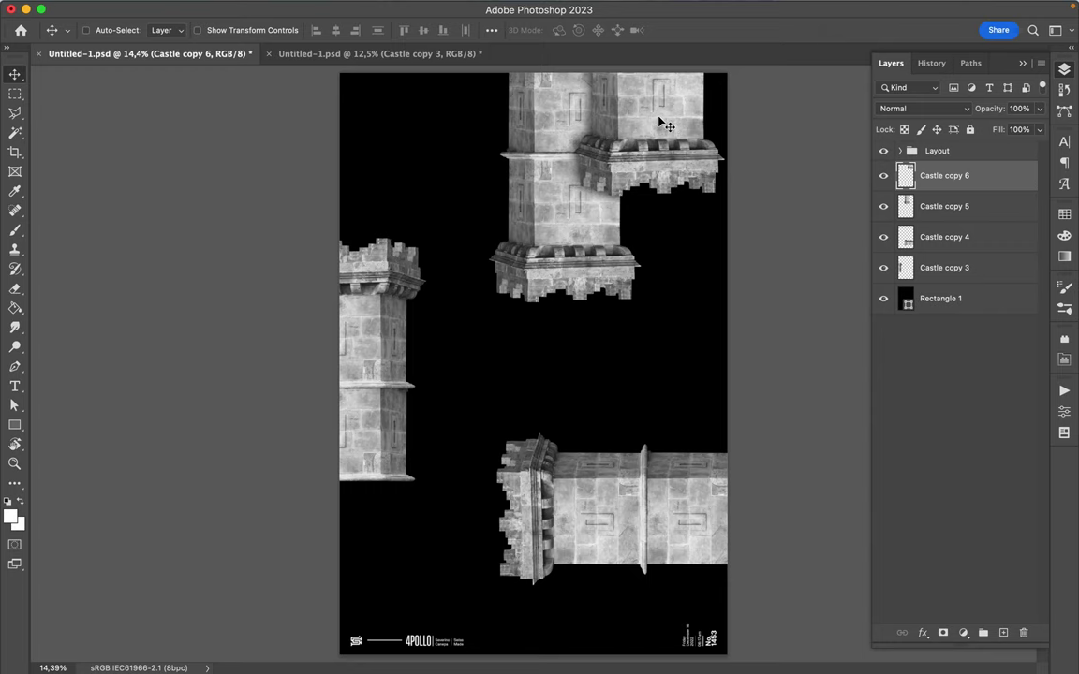
pyautogui.keyDown('alt'); pyautogui.moveTo(658, 121); pyautogui.dragTo(362, 174); pyautogui.keyUp('alt')
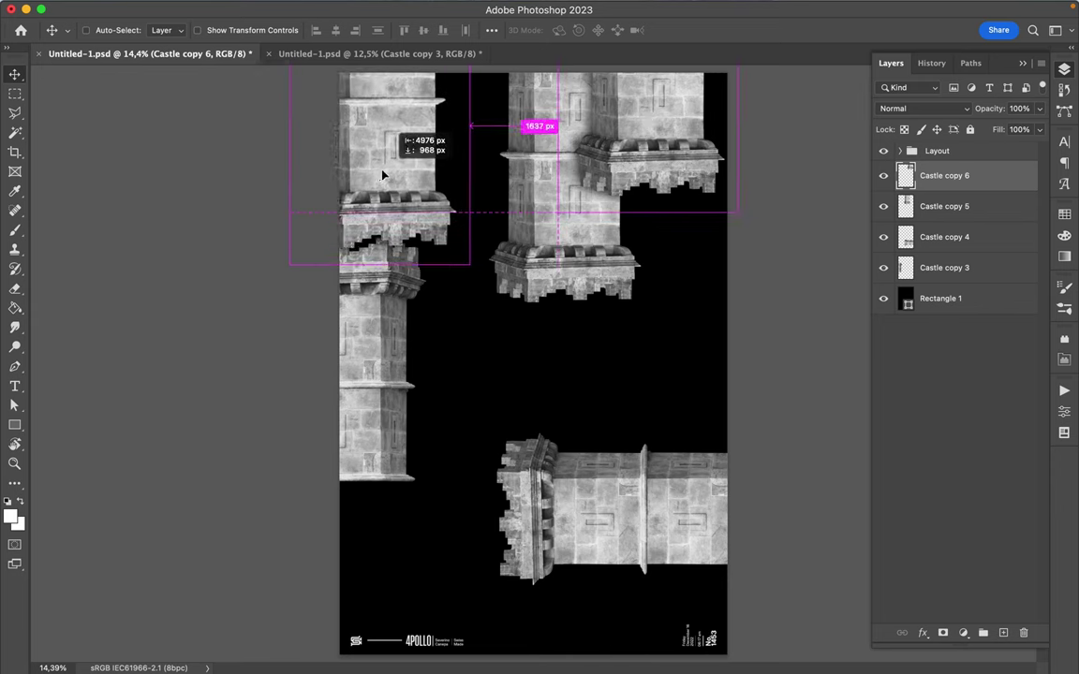
# - Turn Castle copy 7 sideways on the left and stack it below Castle copy 3
pyautogui.hotkey('ctrl', 't')
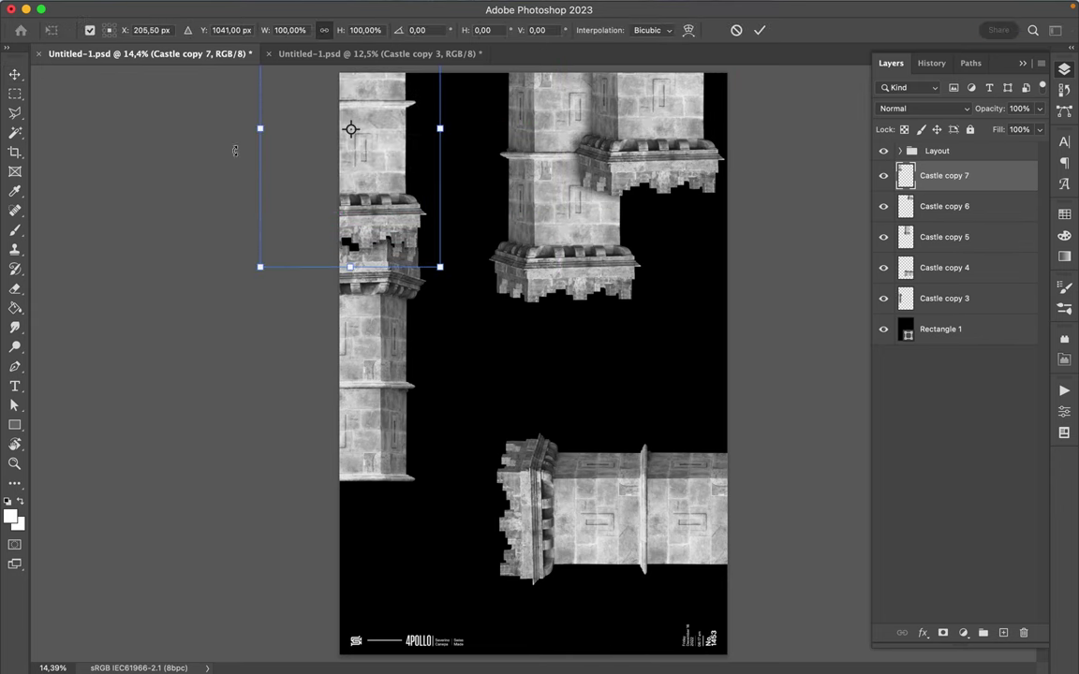
pyautogui.moveTo(228, 129)
pyautogui.mouseDown()
pyautogui.moveTo(324, 298)
pyautogui.moveTo(356, 300)
pyautogui.mouseUp()
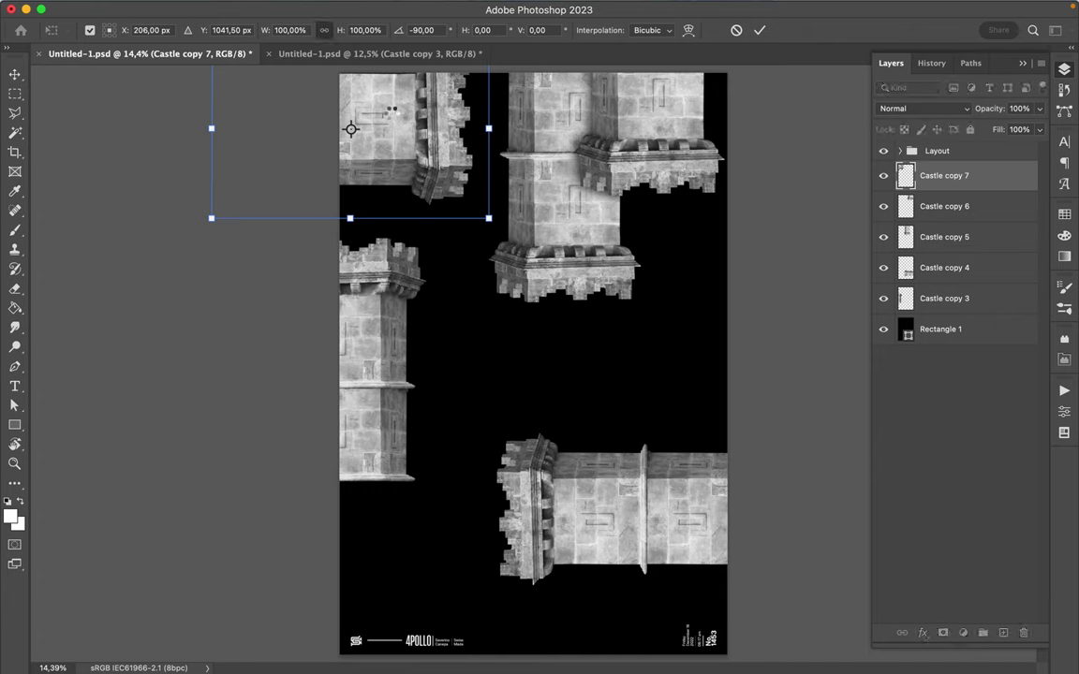
pyautogui.press('Return')
pyautogui.moveTo(410, 117); pyautogui.dragTo(381, 202)
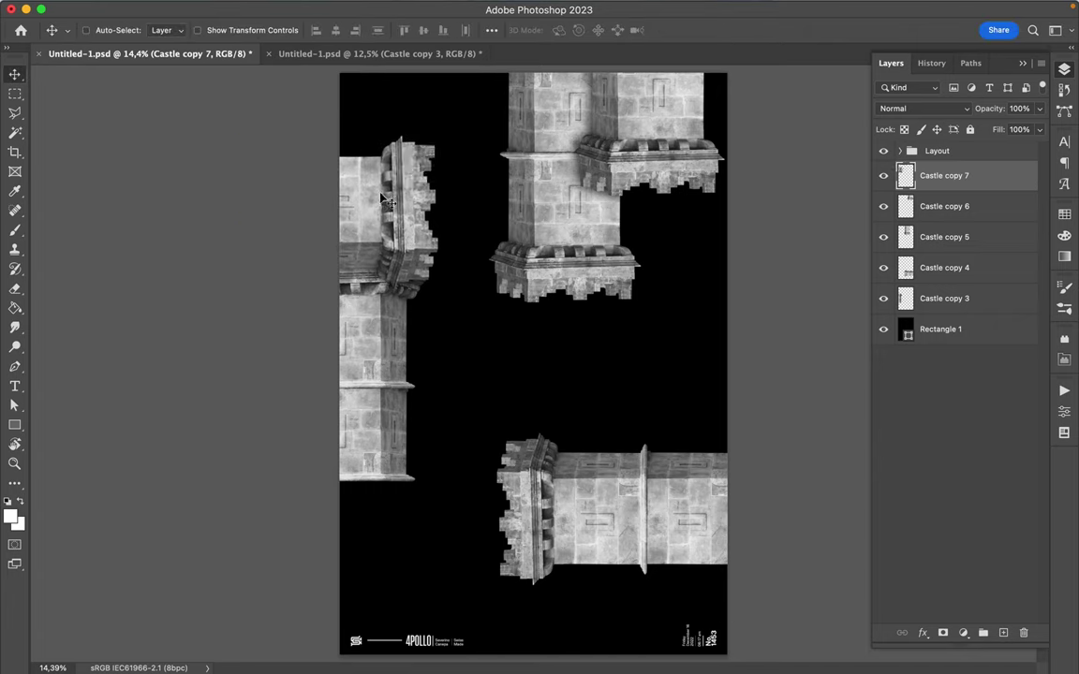
pyautogui.moveTo(901, 178); pyautogui.dragTo(922, 311)
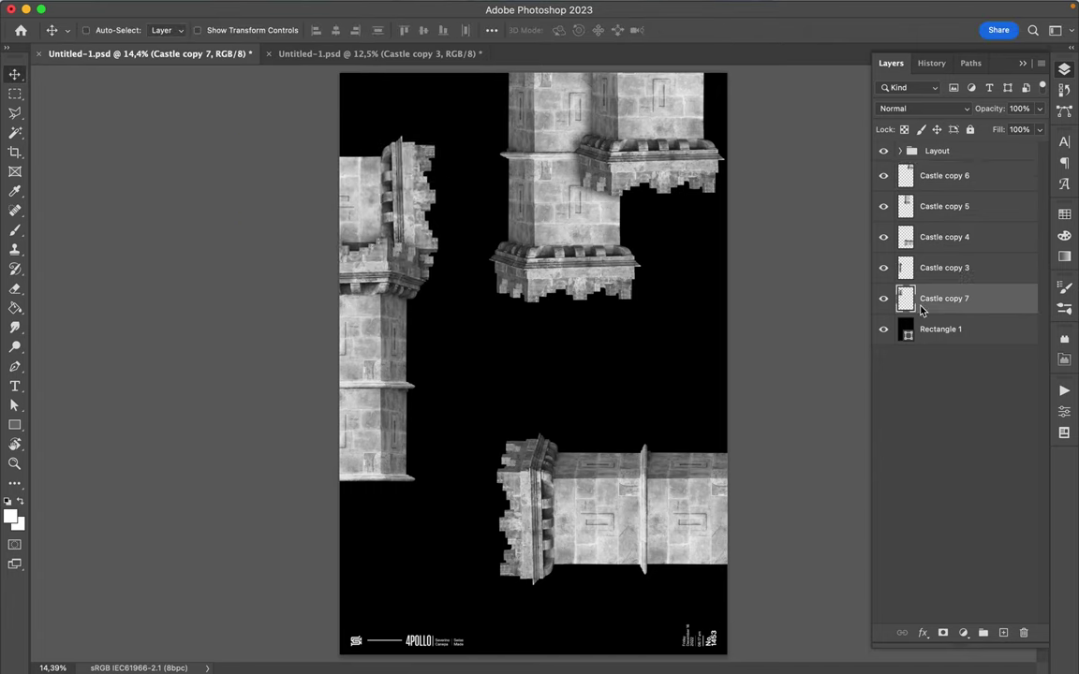
pyautogui.moveTo(440, 257); pyautogui.dragTo(439, 269)
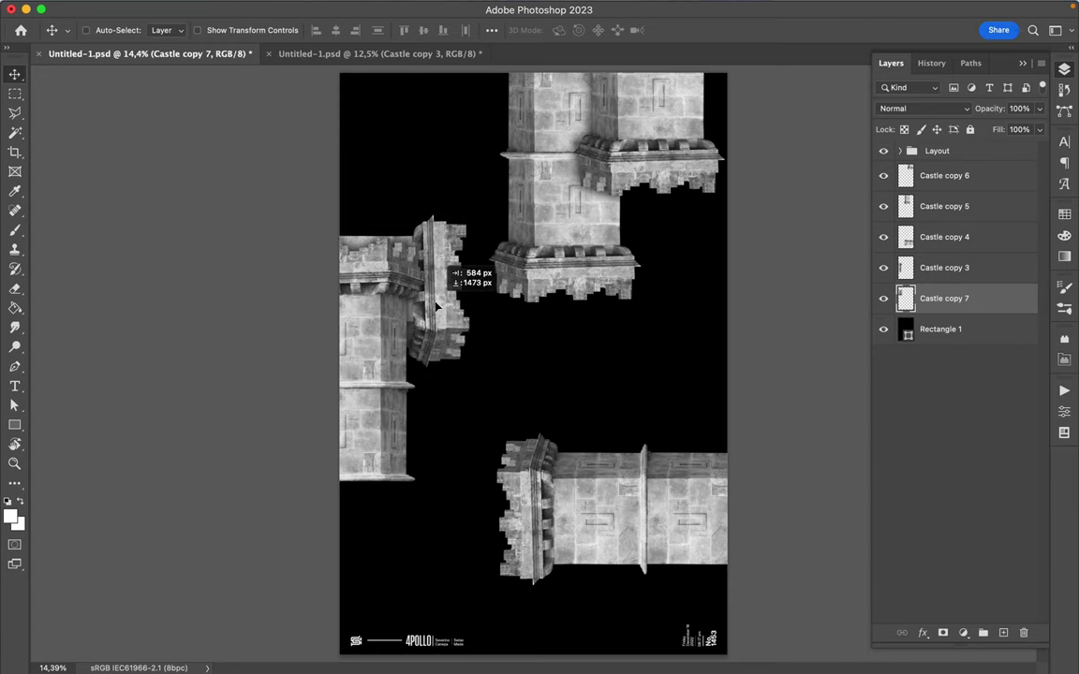
# - Scale Castle copy 7 to about 85% and reposition the left vertical tower
pyautogui.hotkey('ctrl', 't')
pyautogui.moveTo(487, 253); pyautogui.dragTo(394, 253)
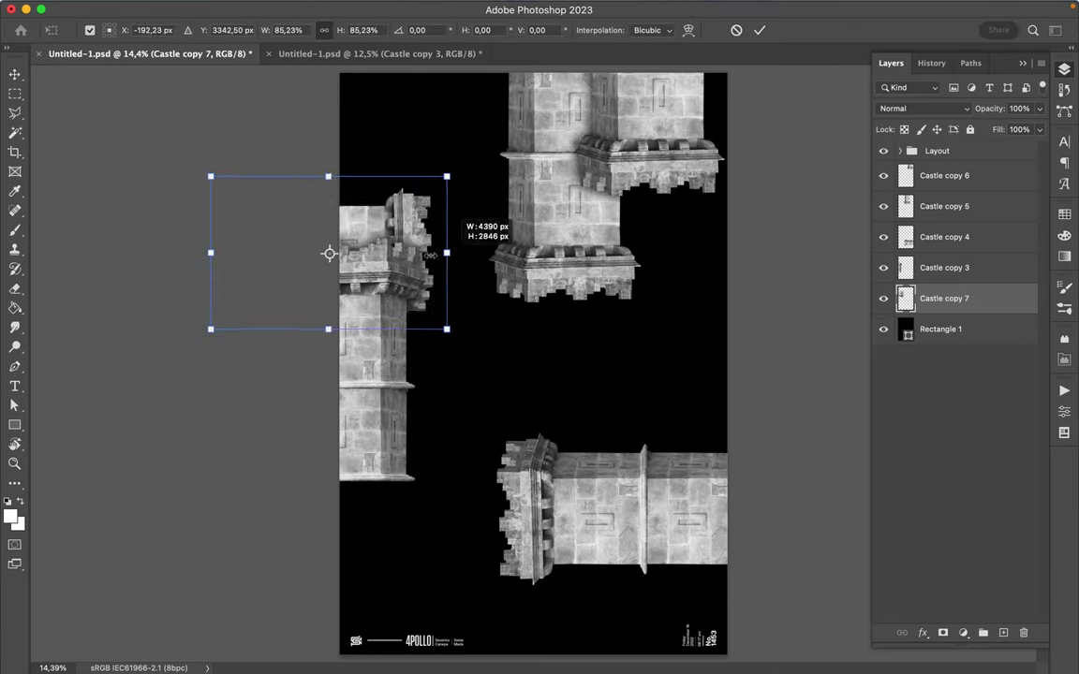
pyautogui.press('Return')
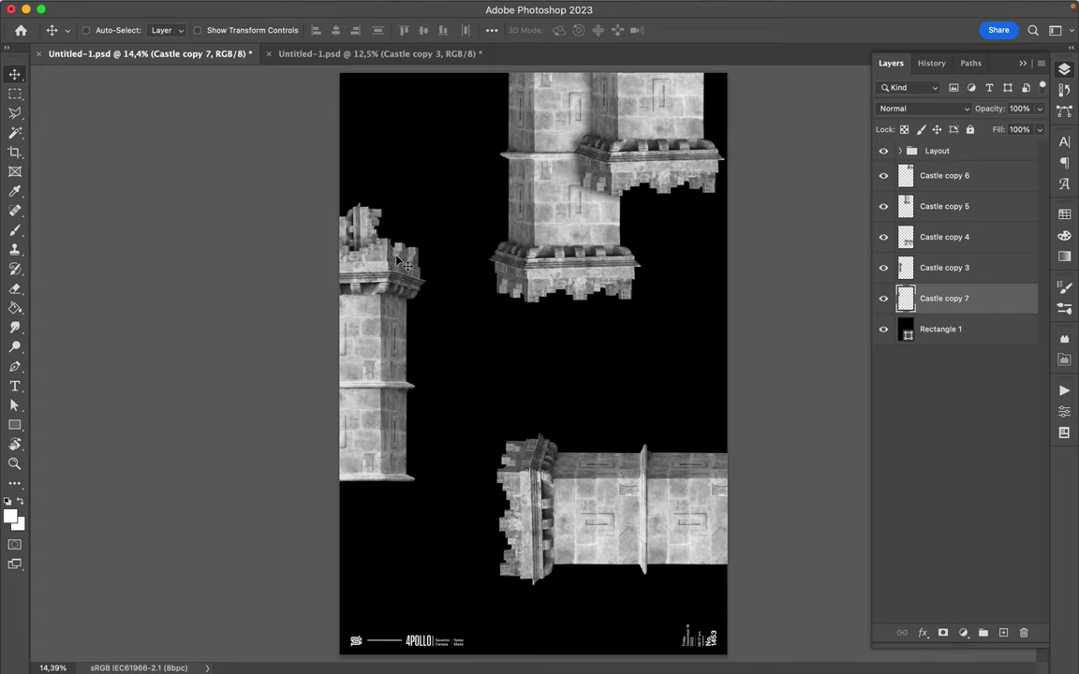
pyautogui.keyDown('ctrl'); pyautogui.click(403, 272); pyautogui.keyUp('ctrl')
pyautogui.moveTo(403, 272); pyautogui.dragTo(353, 268)
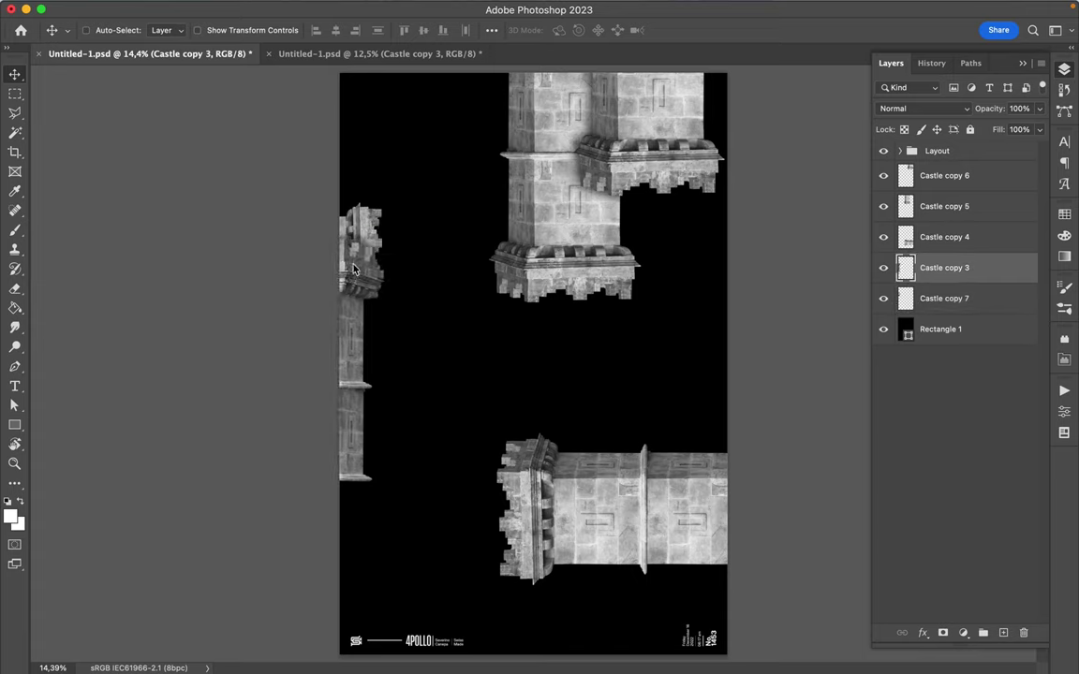
pyautogui.moveTo(353, 269)
pyautogui.mouseDown()
pyautogui.moveTo(396, 242)
pyautogui.moveTo(364, 221)
pyautogui.moveTo(417, 213)
pyautogui.moveTo(413, 199)
pyautogui.mouseUp()
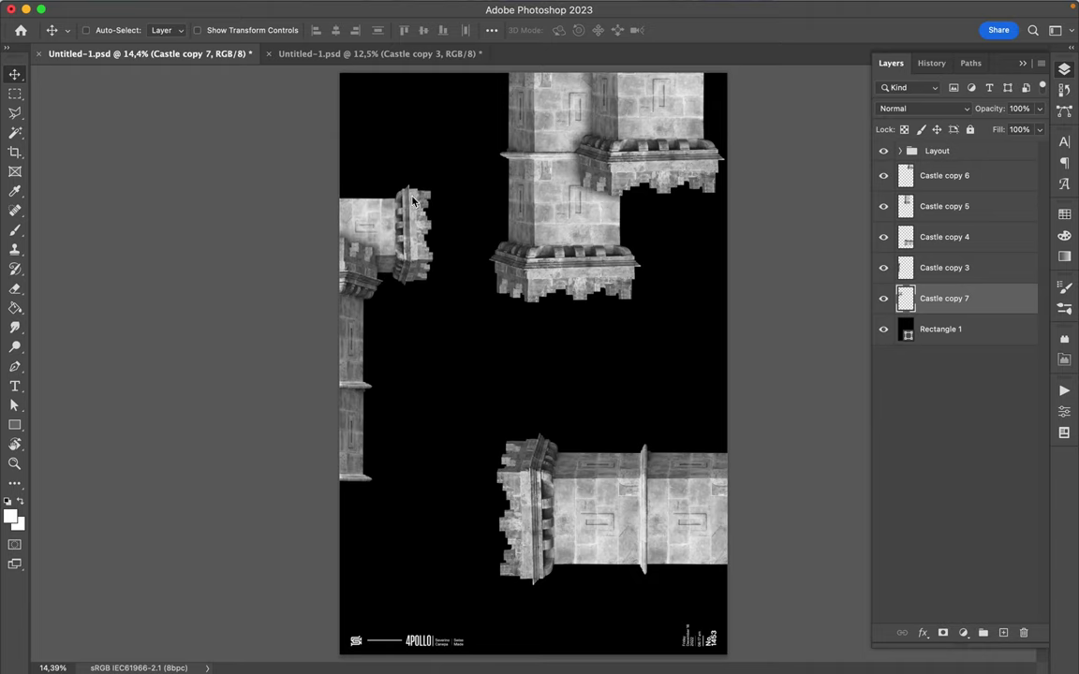
# - Add a 180°-rotated tower under the large horizontal tower, plus a copy at bottom right
pyautogui.moveTo(413, 200); pyautogui.dragTo(590, 366)
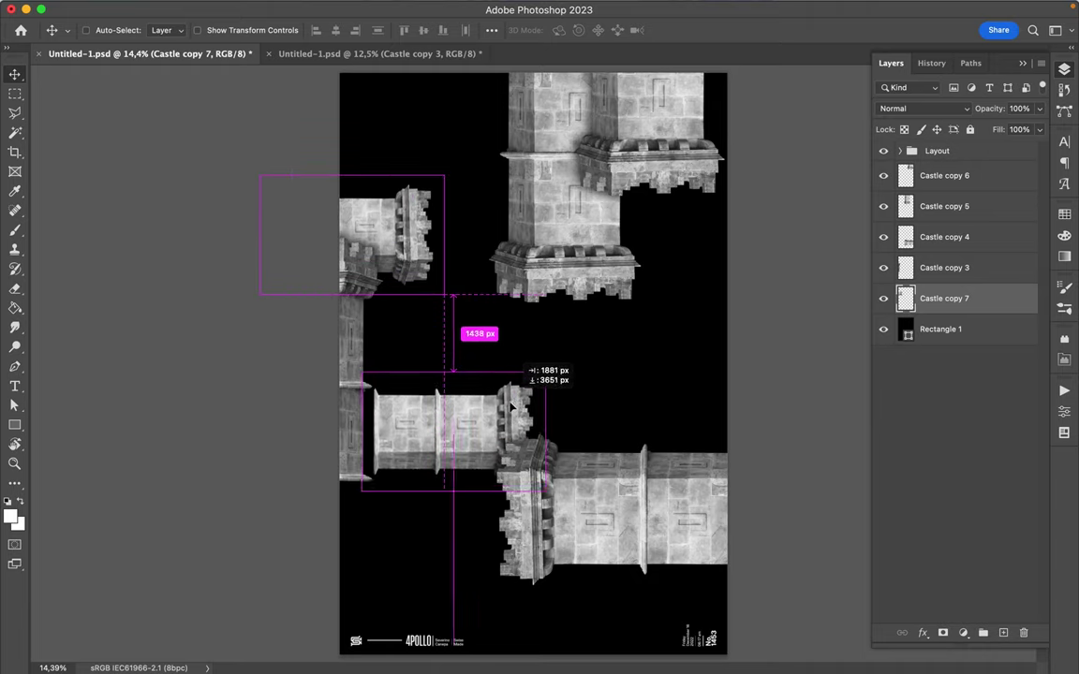
pyautogui.press('super')
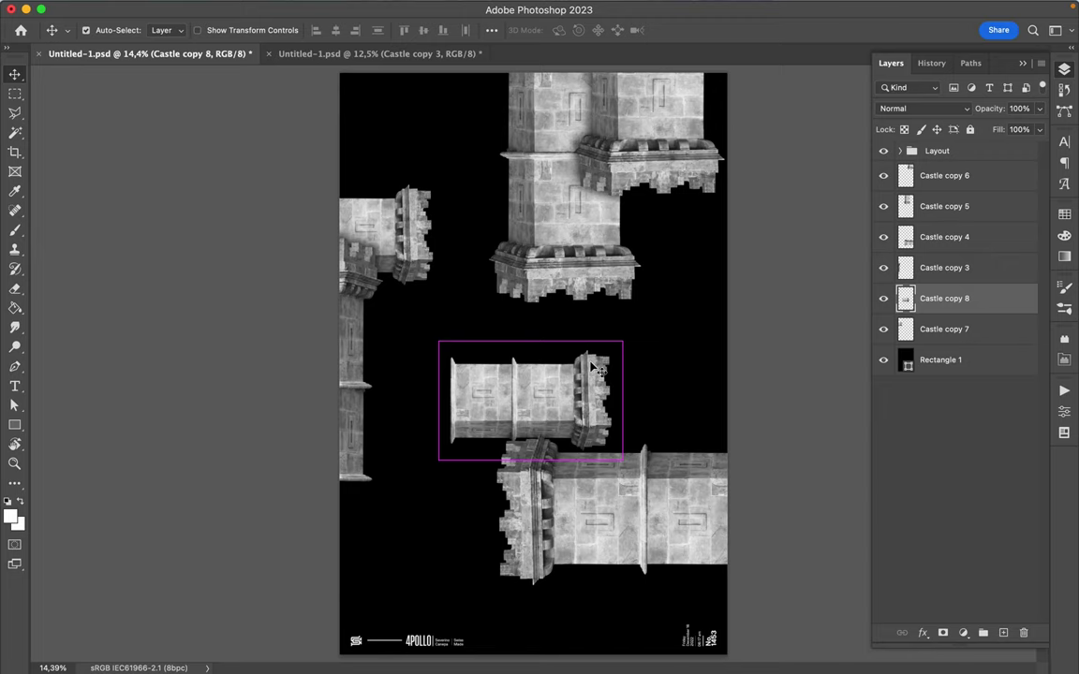
pyautogui.press('super+t')
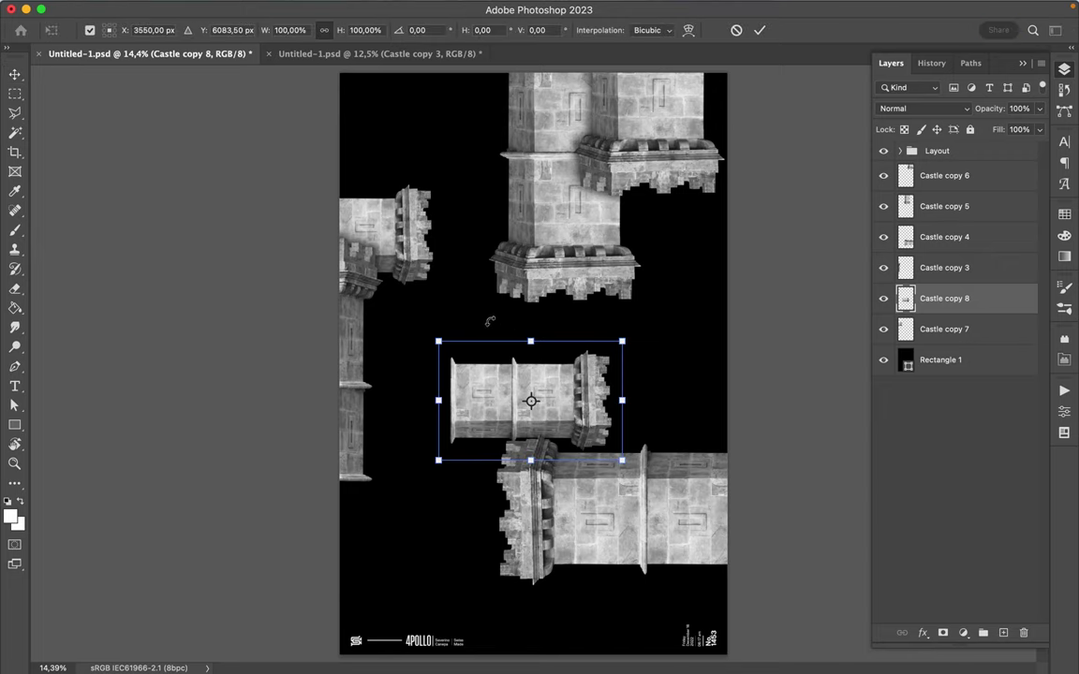
pyautogui.moveTo(426, 319); pyautogui.dragTo(704, 530)
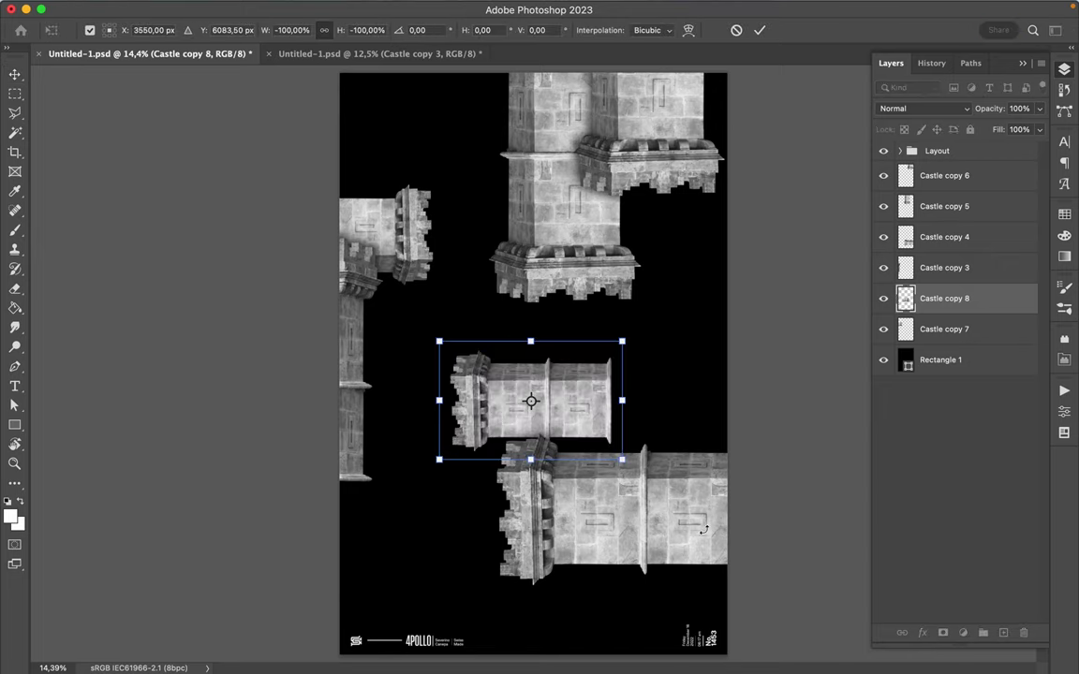
pyautogui.press('Return')
pyautogui.moveTo(585, 380)
pyautogui.mouseDown()
pyautogui.moveTo(748, 562)
pyautogui.moveTo(741, 549)
pyautogui.moveTo(703, 579)
pyautogui.moveTo(653, 583)
pyautogui.mouseUp()
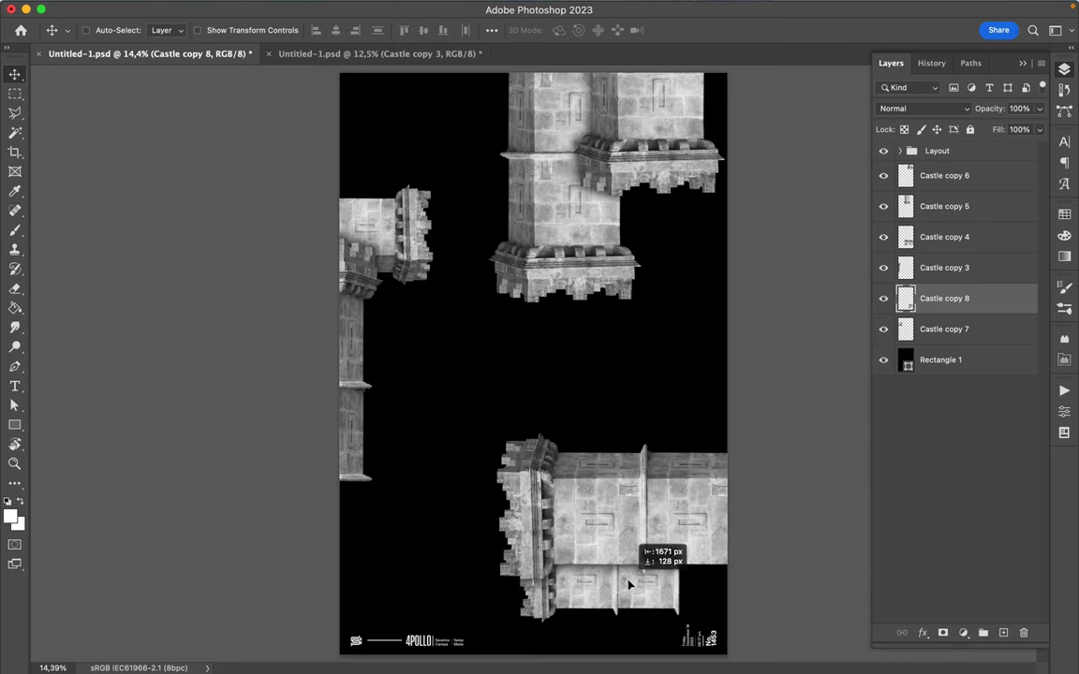
pyautogui.moveTo(652, 584); pyautogui.dragTo(787, 586)
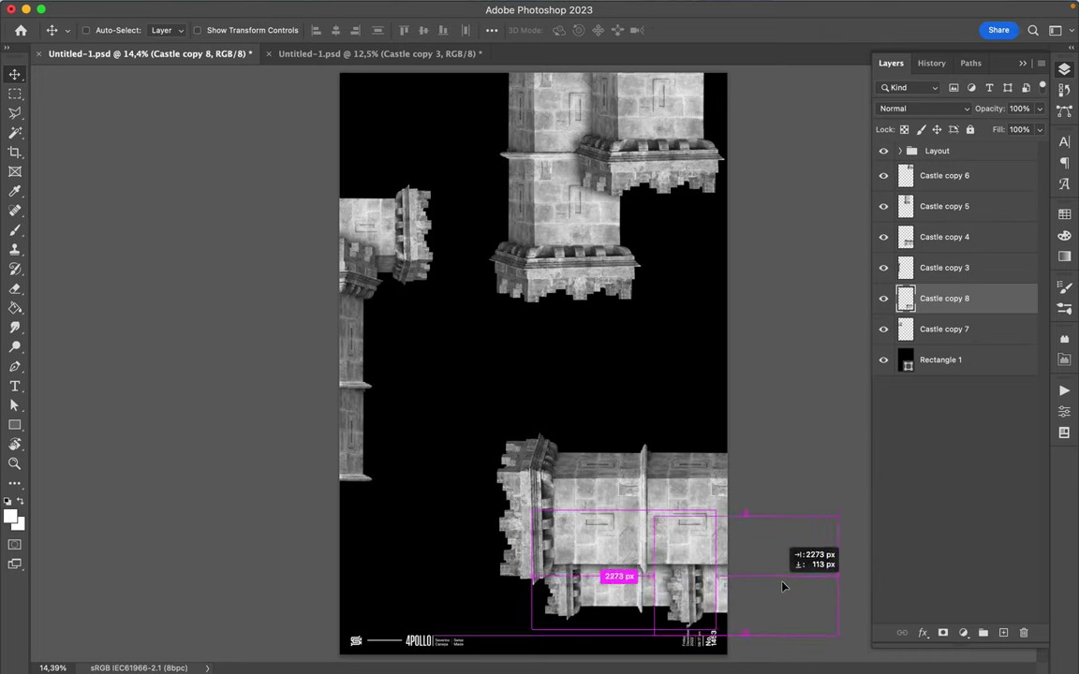
pyautogui.moveTo(788, 586); pyautogui.dragTo(726, 473)
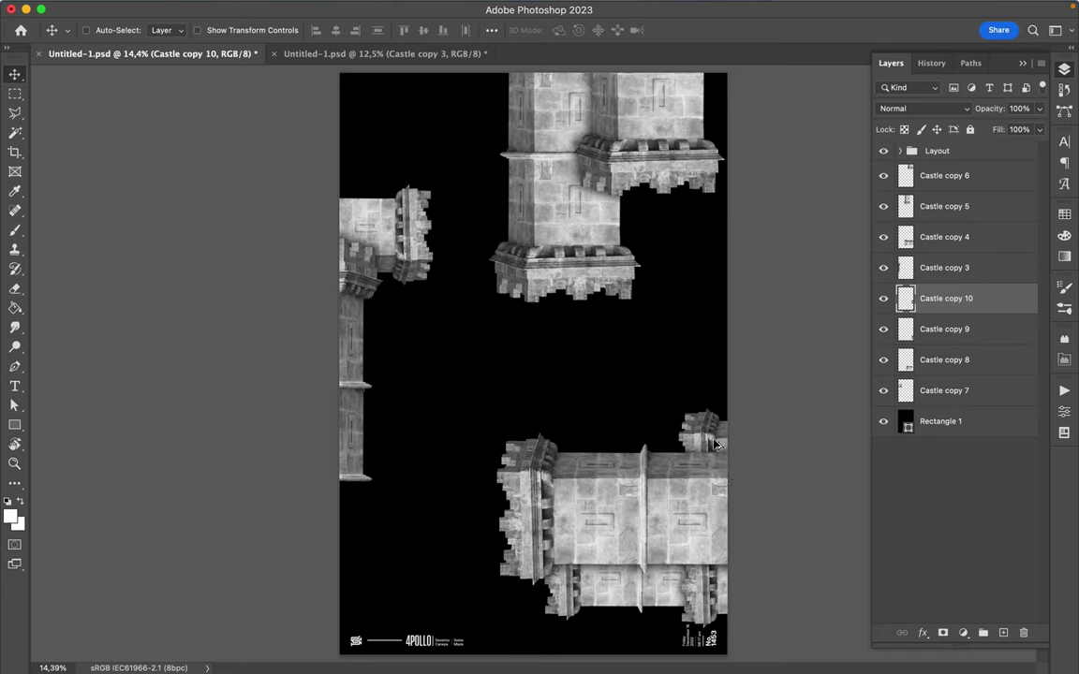
# - Duplicate Castle copy 10 as Castle copy 11 above Castle copy 4 and delete an extra piece
pyautogui.moveTo(956, 299); pyautogui.dragTo(962, 263)
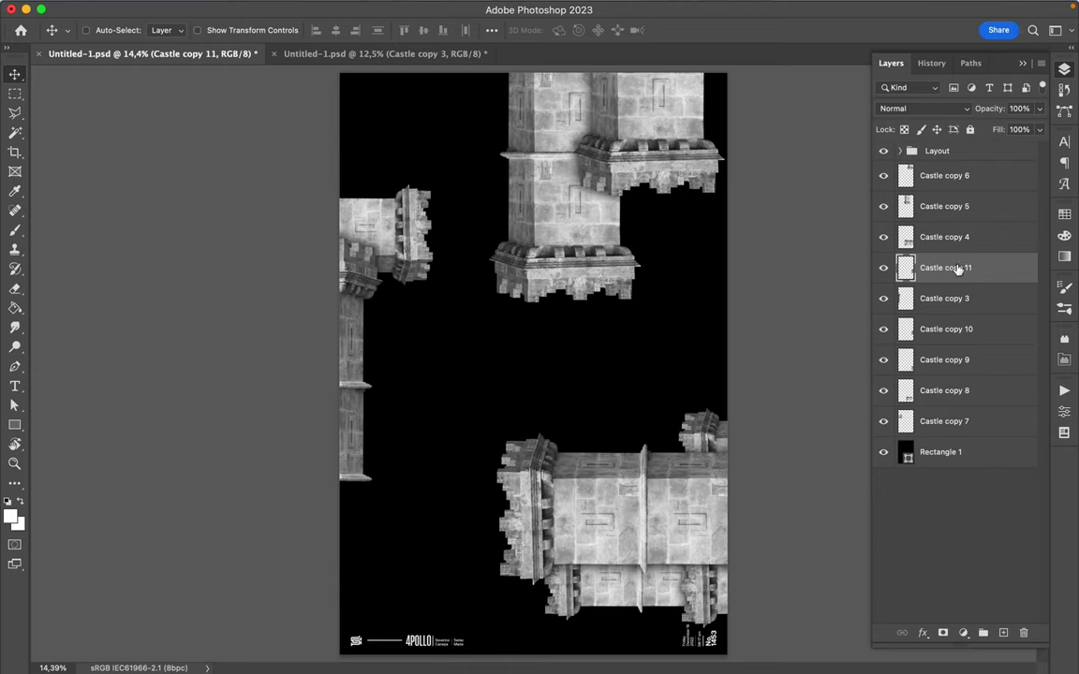
pyautogui.moveTo(956, 271); pyautogui.dragTo(961, 236)
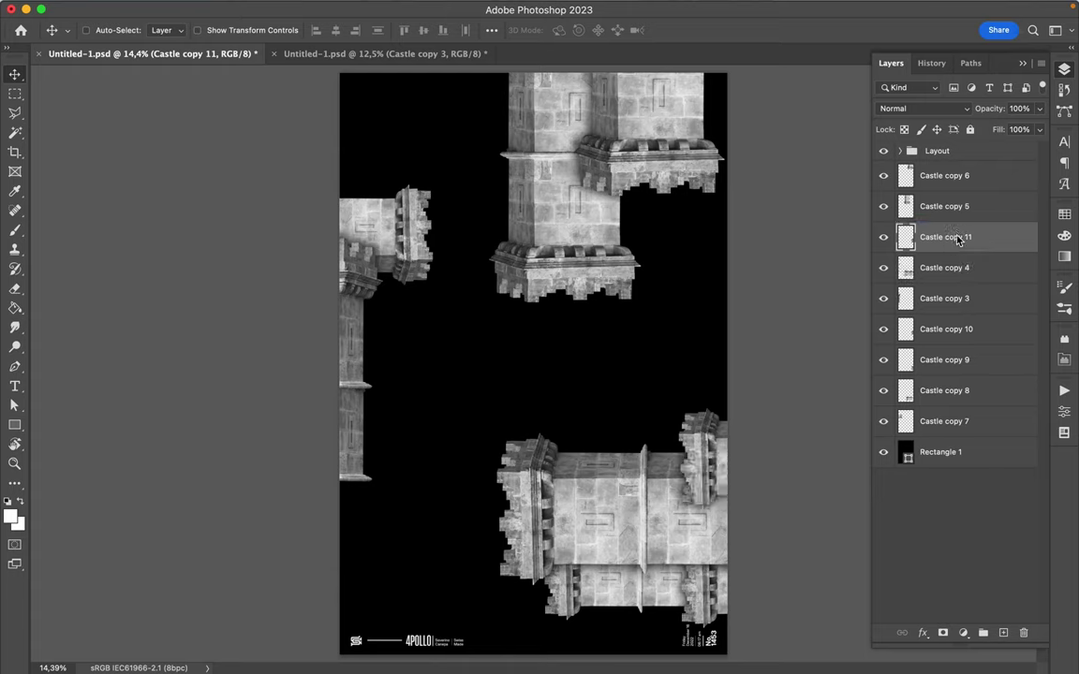
pyautogui.moveTo(719, 453); pyautogui.dragTo(659, 471)
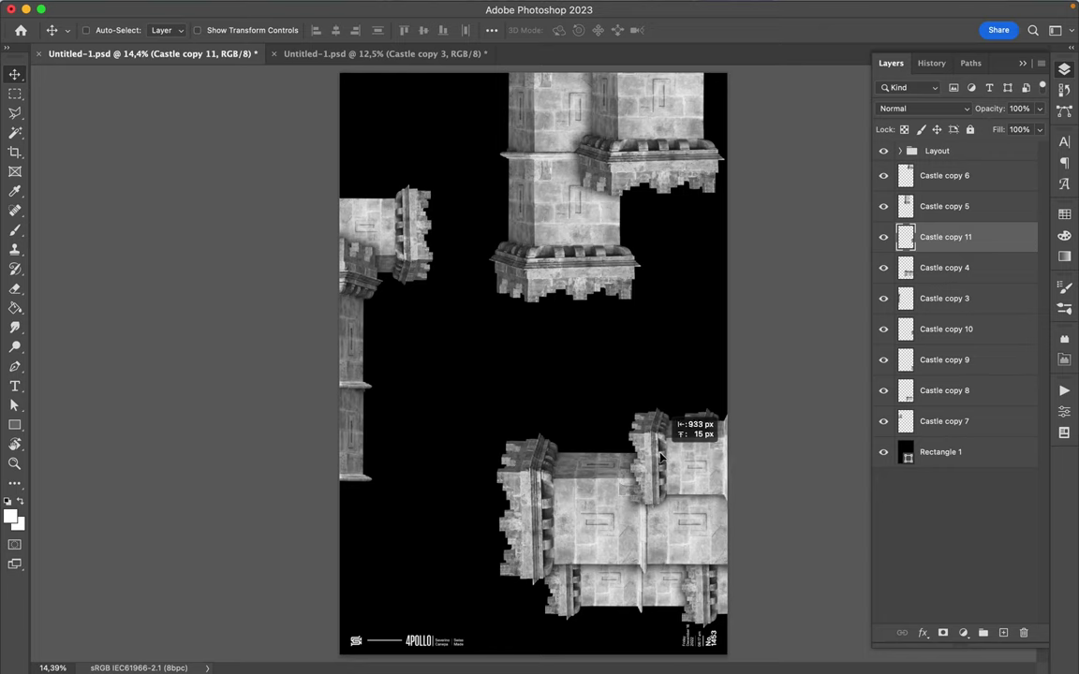
pyautogui.moveTo(658, 468)
pyautogui.mouseDown()
pyautogui.moveTo(710, 441)
pyautogui.moveTo(695, 459)
pyautogui.mouseUp()
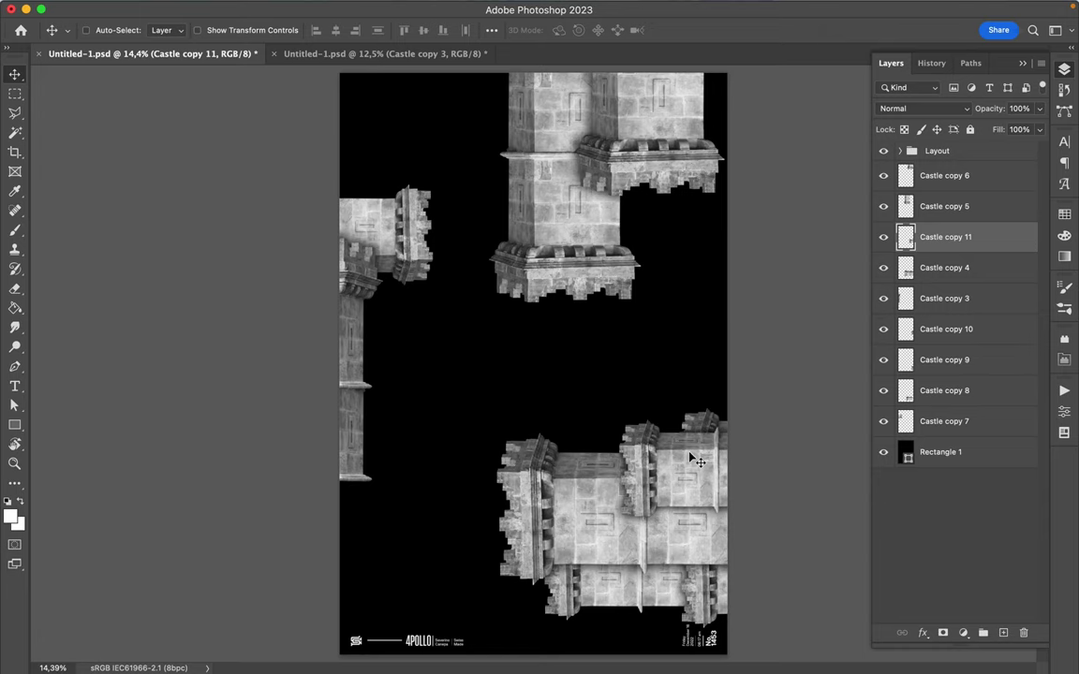
pyautogui.moveTo(693, 459)
pyautogui.mouseDown()
pyautogui.moveTo(691, 304)
pyautogui.moveTo(659, 460)
pyautogui.mouseUp()
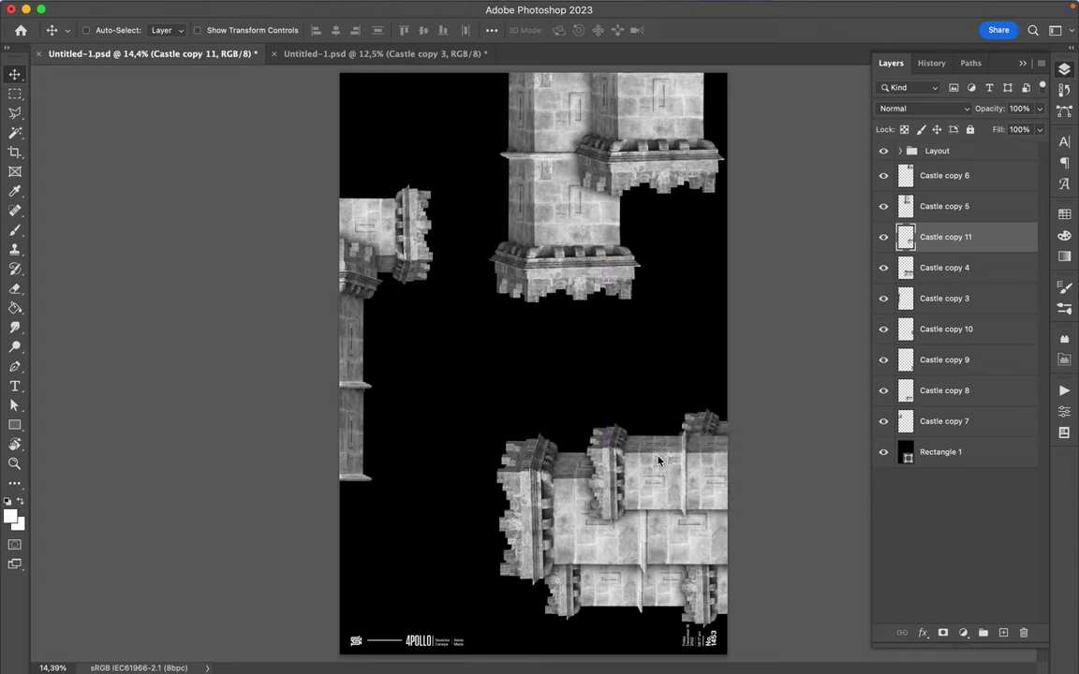
pyautogui.press('Delete')
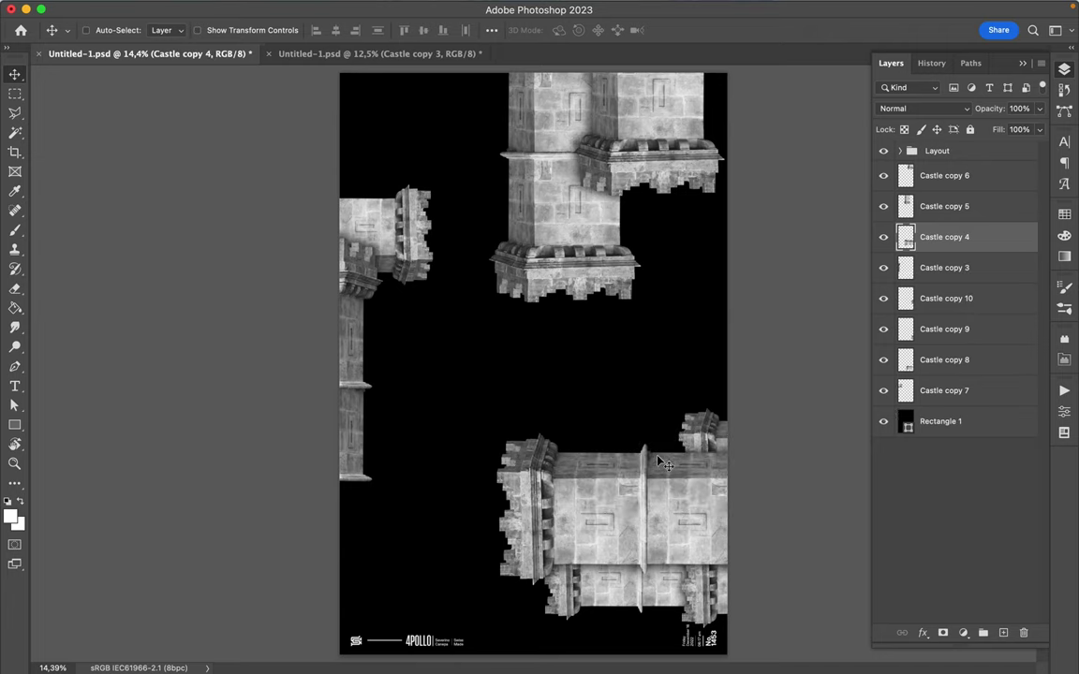
# - Set the small right-edge piece atop the bottom-right block and lower the left sideways tower
pyautogui.moveTo(712, 419); pyautogui.dragTo(664, 410)
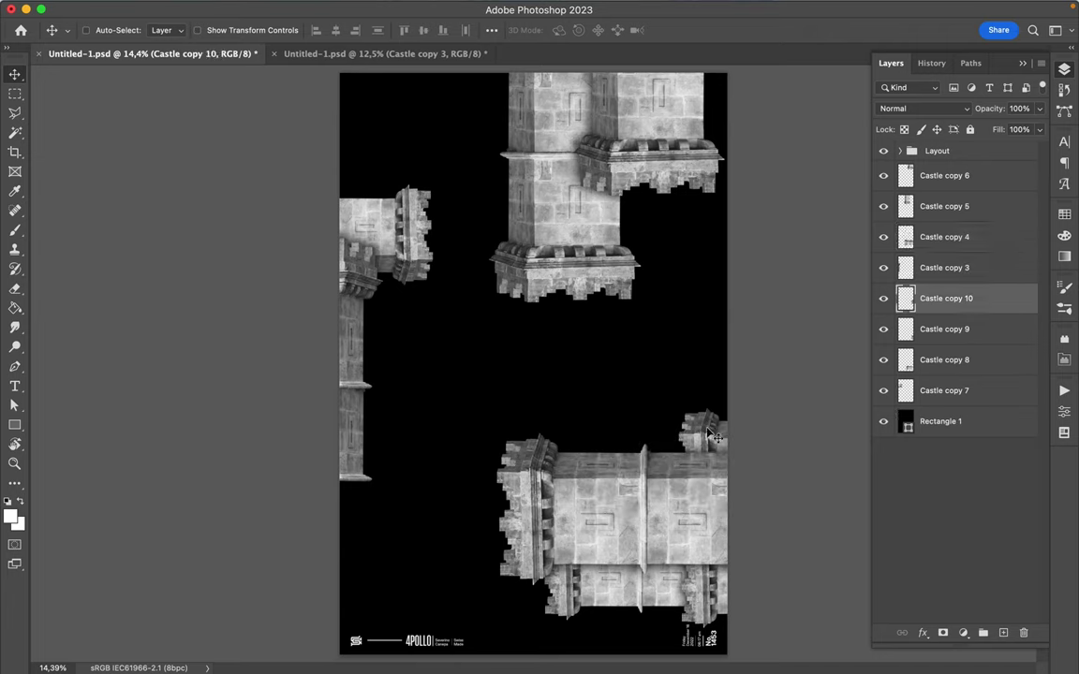
pyautogui.moveTo(664, 410); pyautogui.dragTo(647, 398)
pyautogui.moveTo(373, 222); pyautogui.dragTo(378, 310)
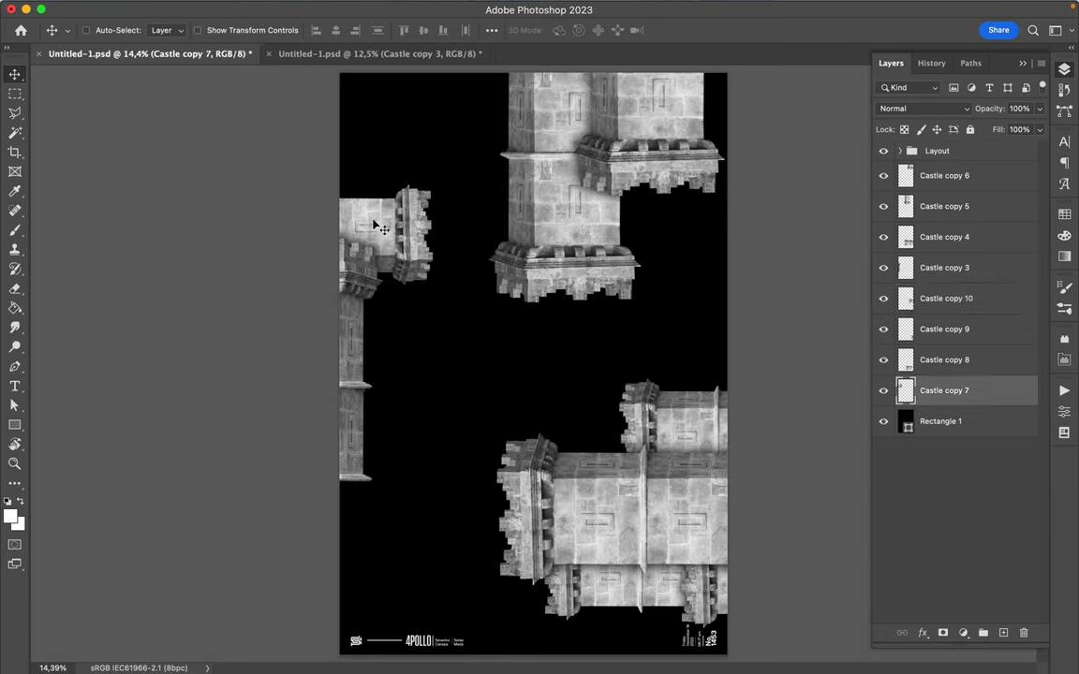
pyautogui.moveTo(378, 310); pyautogui.dragTo(391, 305)
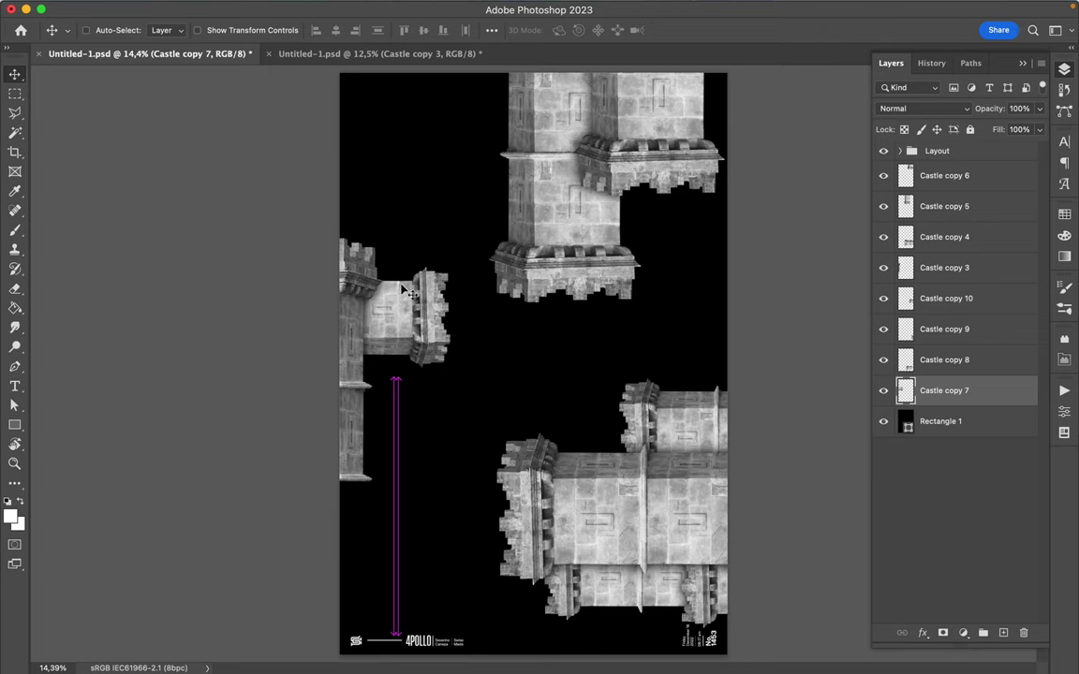
pyautogui.press('super')
pyautogui.click(344, 328)
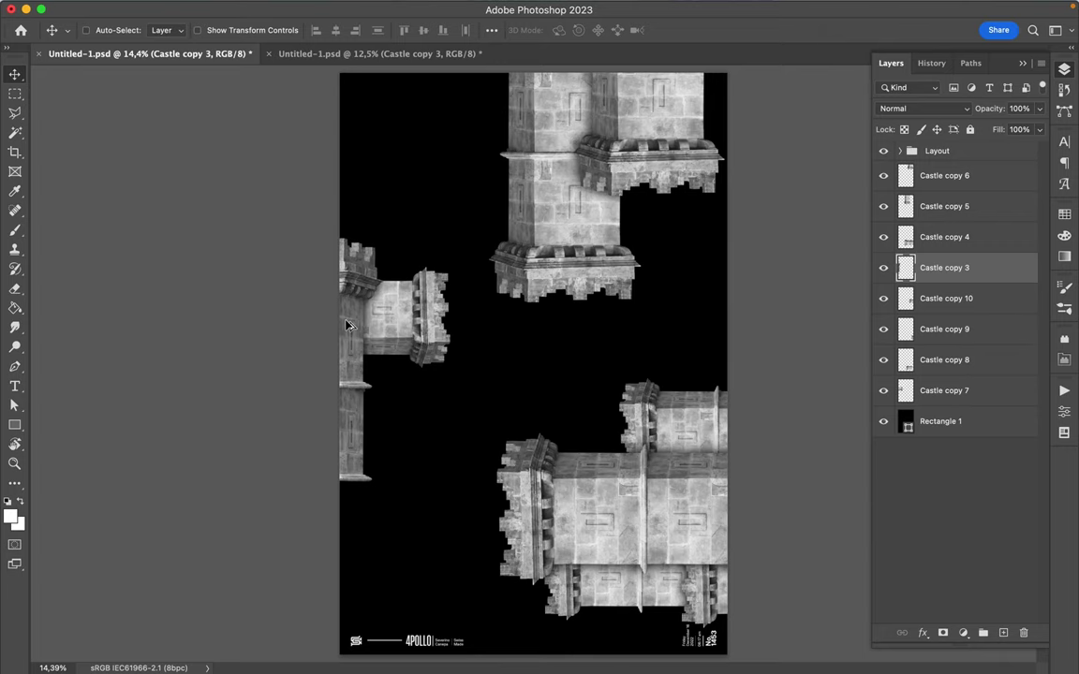
# - Move the top tower's crown piece up-left into place
pyautogui.keyDown('super'); pyautogui.click(660, 143); pyautogui.keyUp('super')
pyautogui.moveTo(652, 142); pyautogui.dragTo(649, 137)
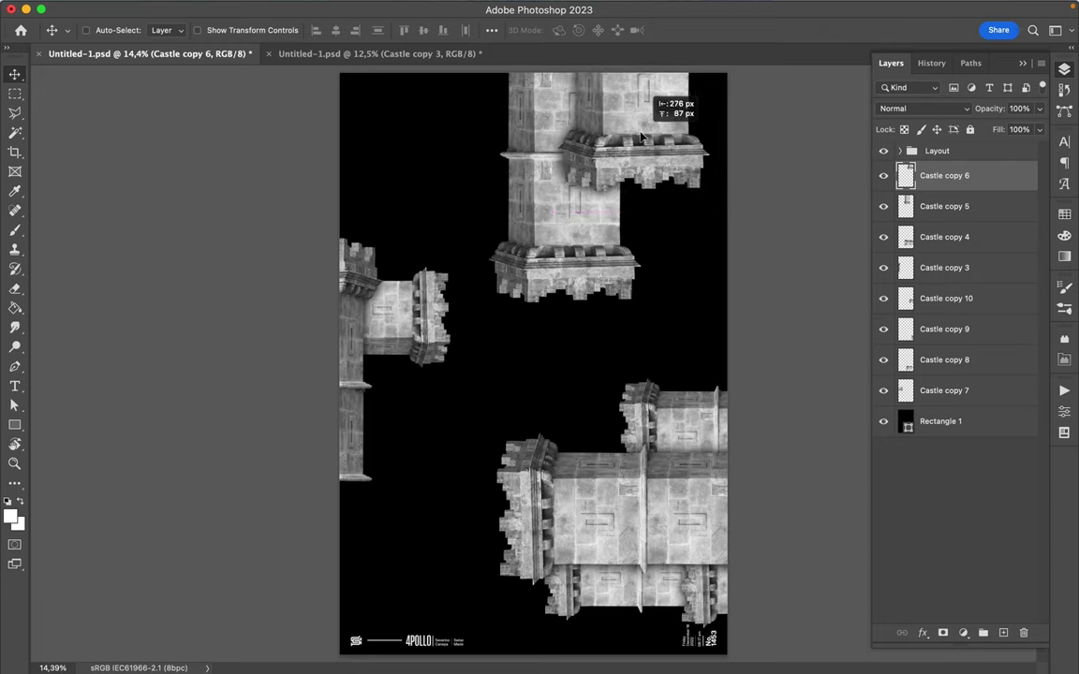
pyautogui.moveTo(648, 137); pyautogui.dragTo(530, 103)
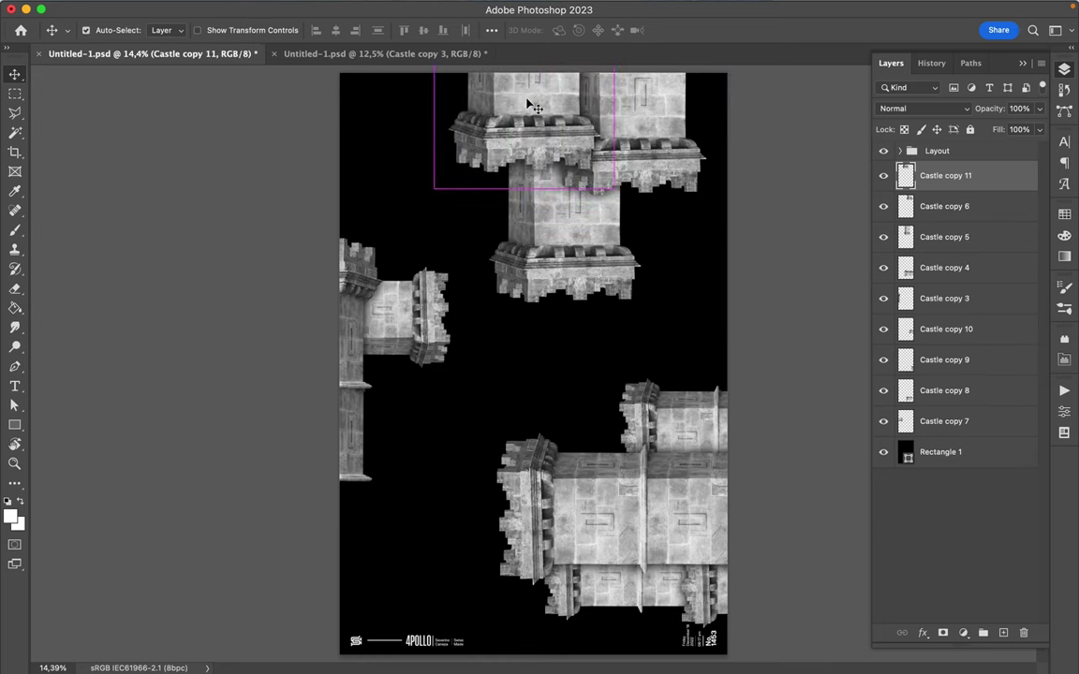
pyautogui.hotkey('ctrl', 't')
pyautogui.press('Return')
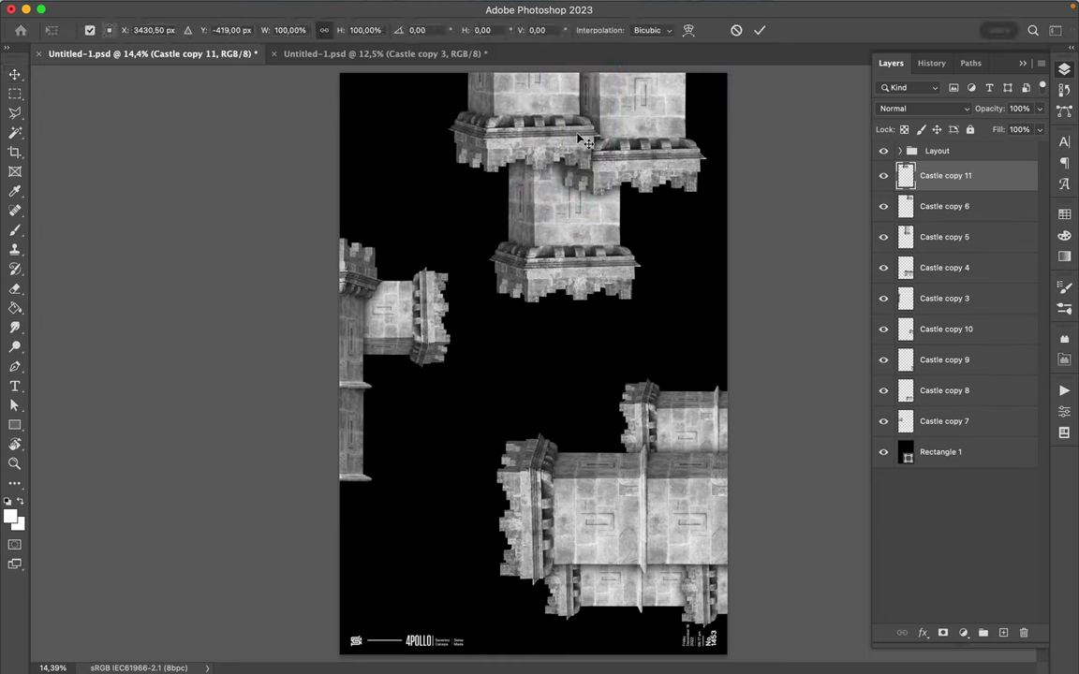
# - Copy the crown piece higher on the top tower, then lower both crown pieces together
pyautogui.moveTo(573, 141)
pyautogui.mouseDown()
pyautogui.moveTo(629, 98)
pyautogui.moveTo(630, 109)
pyautogui.mouseUp()
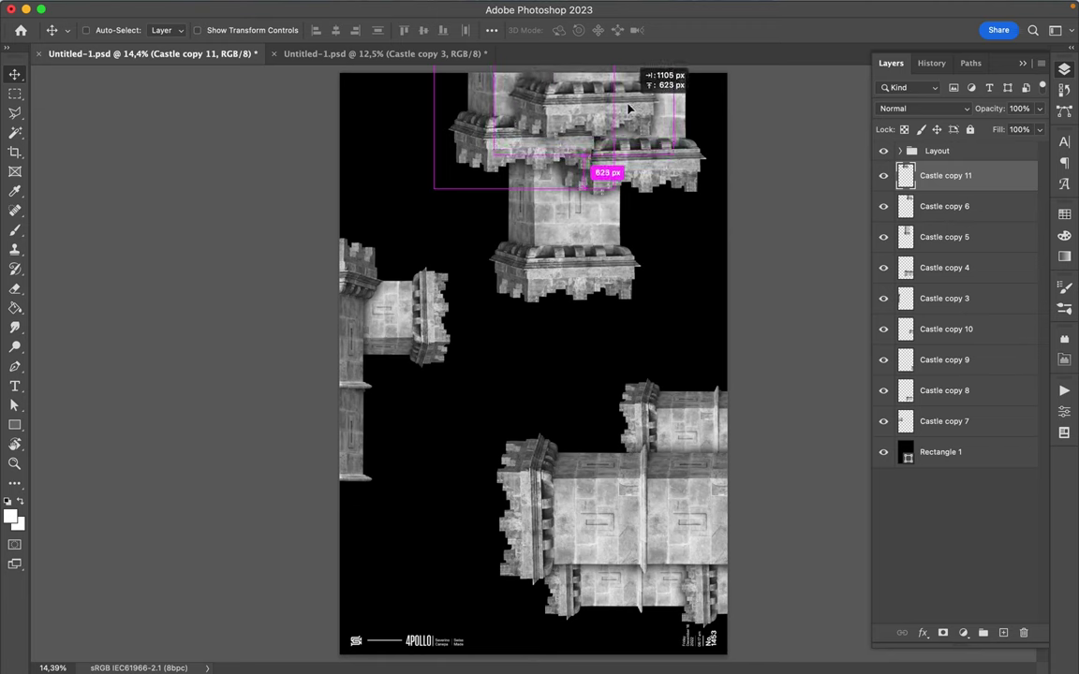
pyautogui.moveTo(629, 109); pyautogui.dragTo(625, 107)
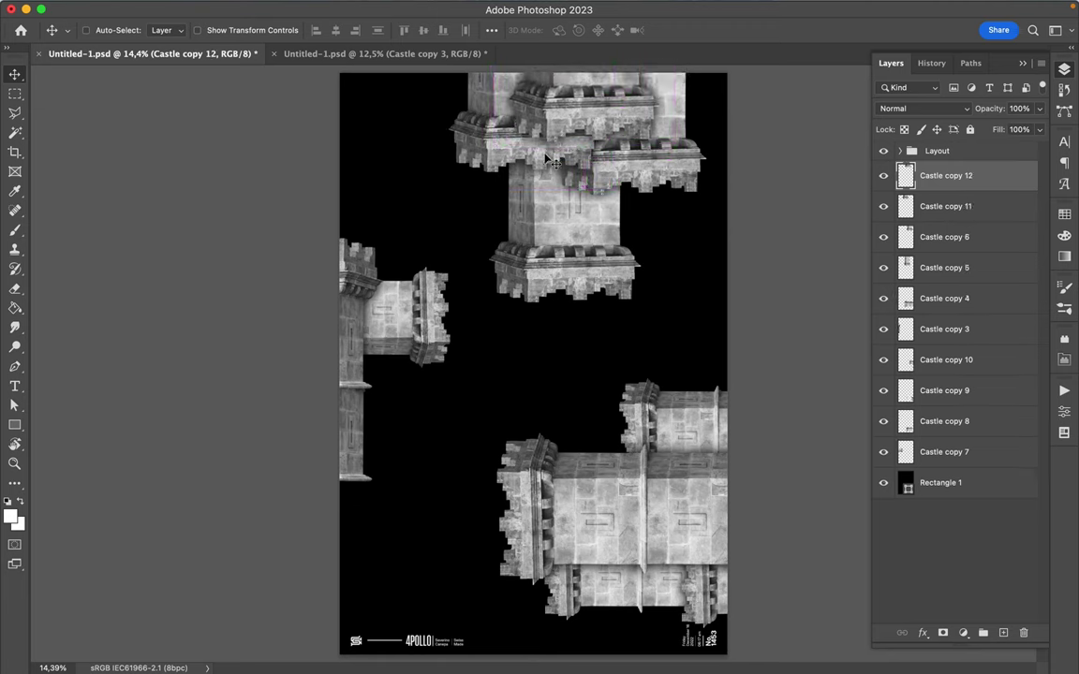
pyautogui.keyDown('shift'); pyautogui.click(655, 161); pyautogui.keyUp('shift')
pyautogui.moveTo(655, 163); pyautogui.dragTo(651, 184)
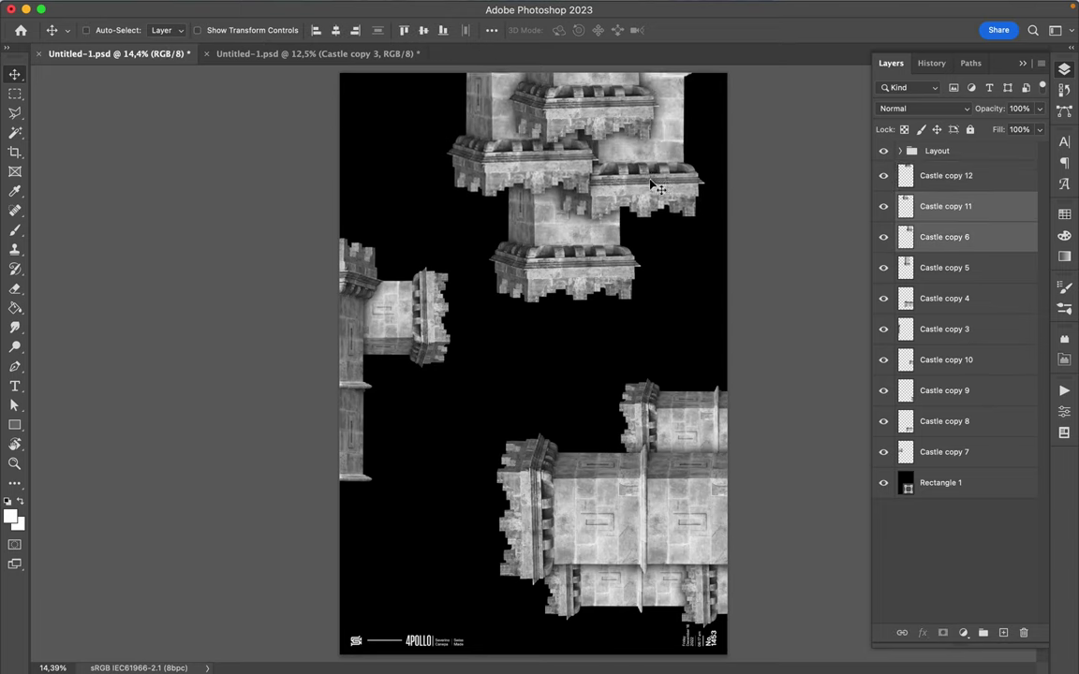
pyautogui.moveTo(651, 184); pyautogui.dragTo(651, 188)
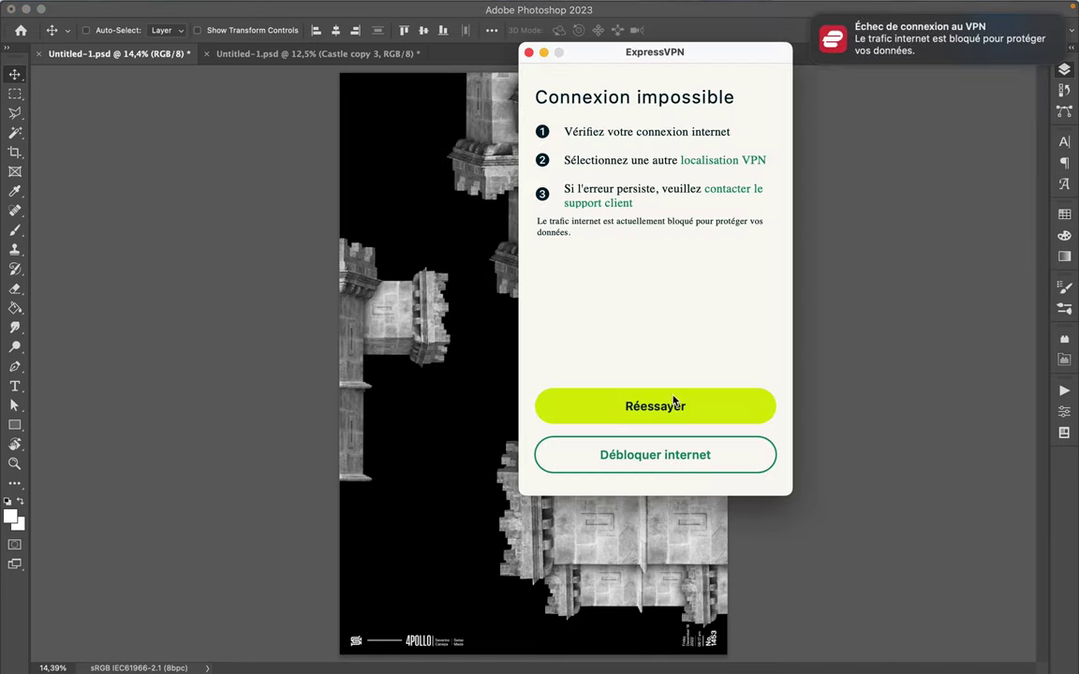
# - Choose Réessayer in ExpressVPN's Connexion impossible window to return to the poster
pyautogui.click(676, 405)
pyautogui.click(562, 319)
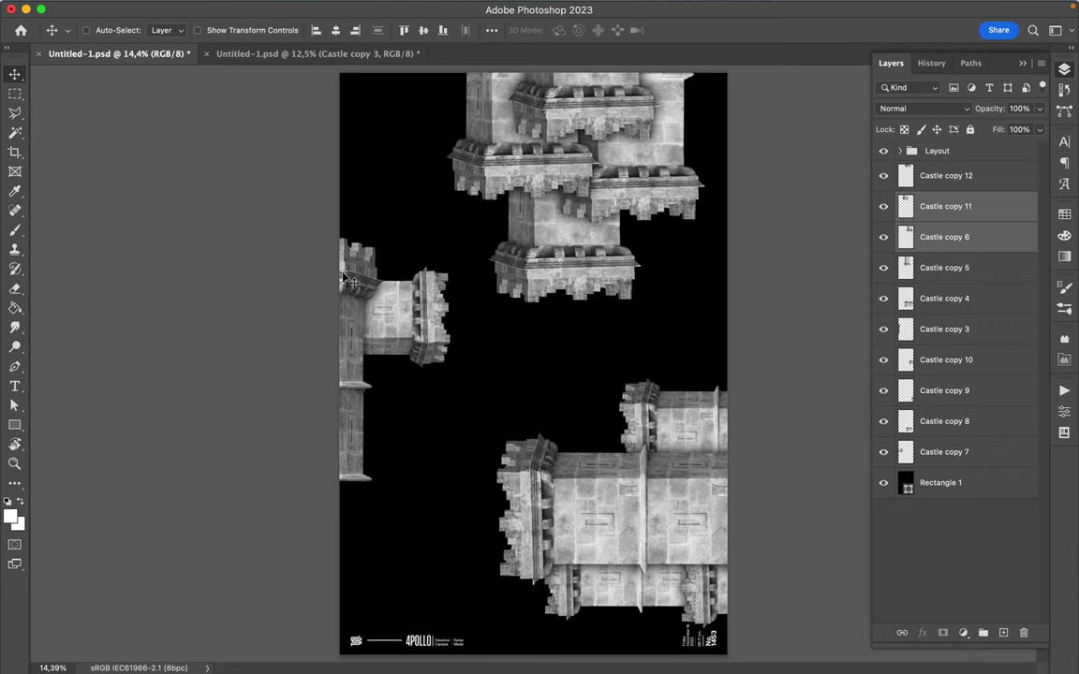
# - Duplicate the left sideways tower lower down on the Layout poster
pyautogui.click(419, 297)
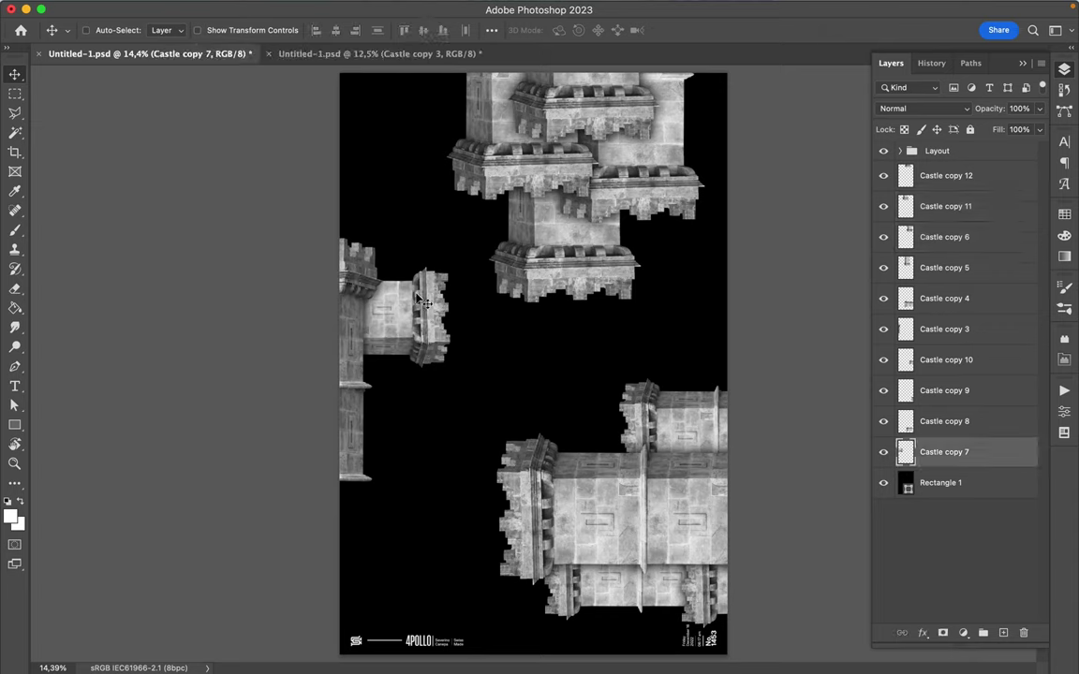
pyautogui.moveTo(422, 301); pyautogui.dragTo(390, 349)
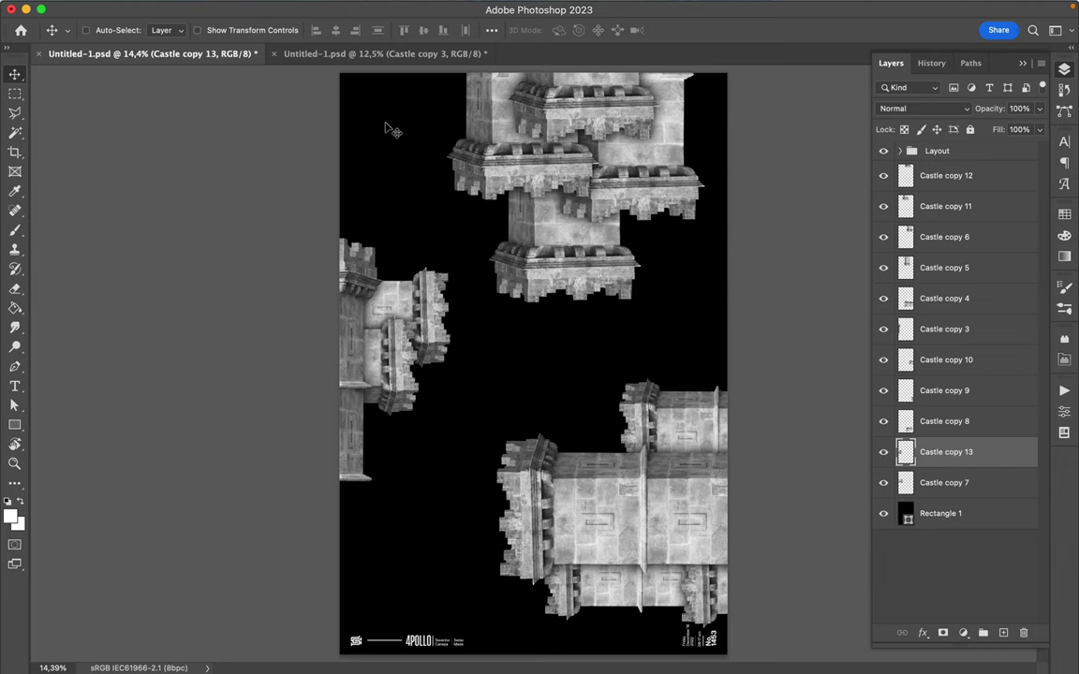
pyautogui.click(333, 54)
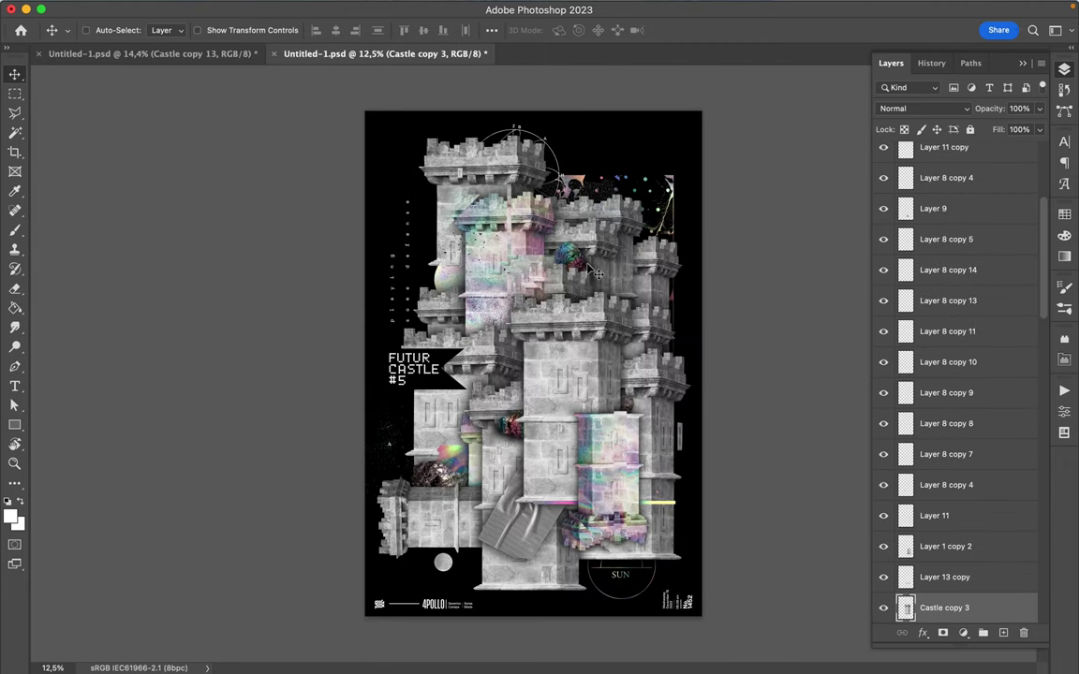
# - In the finished poster, move the SUN circle lower left and carry the rainbow and rubble pieces over
pyautogui.press('super')
pyautogui.click(623, 578)
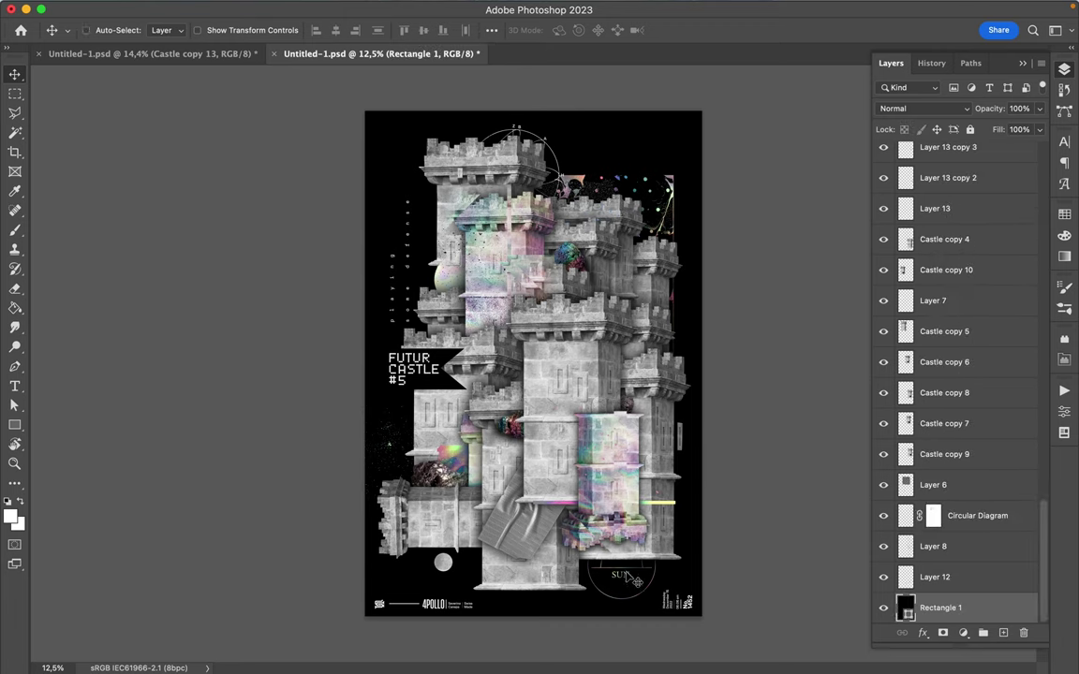
pyautogui.click(627, 578)
pyautogui.moveTo(635, 584); pyautogui.dragTo(447, 566)
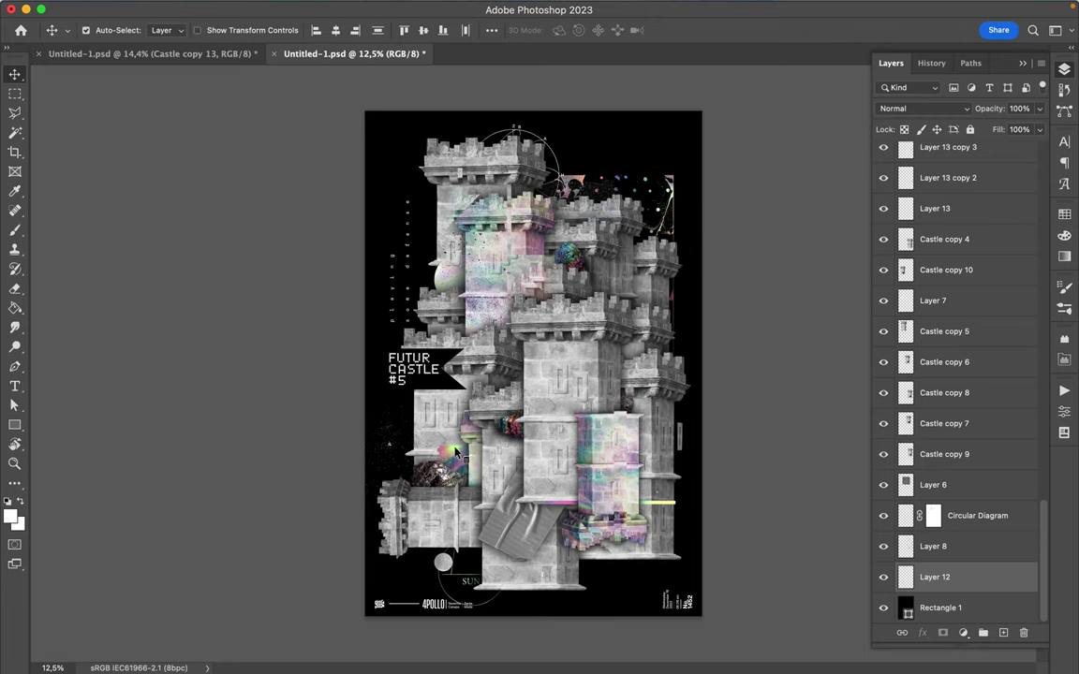
pyautogui.moveTo(460, 454); pyautogui.dragTo(404, 417)
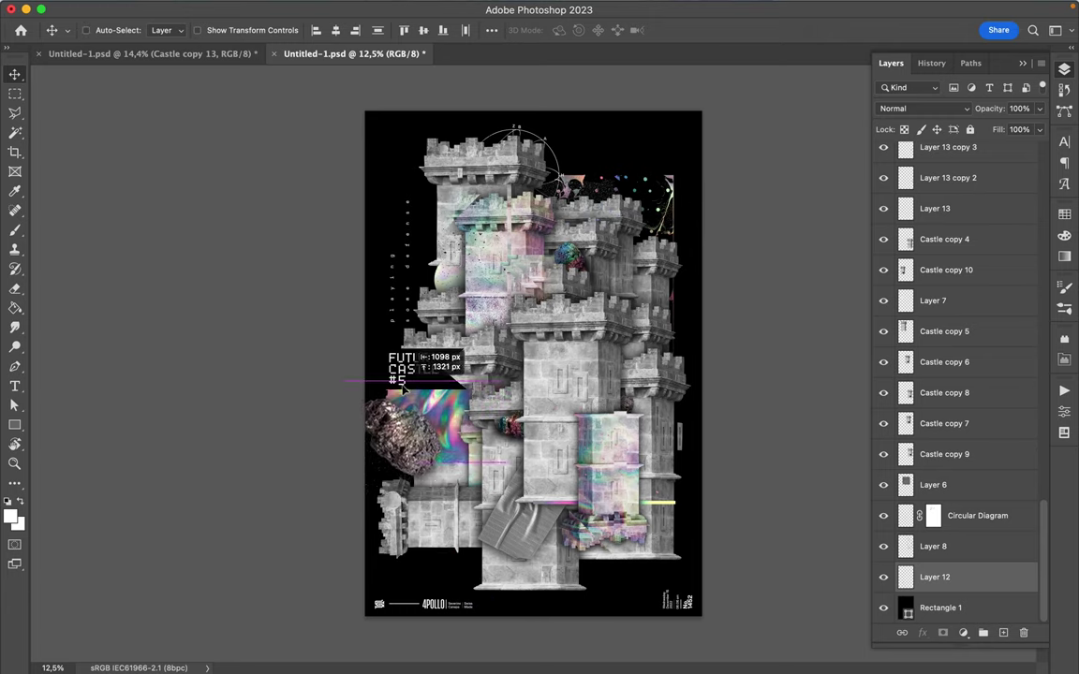
pyautogui.moveTo(412, 376); pyautogui.dragTo(164, 36)
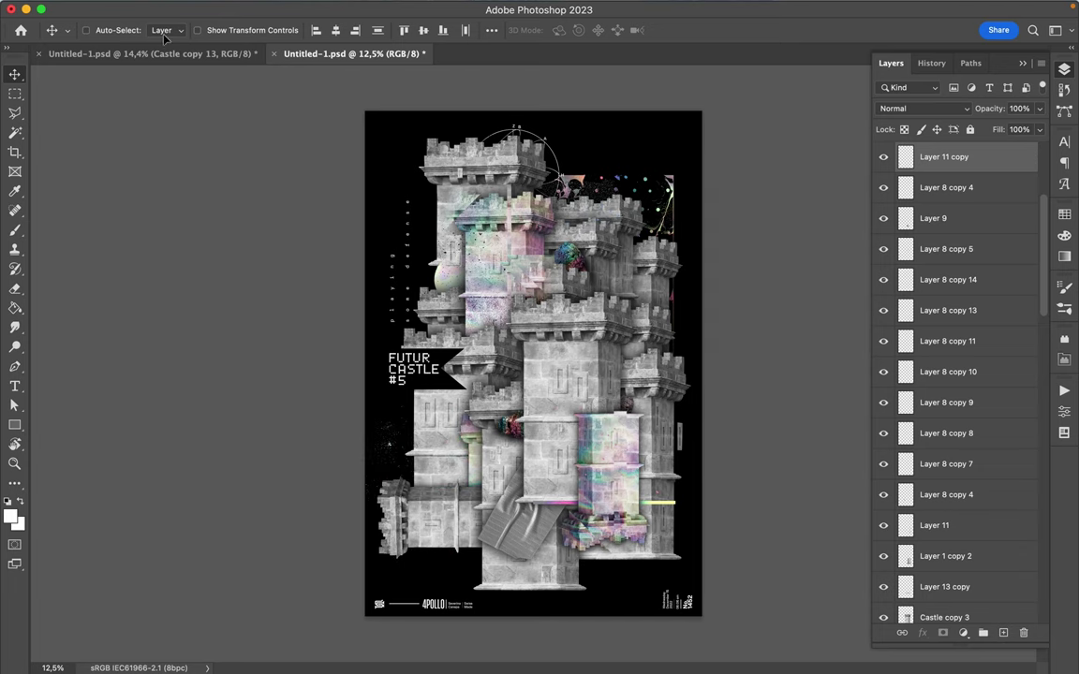
pyautogui.click(166, 56)
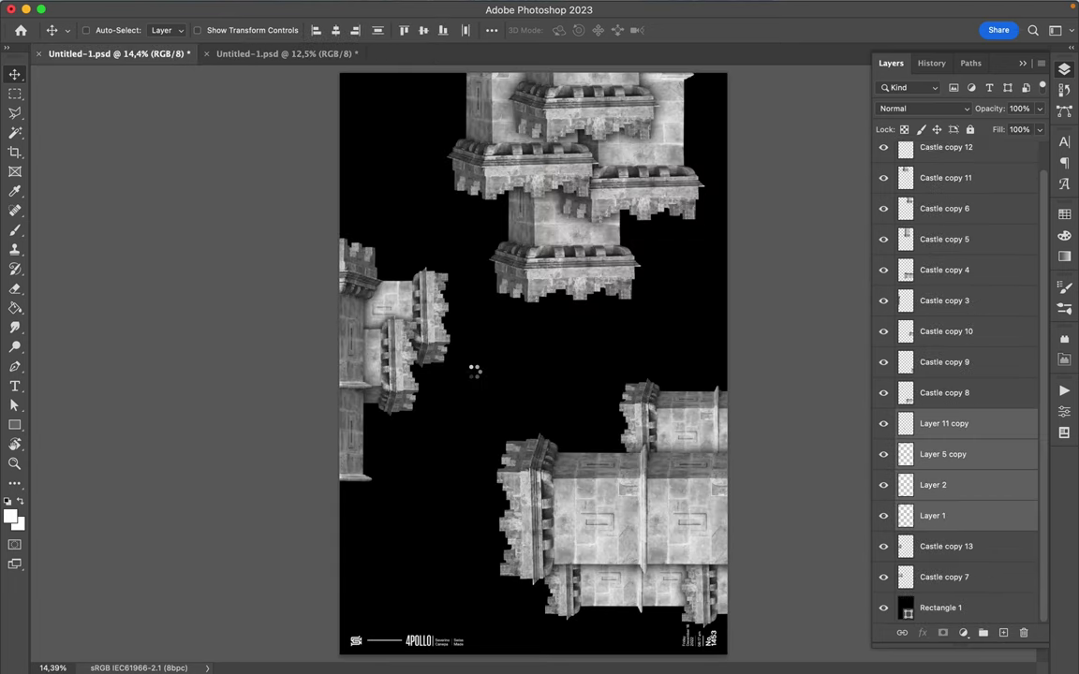
# - Place the rubble beside the SUN circle and the rainbow layer behind the left castle
pyautogui.moveTo(473, 376)
pyautogui.mouseDown()
pyautogui.moveTo(565, 371)
pyautogui.moveTo(608, 346)
pyautogui.moveTo(653, 437)
pyautogui.mouseUp()
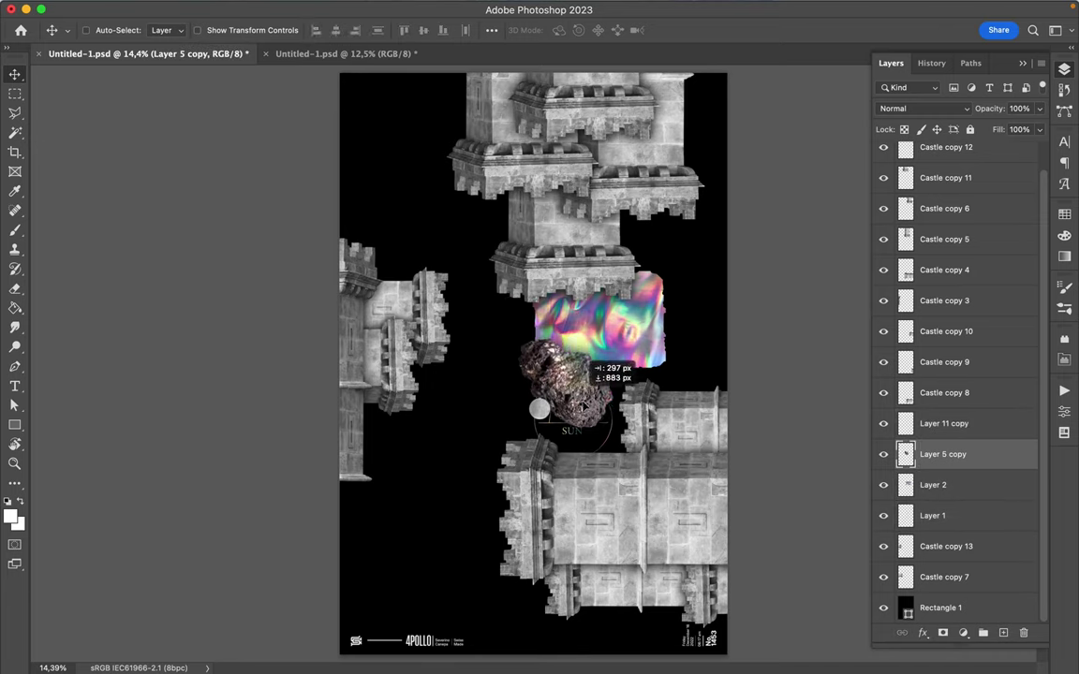
pyautogui.moveTo(653, 436); pyautogui.dragTo(602, 394)
pyautogui.moveTo(548, 310); pyautogui.dragTo(426, 475)
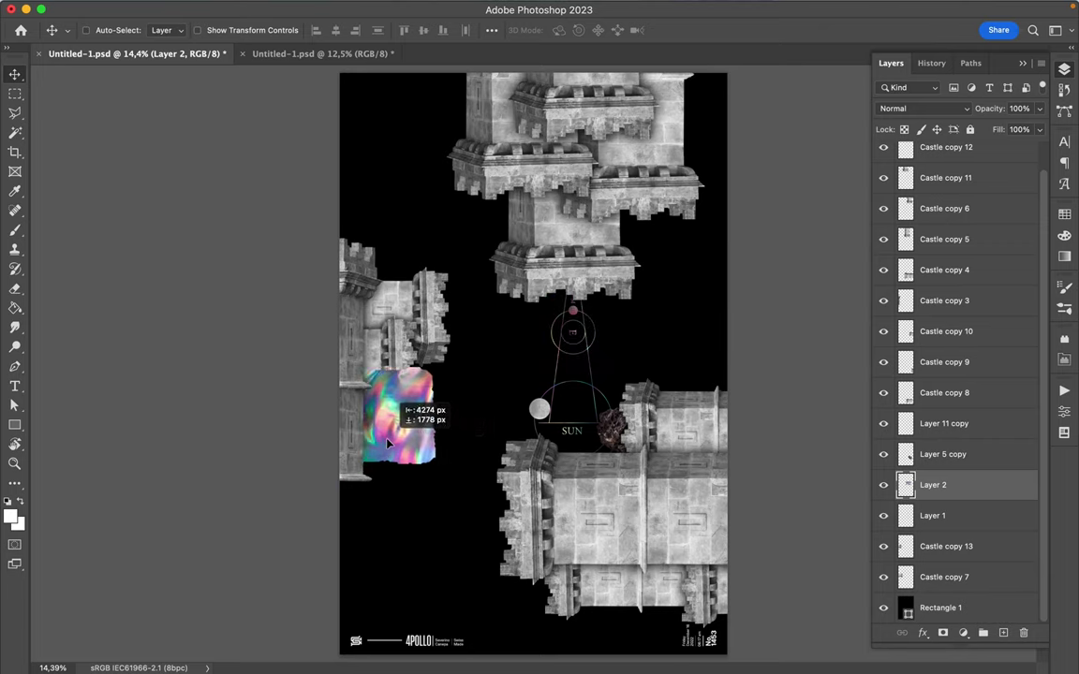
pyautogui.moveTo(426, 475); pyautogui.dragTo(384, 421)
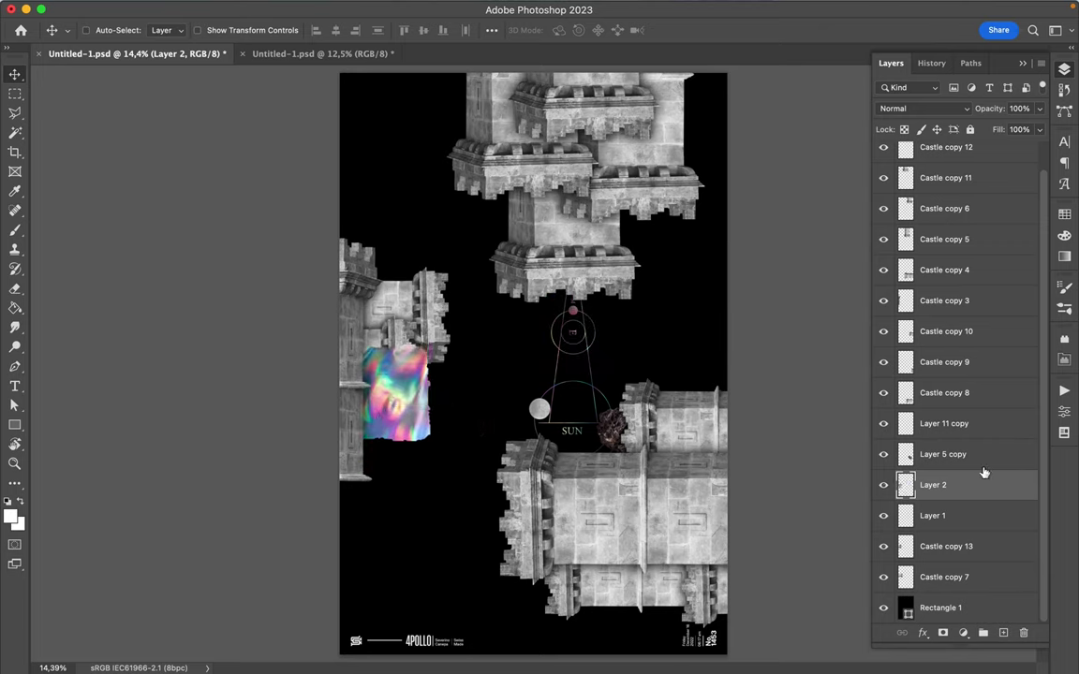
pyautogui.moveTo(966, 484); pyautogui.dragTo(960, 592)
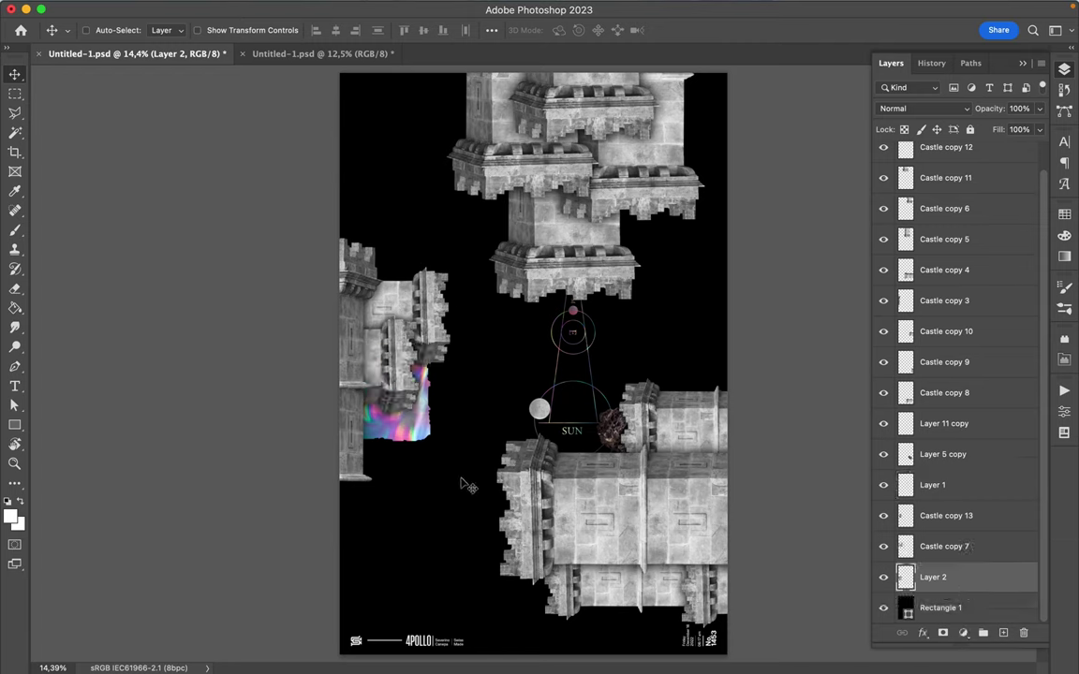
pyautogui.moveTo(421, 410); pyautogui.dragTo(429, 398)
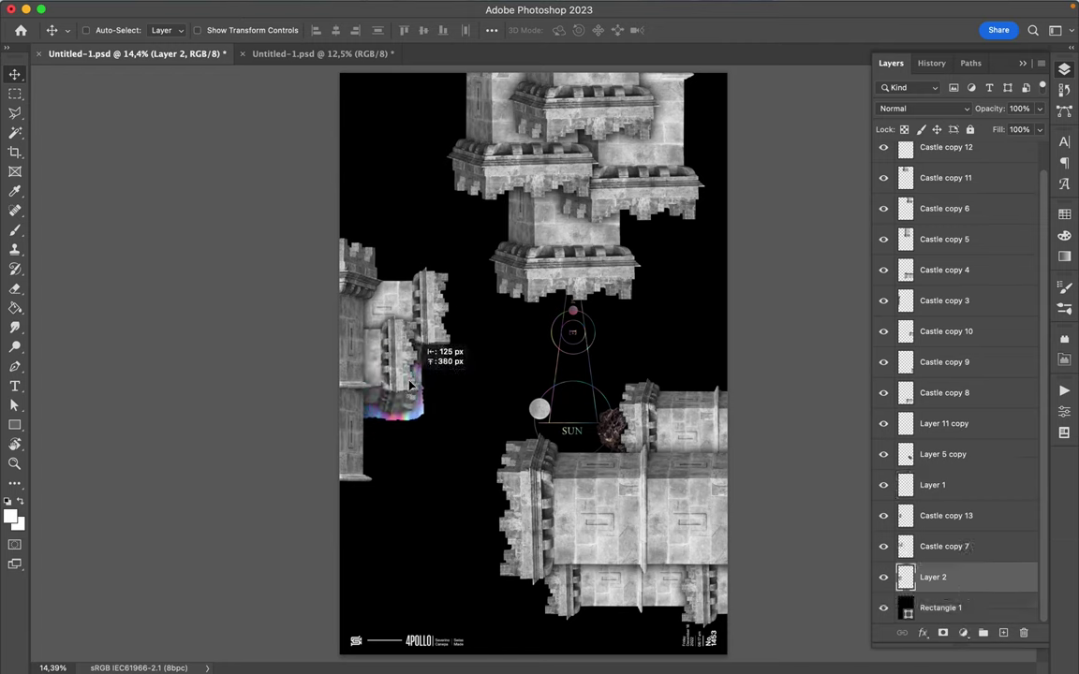
# - Shift the SUN diagram about 100 px left and move the white circle to the poster bottom
pyautogui.keyDown('ctrl'); pyautogui.click(574, 312); pyautogui.keyUp('ctrl')
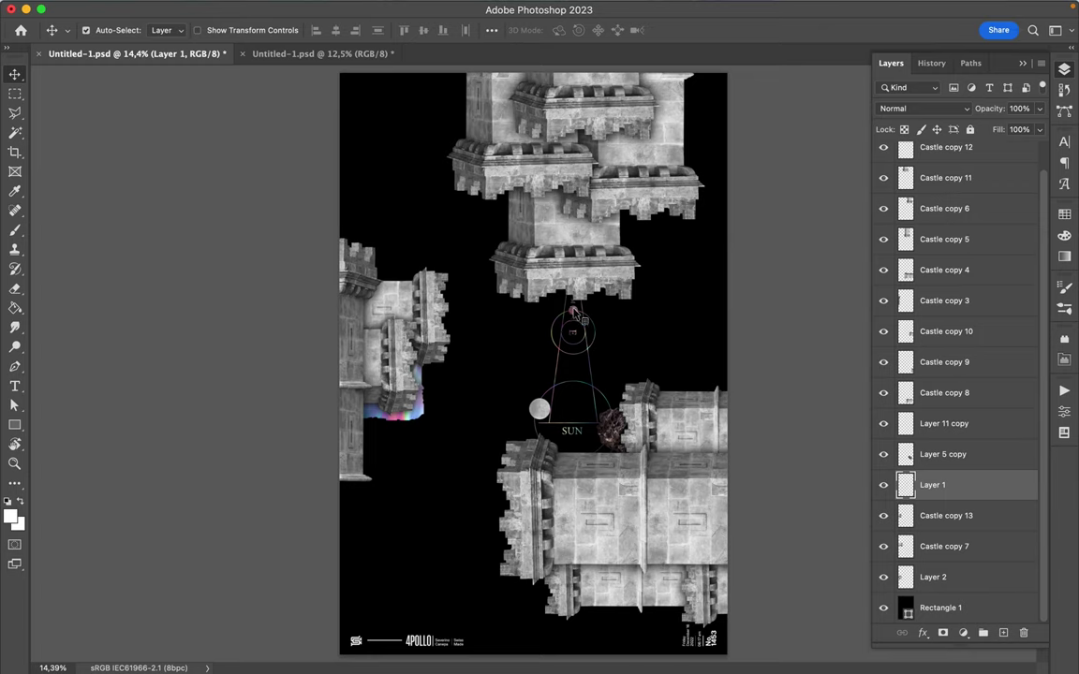
pyautogui.moveTo(584, 320)
pyautogui.mouseDown()
pyautogui.moveTo(488, 320)
pyautogui.moveTo(465, 309)
pyautogui.moveTo(538, 299)
pyautogui.mouseUp()
pyautogui.moveTo(538, 409)
pyautogui.mouseDown()
pyautogui.moveTo(551, 637)
pyautogui.moveTo(530, 601)
pyautogui.moveTo(539, 593)
pyautogui.mouseUp()
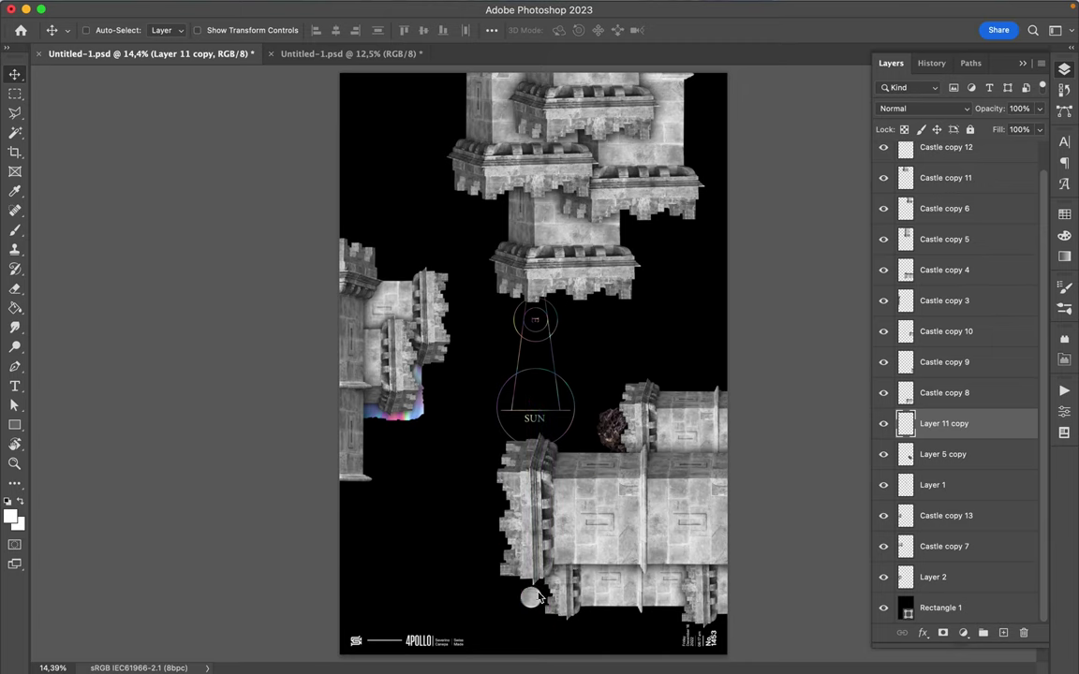
# - Nudge the SUN diagram (Layer 1) slightly left, then select the rubble layer, Layer 5 copy
pyautogui.click(536, 325)
pyautogui.click(537, 324)
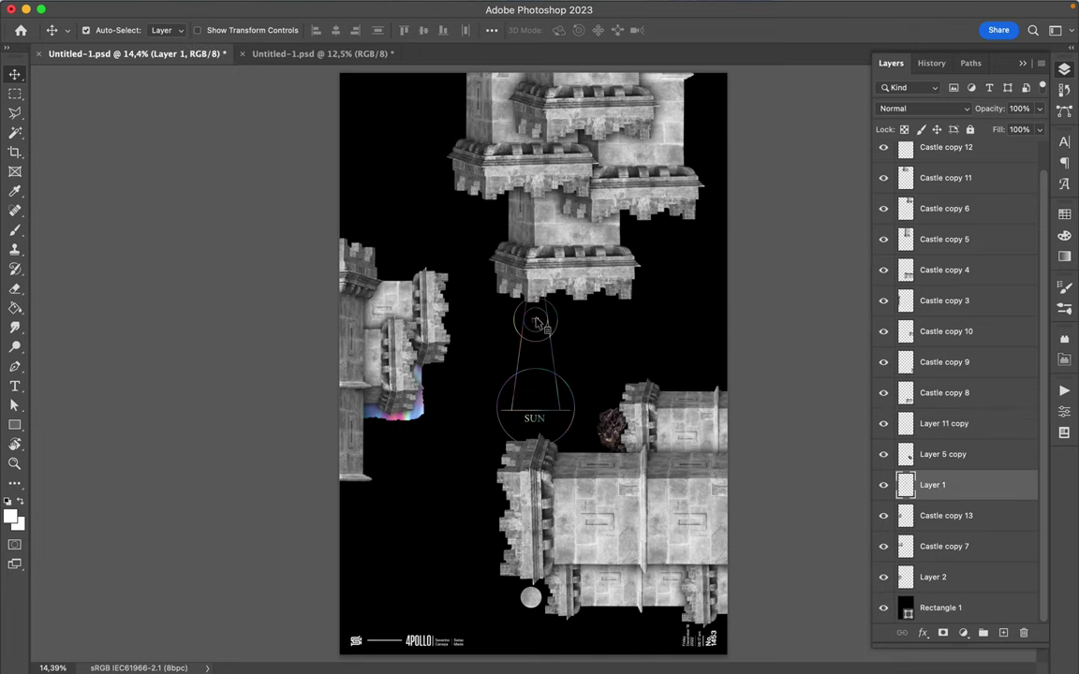
pyautogui.moveTo(537, 324); pyautogui.dragTo(532, 323)
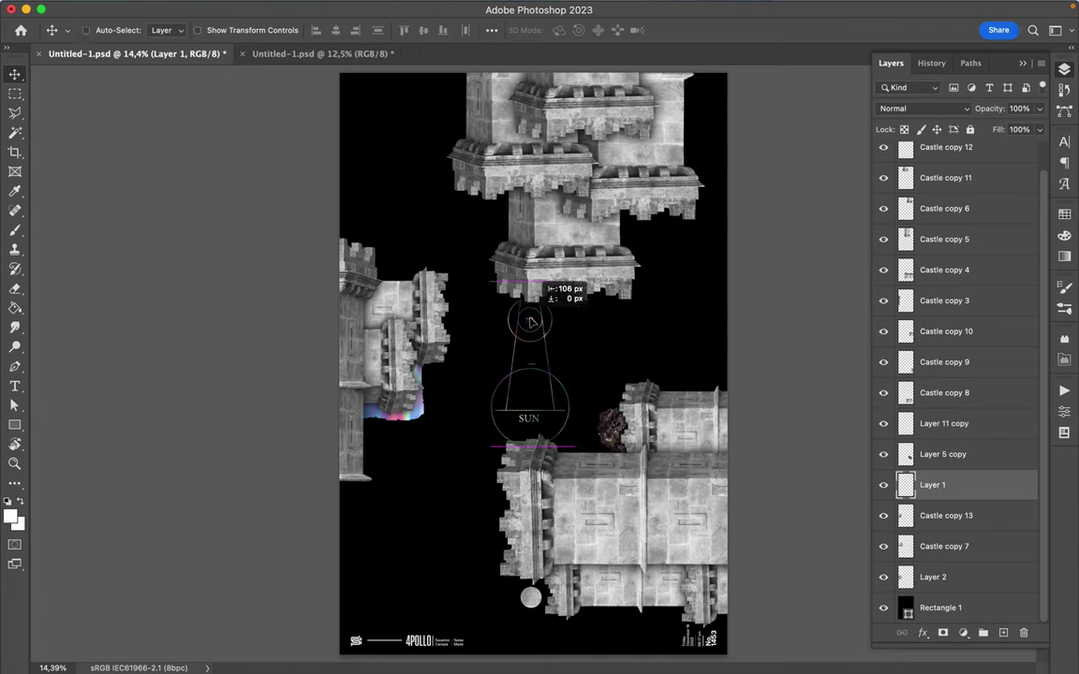
pyautogui.moveTo(532, 322); pyautogui.dragTo(532, 322)
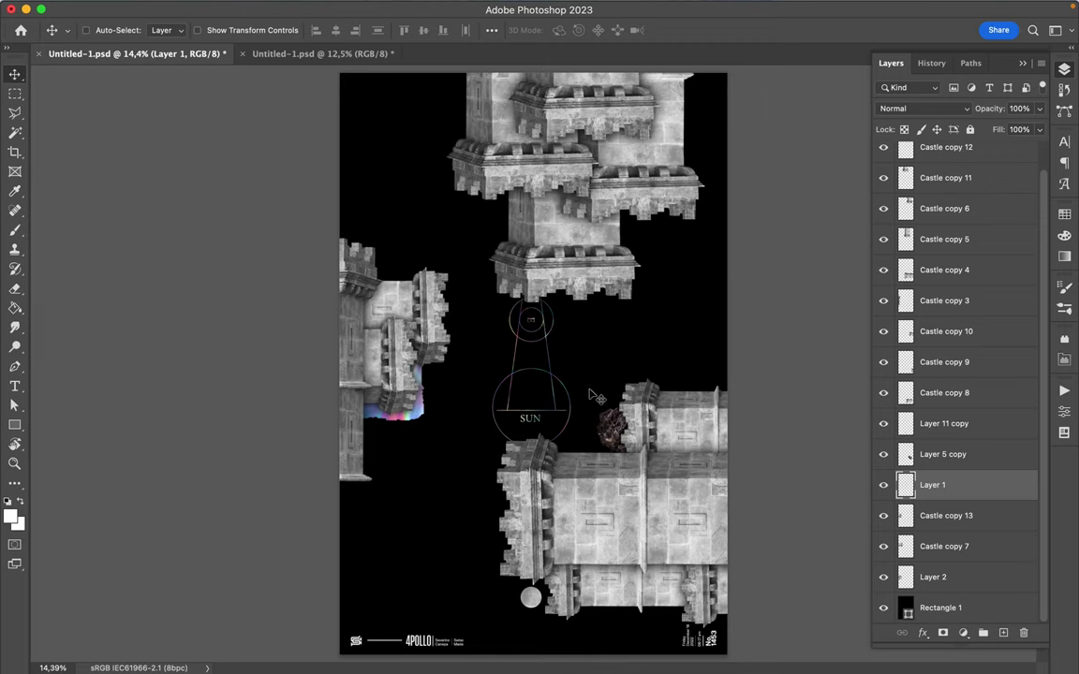
pyautogui.press('super')
pyautogui.keyDown('super'); pyautogui.click(610, 423); pyautogui.keyUp('super')
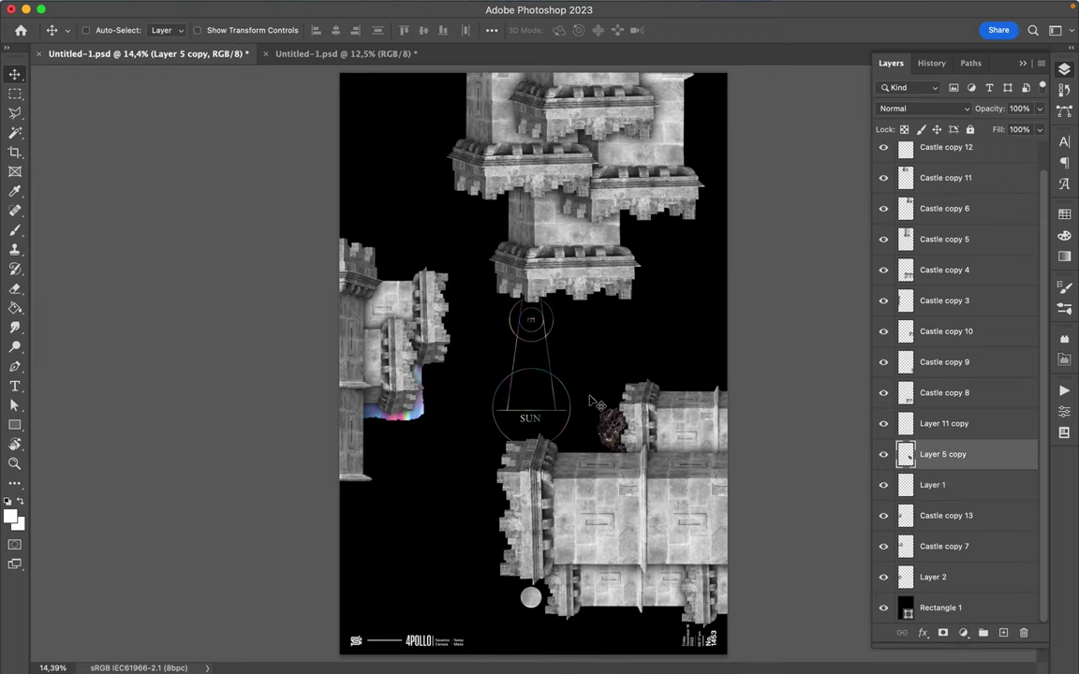
# - Select the FUTUR CASTLE #5 text, Rectangle 3 and colourful castle layers and drag them to the Layout document
pyautogui.click(380, 55)
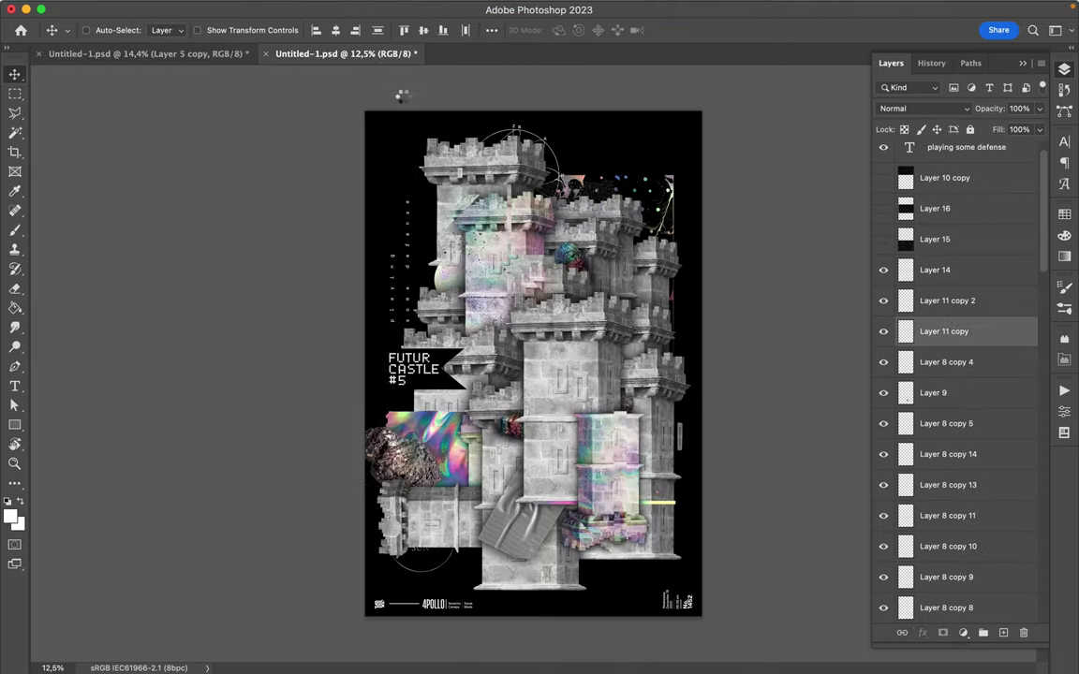
pyautogui.keyDown('super'); pyautogui.click(573, 259); pyautogui.keyUp('super')
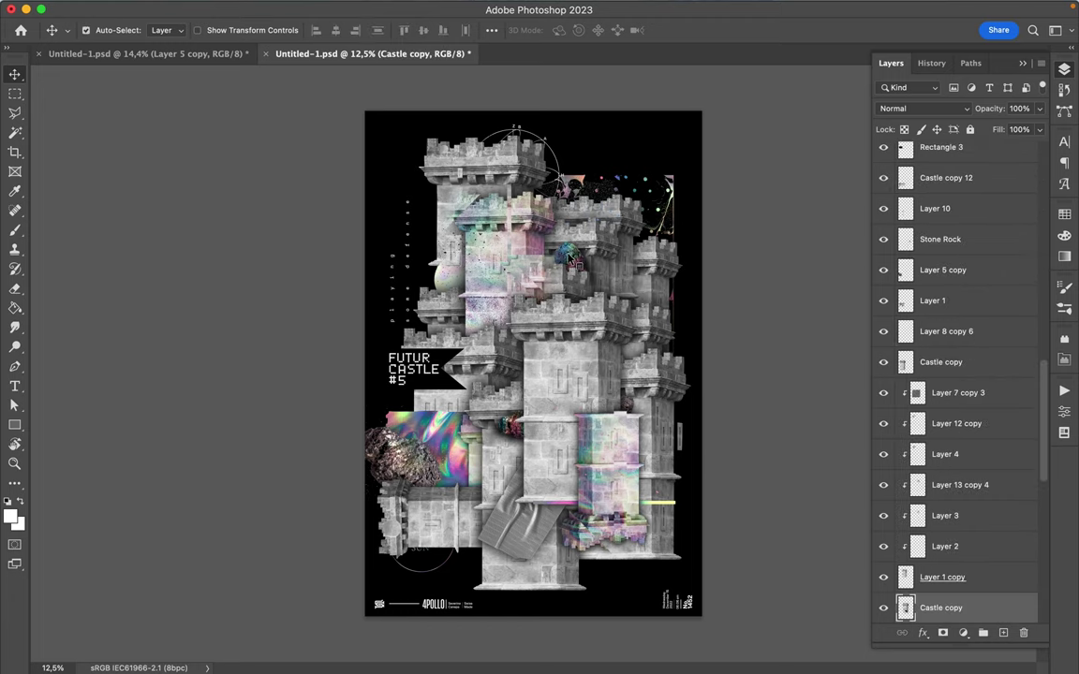
pyautogui.keyDown('shift'); pyautogui.click(487, 243); pyautogui.keyUp('shift')
pyautogui.keyDown('shift'); pyautogui.click(471, 248); pyautogui.keyUp('shift')
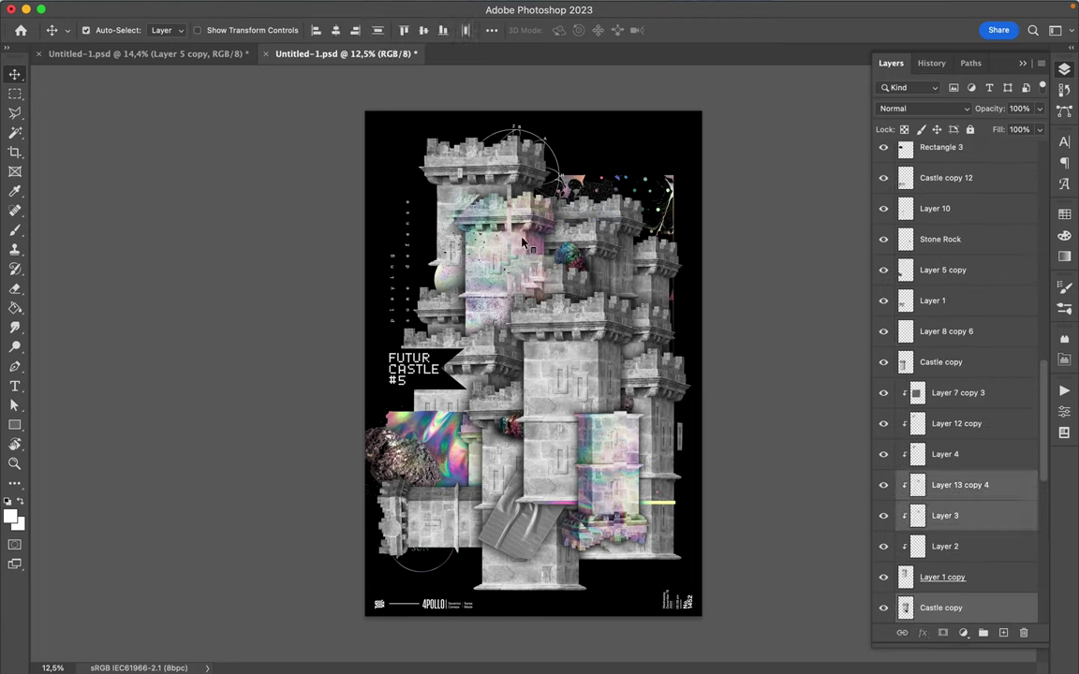
pyautogui.keyDown('shift'); pyautogui.click(527, 226); pyautogui.keyUp('shift')
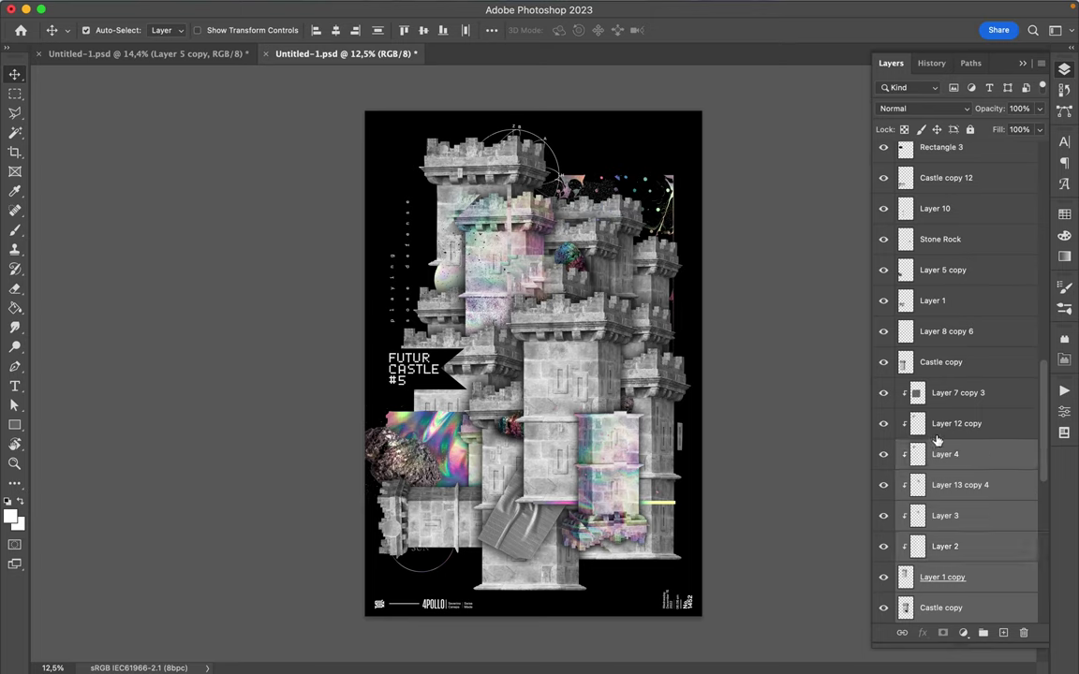
pyautogui.keyDown('shift'); pyautogui.click(936, 422); pyautogui.keyUp('shift')
pyautogui.keyDown('shift'); pyautogui.click(937, 393); pyautogui.keyUp('shift')
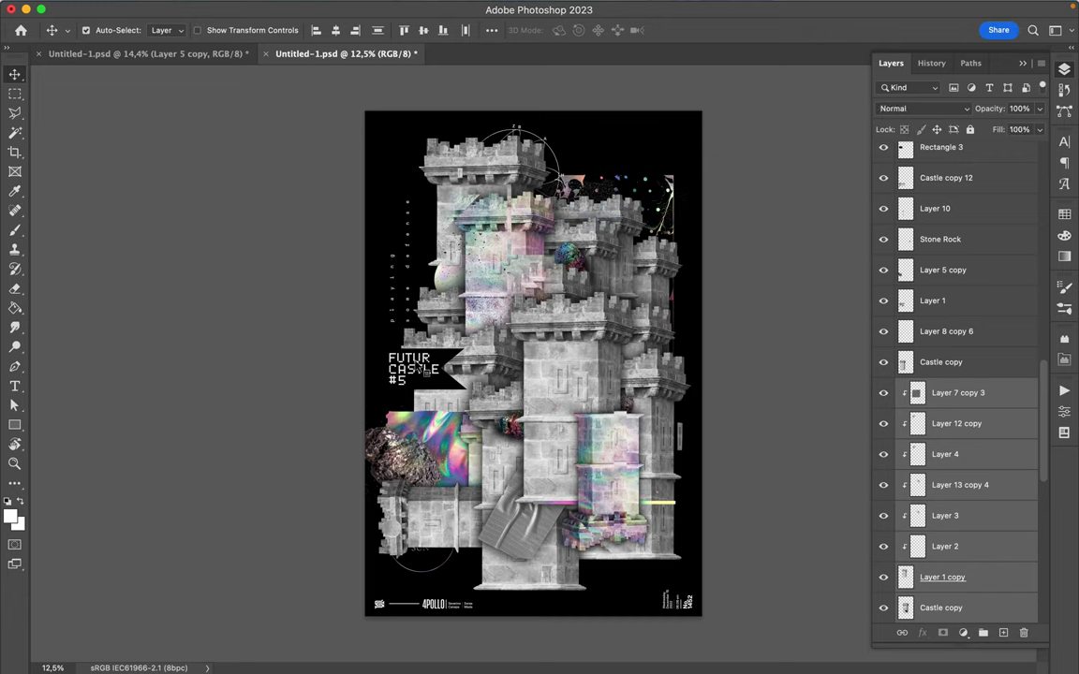
pyautogui.click(450, 359)
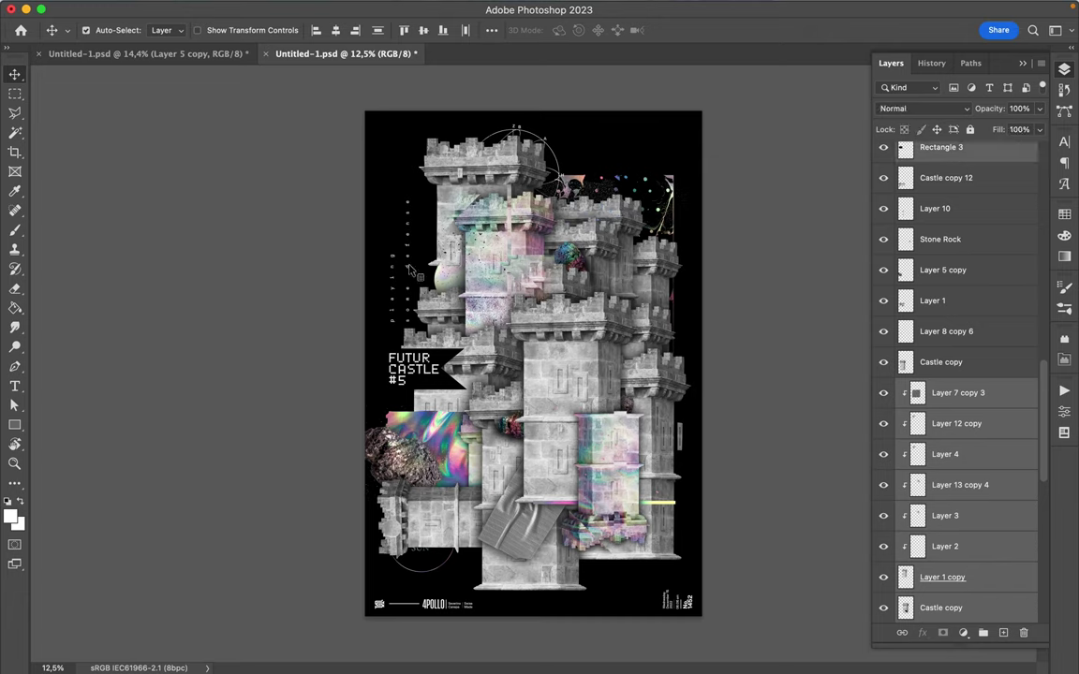
pyautogui.moveTo(409, 268)
pyautogui.mouseDown()
pyautogui.moveTo(430, 246)
pyautogui.moveTo(223, 63)
pyautogui.mouseUp()
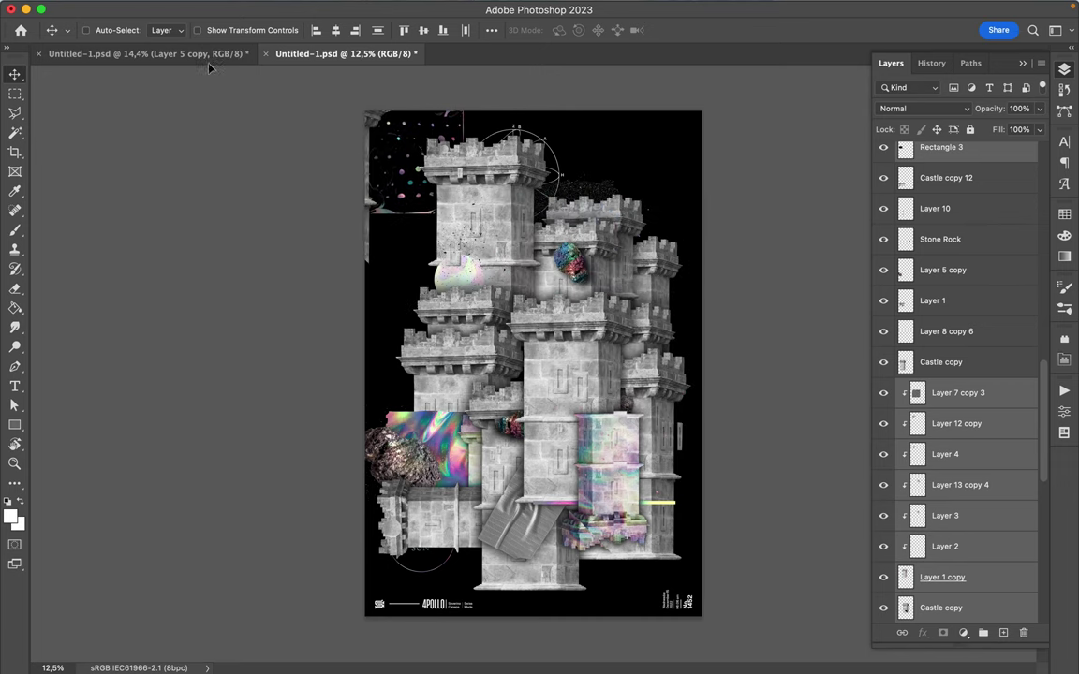
pyautogui.moveTo(223, 62); pyautogui.dragTo(440, 267)
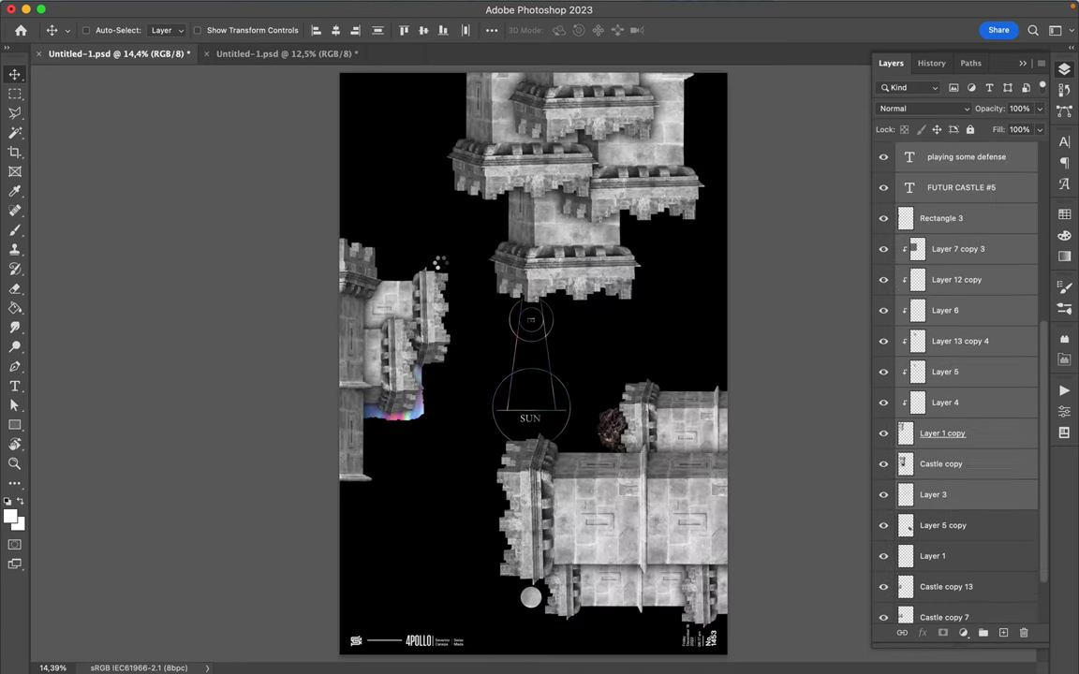
# - Reposition the pasted castle layers and shift the starfield toward the right
pyautogui.moveTo(448, 285); pyautogui.dragTo(462, 372)
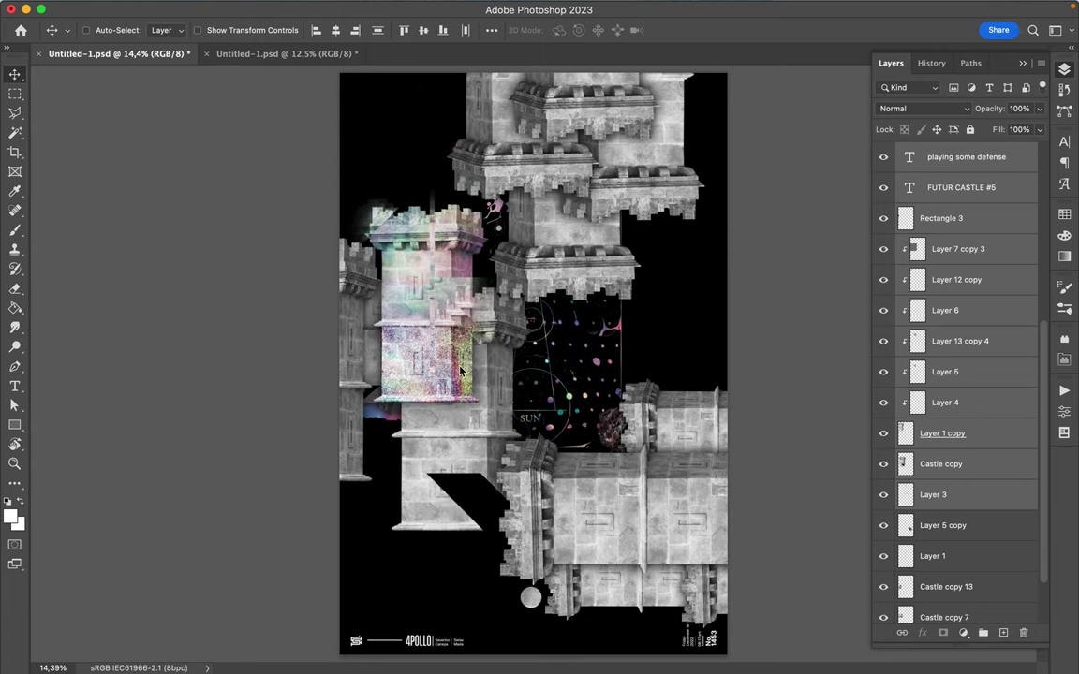
pyautogui.moveTo(596, 365); pyautogui.dragTo(722, 343)
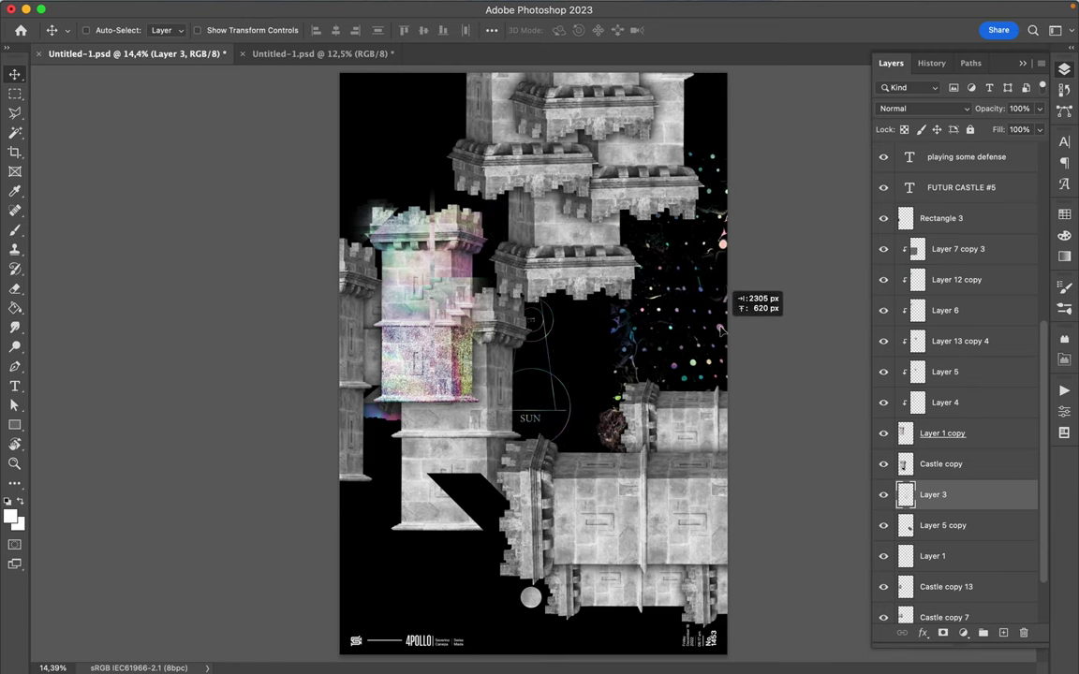
pyautogui.moveTo(722, 343); pyautogui.dragTo(720, 334)
# - Group Layer 7 copy 3 through Layer 1 copy into Group 1 and move it down-right
pyautogui.click(444, 376)
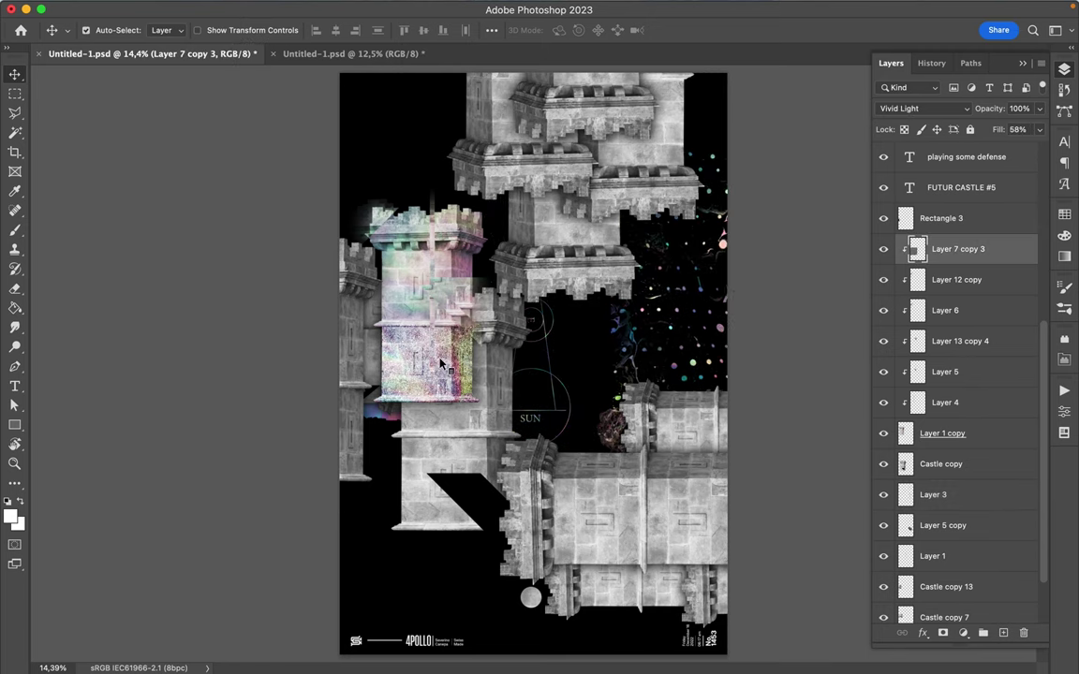
pyautogui.keyDown('shift'); pyautogui.click(949, 432); pyautogui.keyUp('shift')
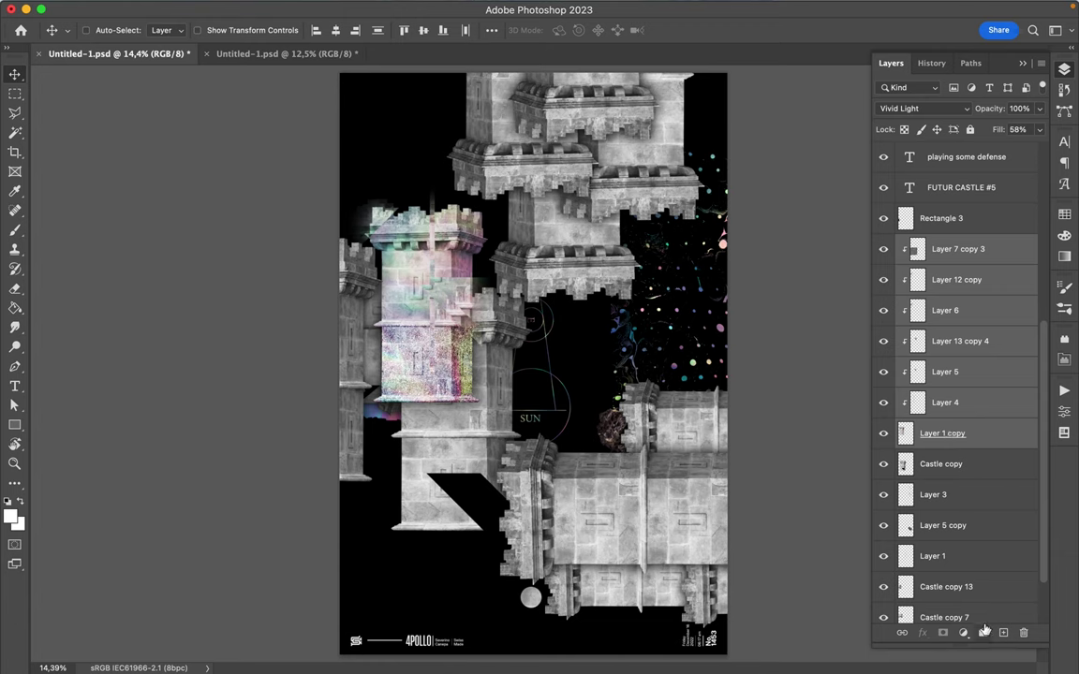
pyautogui.click(984, 633)
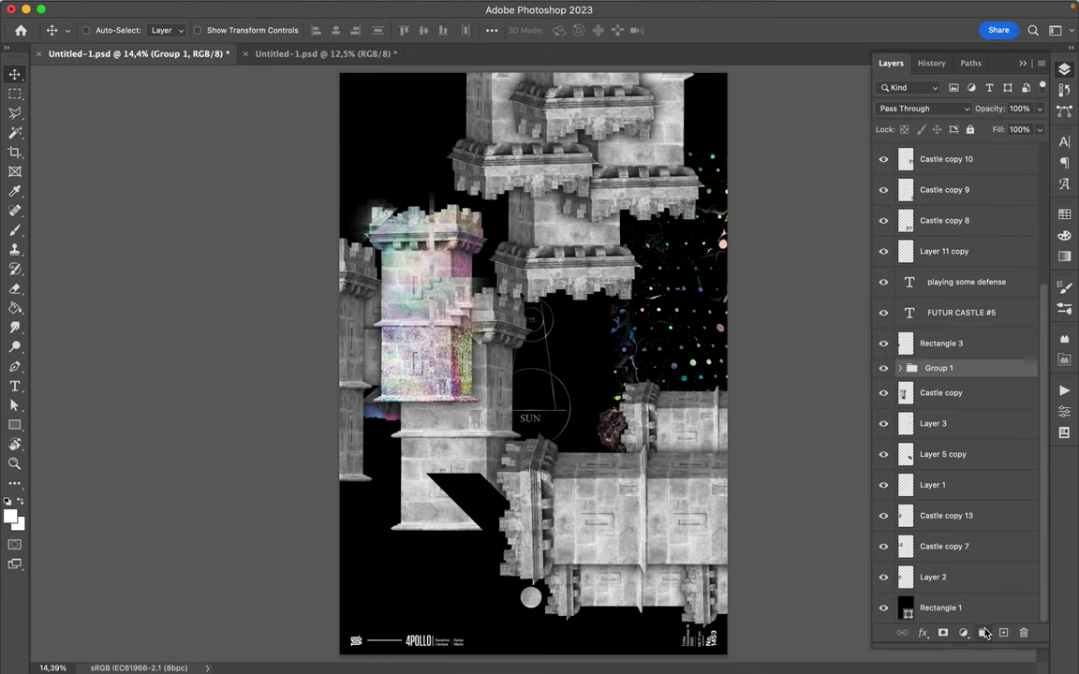
pyautogui.moveTo(403, 245)
pyautogui.mouseDown()
pyautogui.moveTo(660, 448)
pyautogui.moveTo(667, 428)
pyautogui.mouseUp()
# - Raise Group 1 near the top of the layer stack, between Castle copy 12 and 11
pyautogui.moveTo(942, 381); pyautogui.dragTo(960, 184)
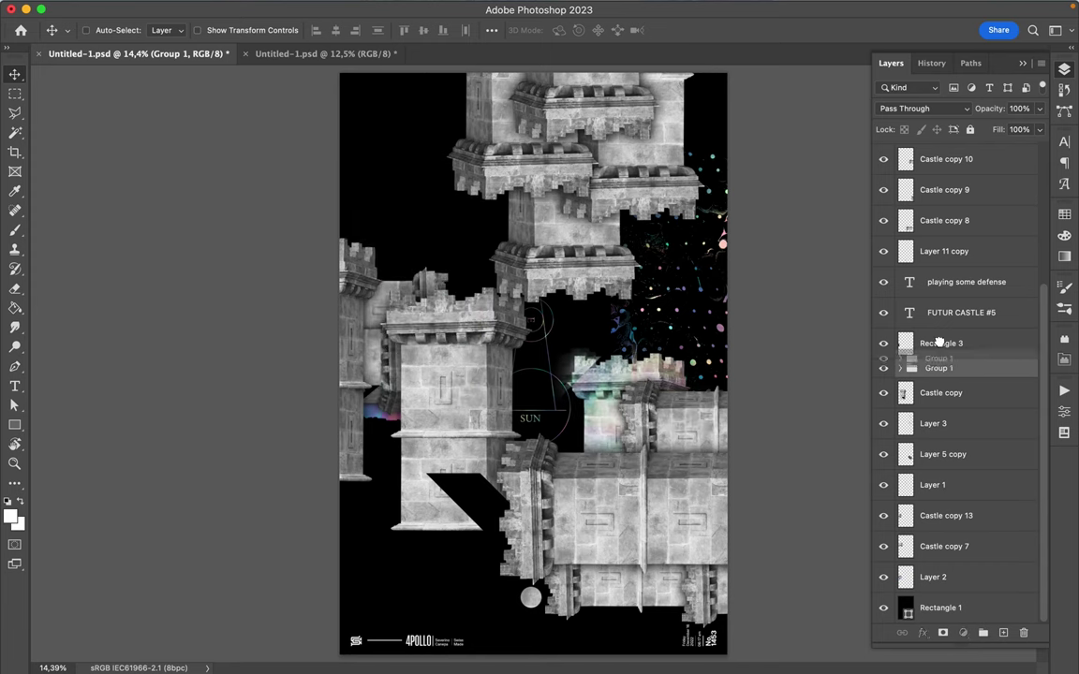
pyautogui.scroll(5, 964, 184)
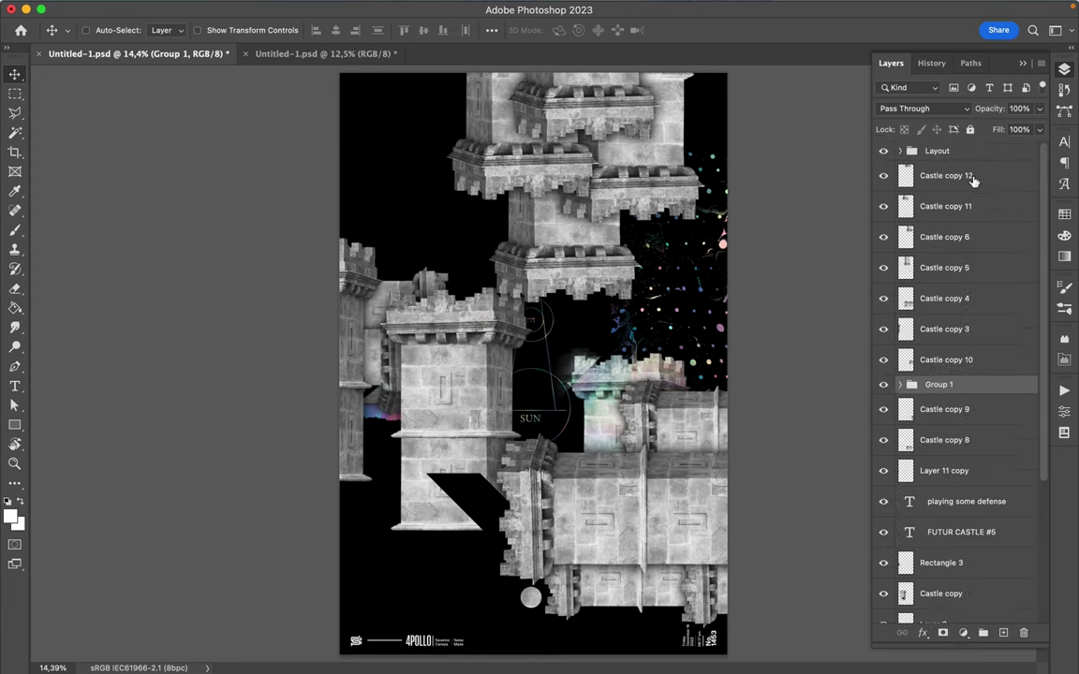
pyautogui.moveTo(937, 389); pyautogui.dragTo(940, 191)
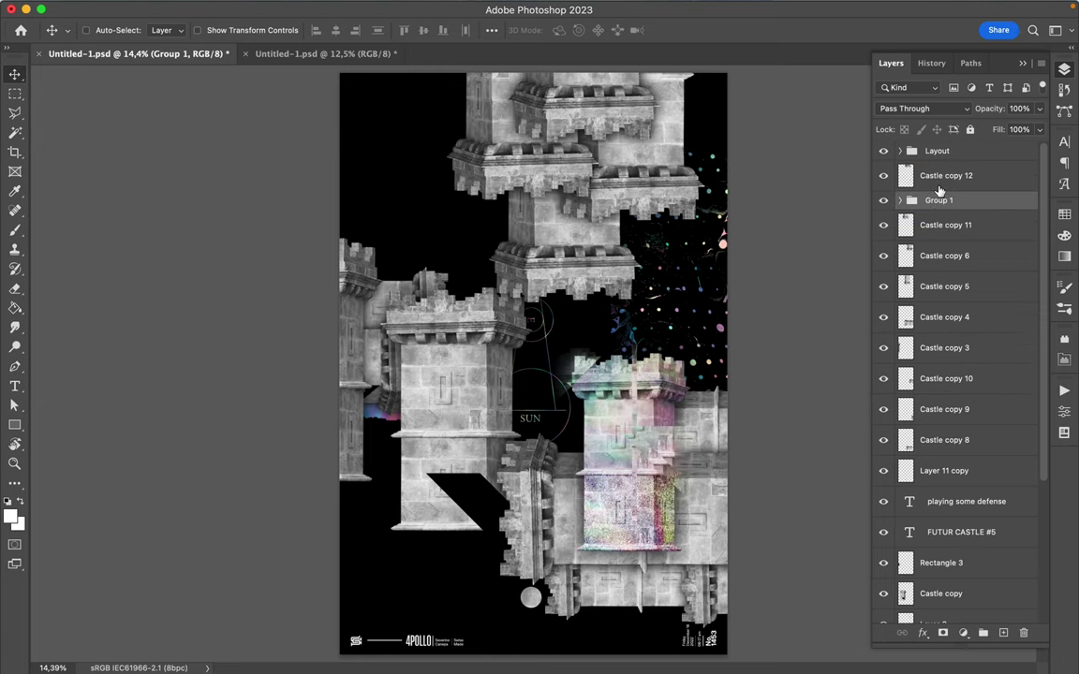
# - Rotate the iridescent tower group -90° and shift it right over the lower towers
pyautogui.moveTo(656, 351); pyautogui.dragTo(659, 354)
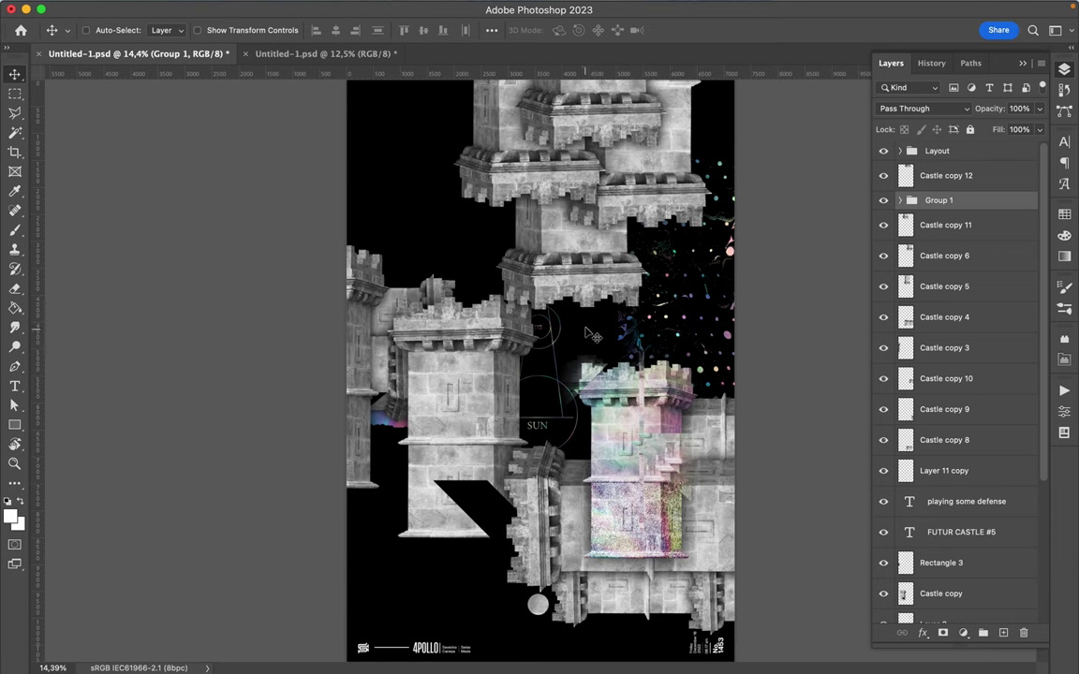
pyautogui.hotkey('ctrl', 't')
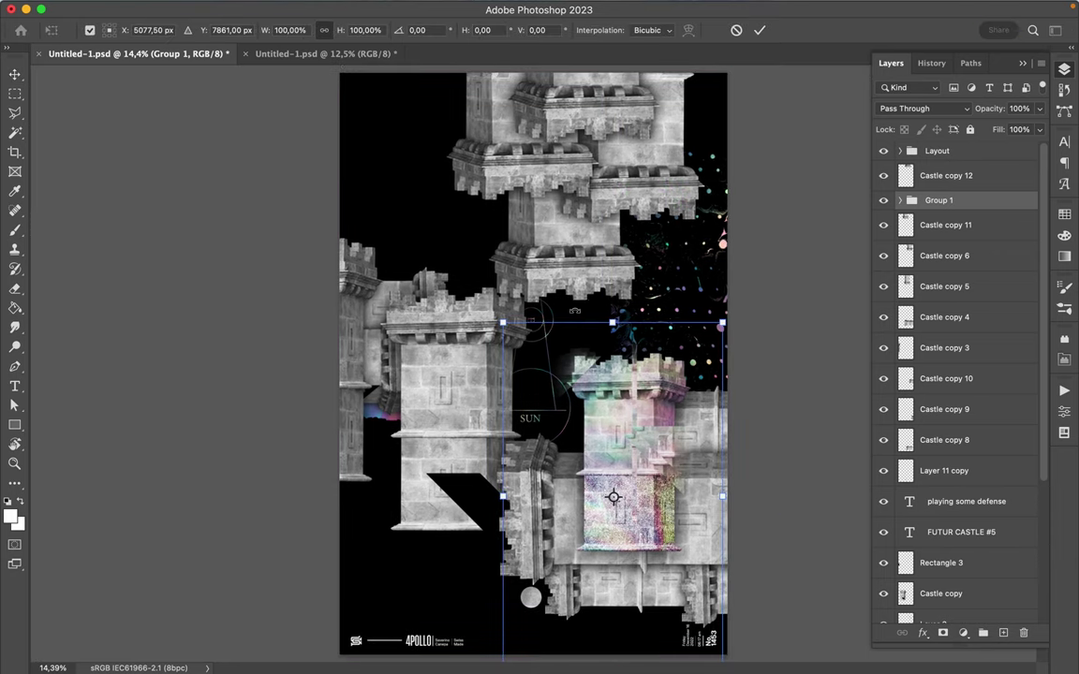
pyautogui.moveTo(597, 335); pyautogui.dragTo(449, 514)
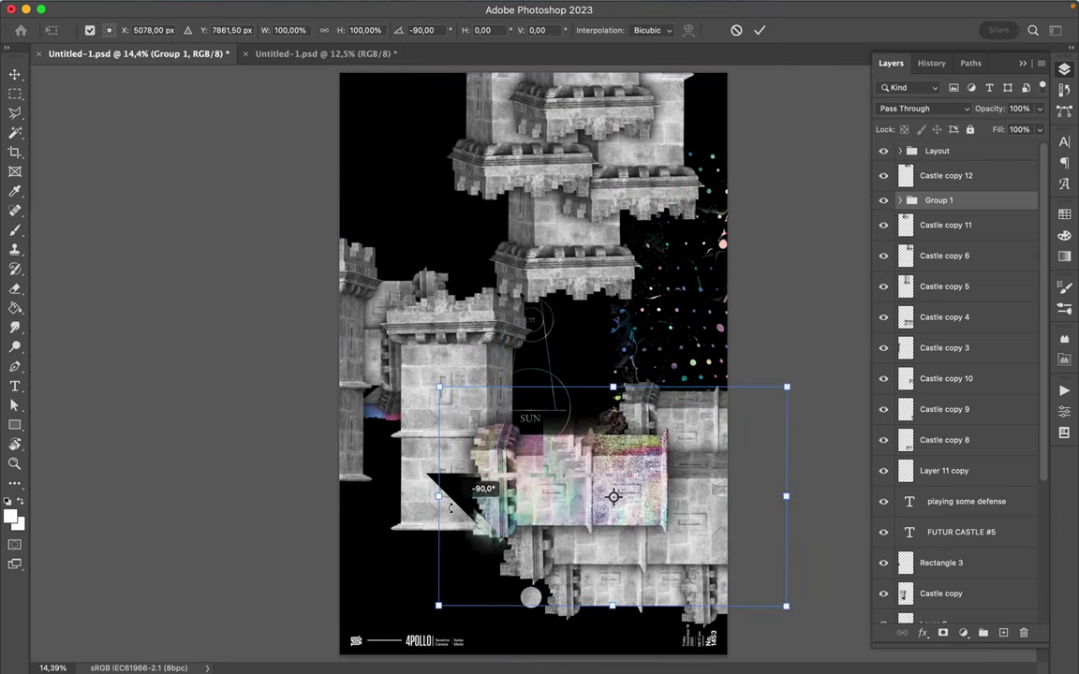
pyautogui.press('Return')
pyautogui.moveTo(548, 501)
pyautogui.mouseDown()
pyautogui.moveTo(695, 516)
pyautogui.moveTo(641, 497)
pyautogui.mouseUp()
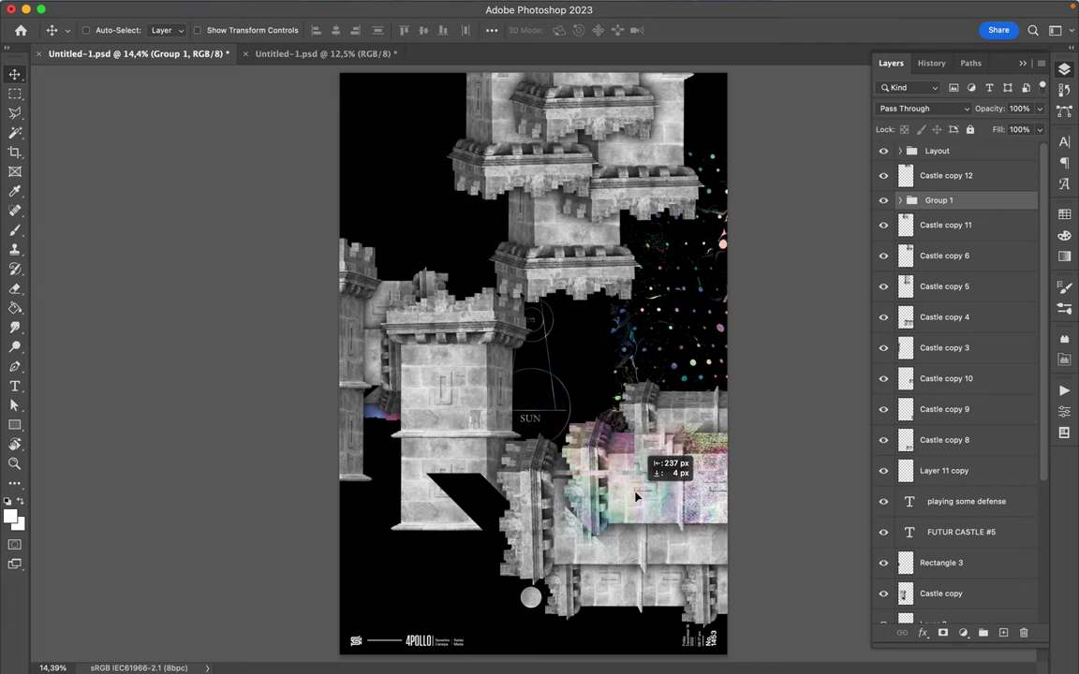
# - Nudge the large left grey Castle copy tower, then delete that layer
pyautogui.moveTo(436, 349); pyautogui.dragTo(461, 471)
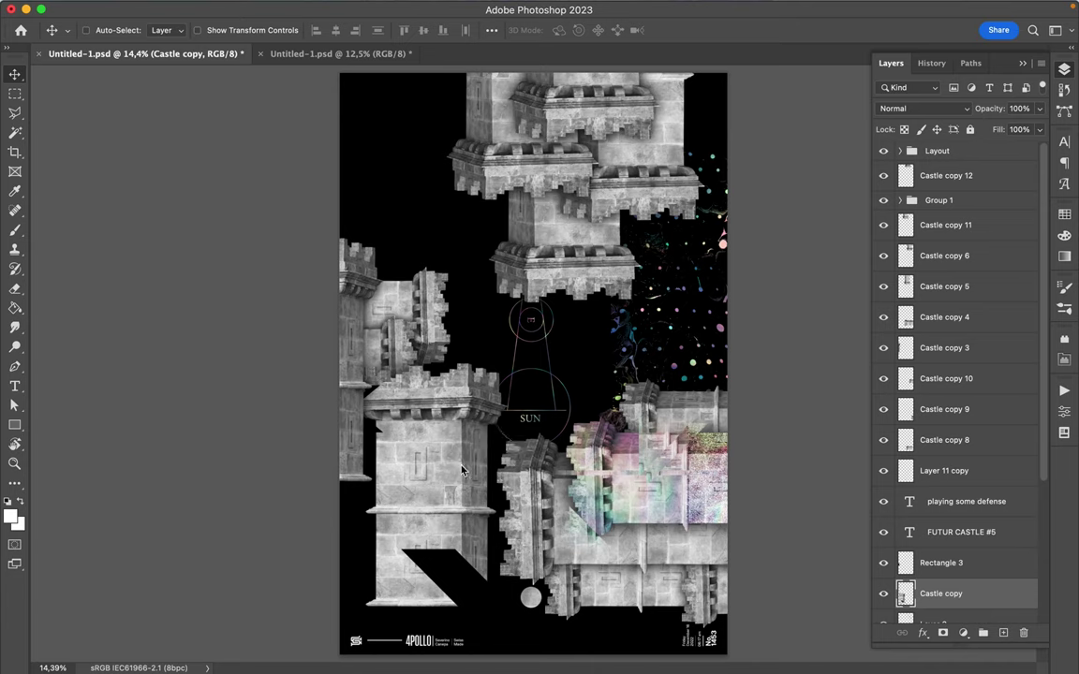
pyautogui.moveTo(462, 471); pyautogui.dragTo(489, 488)
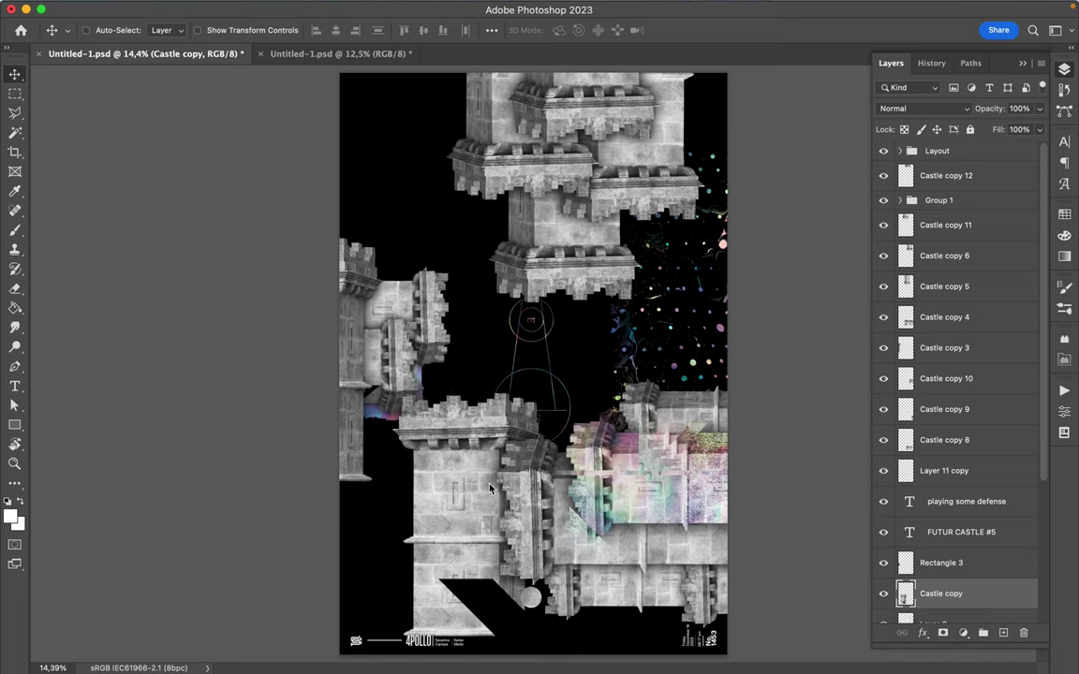
pyautogui.press('Delete')
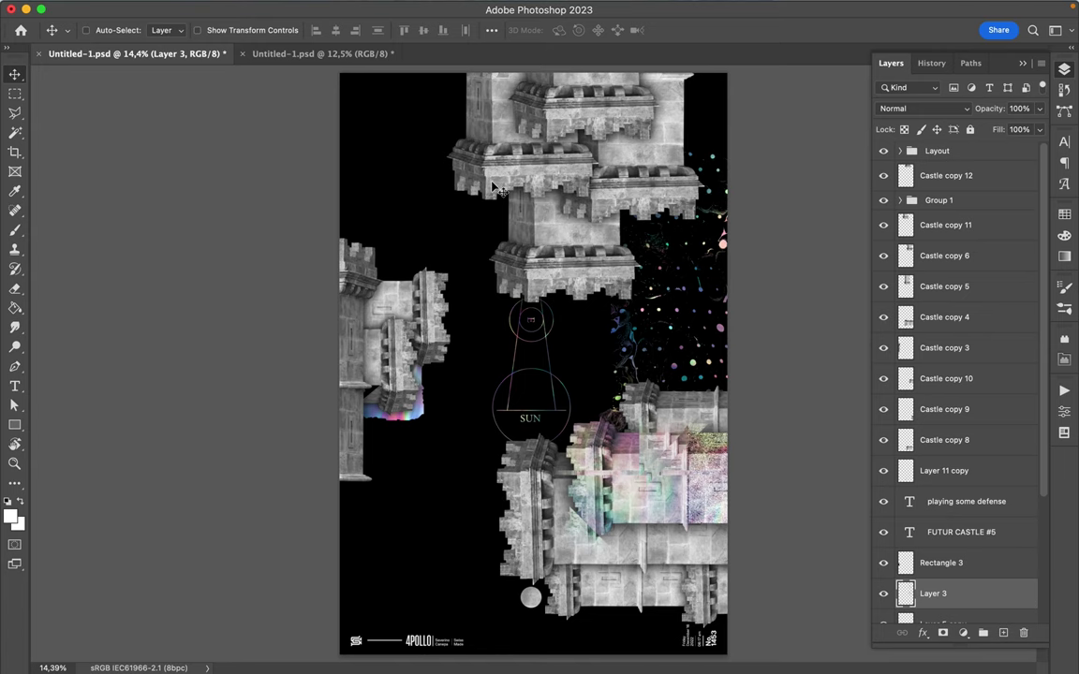
pyautogui.click(296, 49)
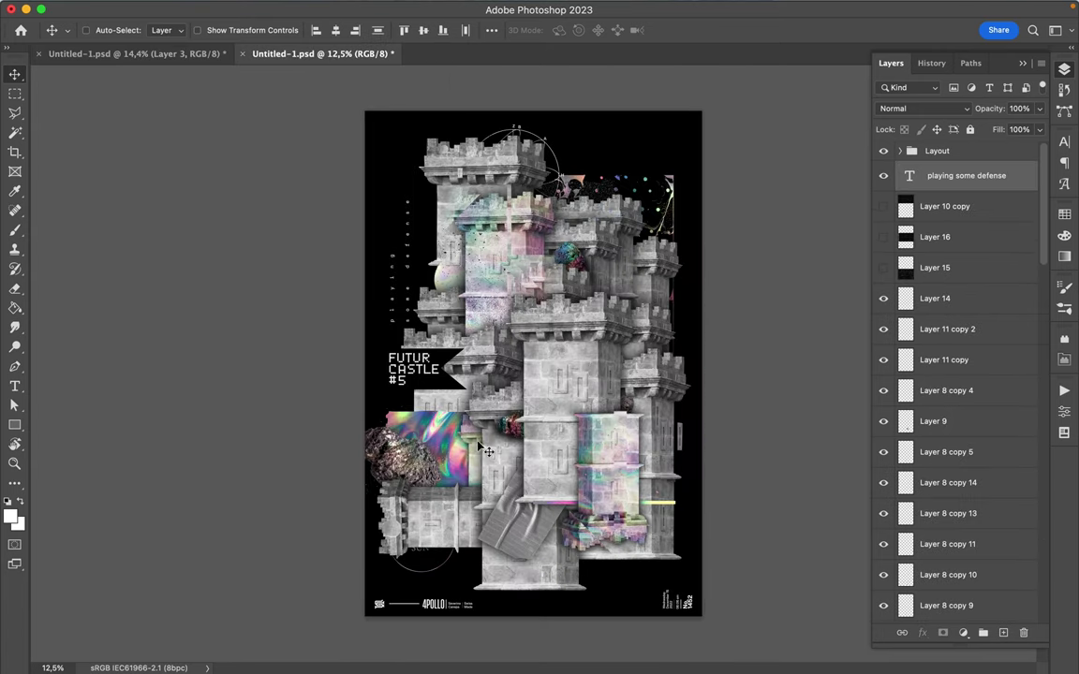
# - Drag the iridescent sphere, Layer 13 copy 2 and Layer 7 onto the Layout poster
pyautogui.press('super')
pyautogui.click(440, 294)
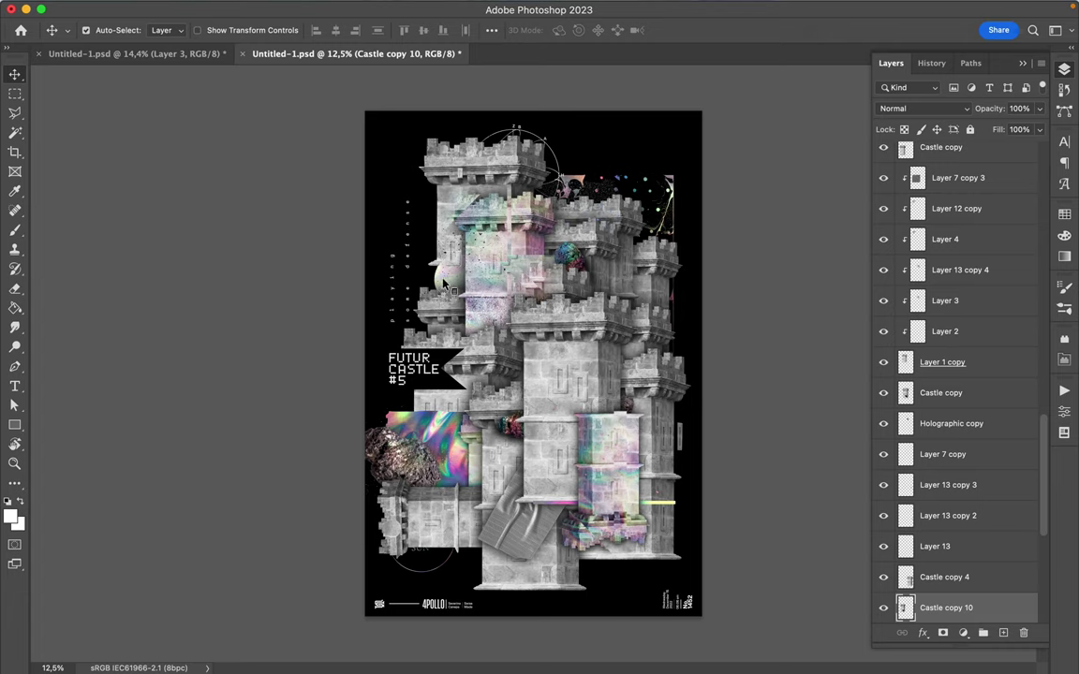
pyautogui.moveTo(443, 283); pyautogui.dragTo(414, 268)
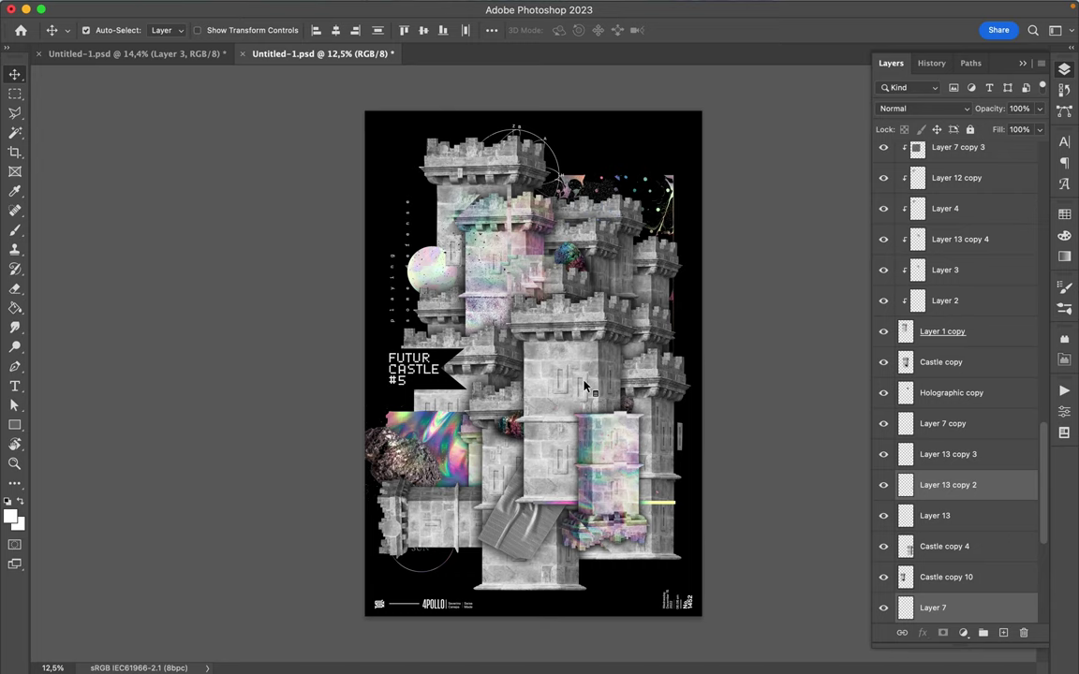
pyautogui.moveTo(588, 387); pyautogui.dragTo(363, 75)
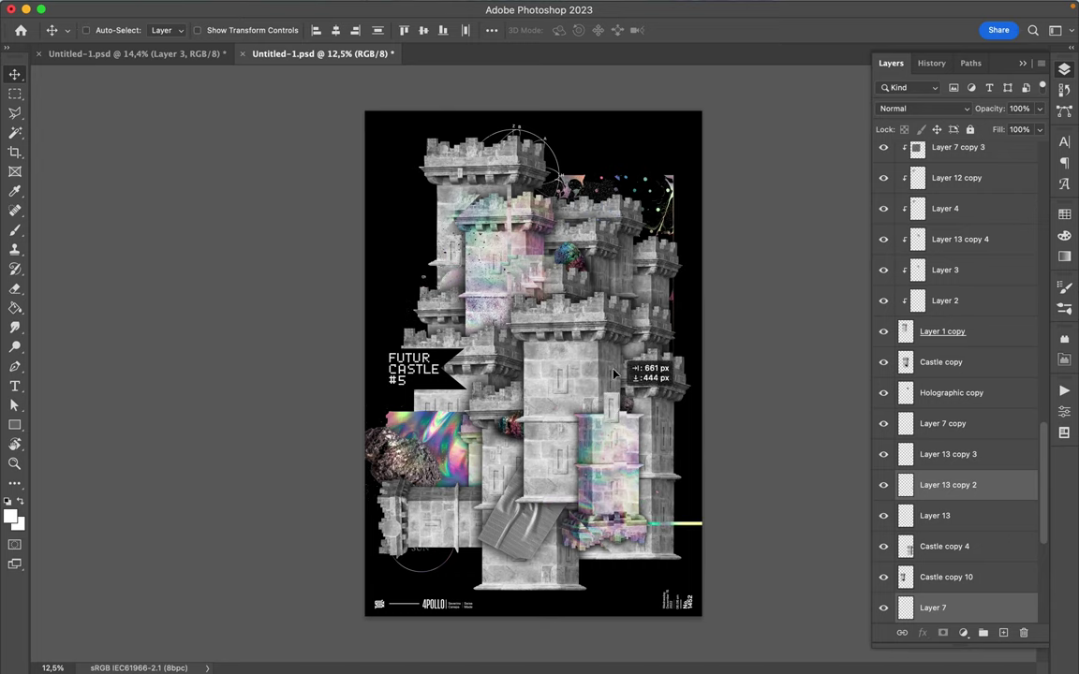
pyautogui.click(177, 53)
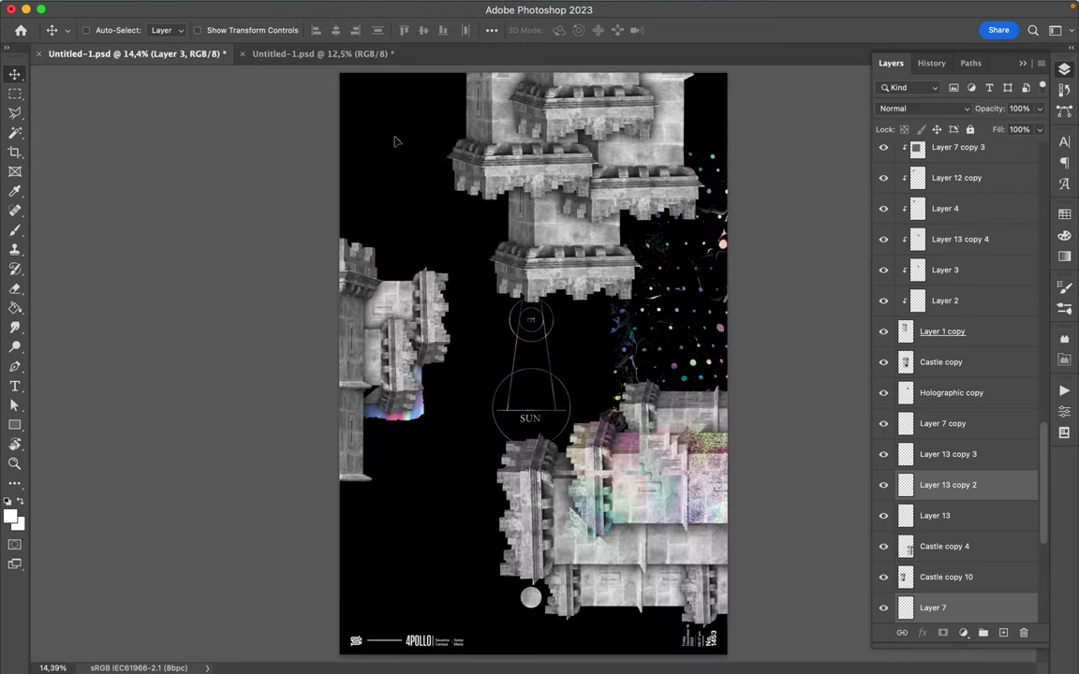
pyautogui.moveTo(440, 254); pyautogui.dragTo(592, 307)
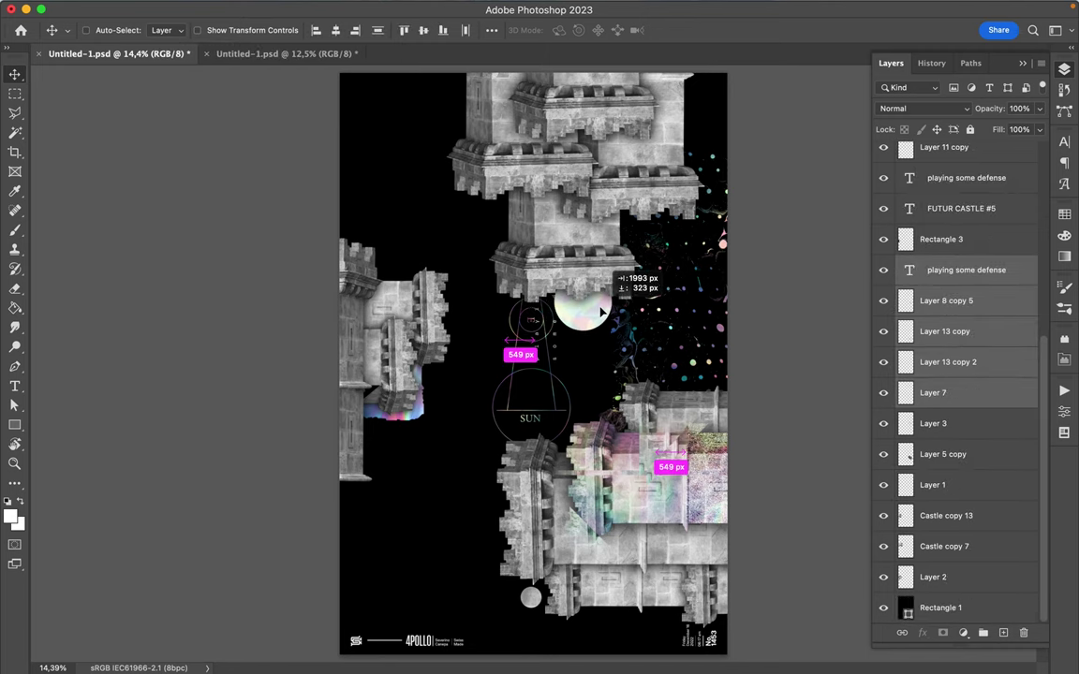
# - Set the sphere above SUN, the vertical text below, and Layer 8 copy 5 beside it
pyautogui.moveTo(592, 308); pyautogui.dragTo(606, 308)
pyautogui.moveTo(513, 311)
pyautogui.mouseDown()
pyautogui.moveTo(502, 536)
pyautogui.moveTo(487, 554)
pyautogui.mouseUp()
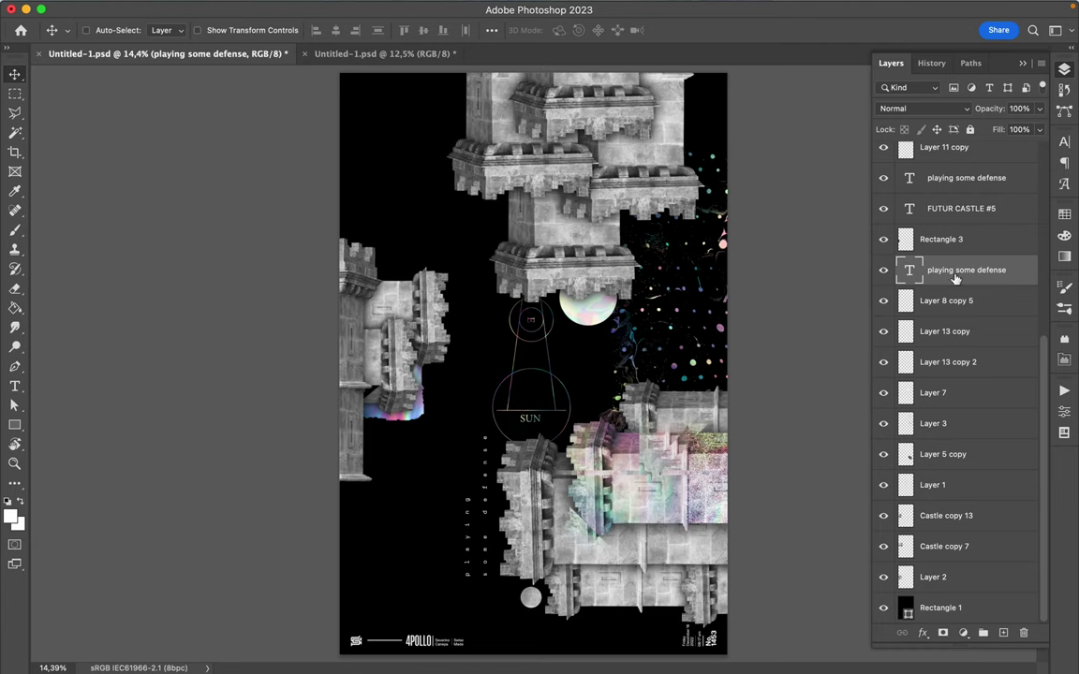
pyautogui.click(927, 303)
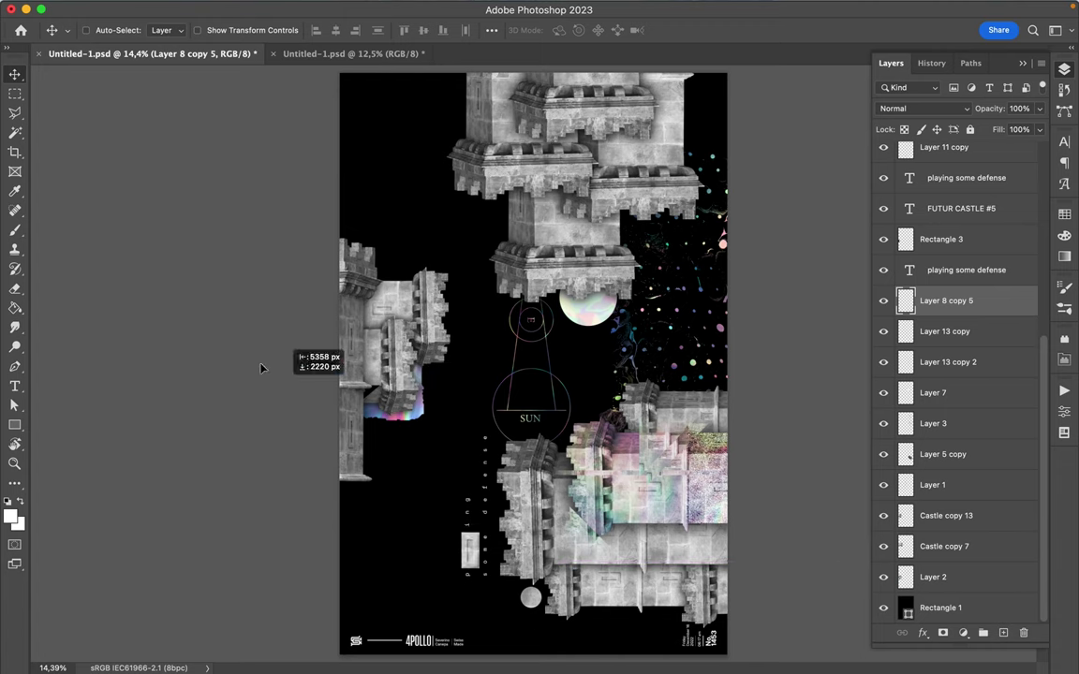
pyautogui.moveTo(455, 480); pyautogui.dragTo(389, 451)
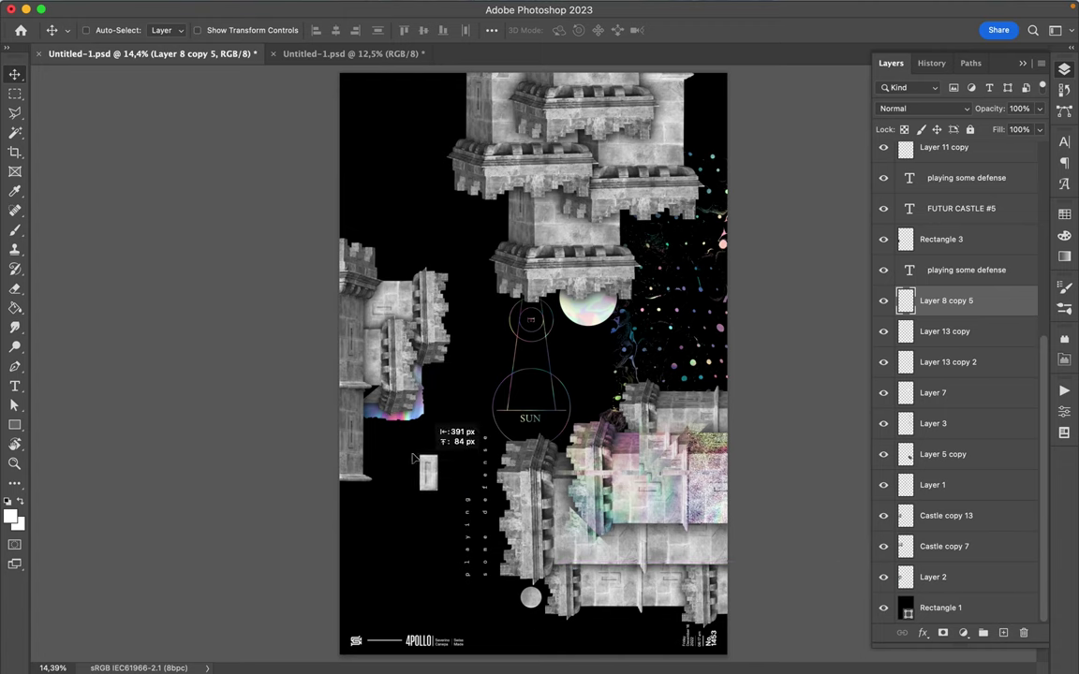
pyautogui.moveTo(389, 452); pyautogui.dragTo(406, 466)
# - Select the Castle copy 3 and Castle copy 4 layers
pyautogui.click(371, 432)
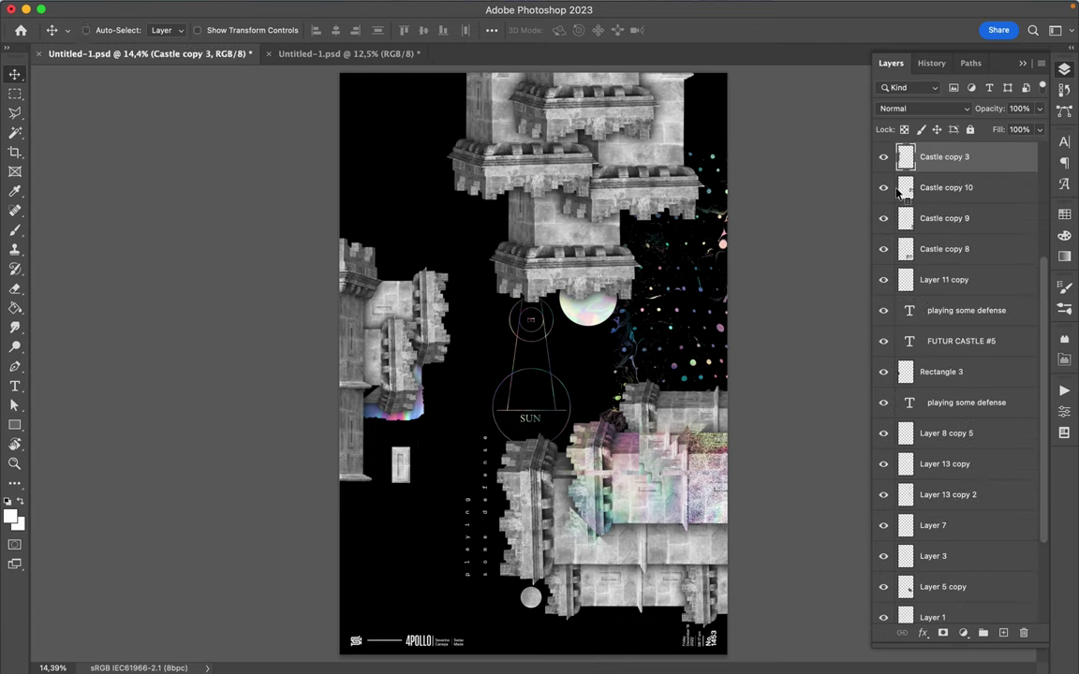
pyautogui.scroll(2, 896, 191)
pyautogui.keyDown('shift'); pyautogui.click(930, 191); pyautogui.keyUp('shift')
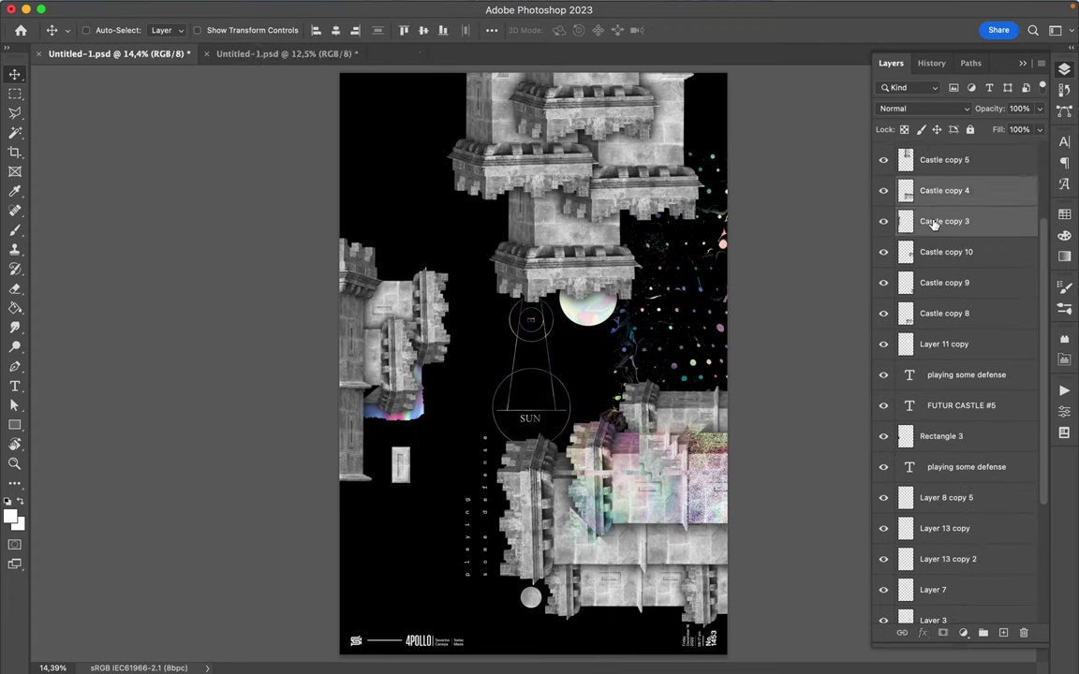
# - Select the FUTUR CASTLE #5 title with its backing rectangle and move them together
pyautogui.click(933, 222)
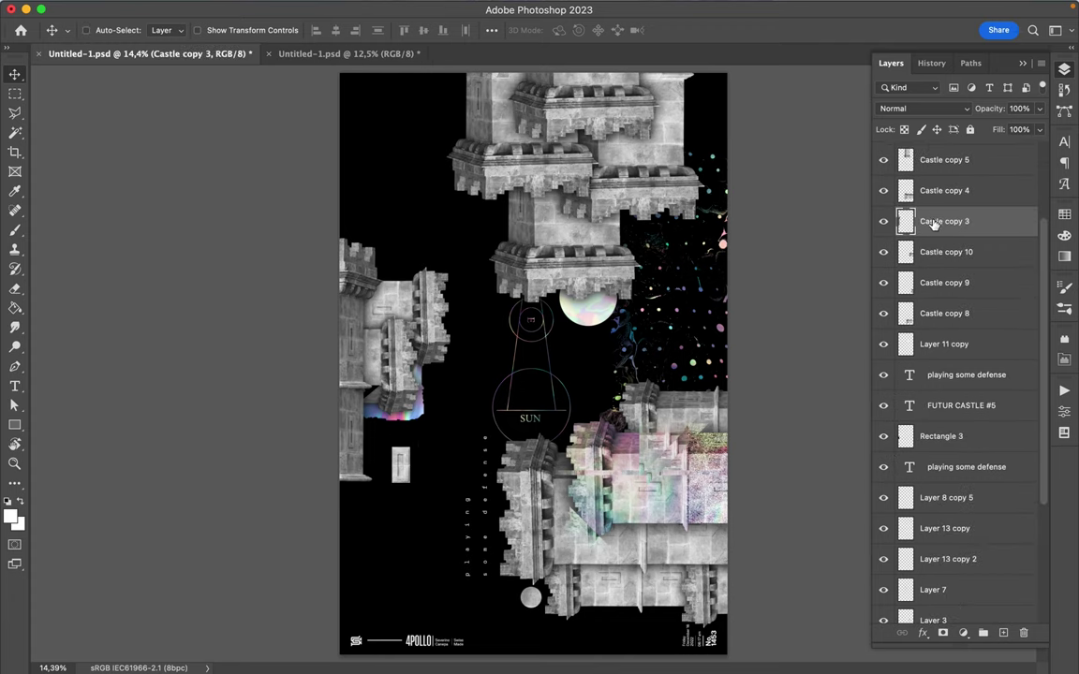
pyautogui.click(379, 392)
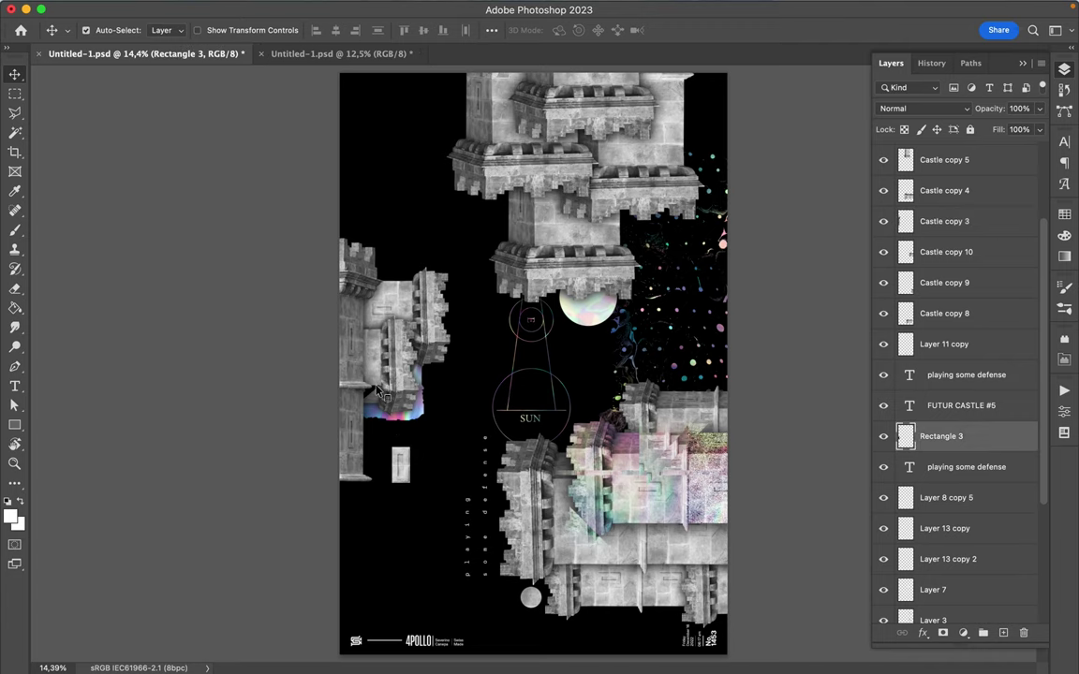
pyautogui.moveTo(382, 394)
pyautogui.mouseDown()
pyautogui.moveTo(402, 390)
pyautogui.moveTo(389, 390)
pyautogui.mouseUp()
pyautogui.keyDown('shift'); pyautogui.click(949, 408); pyautogui.keyUp('shift')
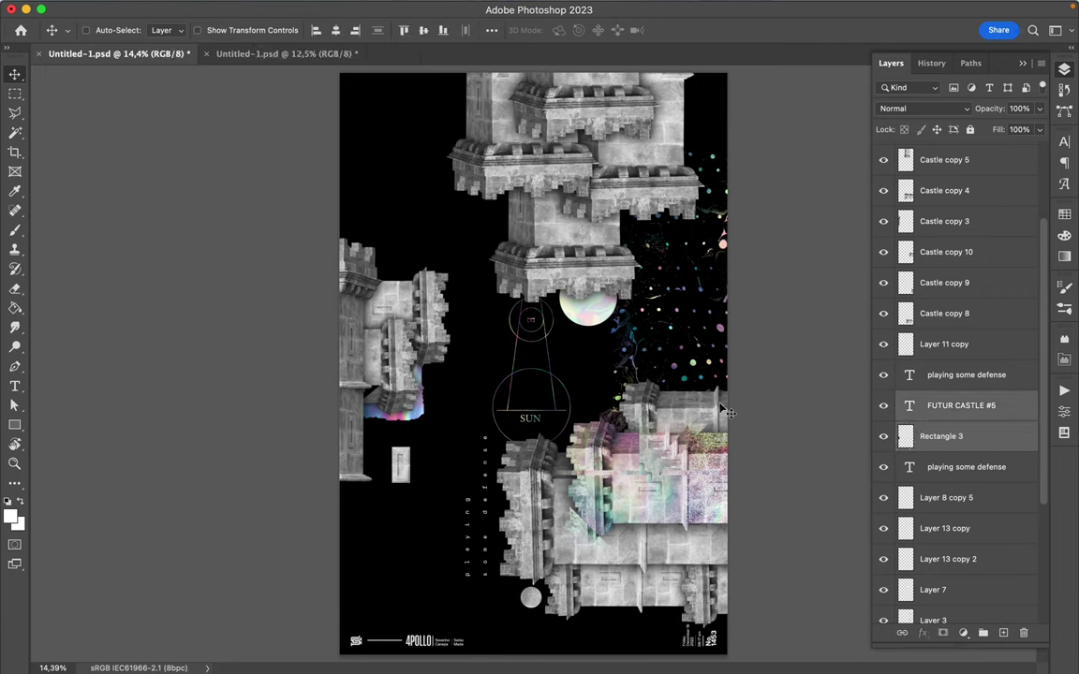
pyautogui.moveTo(347, 355)
pyautogui.mouseDown()
pyautogui.moveTo(644, 203)
pyautogui.moveTo(656, 108)
pyautogui.mouseUp()
pyautogui.moveTo(623, 164); pyautogui.dragTo(445, 239)
# - Reselect the title and Rectangle 3 and move them toward the upper right
pyautogui.press('a')
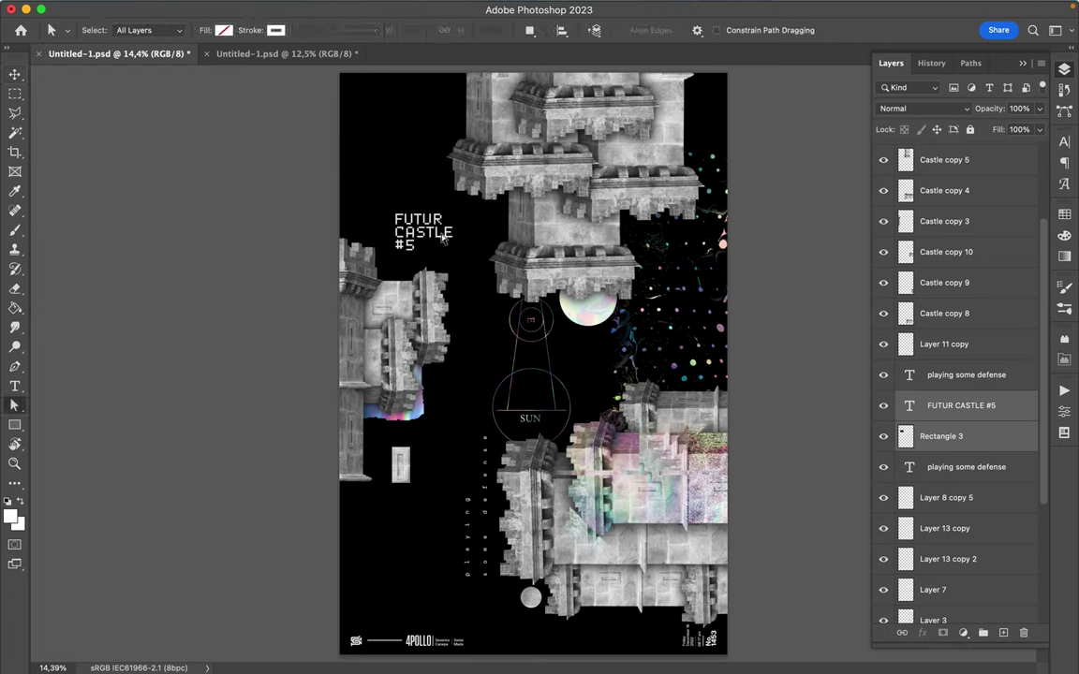
pyautogui.click(445, 239)
pyautogui.press('v')
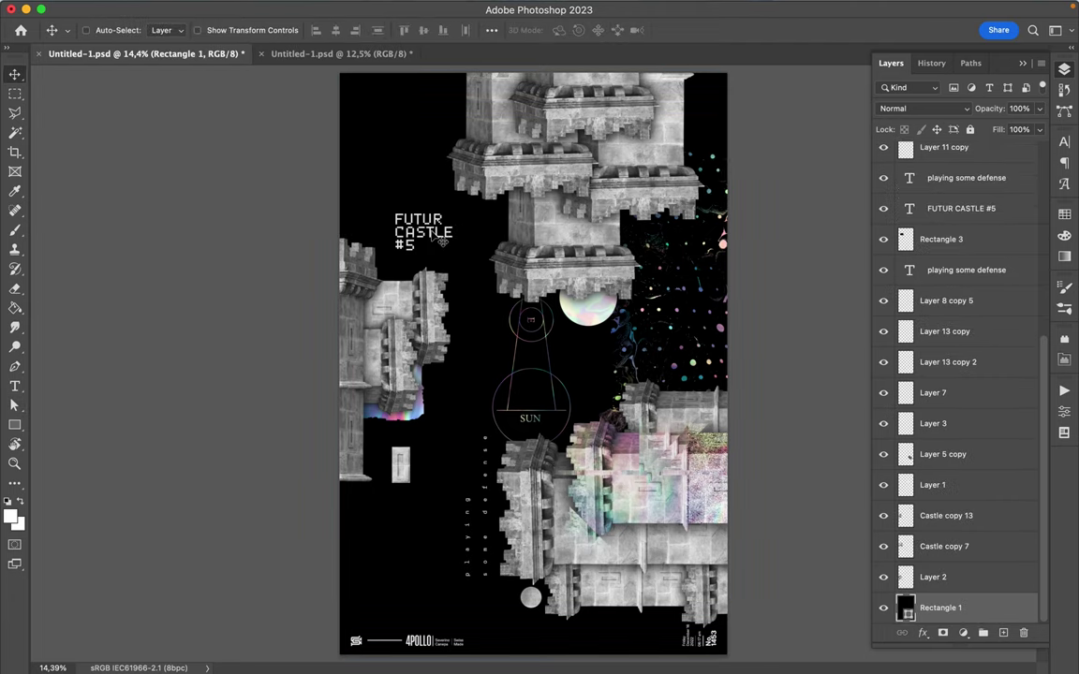
pyautogui.click(443, 236)
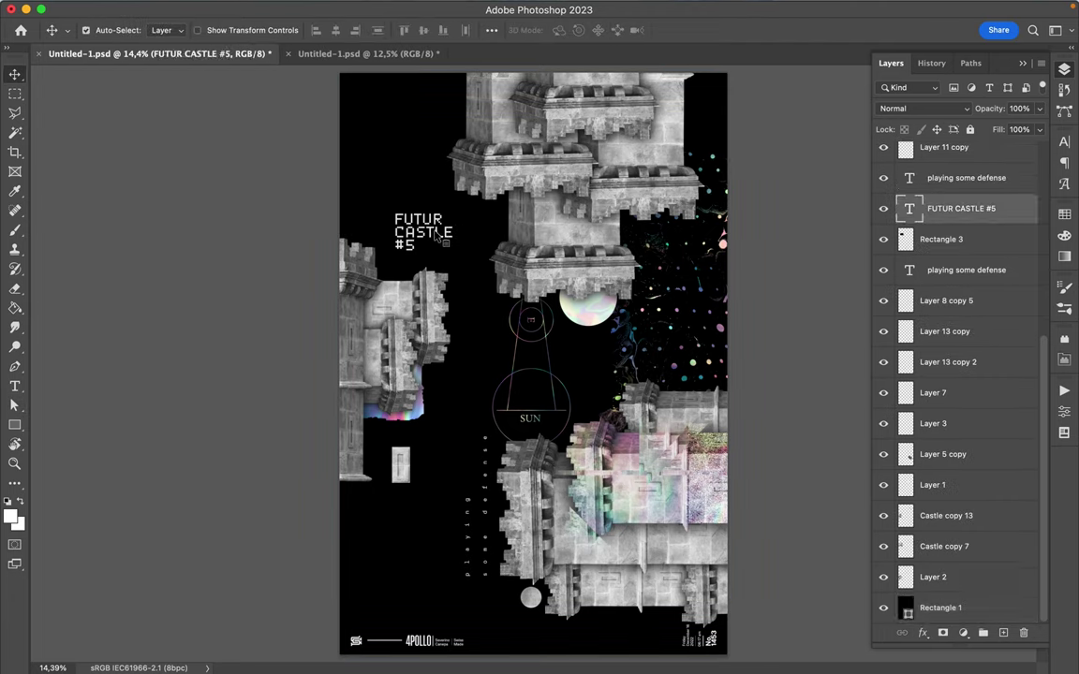
pyautogui.keyDown('shift'); pyautogui.click(446, 225); pyautogui.keyUp('shift')
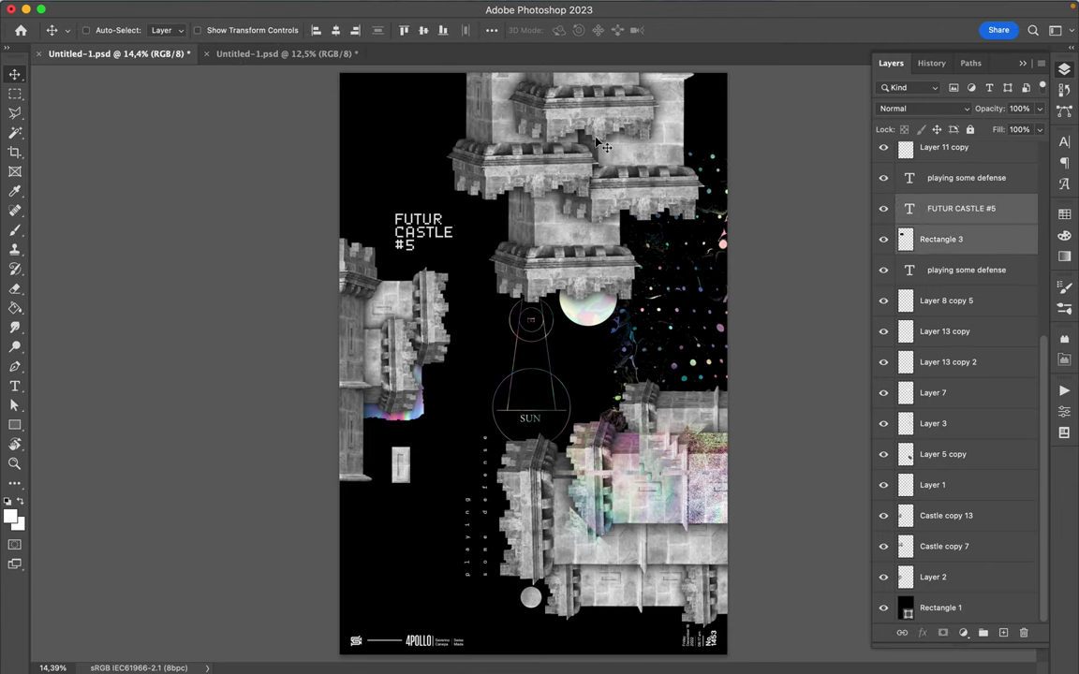
pyautogui.moveTo(447, 225)
pyautogui.mouseDown()
pyautogui.moveTo(614, 138)
pyautogui.moveTo(616, 148)
pyautogui.mouseUp()
# - Raise FUTUR CASTLE #5 and Rectangle 3 in Layers to just beneath Castle copy 6
pyautogui.scroll(5, 895, 242)
pyautogui.moveTo(986, 433); pyautogui.dragTo(985, 192)
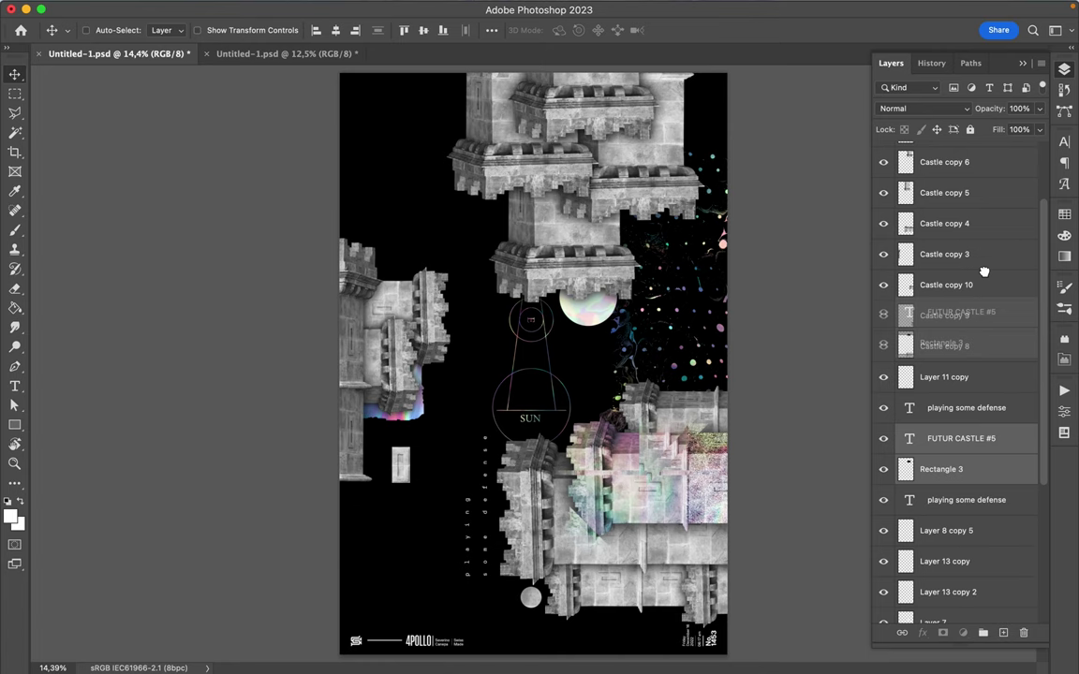
pyautogui.scroll(3, 951, 236)
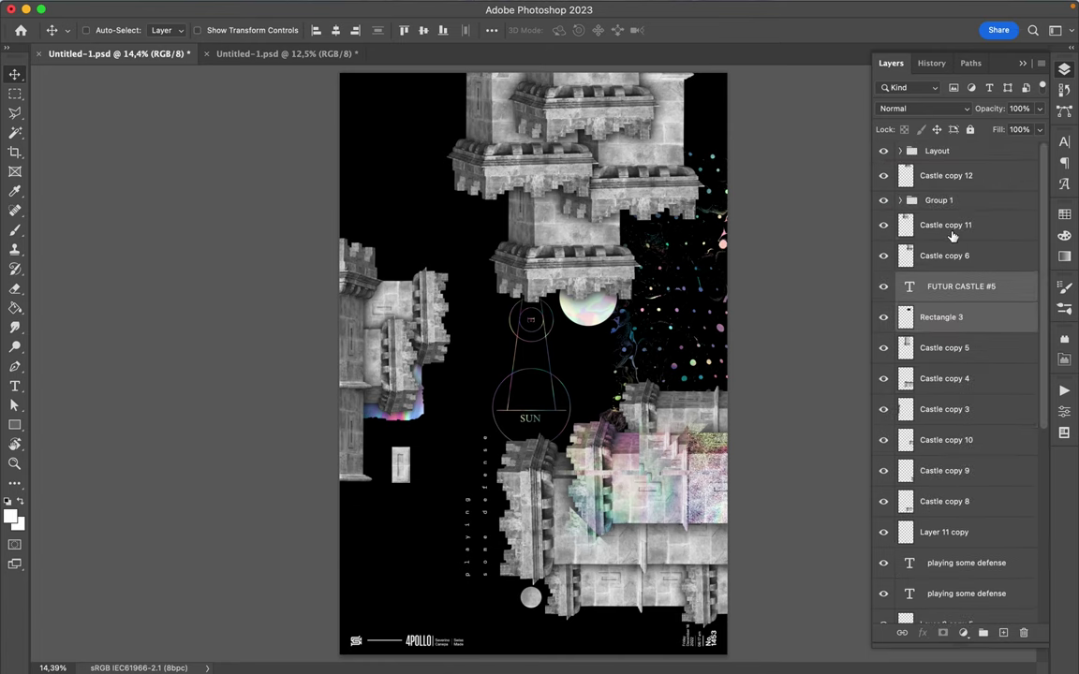
pyautogui.moveTo(956, 300); pyautogui.dragTo(951, 219)
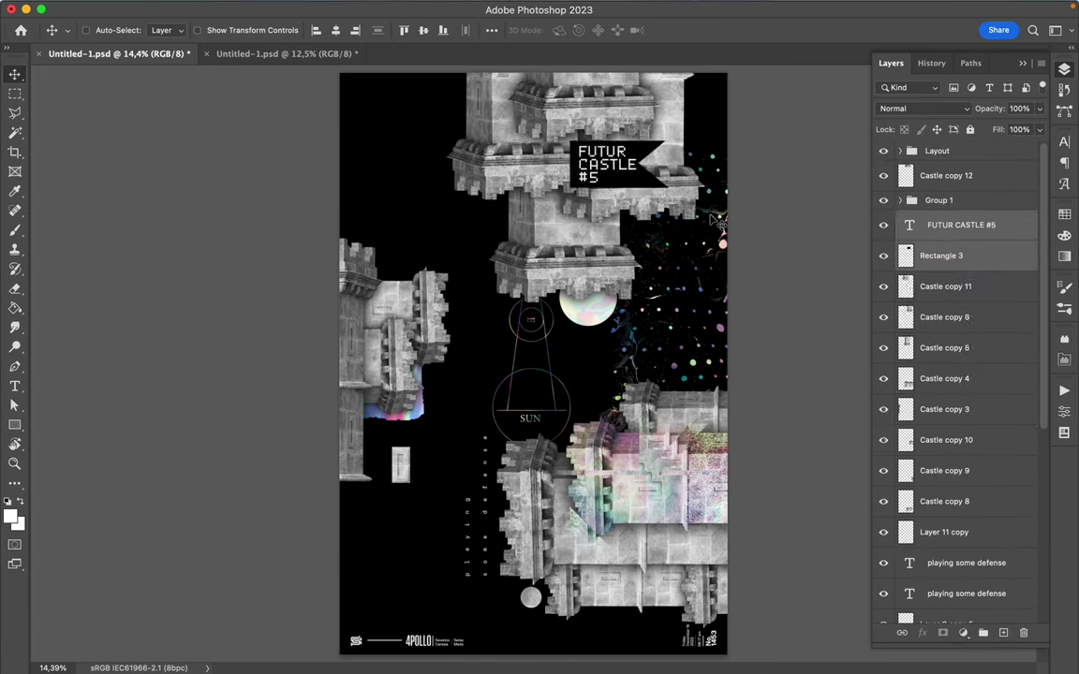
# - Rotate the FUTUR CASTLE #5 label 90° upright and scale it to about 50%
pyautogui.hotkey('ctrl', 't')
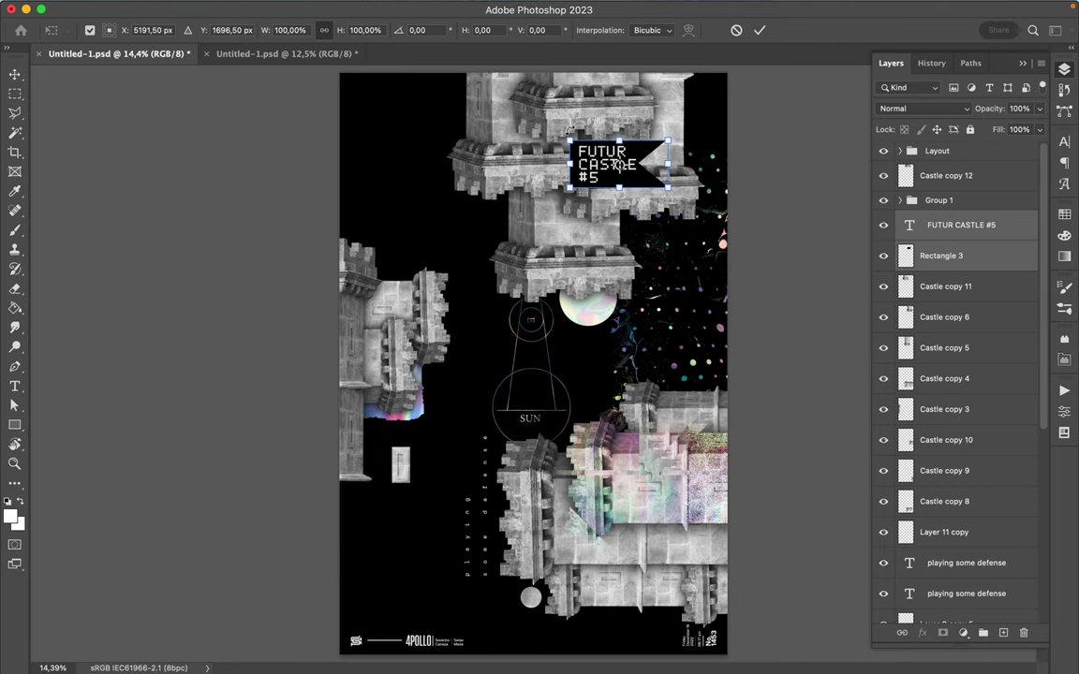
pyautogui.moveTo(565, 127); pyautogui.dragTo(664, 114)
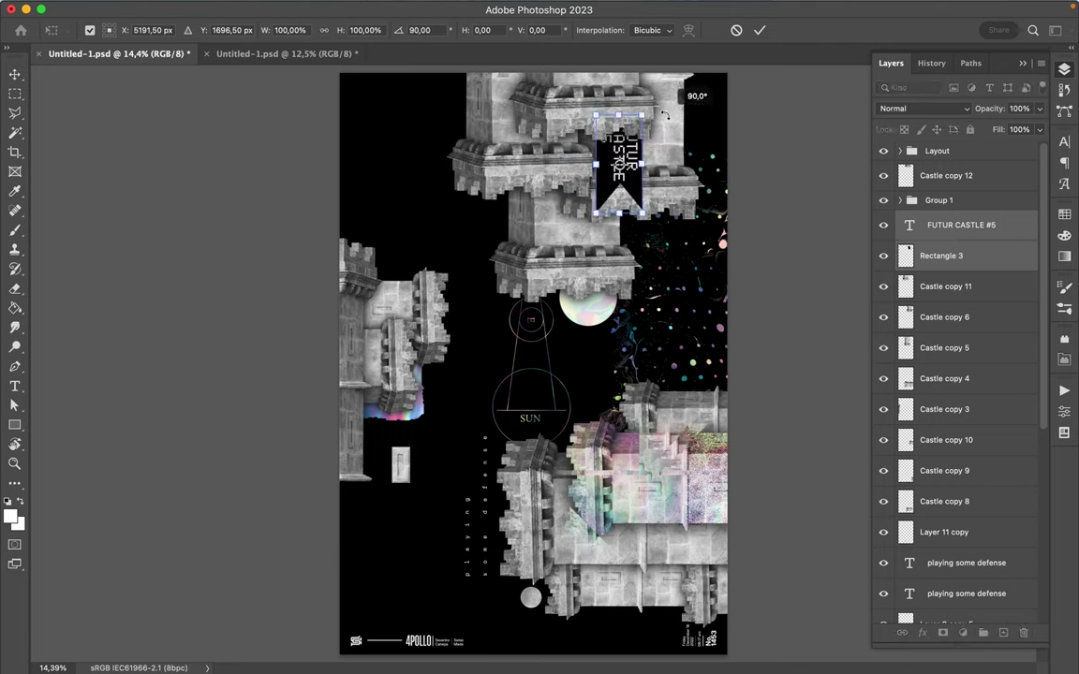
pyautogui.moveTo(624, 208); pyautogui.dragTo(619, 157)
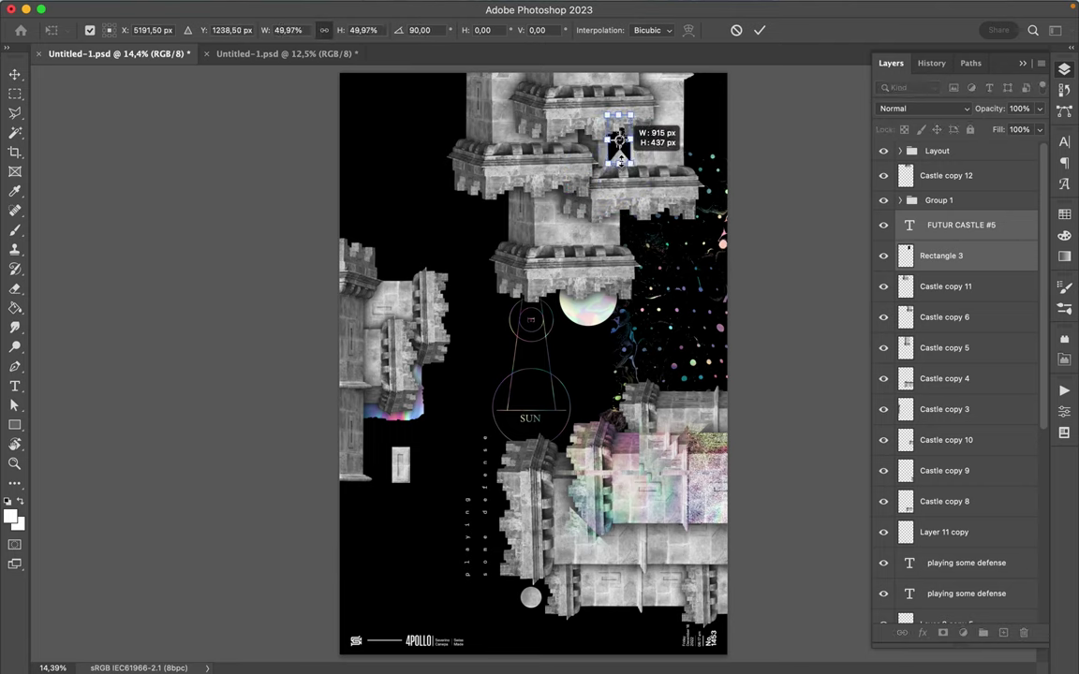
pyautogui.press('Return')
# - Set the flag on the central castle column with its layers below Castle copy 11
pyautogui.moveTo(620, 216)
pyautogui.mouseDown()
pyautogui.moveTo(619, 171)
pyautogui.moveTo(670, 137)
pyautogui.mouseUp()
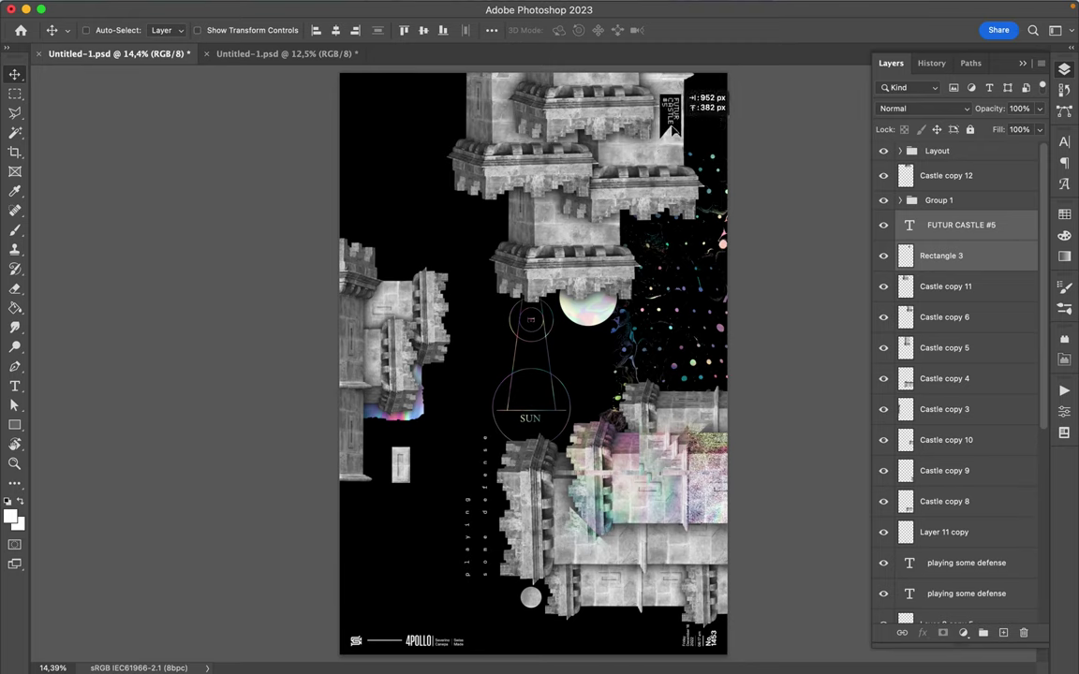
pyautogui.moveTo(671, 136); pyautogui.dragTo(670, 137)
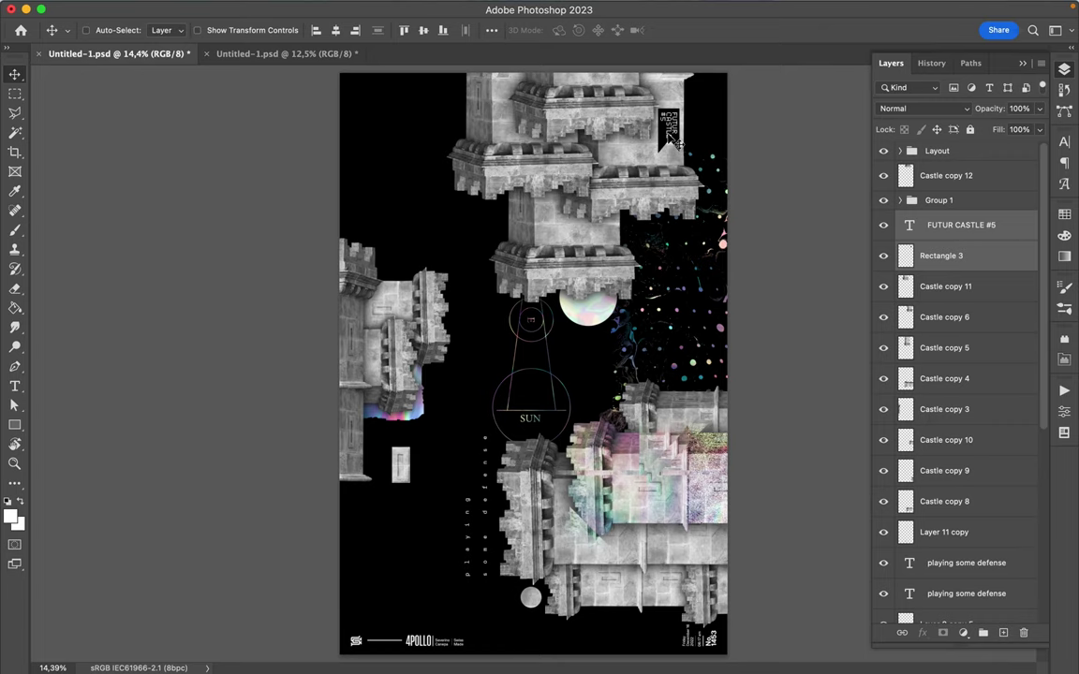
pyautogui.moveTo(671, 139); pyautogui.dragTo(536, 213)
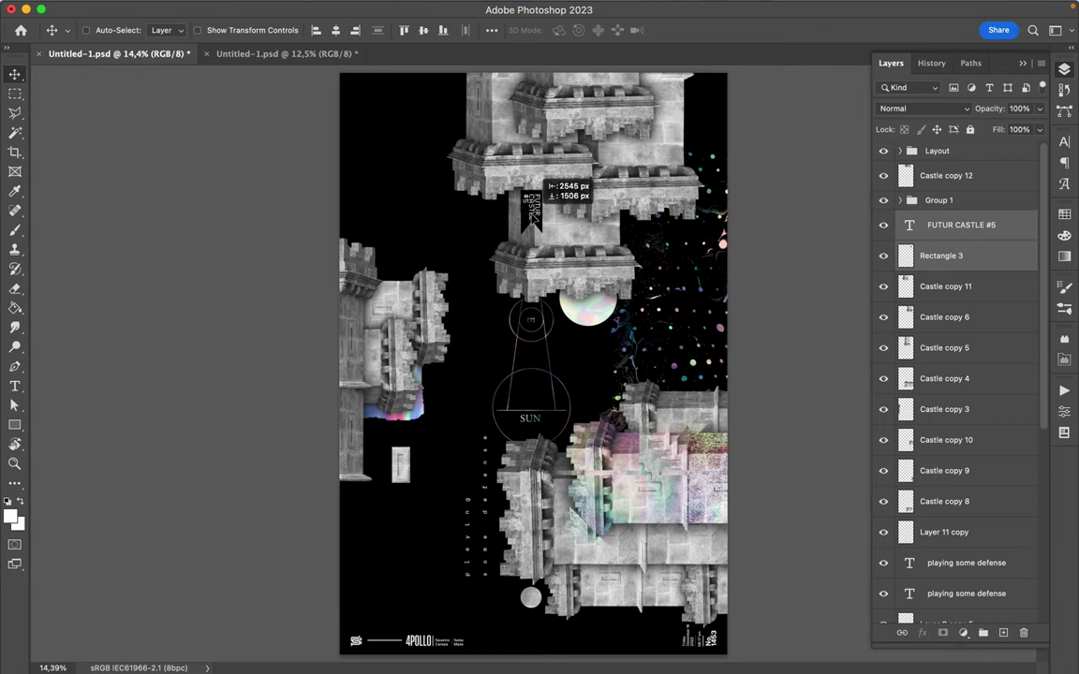
pyautogui.moveTo(536, 213); pyautogui.dragTo(547, 221)
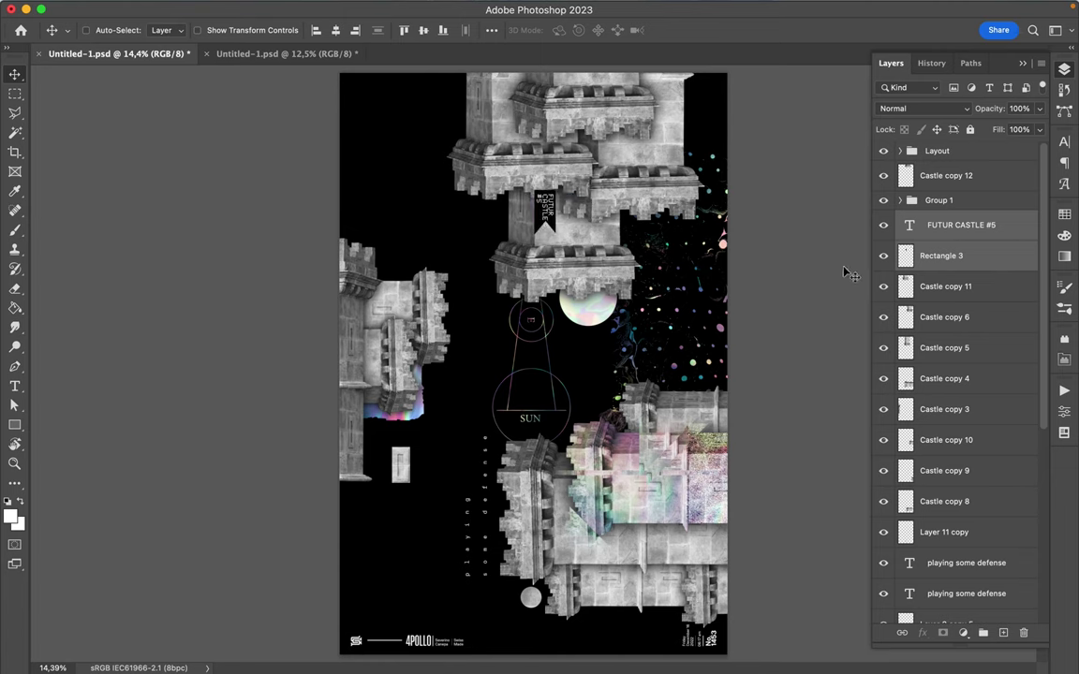
pyautogui.moveTo(937, 229); pyautogui.dragTo(936, 293)
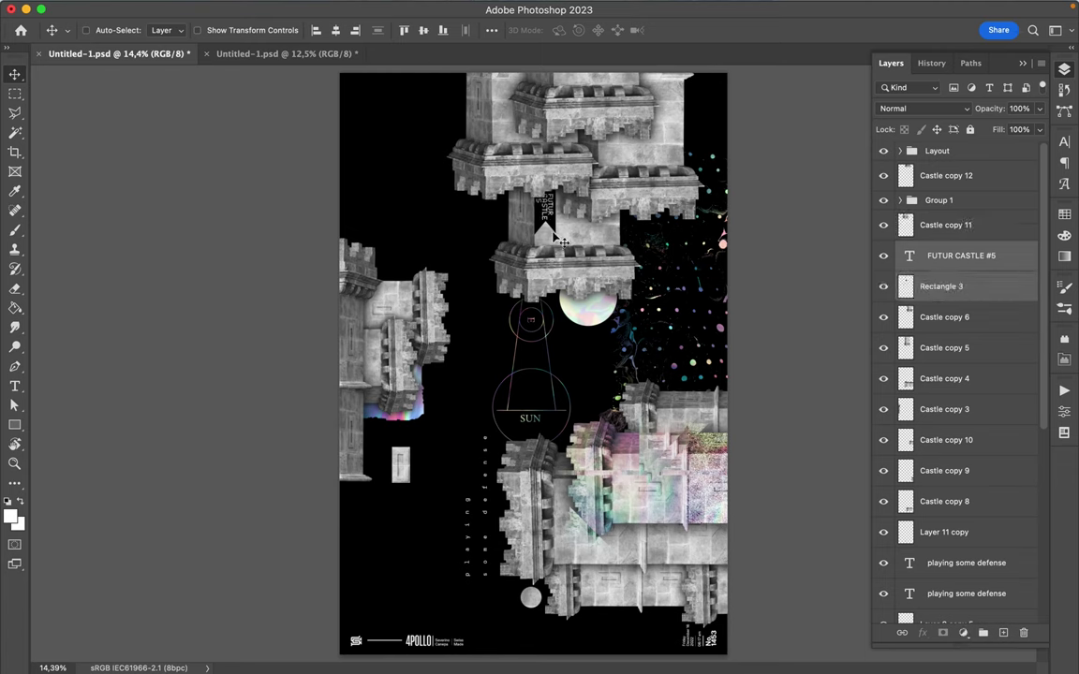
pyautogui.moveTo(542, 223); pyautogui.dragTo(550, 210)
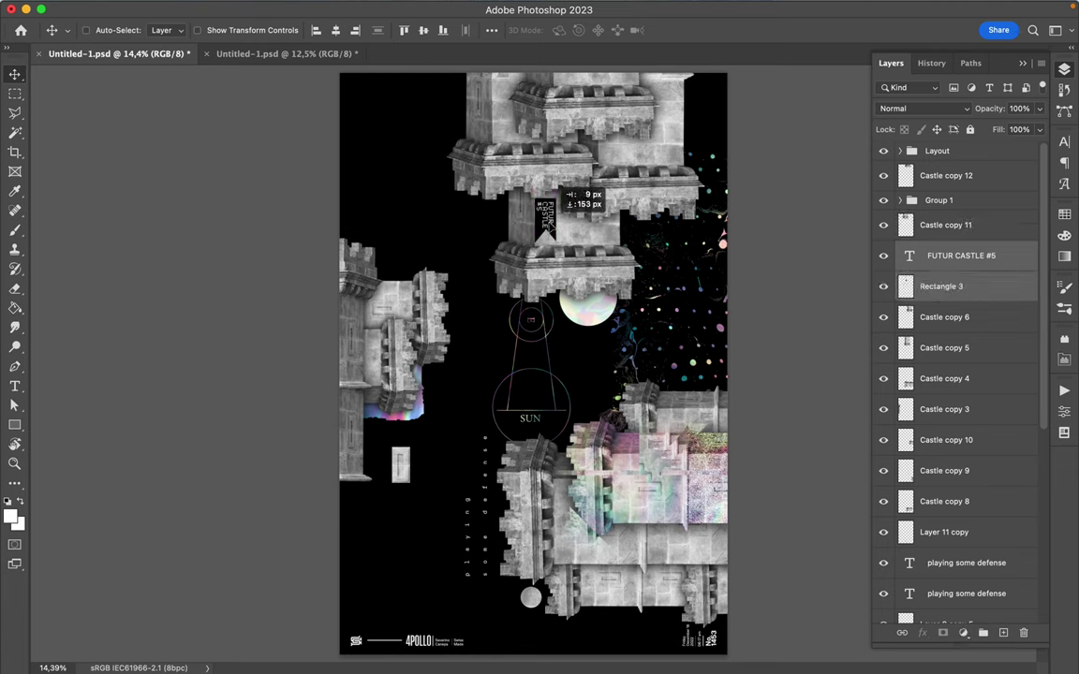
pyautogui.press('a')
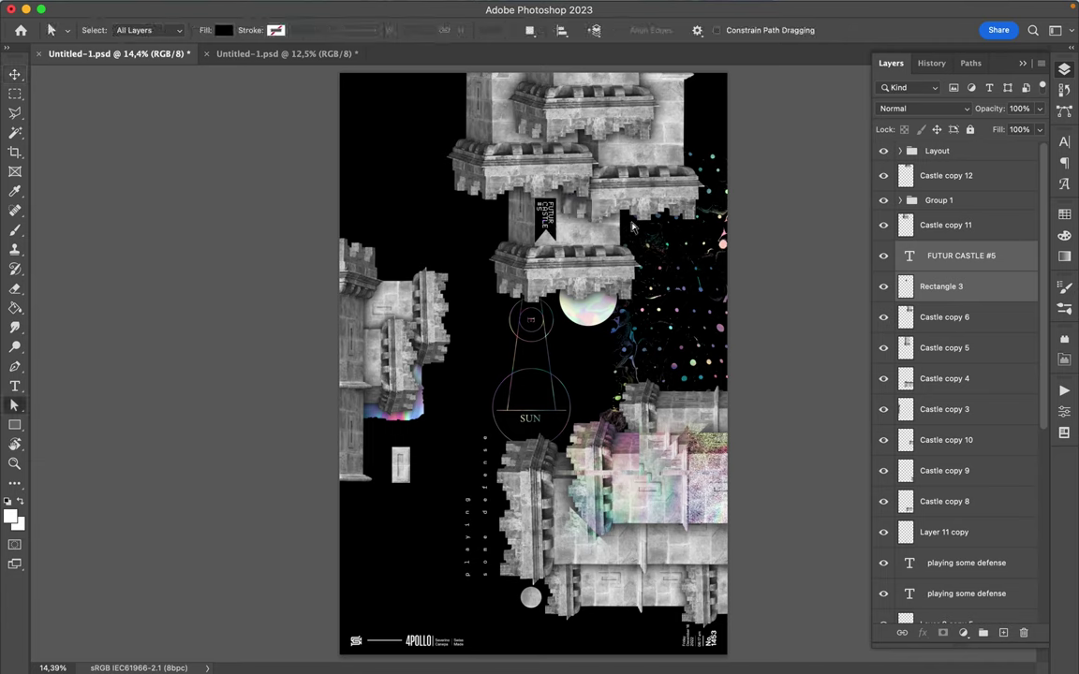
pyautogui.click(999, 295)
# - Stretch the Rectangle 3 flag taller so it covers the whole title text
pyautogui.hotkey('ctrl', 't')
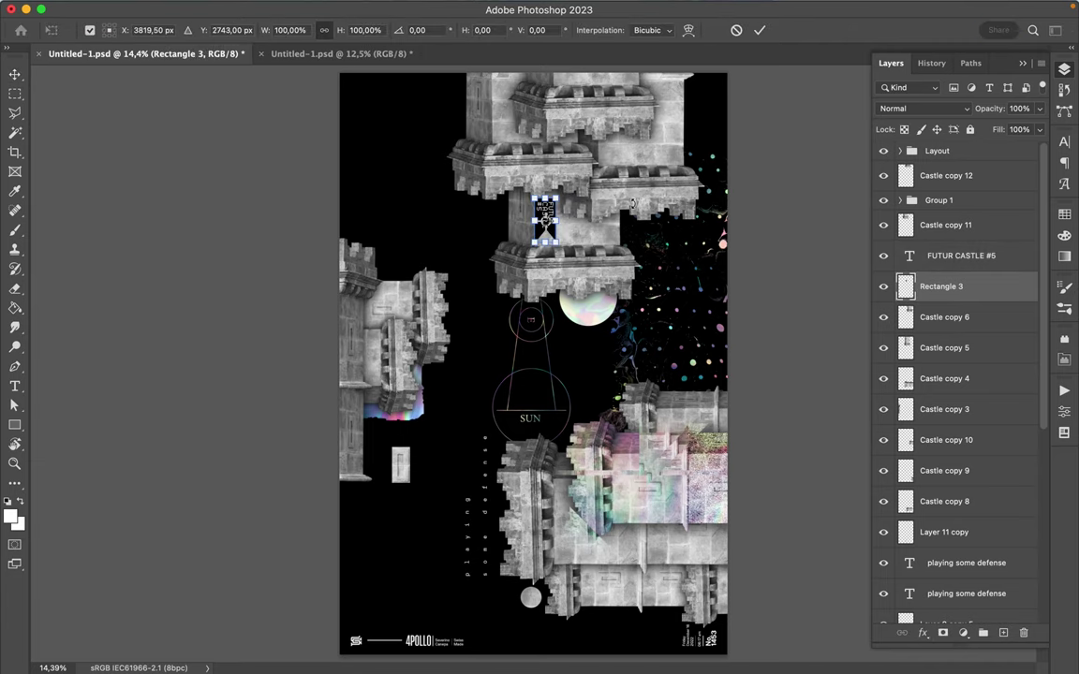
pyautogui.moveTo(546, 191); pyautogui.dragTo(546, 185)
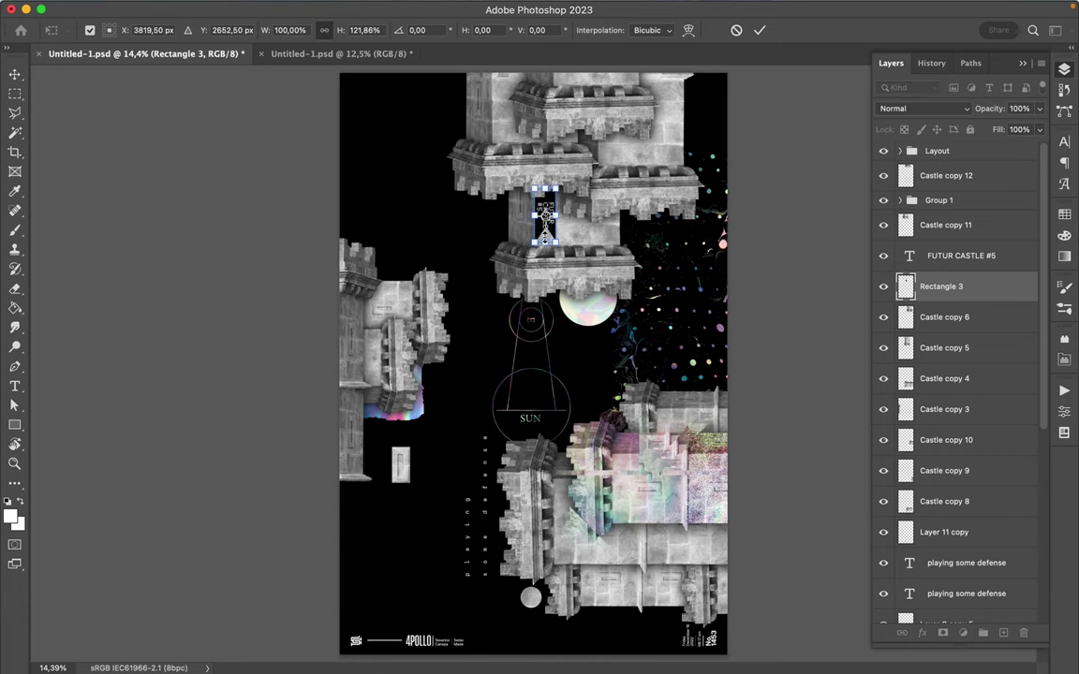
pyautogui.scroll(3, 546, 217)
pyautogui.scroll(2, 545, 217)
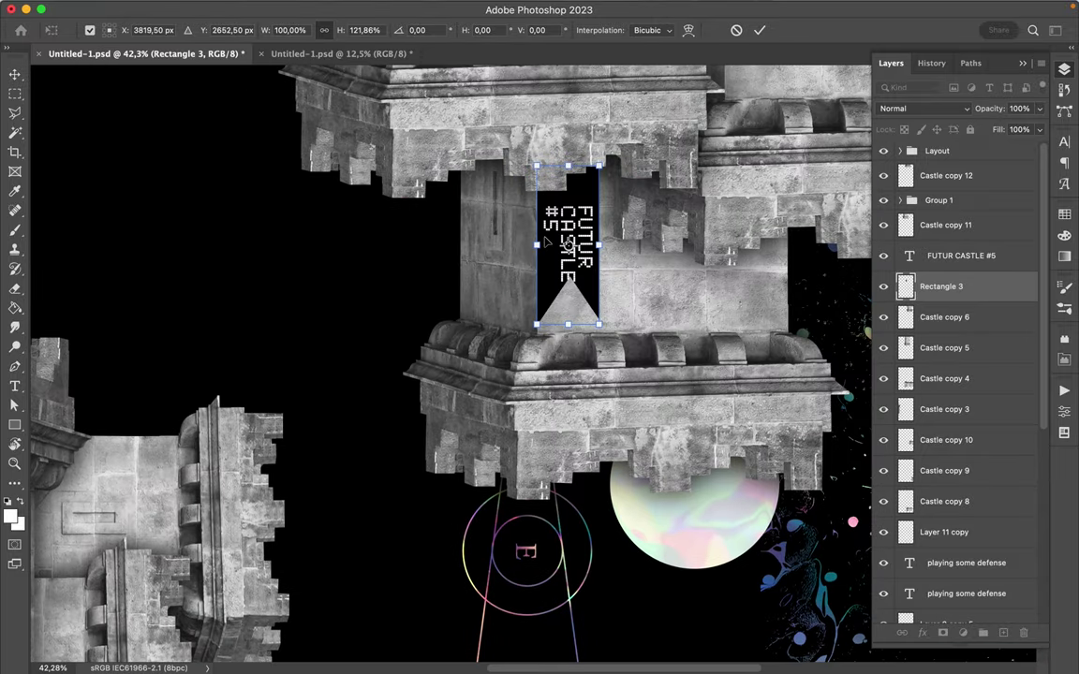
pyautogui.press('Return')
# - Warp the flag's bottom into a notched pennant tail and apply it
pyautogui.hotkey('ctrl', 't')
pyautogui.rightClick(565, 246)
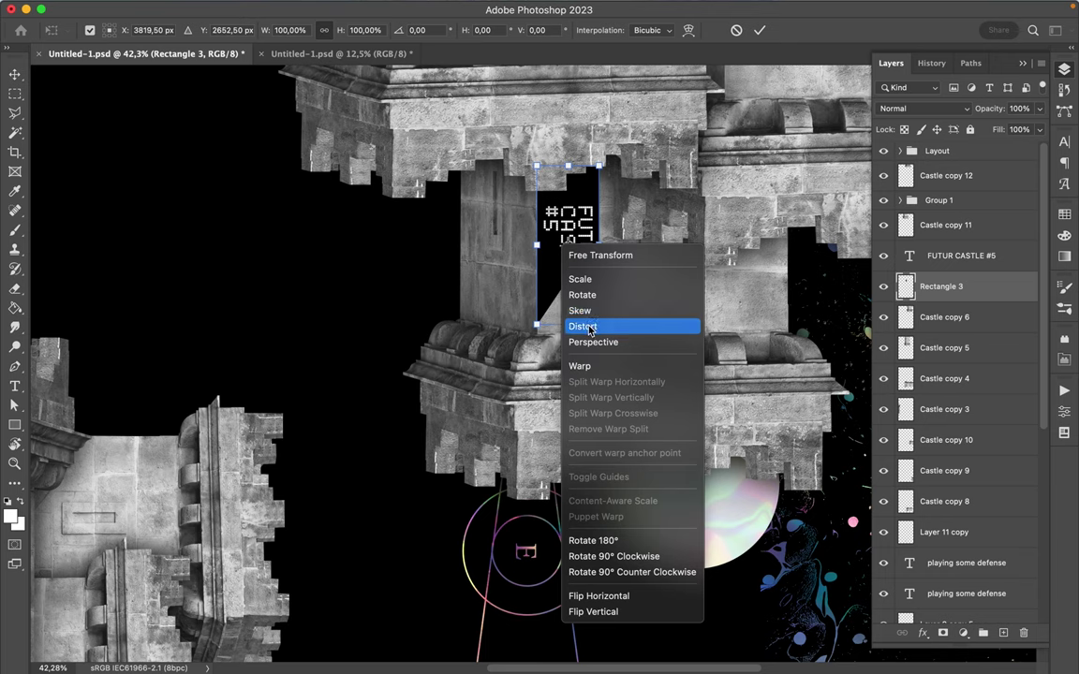
pyautogui.click(588, 371)
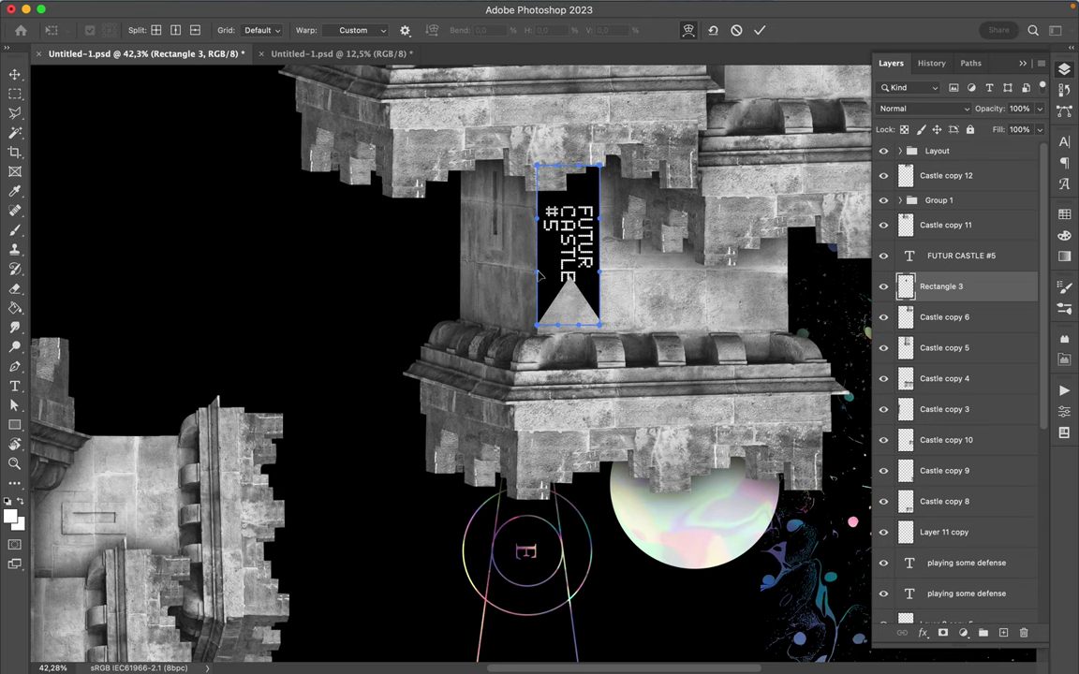
pyautogui.moveTo(539, 273)
pyautogui.mouseDown()
pyautogui.moveTo(539, 296)
pyautogui.moveTo(600, 299)
pyautogui.mouseUp()
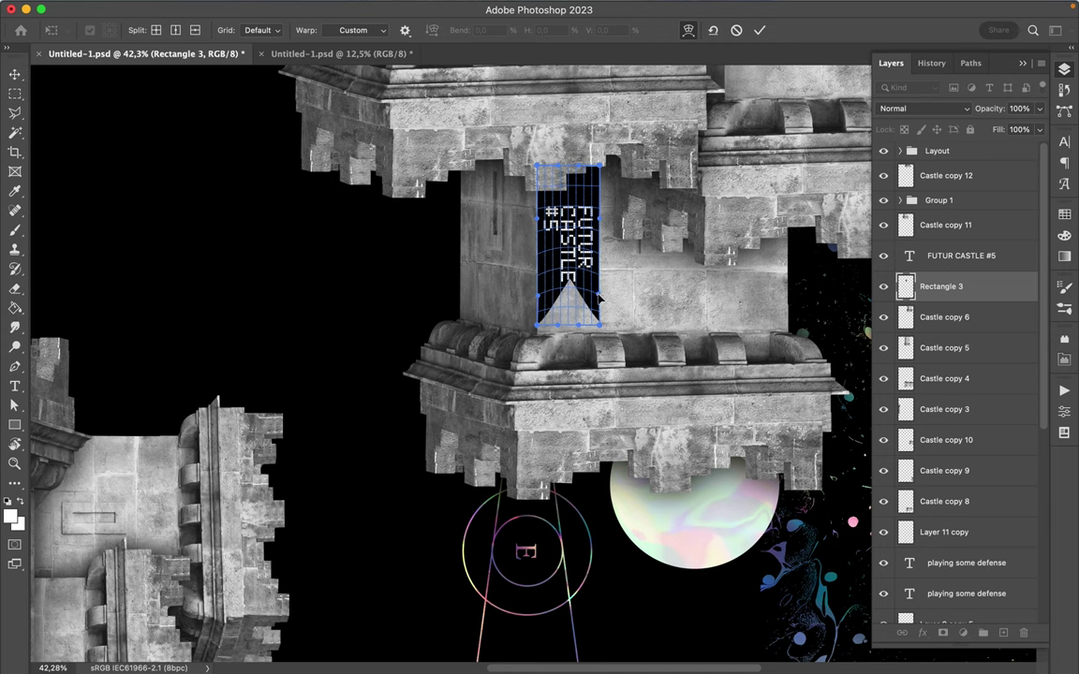
pyautogui.moveTo(599, 298)
pyautogui.mouseDown()
pyautogui.moveTo(569, 296)
pyautogui.moveTo(571, 311)
pyautogui.moveTo(586, 306)
pyautogui.mouseUp()
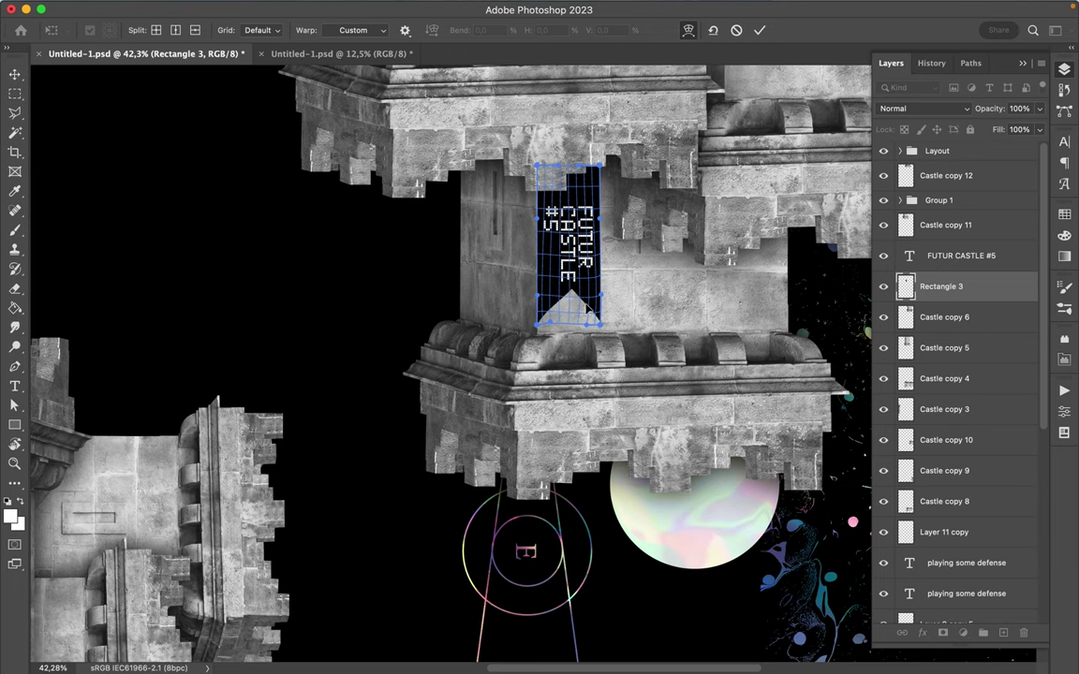
pyautogui.moveTo(586, 308); pyautogui.dragTo(588, 309)
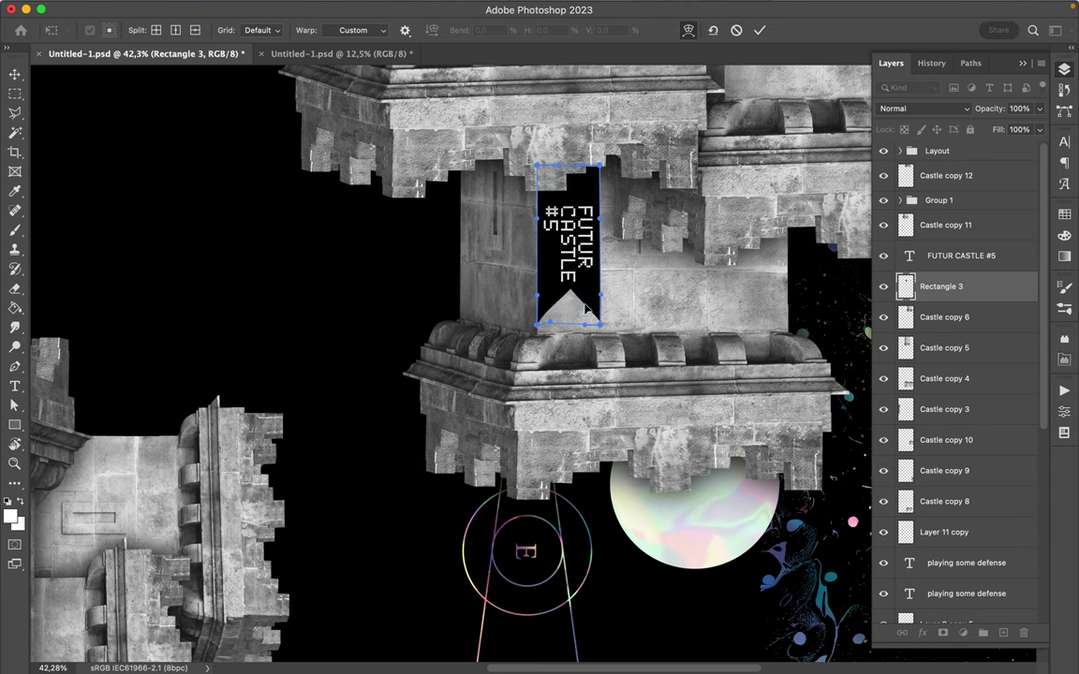
pyautogui.press('Return')
pyautogui.scroll(-2, 587, 384)
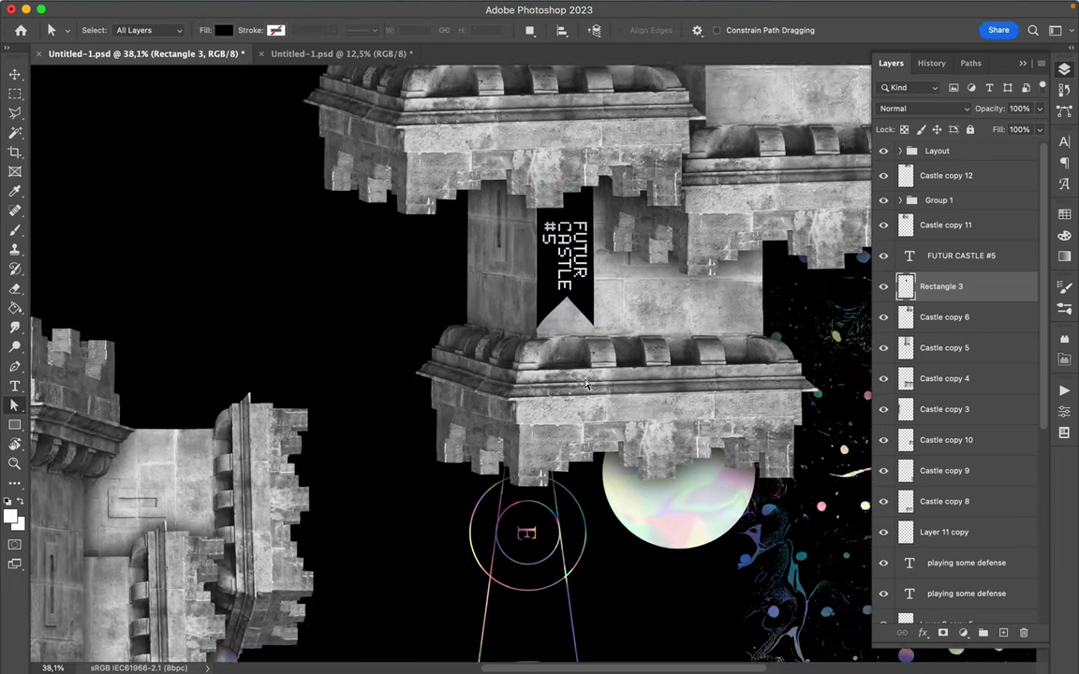
# - Move the FUTUR CASTLE #5 text onto the black area left of the central column
pyautogui.scroll(-2, 586, 384)
pyautogui.scroll(-2, 587, 382)
pyautogui.scroll(-2, 588, 379)
pyautogui.scroll(-1, 588, 379)
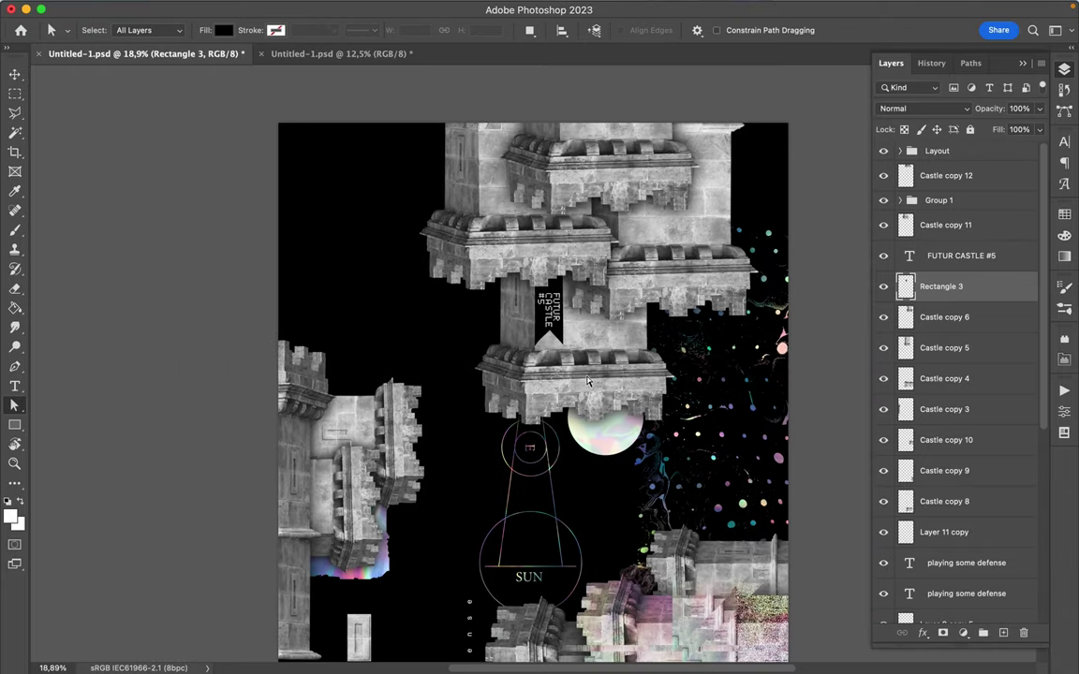
pyautogui.press('v')
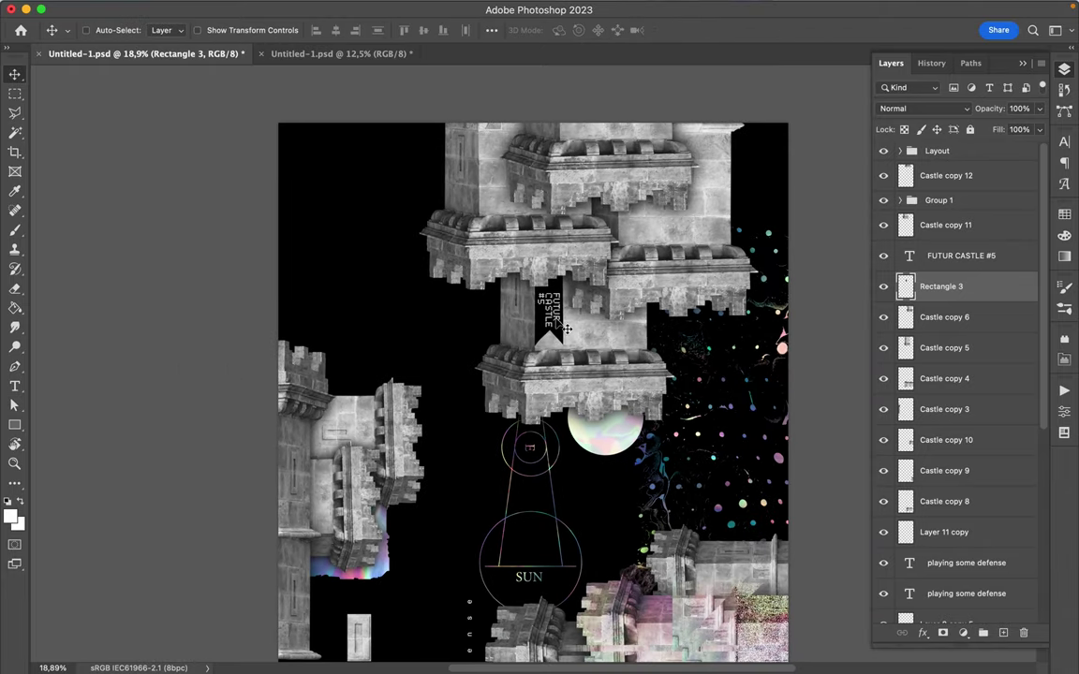
pyautogui.press('super')
pyautogui.moveTo(549, 342); pyautogui.dragTo(522, 319)
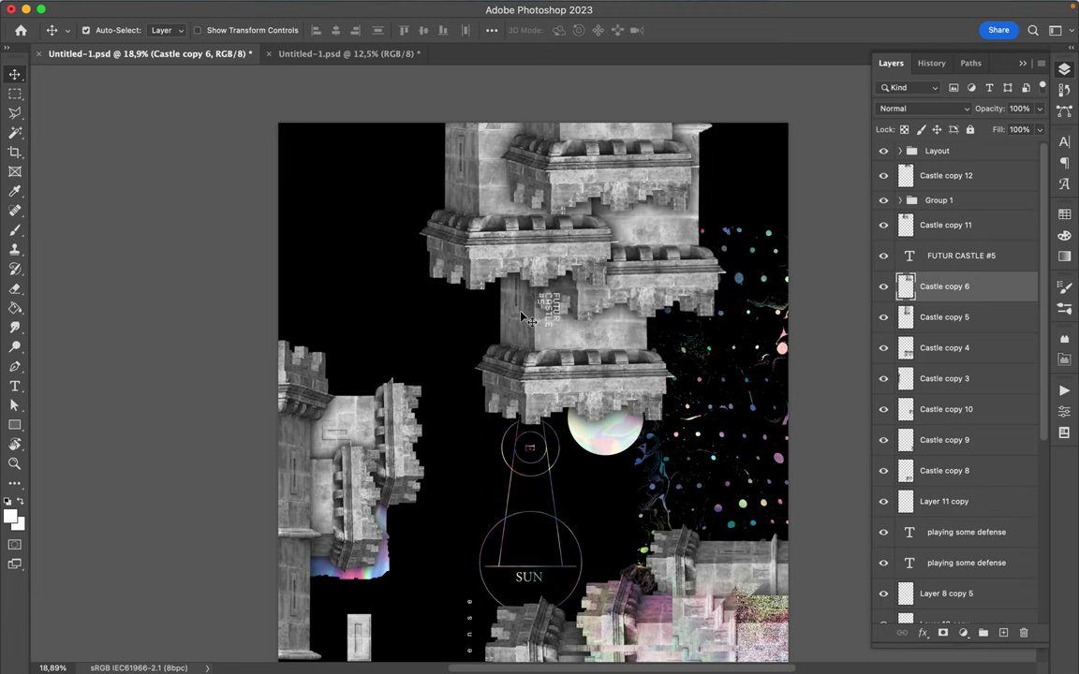
pyautogui.doubleClick(546, 304)
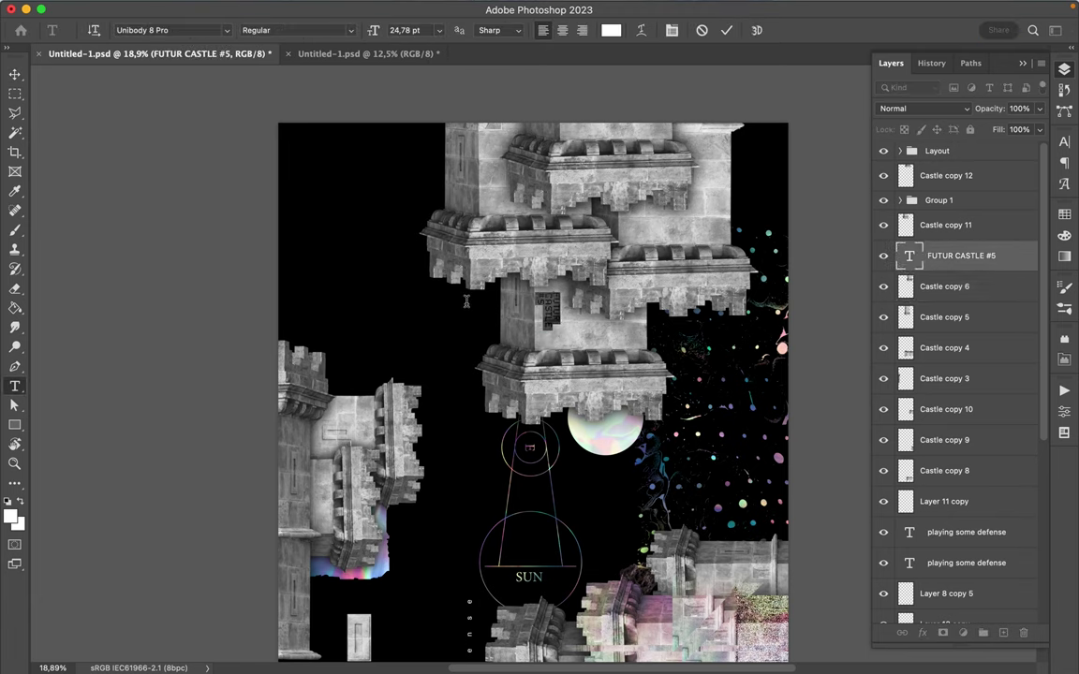
pyautogui.press('Escape')
pyautogui.press('v')
pyautogui.moveTo(559, 308); pyautogui.dragTo(493, 301)
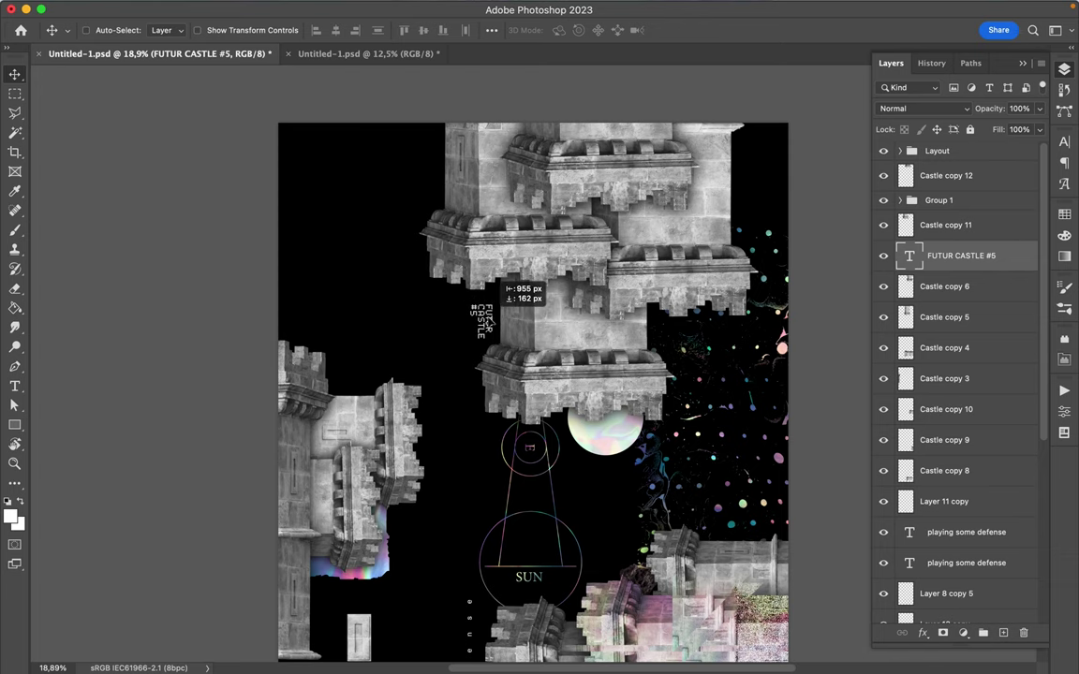
pyautogui.moveTo(488, 292); pyautogui.dragTo(441, 287)
# - Switch to the finished castle reference poster document
pyautogui.scroll(-2, 494, 569)
pyautogui.scroll(-3, 494, 543)
pyautogui.scroll(-2, 493, 516)
pyautogui.scroll(1, 493, 481)
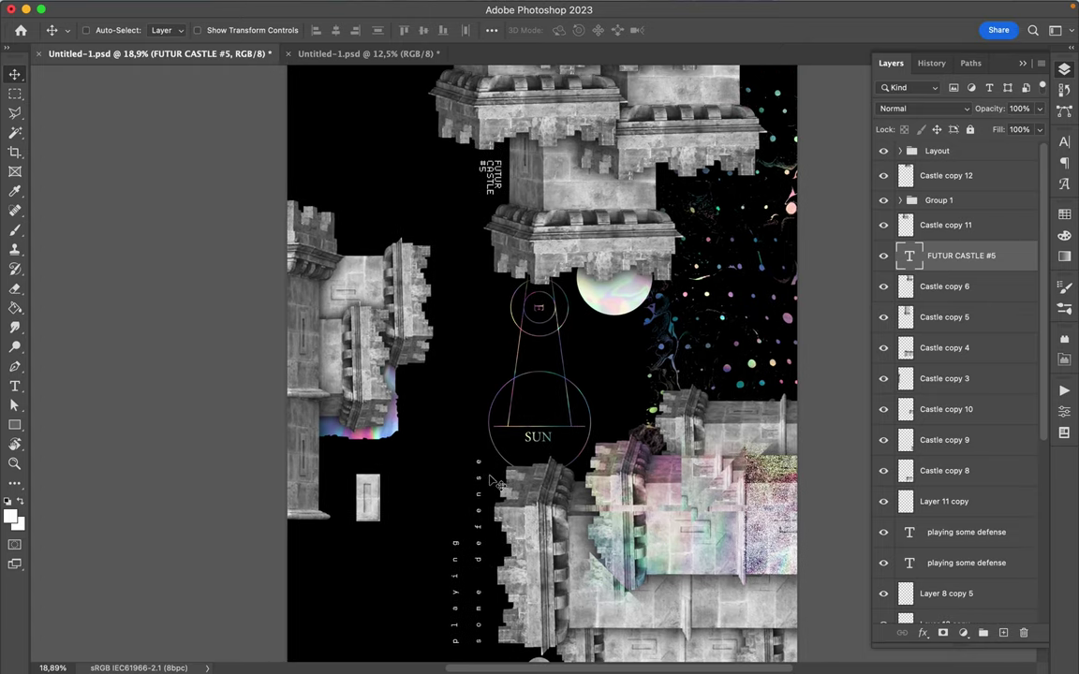
pyautogui.scroll(-1, 494, 480)
pyautogui.click(361, 53)
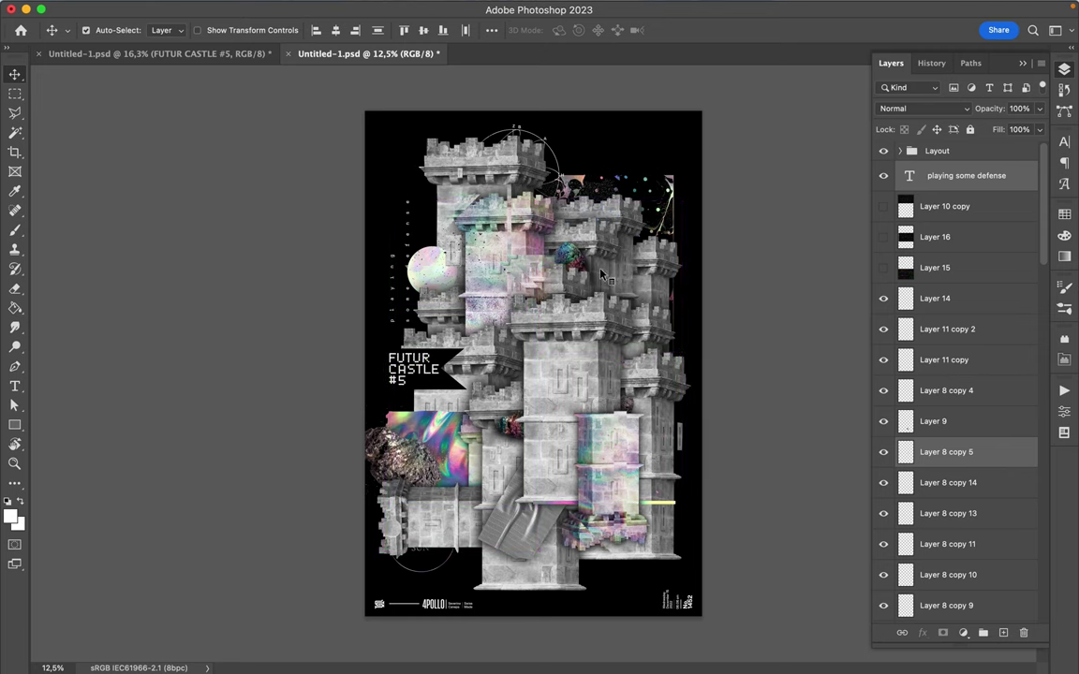
# - Shift the Holographic copy blob up and select Rectangle 1 and Castle copy 5
pyautogui.click(524, 236)
pyautogui.moveTo(582, 263); pyautogui.dragTo(582, 205)
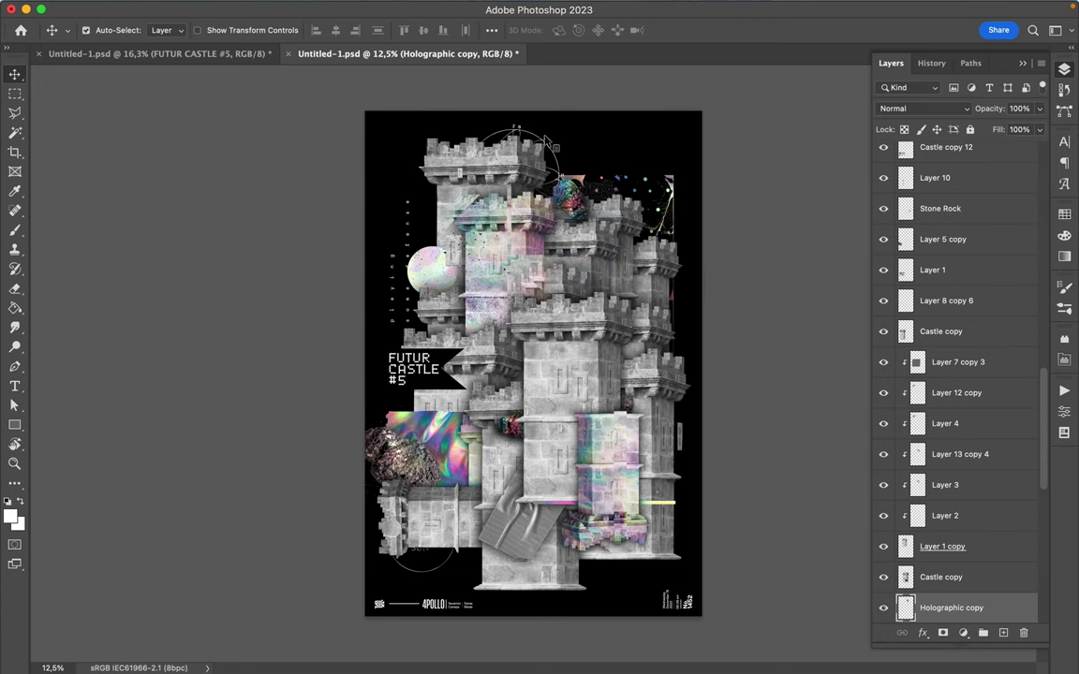
pyautogui.click(548, 142)
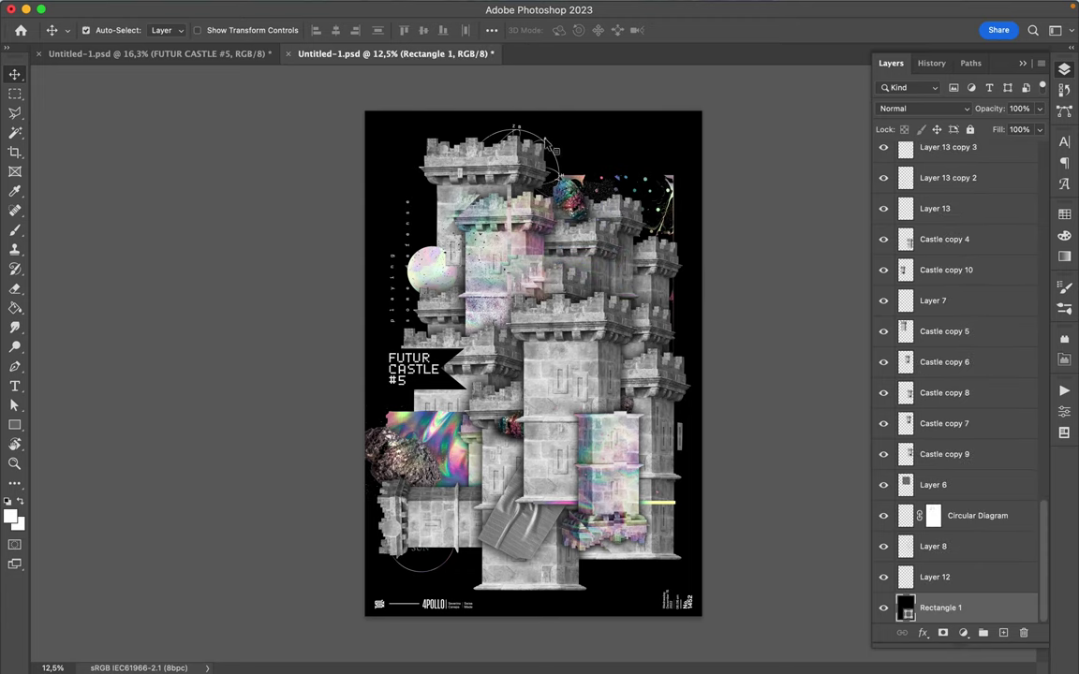
pyautogui.click(366, 529)
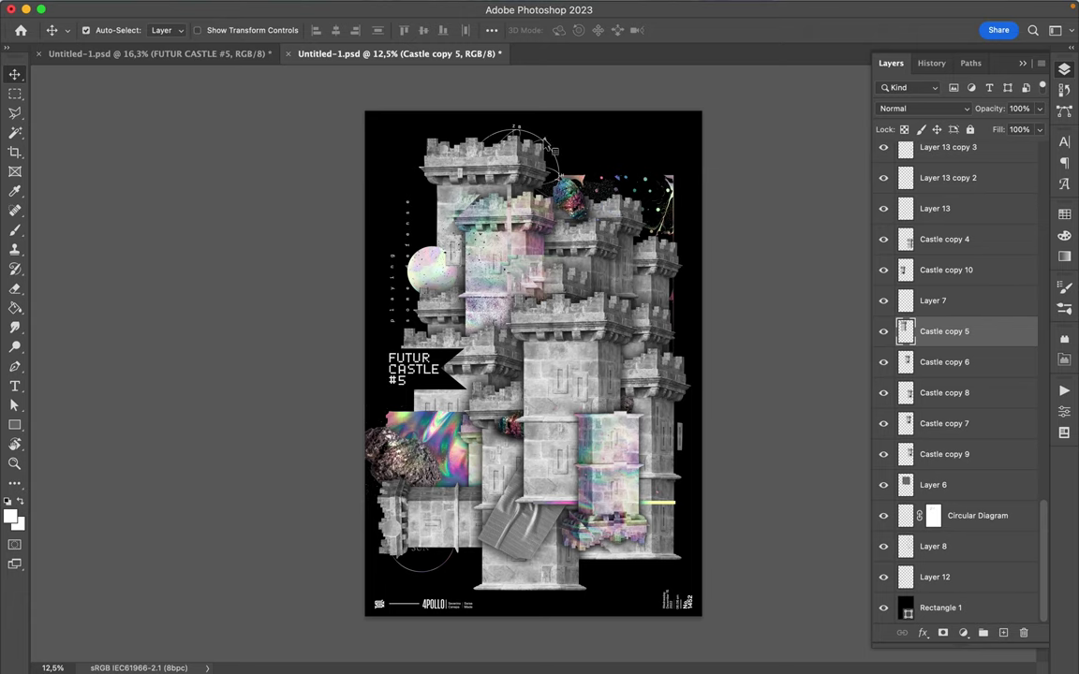
# - Drag the Circular Diagram into the poster being built and dismiss the VPN error
pyautogui.click(520, 130)
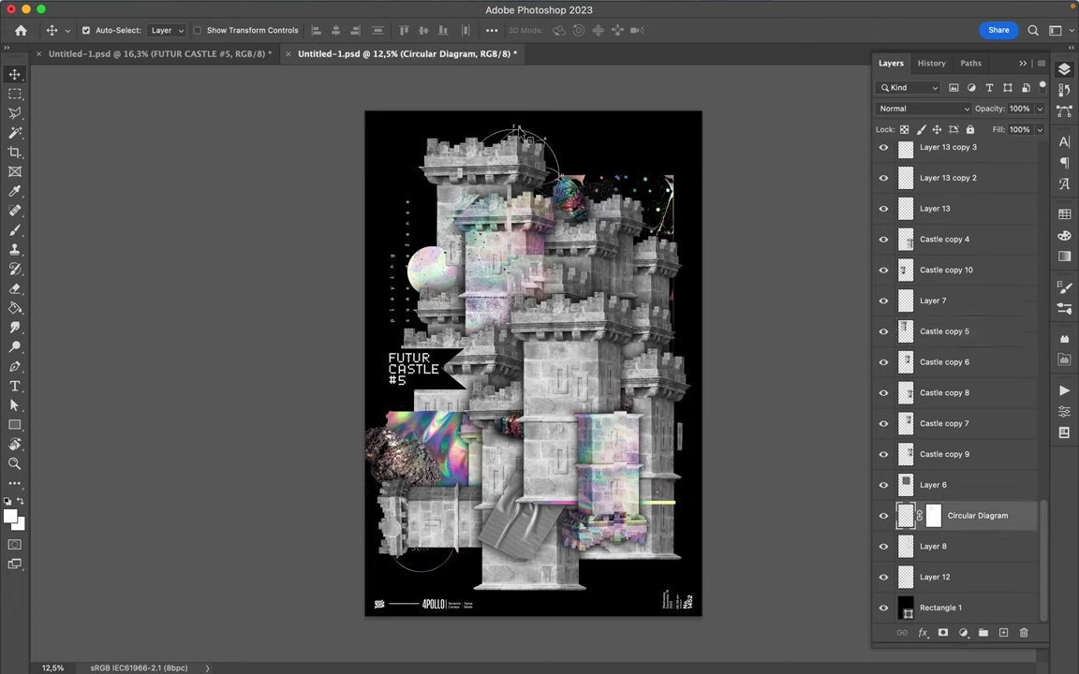
pyautogui.moveTo(572, 192); pyautogui.dragTo(667, 286)
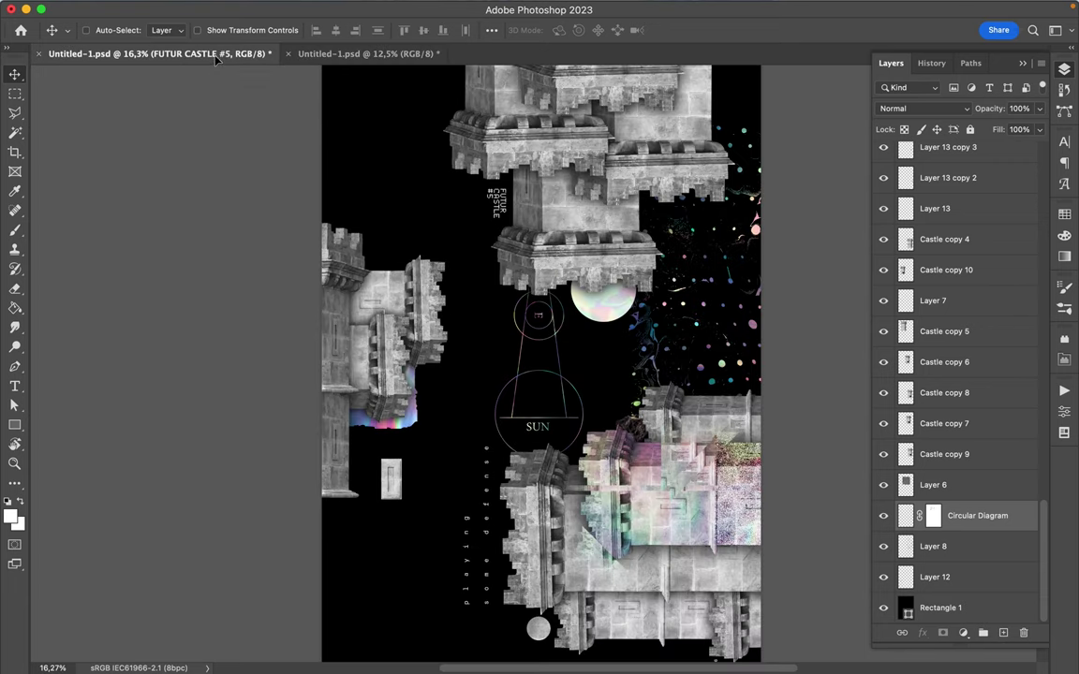
pyautogui.moveTo(665, 288)
pyautogui.mouseDown()
pyautogui.moveTo(490, 233)
pyautogui.moveTo(541, 235)
pyautogui.mouseUp()
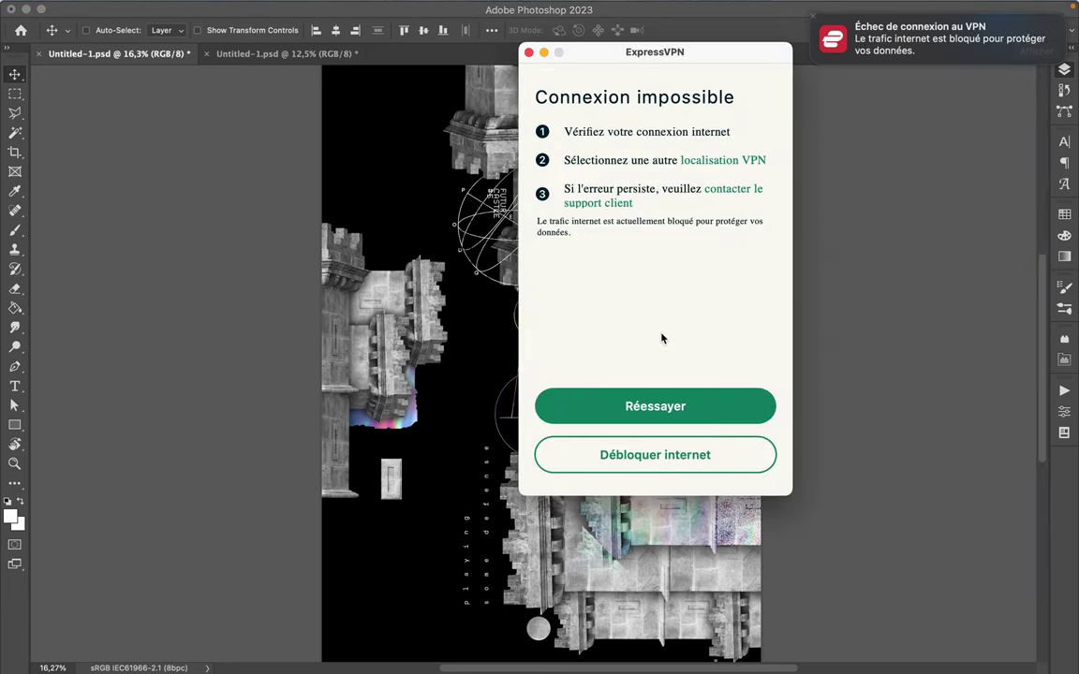
pyautogui.click(600, 405)
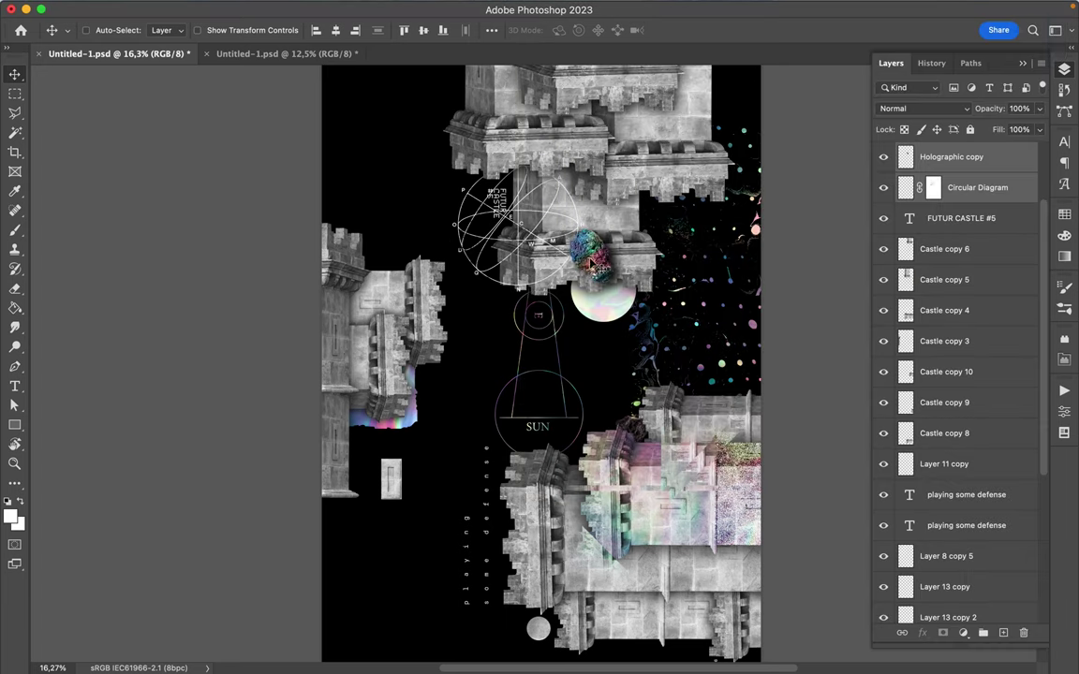
# - Place the Circular Diagram at the lower left, its layer just above Rectangle 1
pyautogui.moveTo(593, 278); pyautogui.dragTo(713, 435)
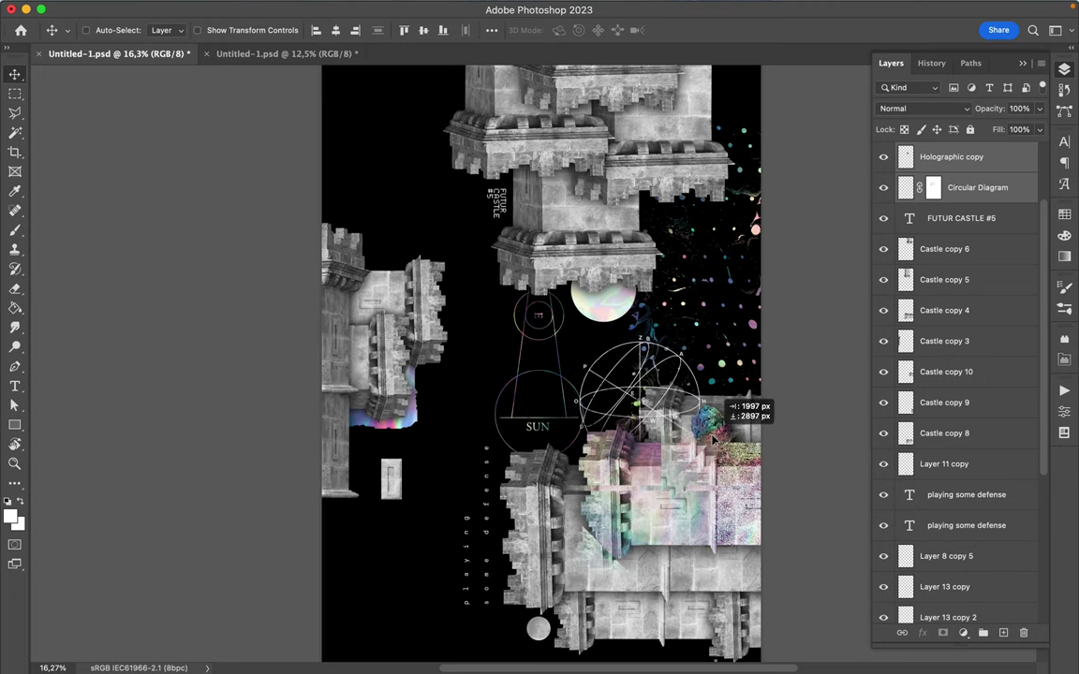
pyautogui.moveTo(711, 433); pyautogui.dragTo(718, 439)
pyautogui.keyDown('super'); pyautogui.click(658, 354); pyautogui.keyUp('super')
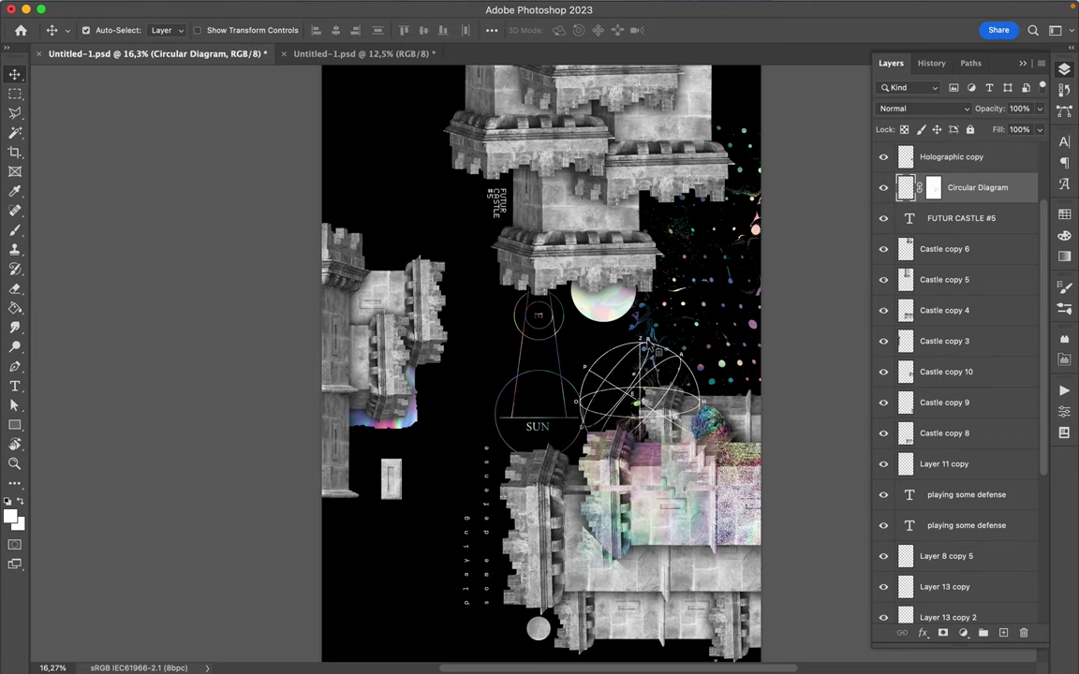
pyautogui.moveTo(659, 350)
pyautogui.mouseDown()
pyautogui.moveTo(412, 139)
pyautogui.moveTo(536, 506)
pyautogui.moveTo(356, 404)
pyautogui.mouseUp()
pyautogui.moveTo(999, 178); pyautogui.dragTo(978, 661)
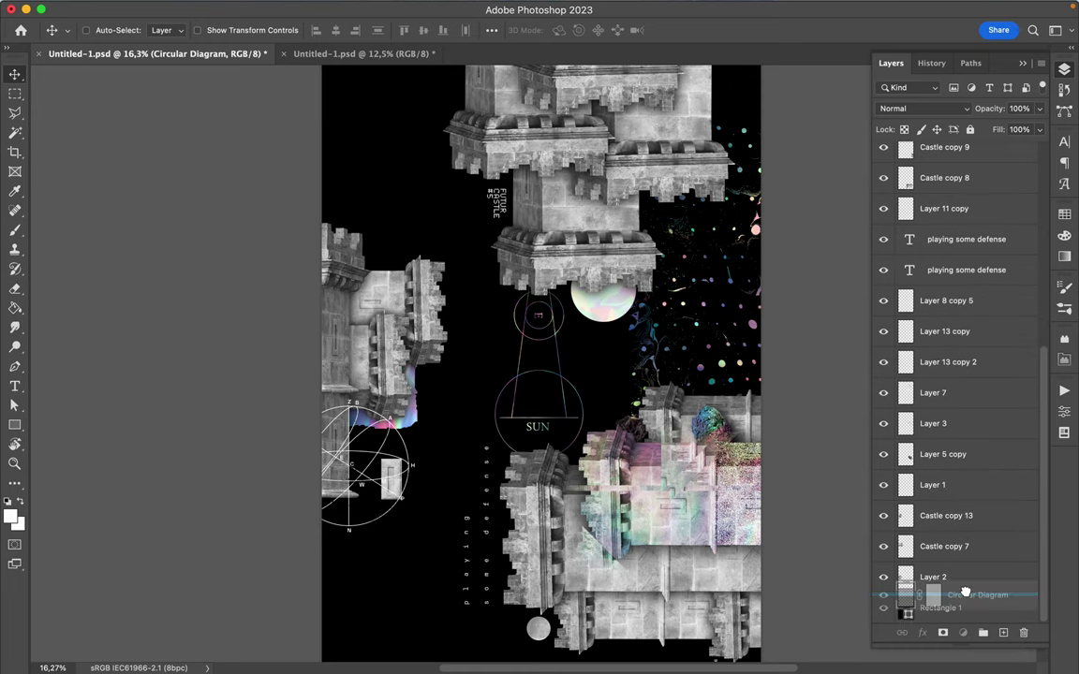
# - Scale the circular diagram to about double size and shift it slightly up and right
pyautogui.moveTo(978, 660); pyautogui.dragTo(964, 592)
pyautogui.hotkey('ctrl', 't')
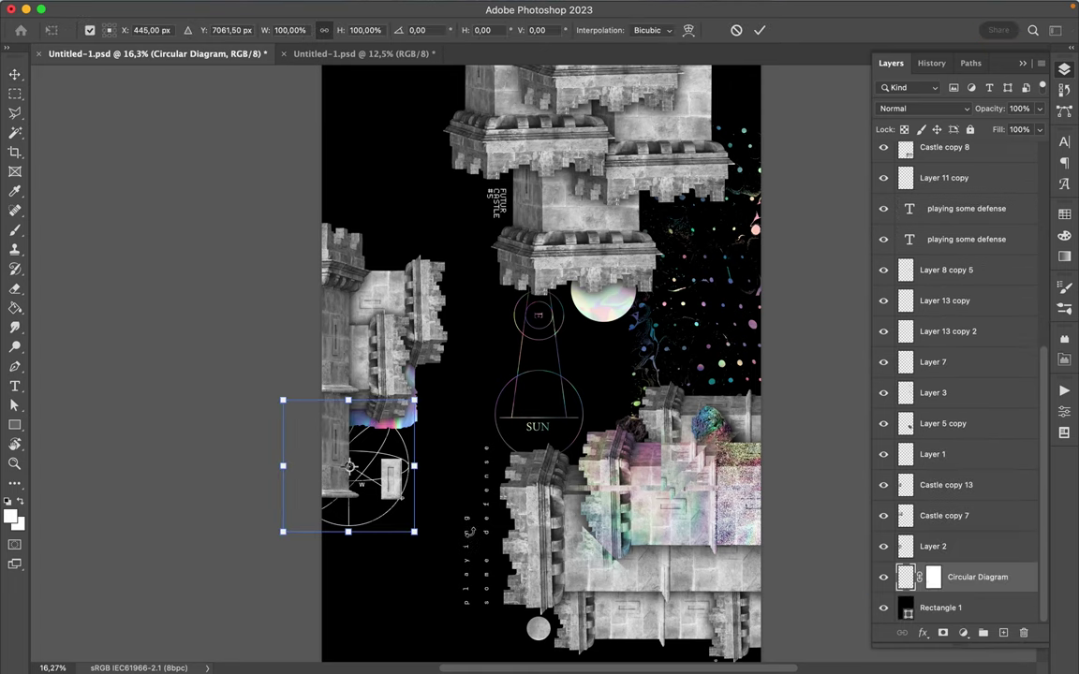
pyautogui.moveTo(410, 533); pyautogui.dragTo(576, 422)
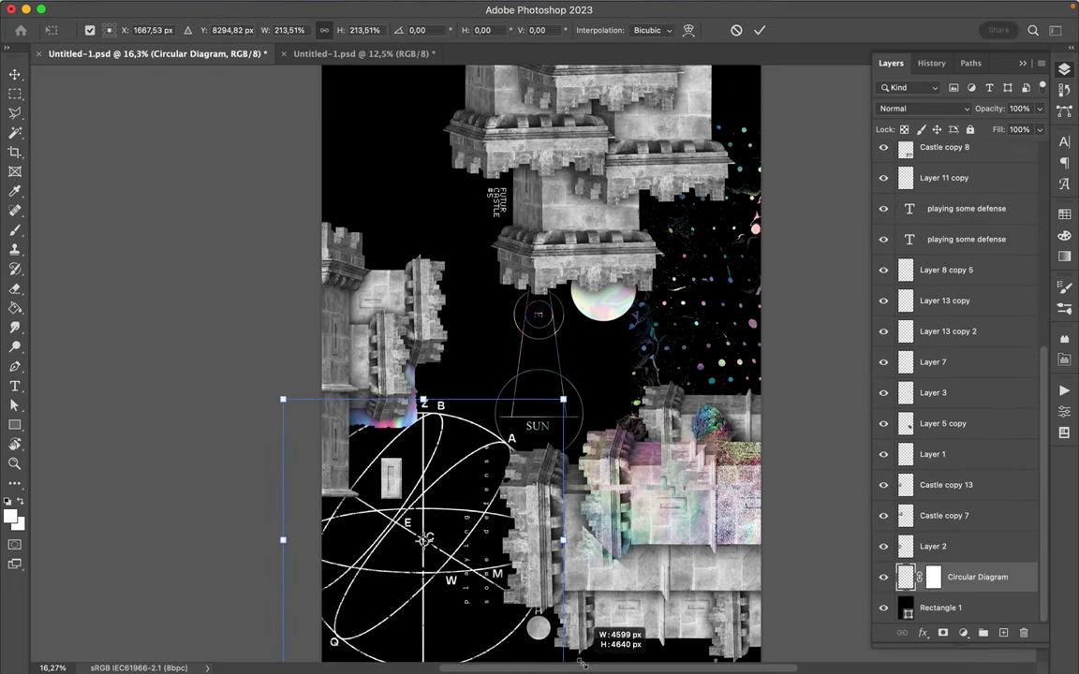
pyautogui.press('Return')
pyautogui.moveTo(428, 535); pyautogui.dragTo(453, 501)
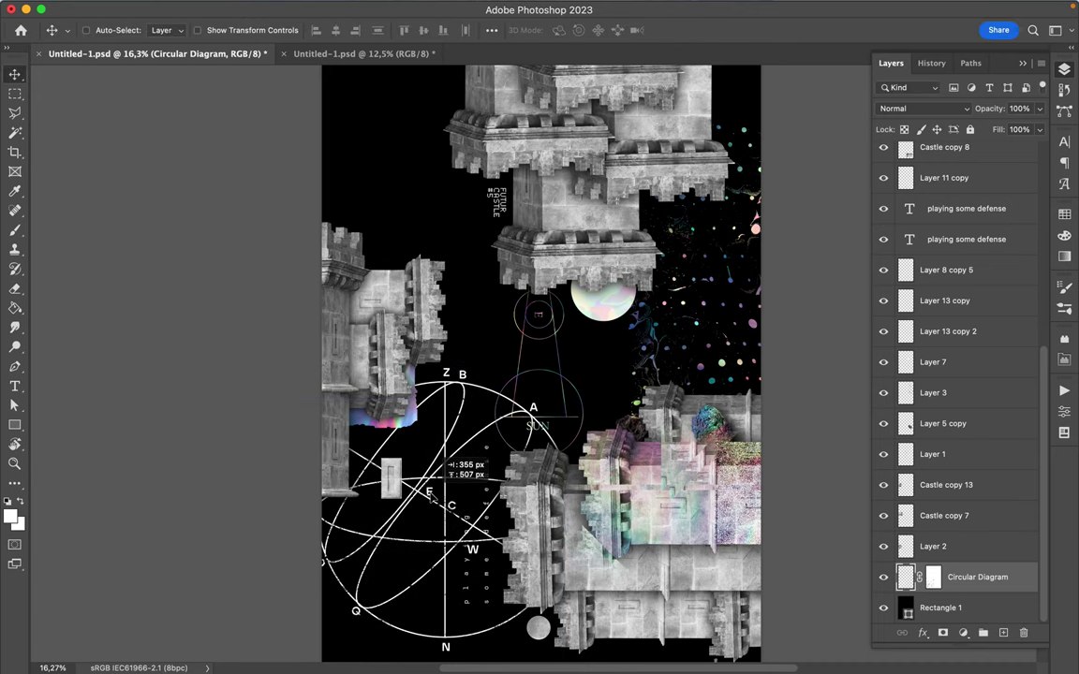
# - Fade the diagram to 16% fill, enlarge it about 40% more, and reposition it
pyautogui.click(1038, 131)
pyautogui.moveTo(1039, 148); pyautogui.dragTo(982, 154)
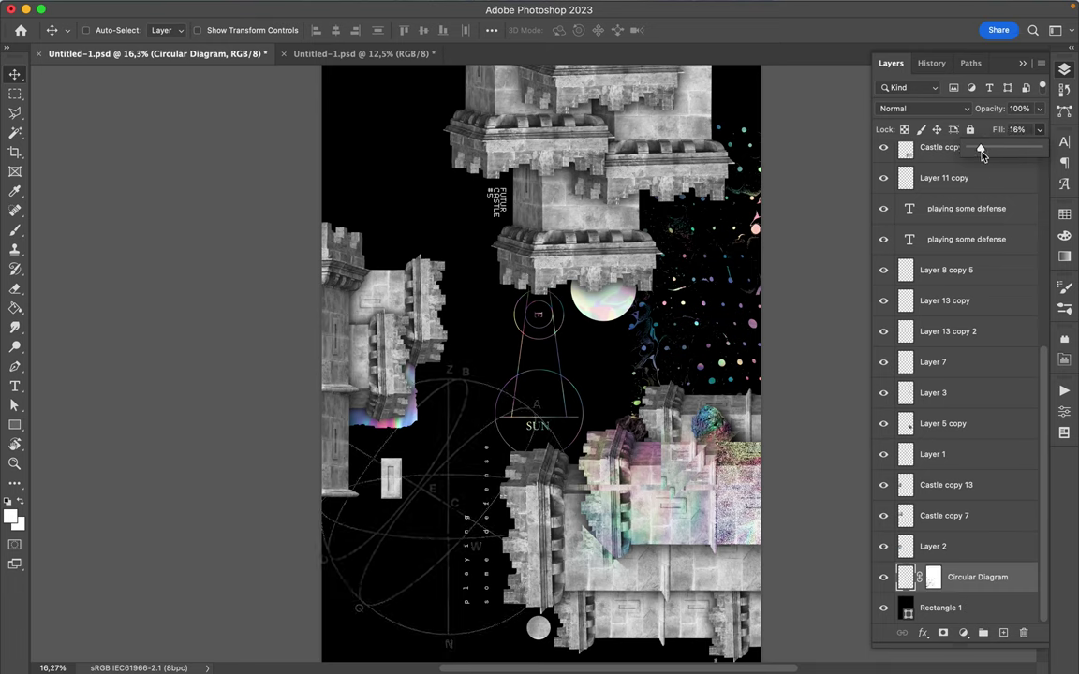
pyautogui.hotkey('ctrl', 't')
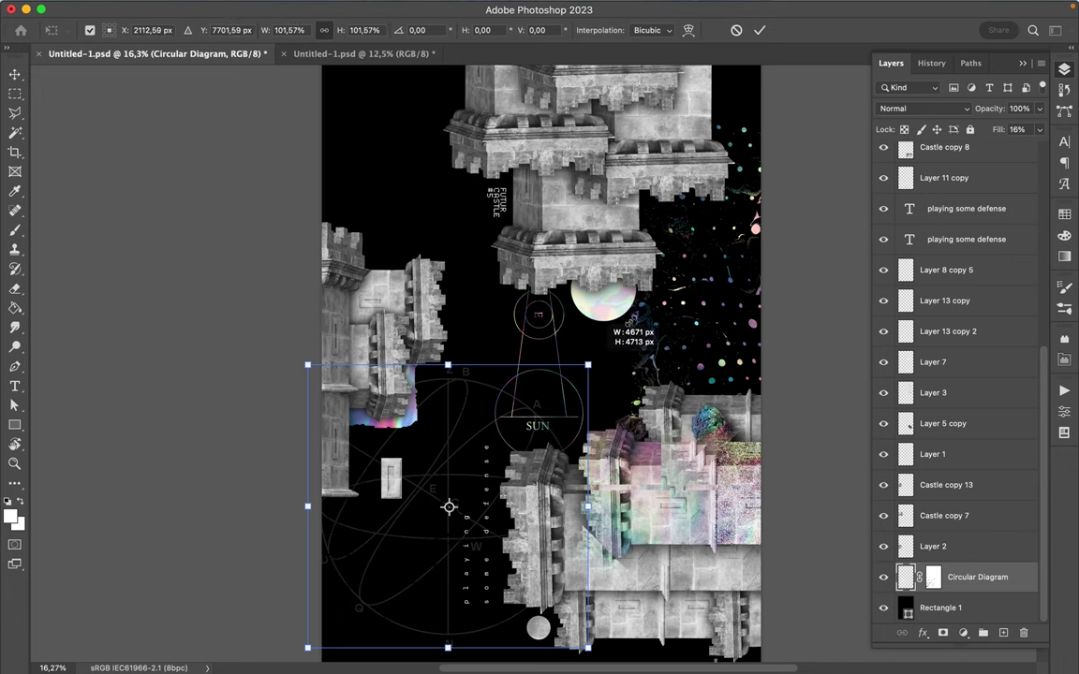
pyautogui.moveTo(587, 366); pyautogui.dragTo(702, 250)
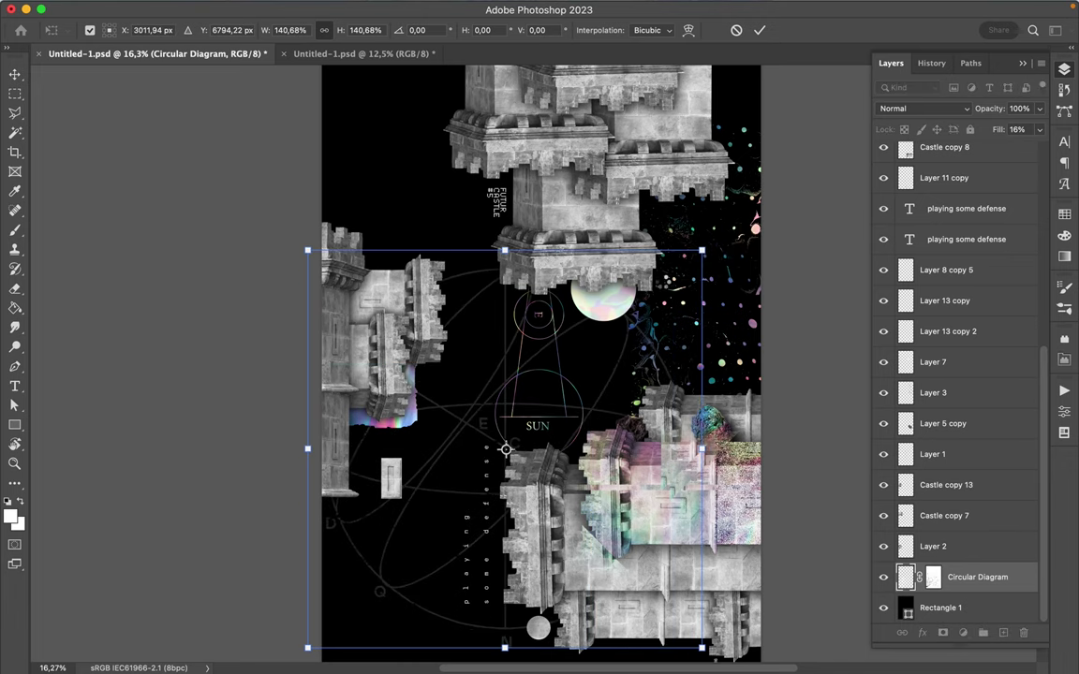
pyautogui.press('Return')
pyautogui.moveTo(481, 373); pyautogui.dragTo(473, 336)
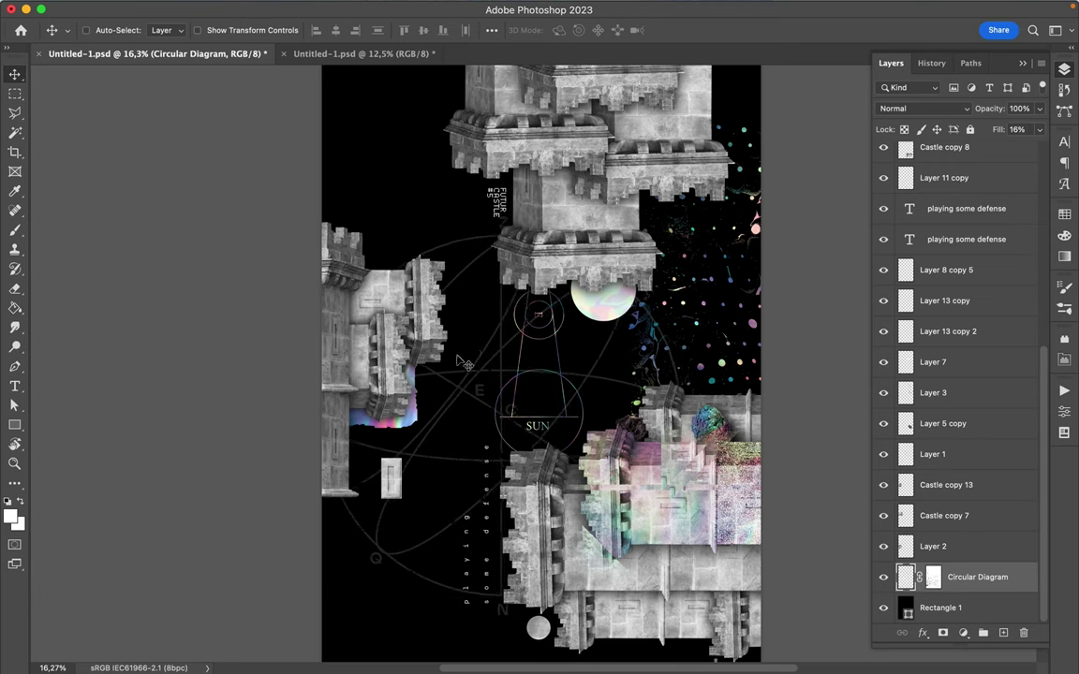
pyautogui.click(1041, 129)
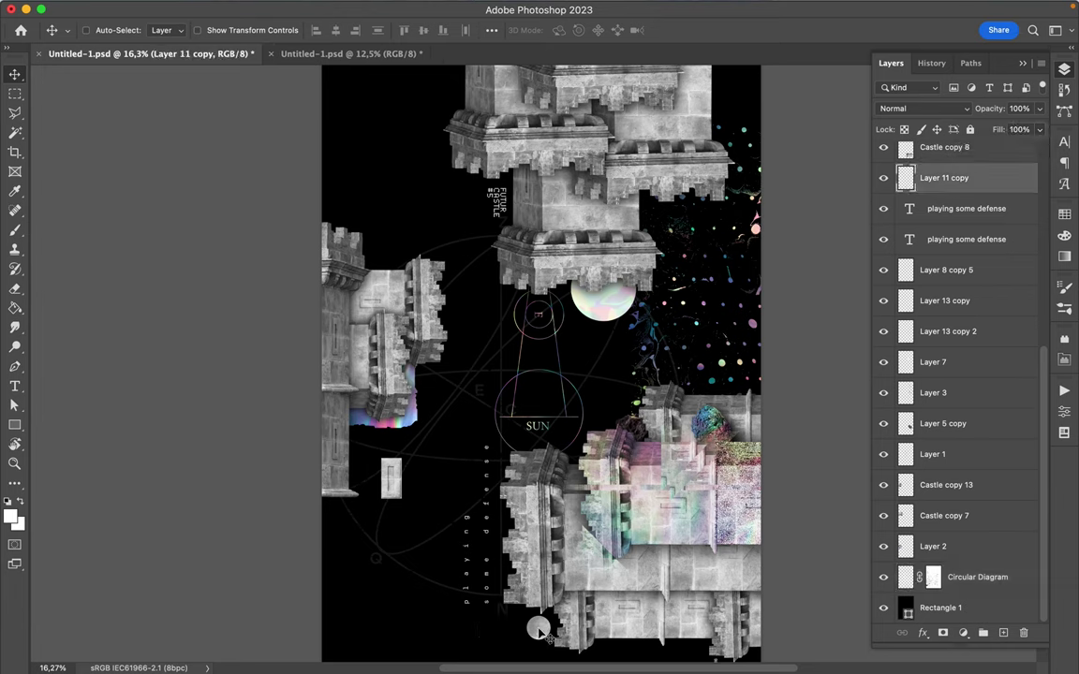
# - Nudge the small grey sphere and move the small rectangle into its new position
pyautogui.moveTo(540, 633); pyautogui.dragTo(537, 639)
pyautogui.moveTo(394, 481); pyautogui.dragTo(371, 458)
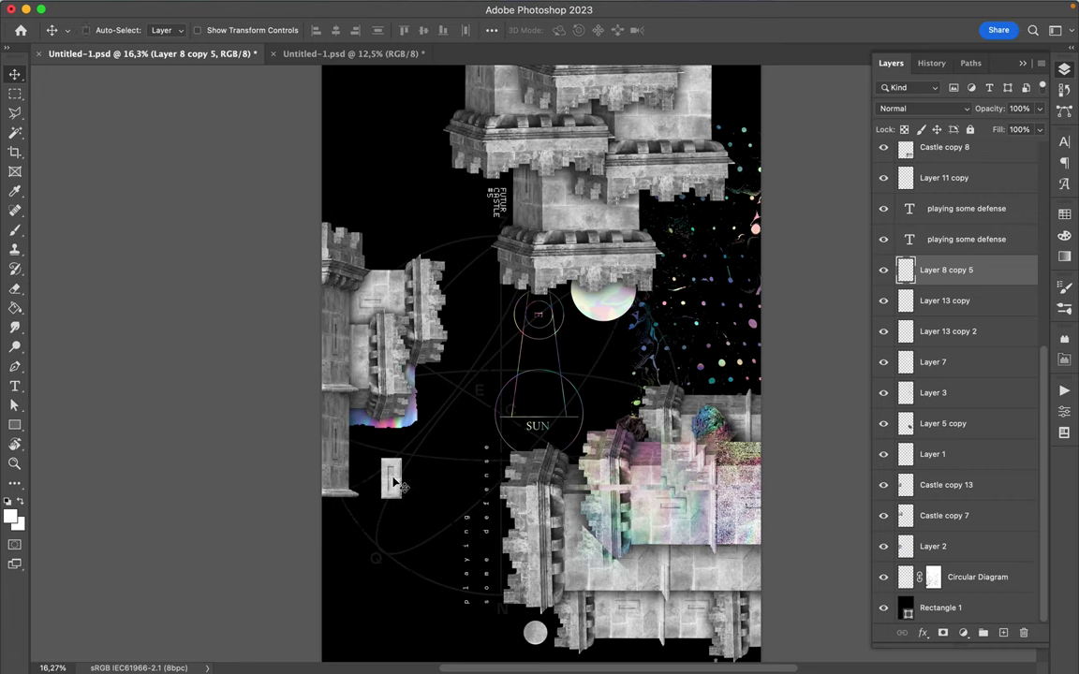
pyautogui.moveTo(370, 457); pyautogui.dragTo(620, 594)
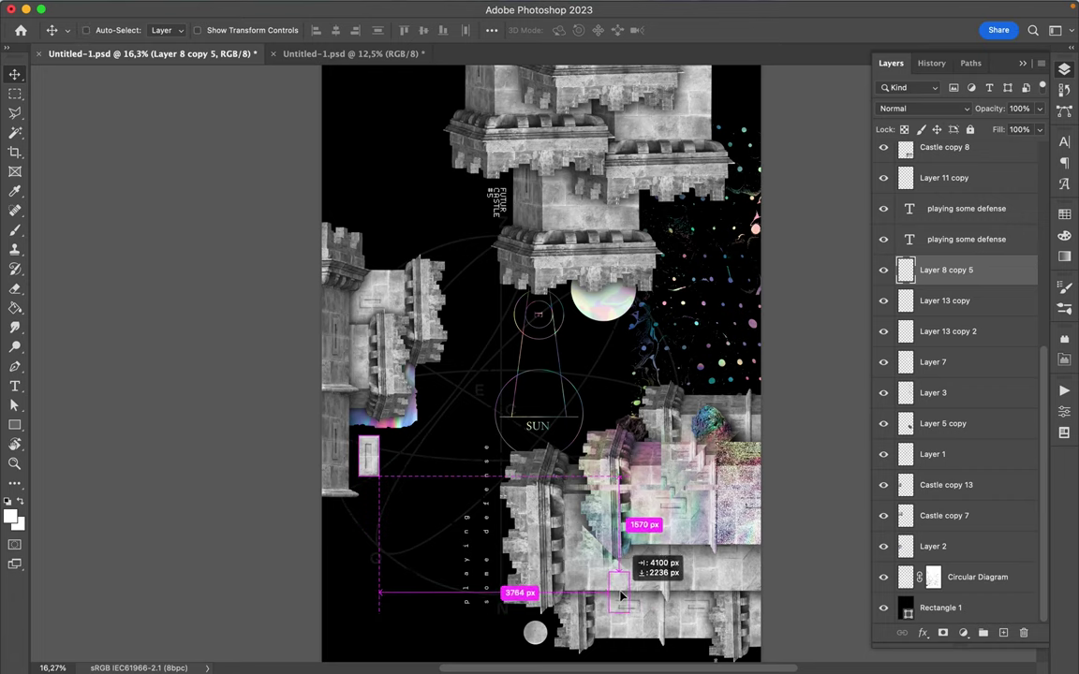
# - Copy the rectangle onto the lower castle, raise its layer, rotate it 90°, and add another copy
pyautogui.moveTo(937, 271); pyautogui.dragTo(948, 175)
pyautogui.scroll(5, 951, 180)
pyautogui.moveTo(928, 427); pyautogui.dragTo(933, 226)
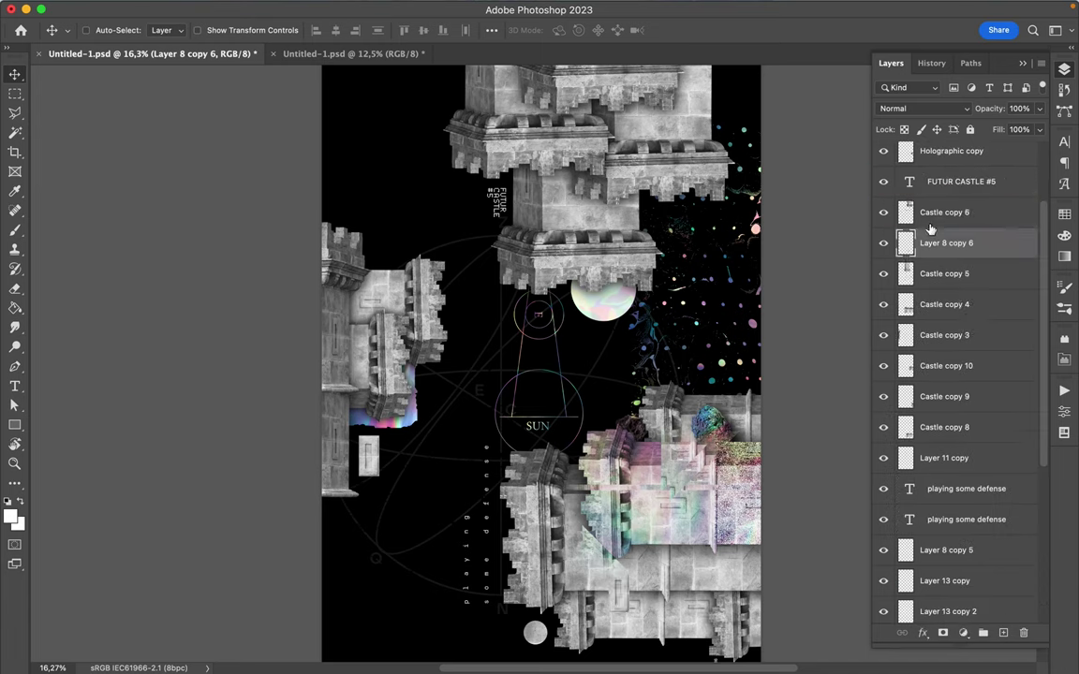
pyautogui.hotkey('ctrl', 't')
pyautogui.moveTo(660, 511); pyautogui.dragTo(717, 573)
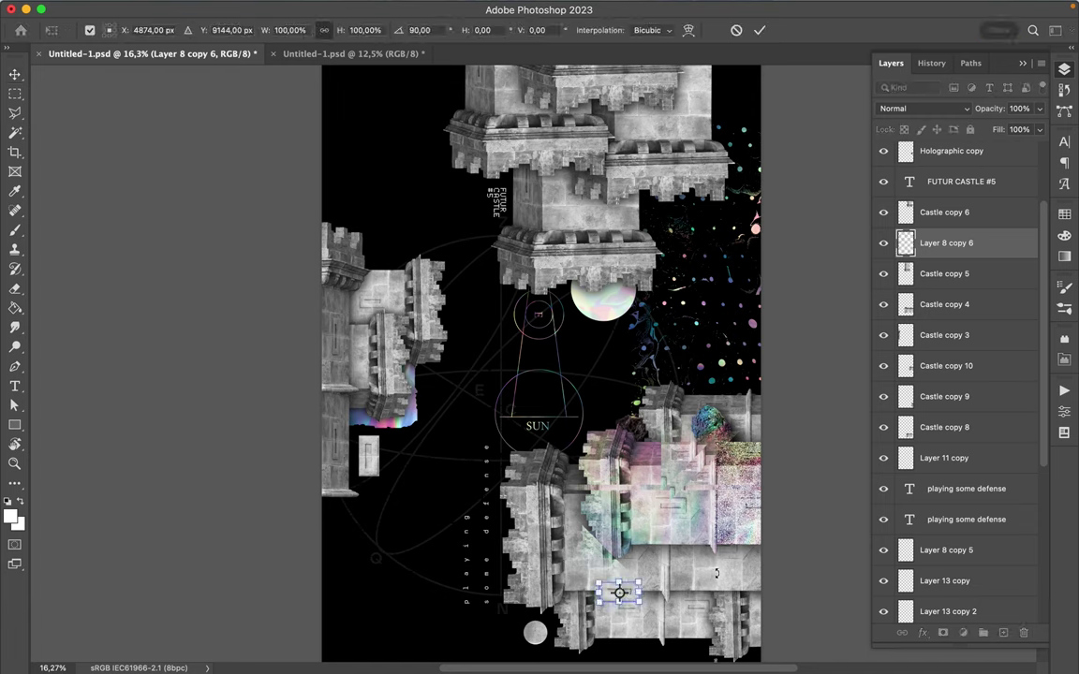
pyautogui.press('Return')
pyautogui.moveTo(628, 595)
pyautogui.mouseDown()
pyautogui.moveTo(635, 578)
pyautogui.moveTo(733, 582)
pyautogui.mouseUp()
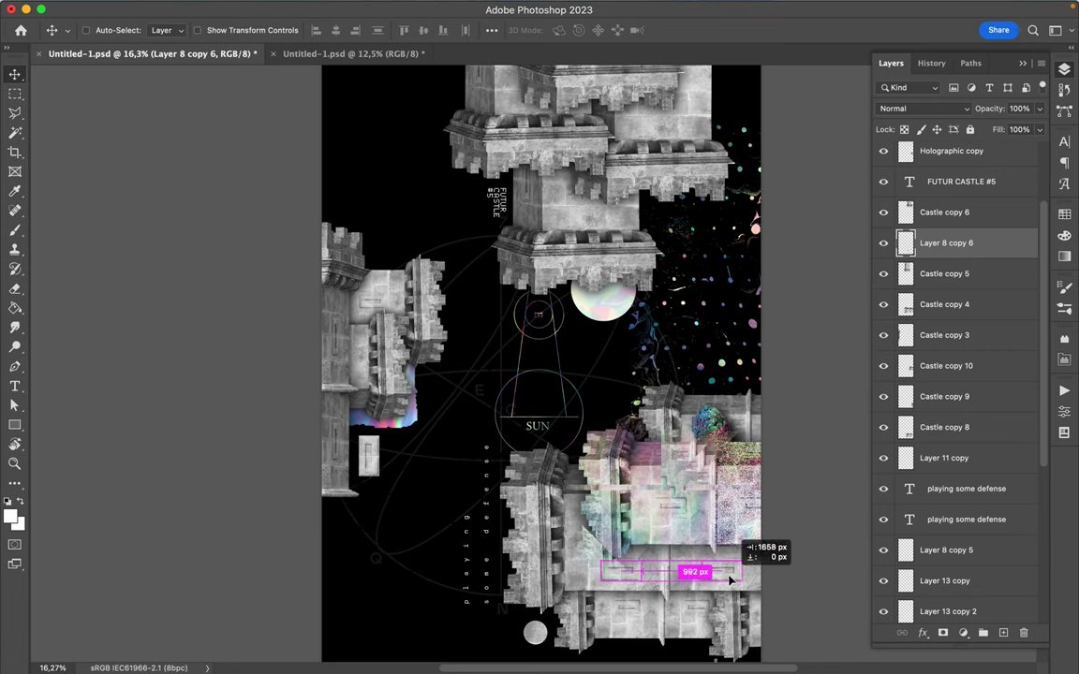
pyautogui.moveTo(734, 582); pyautogui.dragTo(721, 576)
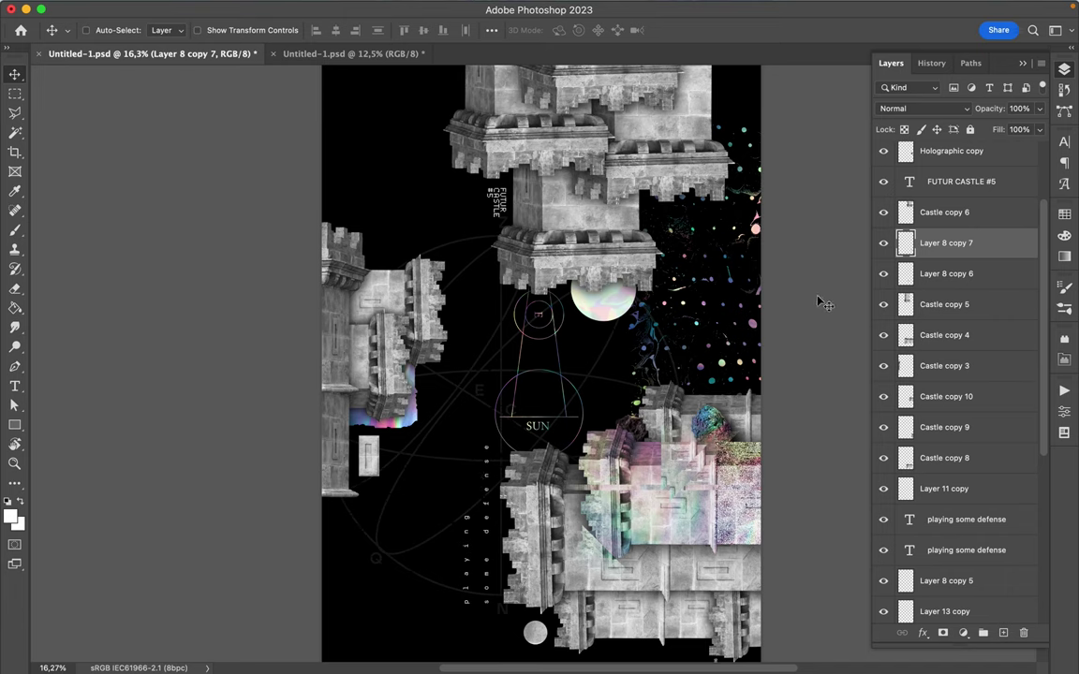
# - Check the rotated rectangle copy and the small left rectangle with Free Transform, leaving both unchanged
pyautogui.click(938, 278)
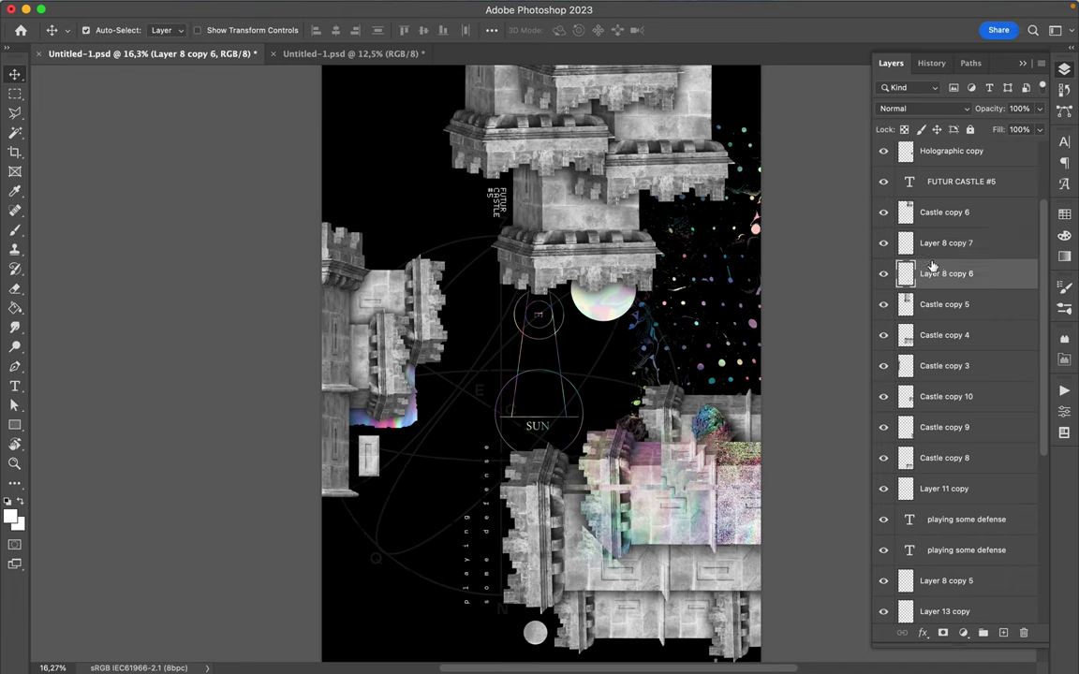
pyautogui.hotkey('ctrl', 't')
pyautogui.press('Return')
pyautogui.scroll(-1, 932, 356)
pyautogui.scroll(-4, 932, 363)
pyautogui.scroll(-1, 938, 366)
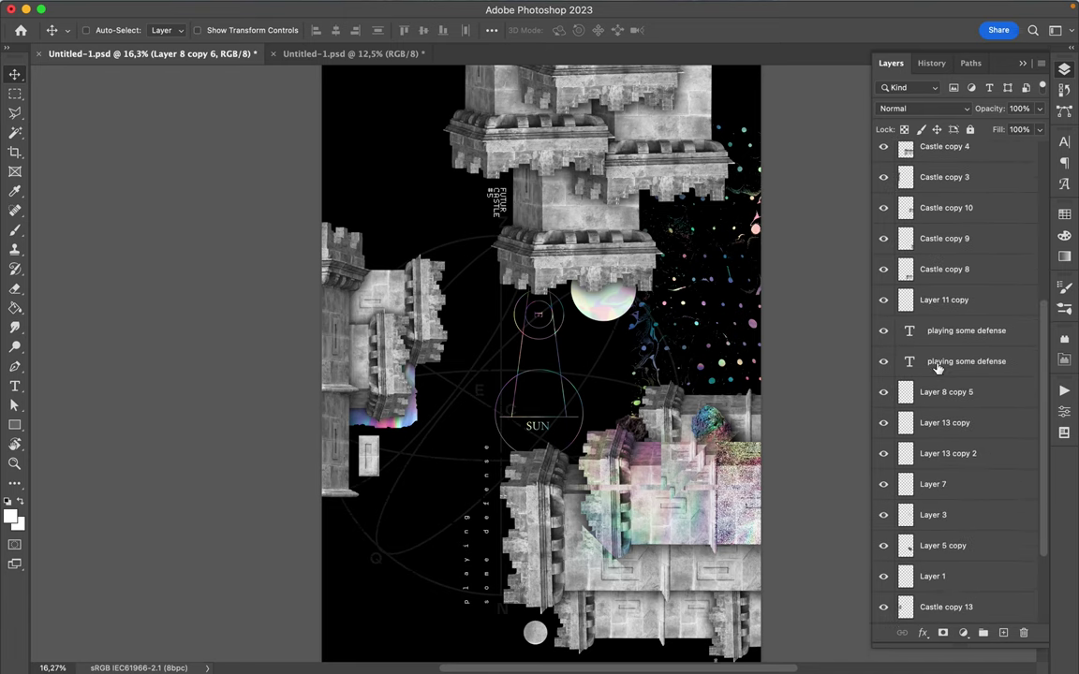
pyautogui.click(939, 394)
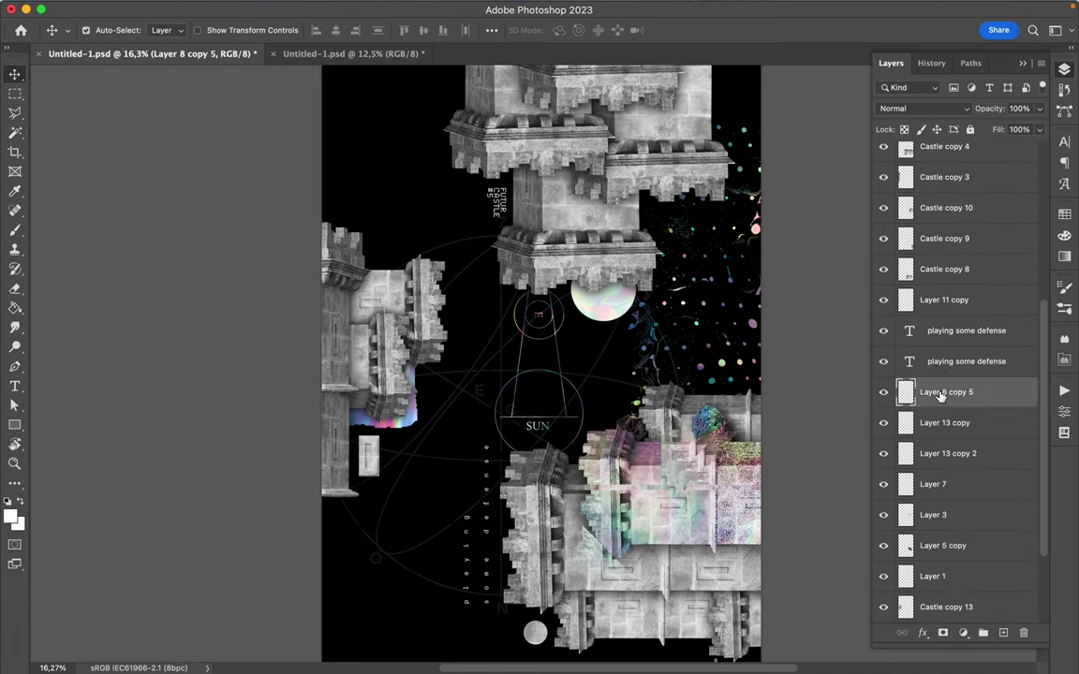
pyautogui.hotkey('ctrl', 't')
pyautogui.press('Return')
pyautogui.scroll(-3, 709, 380)
pyautogui.scroll(1, 709, 379)
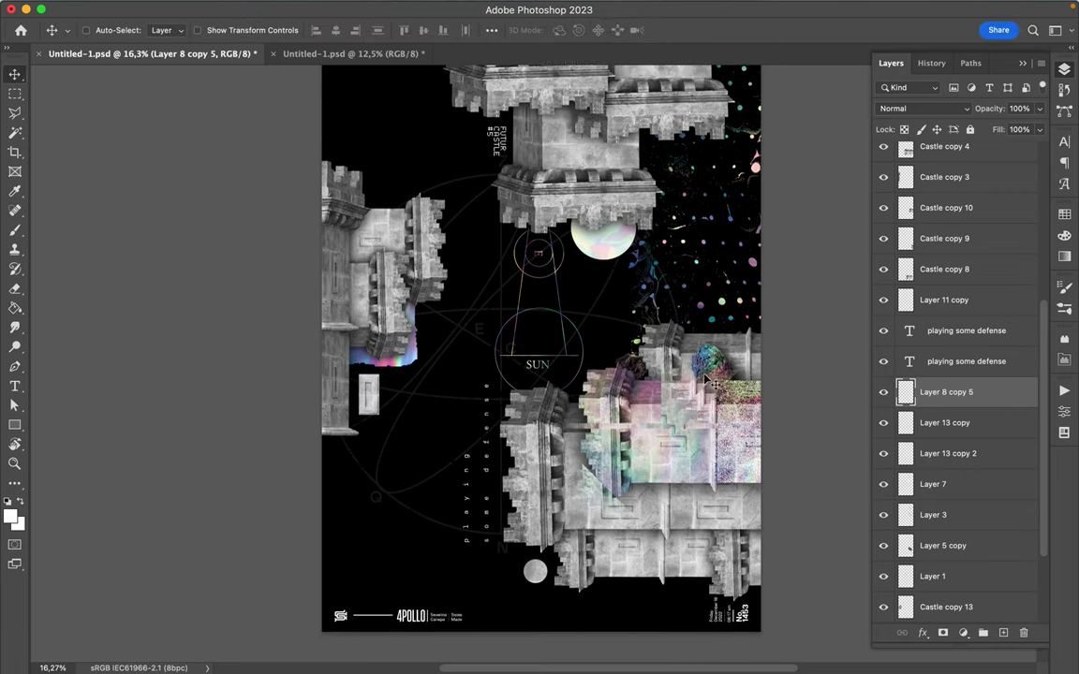
# - Move the Layer 13 copy rainbow bar onto the poster's bottom, then select Layer 13 copy 2
pyautogui.click(932, 424)
pyautogui.hotkey('ctrl', 't')
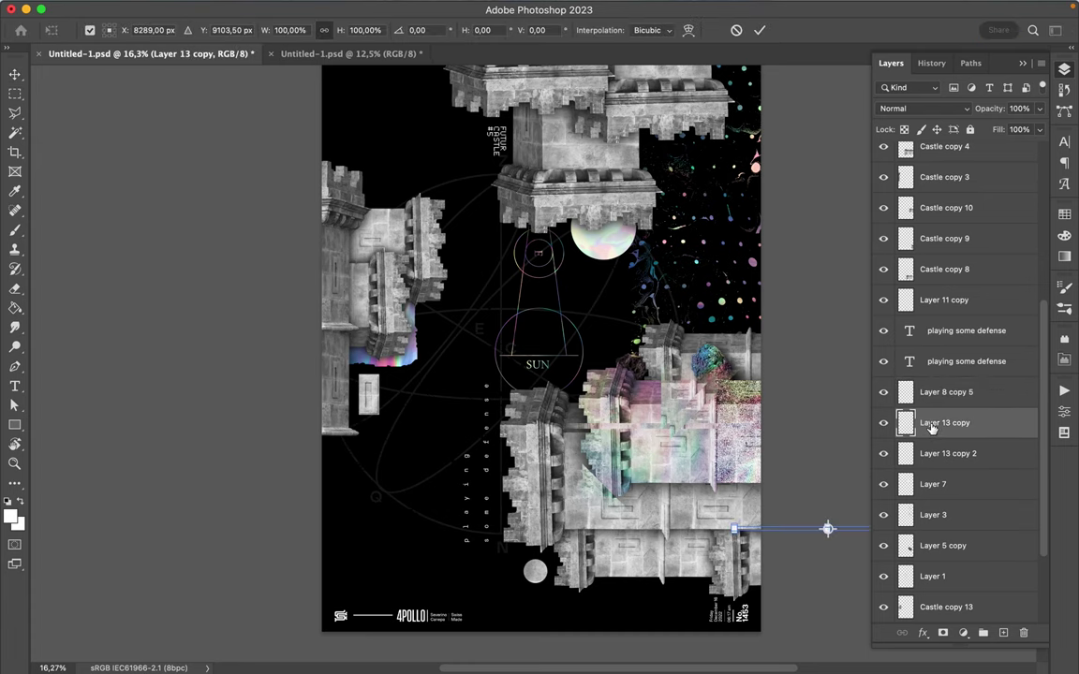
pyautogui.moveTo(857, 532); pyautogui.dragTo(534, 569)
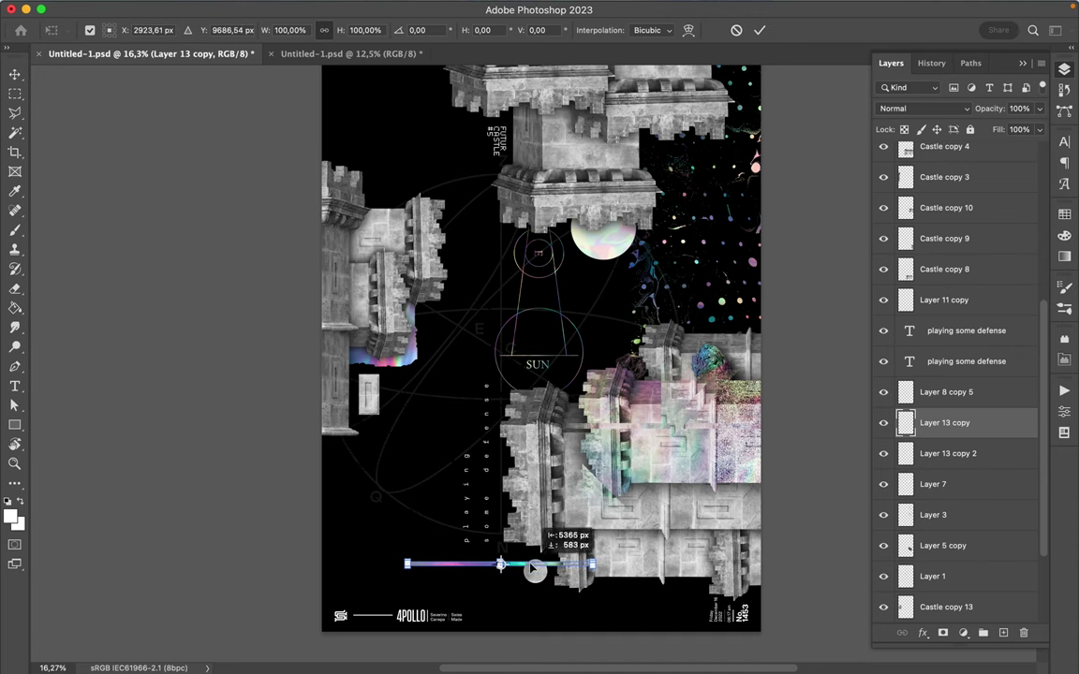
pyautogui.press('Return')
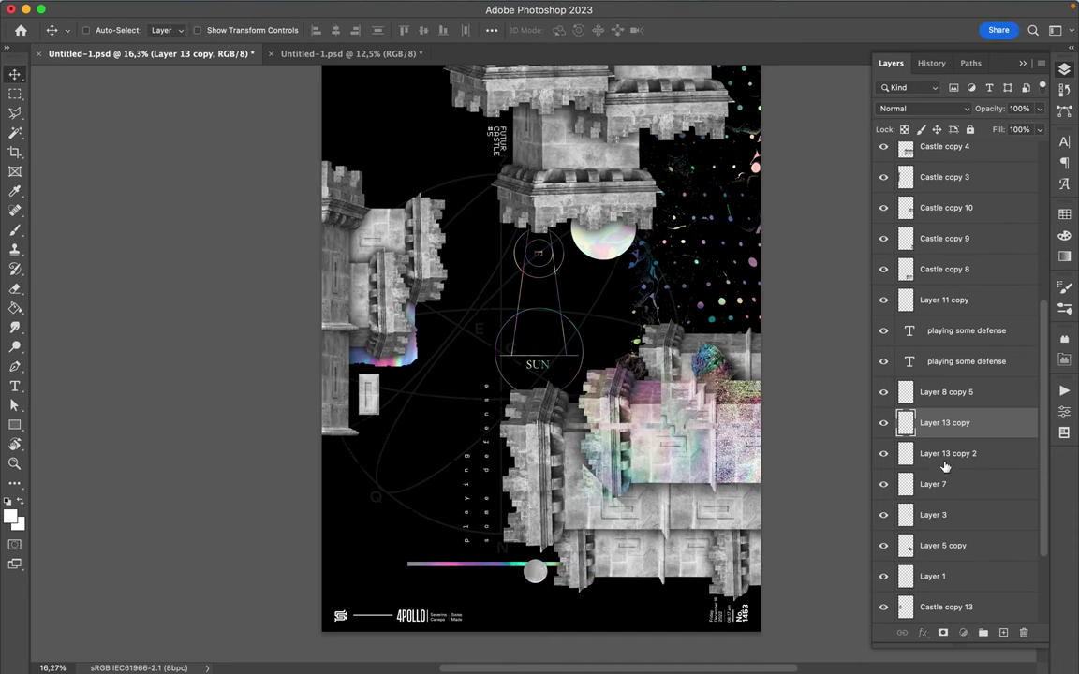
pyautogui.click(941, 456)
pyautogui.hotkey('ctrl', 't')
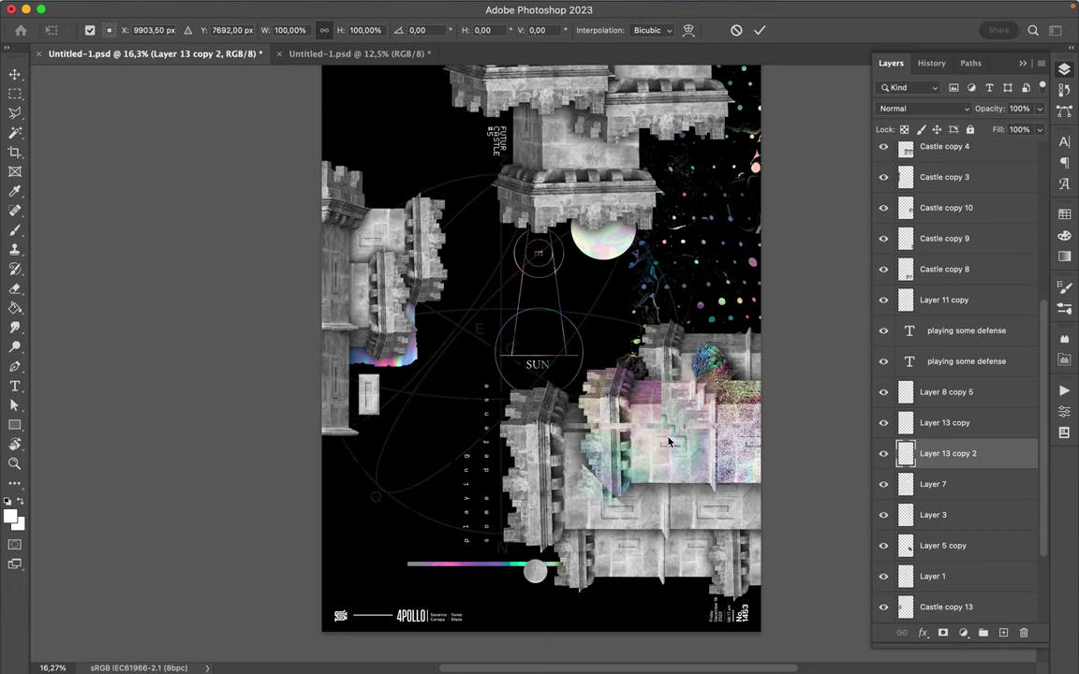
pyautogui.scroll(-3, 739, 362)
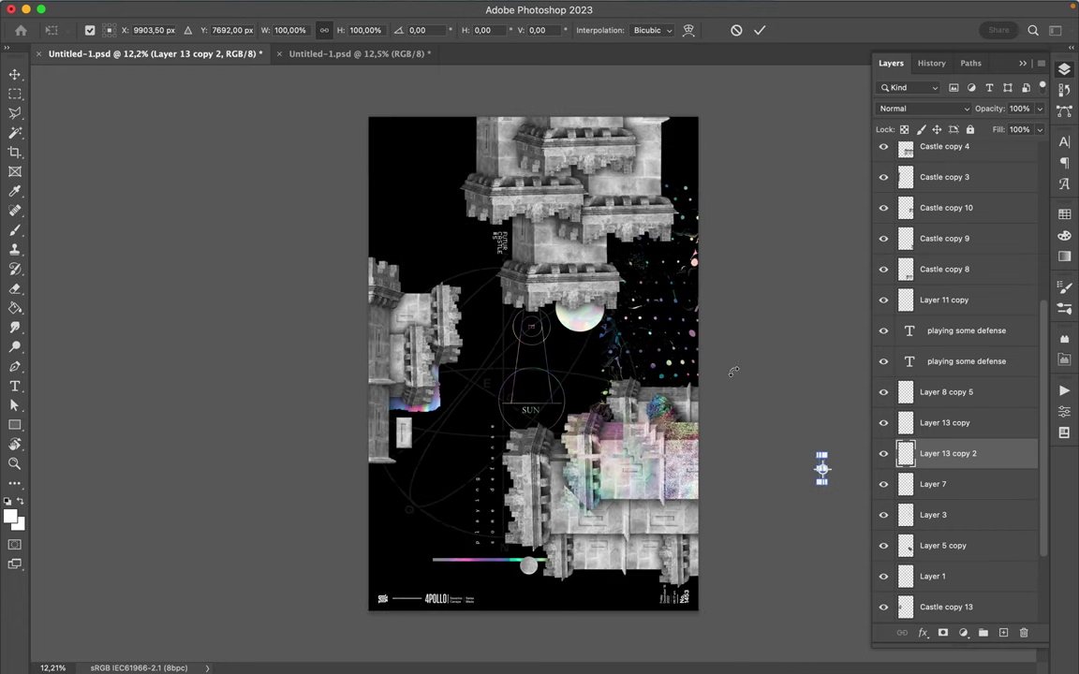
# - Move the second rainbow bar left onto the poster, sliding the narrow strip onto the stone tile
pyautogui.press('Return')
pyautogui.moveTo(822, 468)
pyautogui.mouseDown()
pyautogui.moveTo(469, 473)
pyautogui.moveTo(418, 446)
pyautogui.mouseUp()
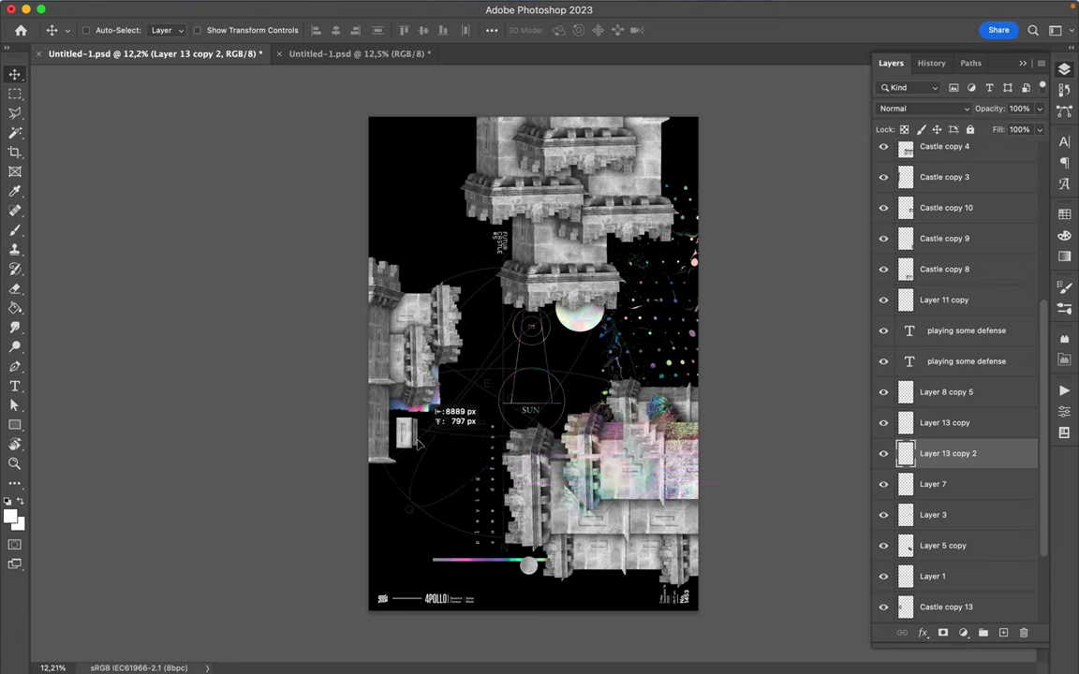
pyautogui.moveTo(417, 446); pyautogui.dragTo(419, 446)
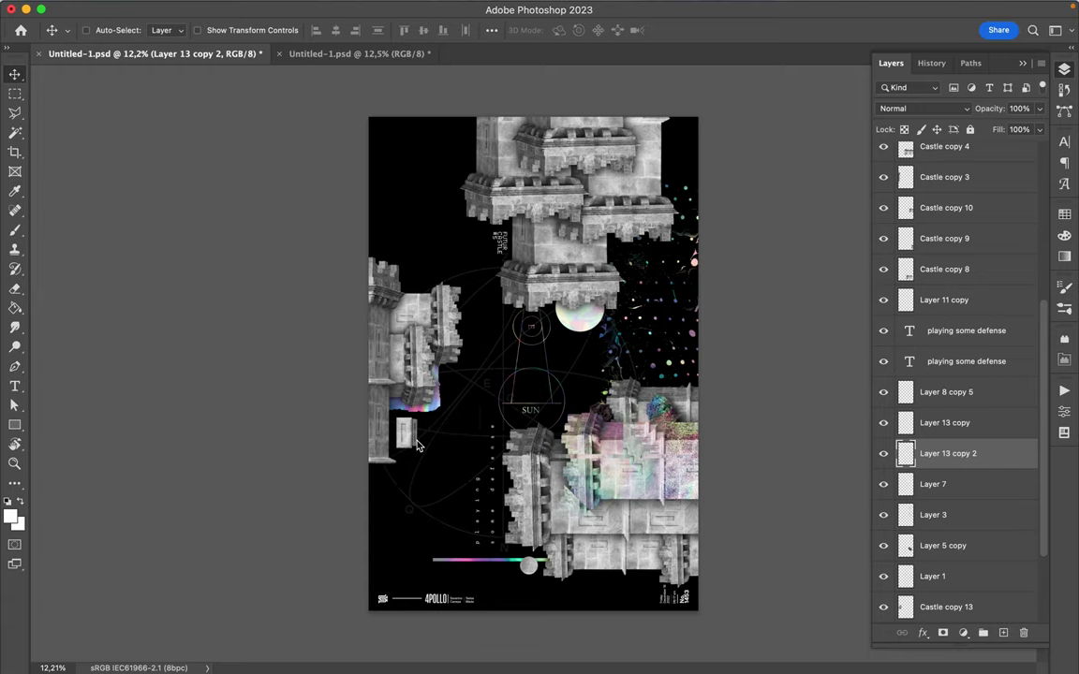
pyautogui.scroll(5, 420, 447)
pyautogui.hscroll(-5, 419, 447)
pyautogui.scroll(1, 426, 400)
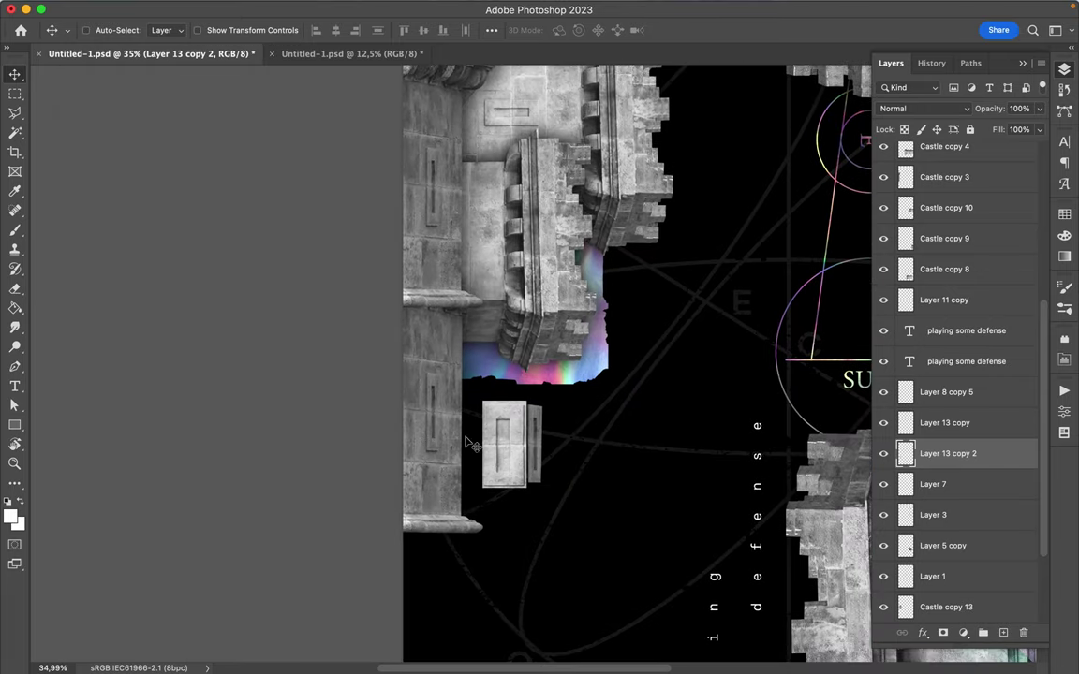
pyautogui.moveTo(542, 454); pyautogui.dragTo(468, 419)
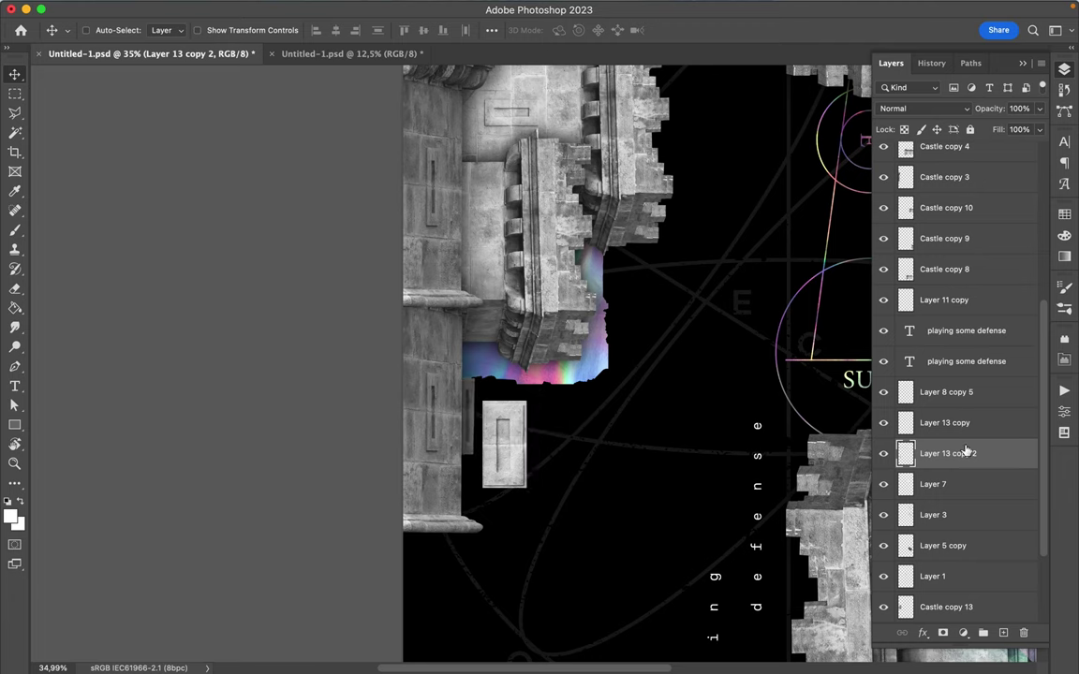
# - Raise Layer 13 copy 2 below Layer 8 copy 6 and duplicate the strip beside the original
pyautogui.moveTo(903, 451); pyautogui.dragTo(963, 194)
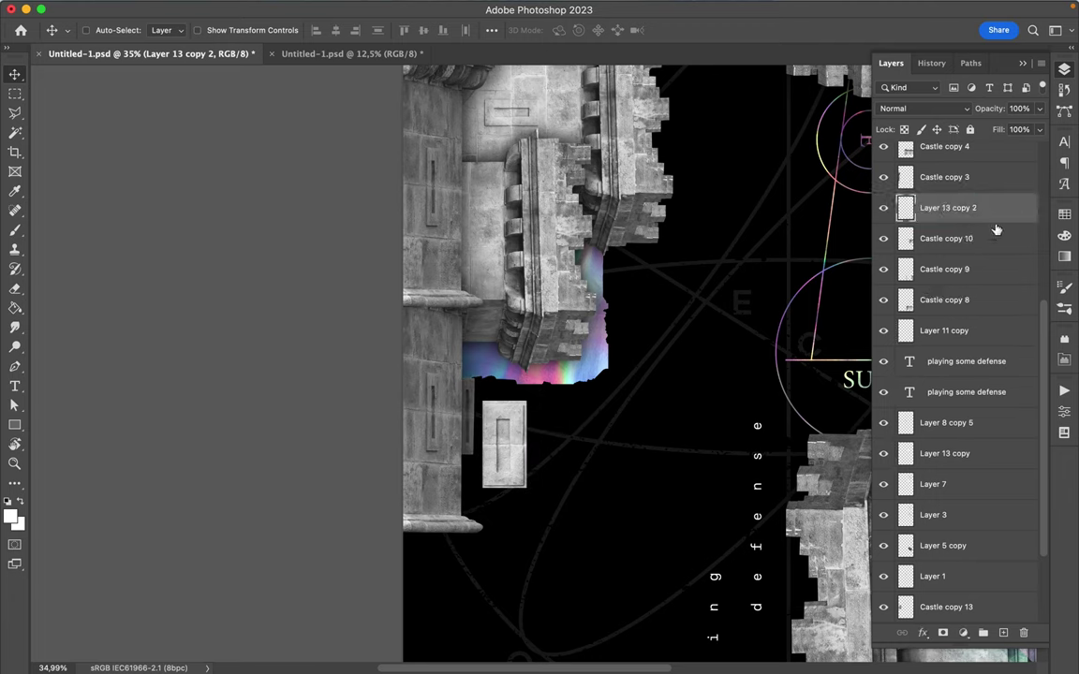
pyautogui.scroll(2, 994, 228)
pyautogui.scroll(2, 978, 272)
pyautogui.moveTo(967, 308); pyautogui.dragTo(963, 210)
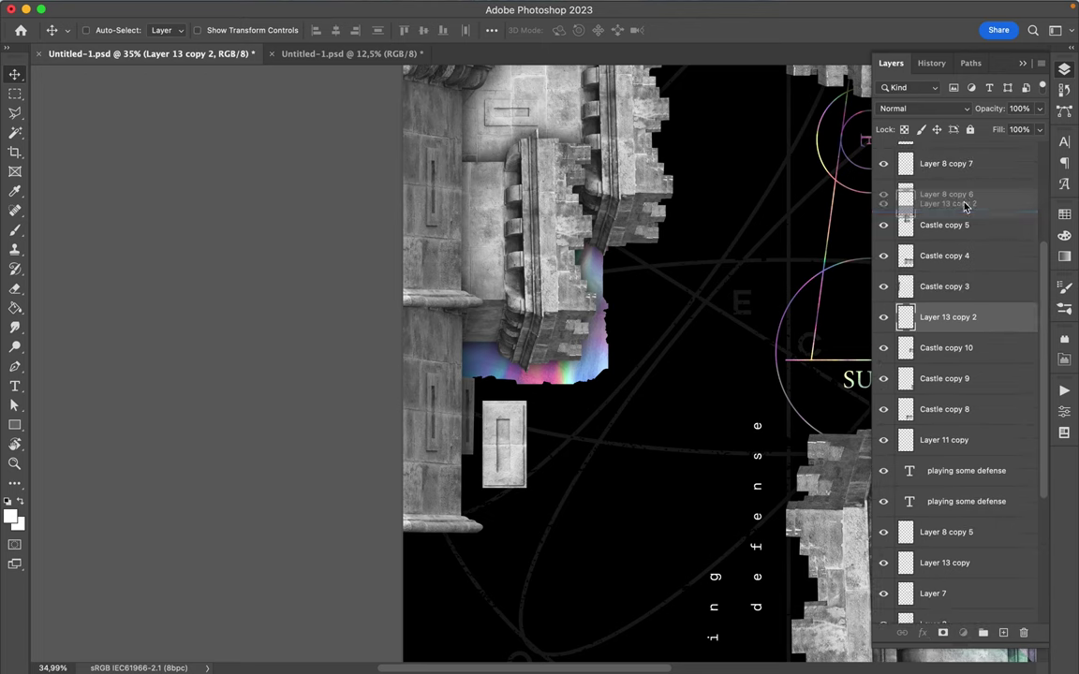
pyautogui.press('super')
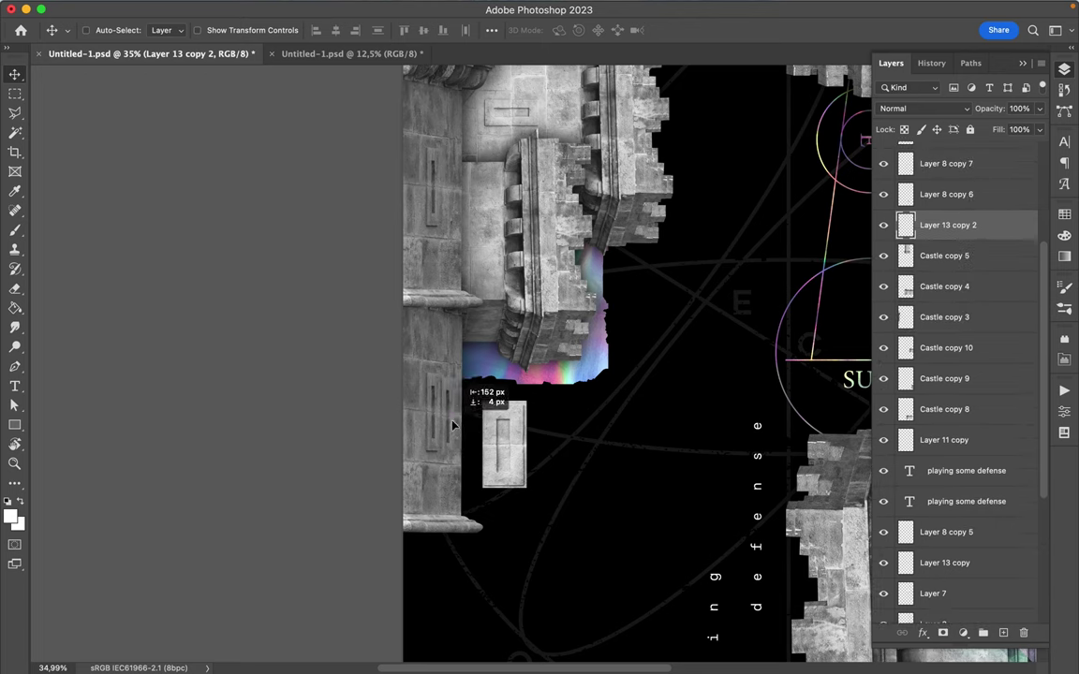
pyautogui.moveTo(459, 423); pyautogui.dragTo(503, 435)
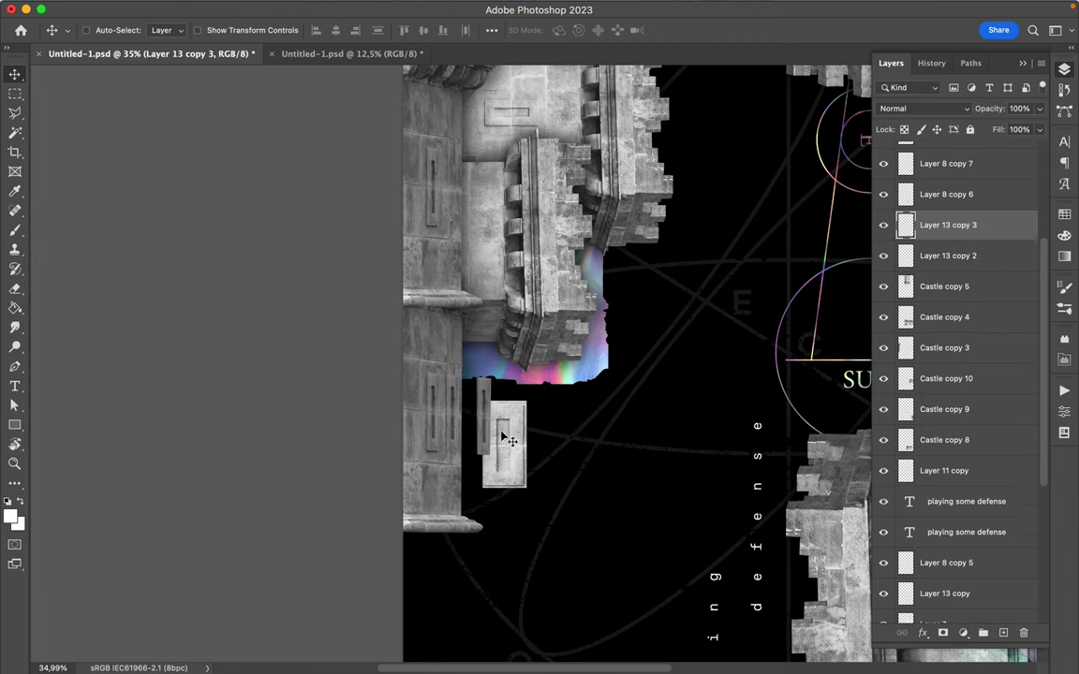
# - Move the small stone tile up above the left castle
pyautogui.click(508, 439)
pyautogui.scroll(-3, 509, 439)
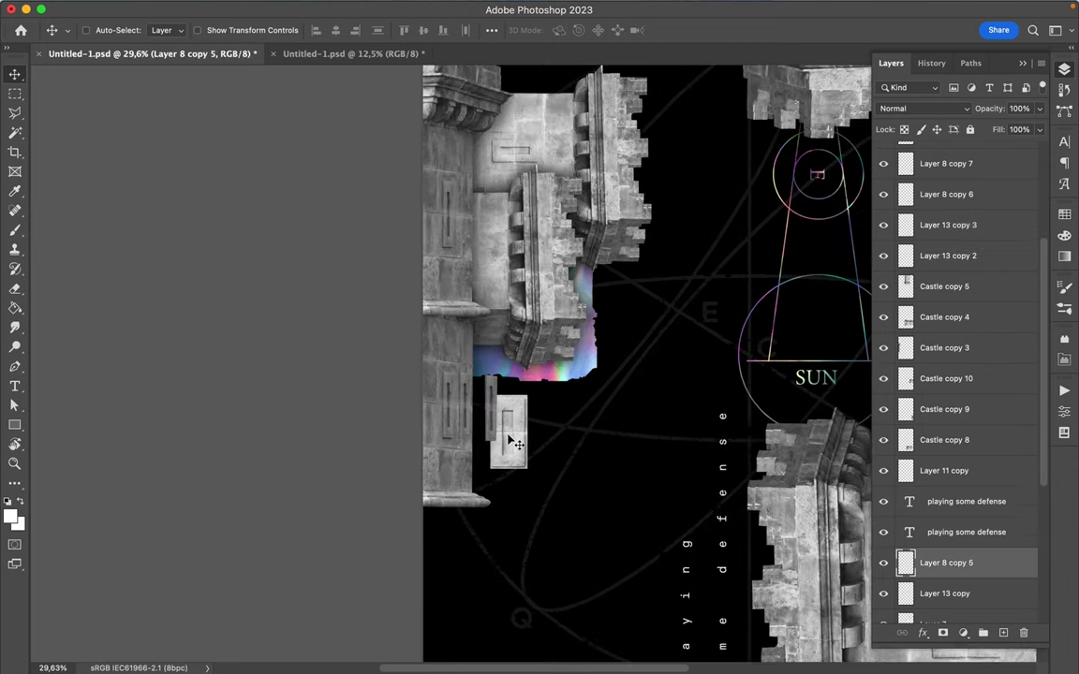
pyautogui.scroll(-2, 514, 436)
pyautogui.scroll(-1, 520, 434)
pyautogui.moveTo(520, 429); pyautogui.dragTo(535, 145)
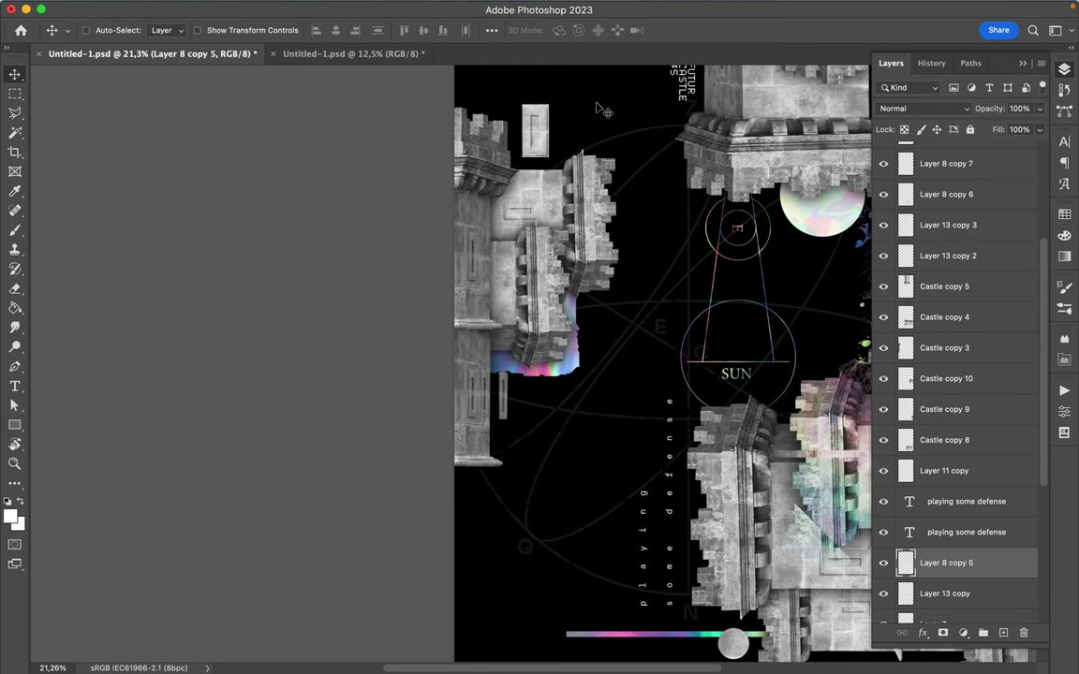
pyautogui.scroll(-1, 604, 111)
pyautogui.scroll(-1, 604, 110)
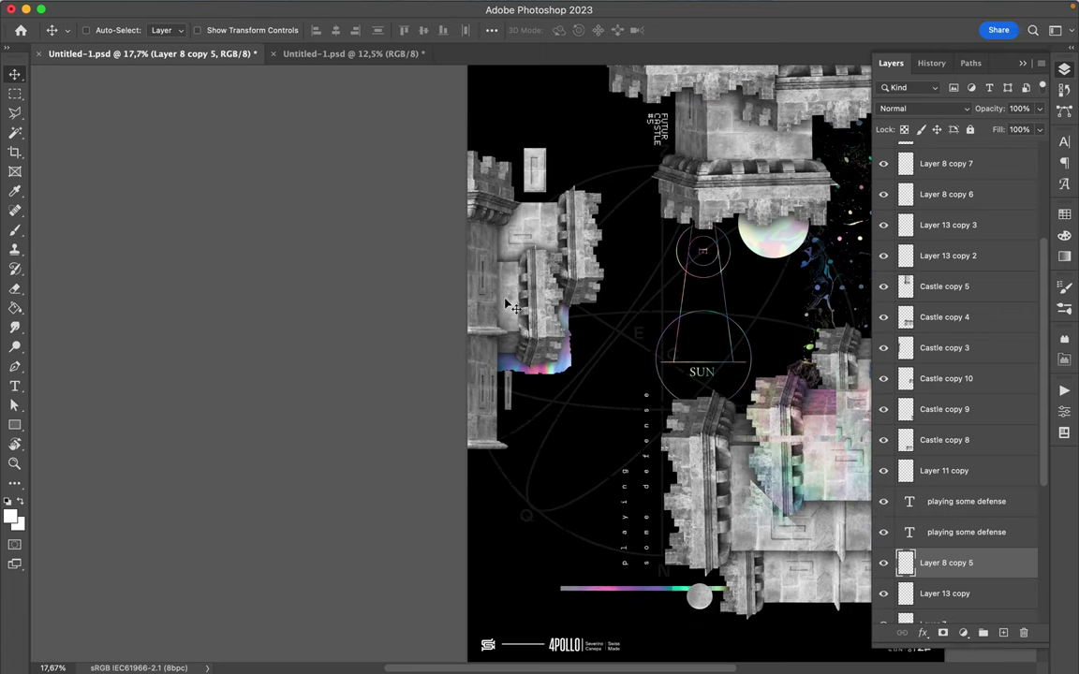
# - Reposition the iridescent Layer 2 piece beneath the left castle tower
pyautogui.keyDown('ctrl'); pyautogui.click(555, 373); pyautogui.keyUp('ctrl')
pyautogui.keyDown('ctrl'); pyautogui.click(558, 375); pyautogui.keyUp('ctrl')
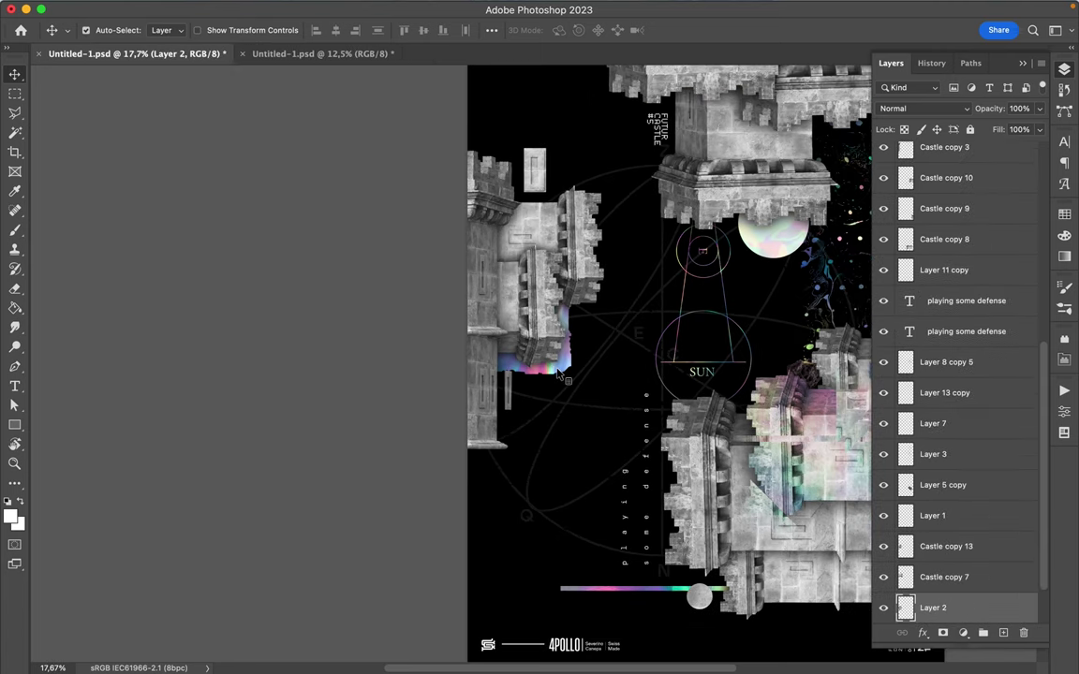
pyautogui.moveTo(566, 375); pyautogui.dragTo(558, 365)
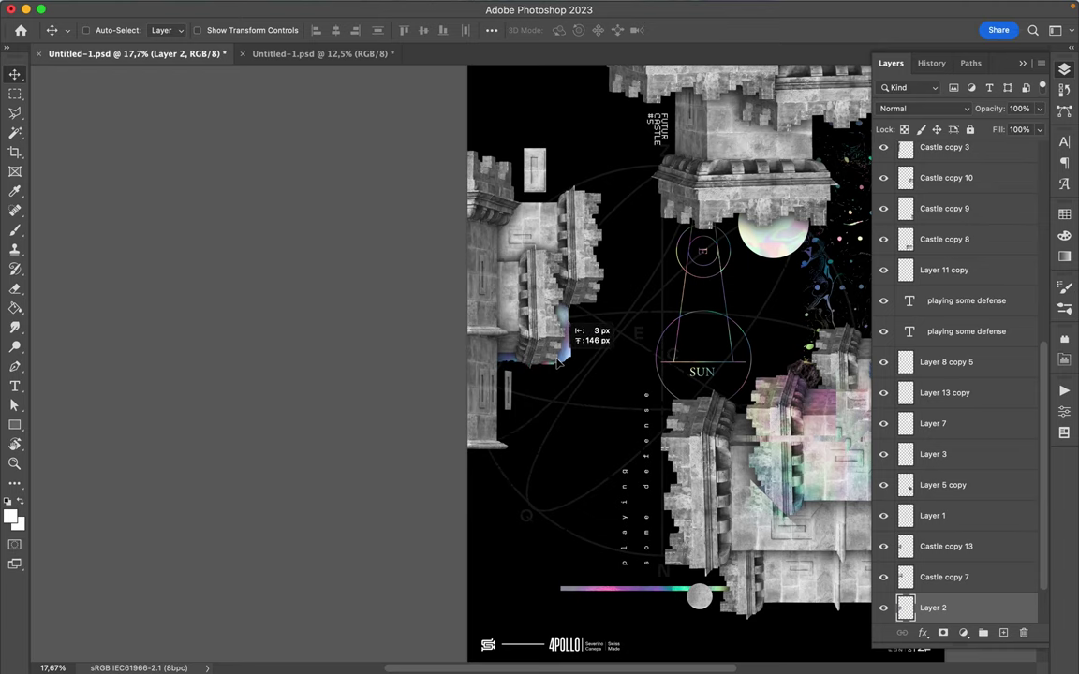
pyautogui.scroll(-3, 558, 365)
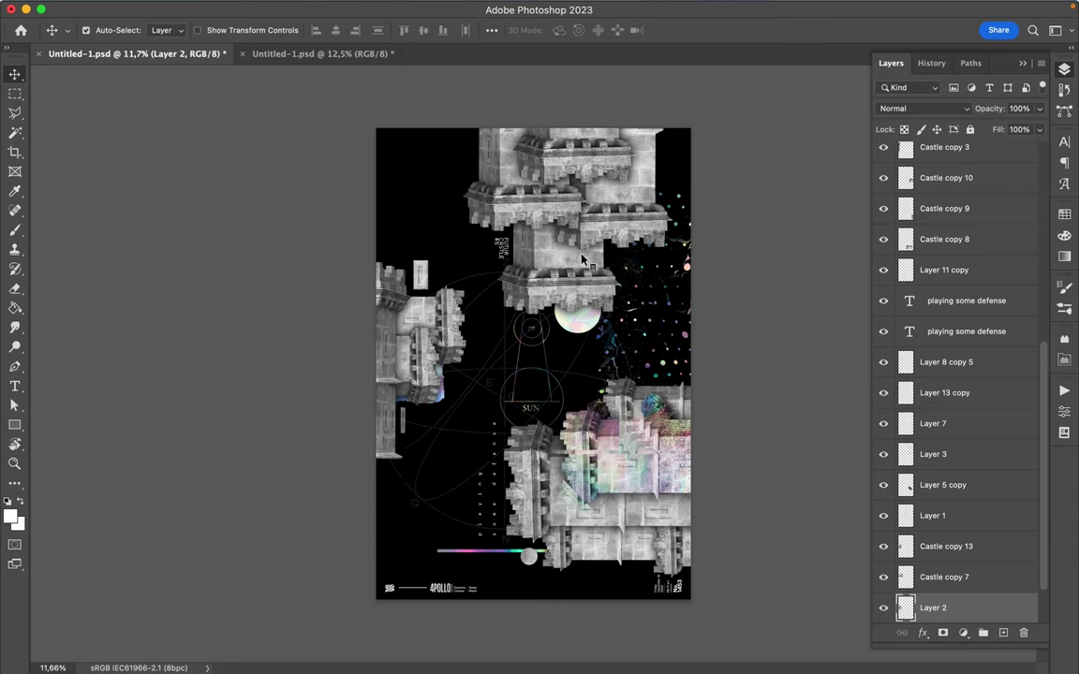
pyautogui.keyDown('super'); pyautogui.click(564, 284); pyautogui.keyUp('super')
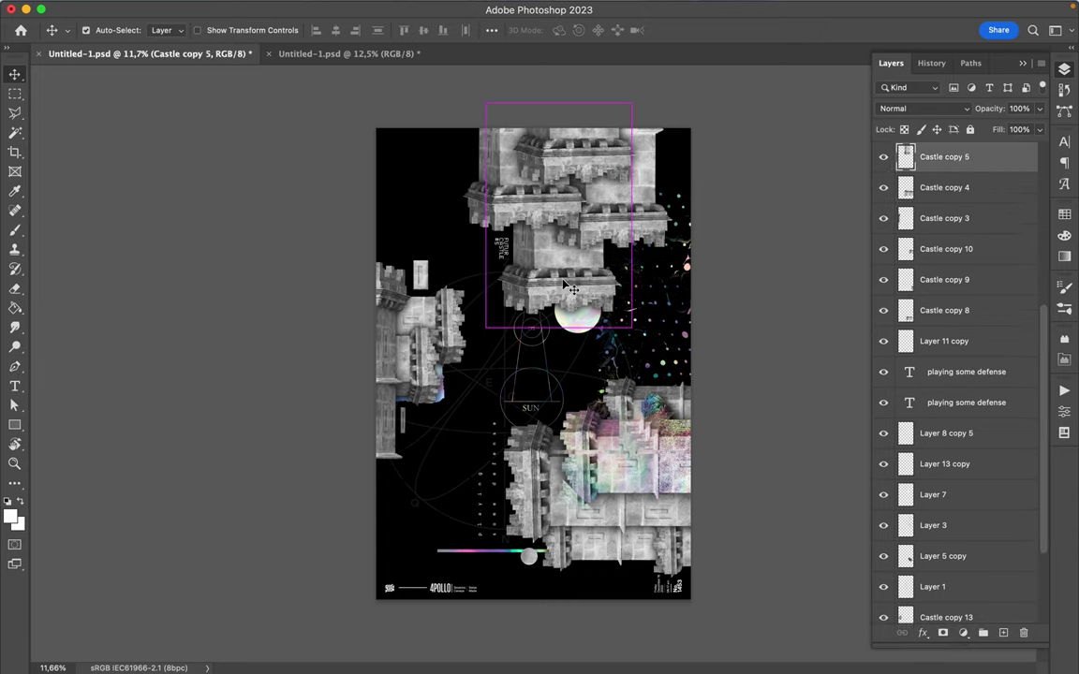
# - Shrink the upper central castle tower to about 79% and lower it toward the sphere
pyautogui.hotkey('ctrl', 't')
pyautogui.moveTo(485, 329); pyautogui.dragTo(492, 319)
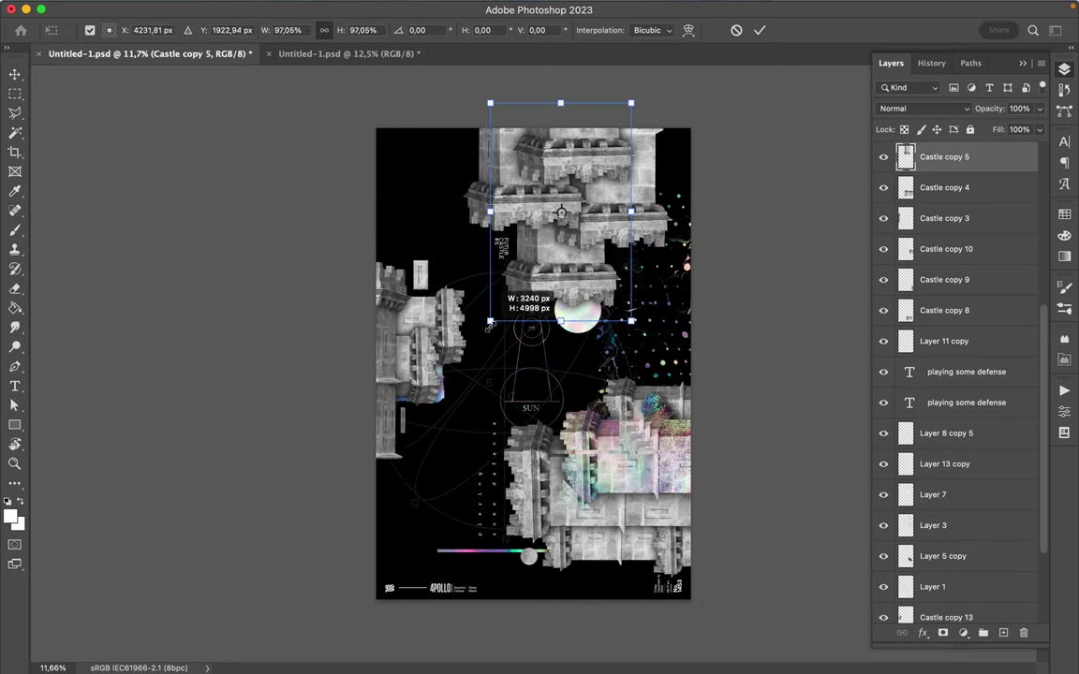
pyautogui.moveTo(633, 320); pyautogui.dragTo(600, 289)
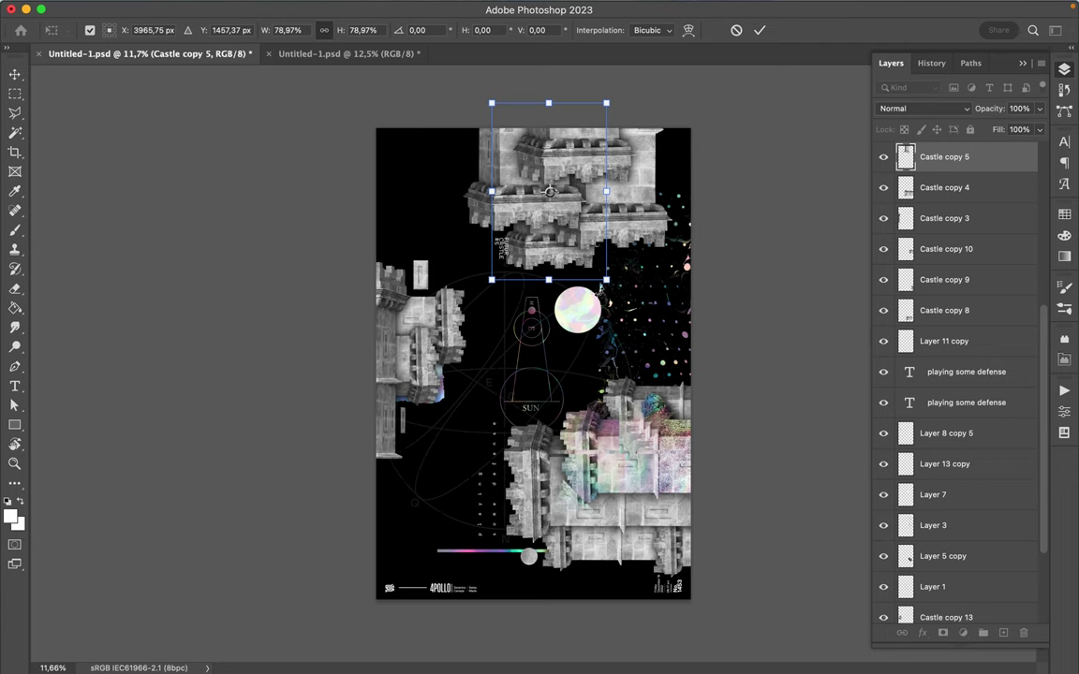
pyautogui.press('Return')
pyautogui.moveTo(564, 201)
pyautogui.mouseDown()
pyautogui.moveTo(566, 388)
pyautogui.moveTo(565, 316)
pyautogui.mouseUp()
# - Nudge the FUTUR CASTLE #5 label slightly down, undoing a trial tower move
pyautogui.click(503, 250)
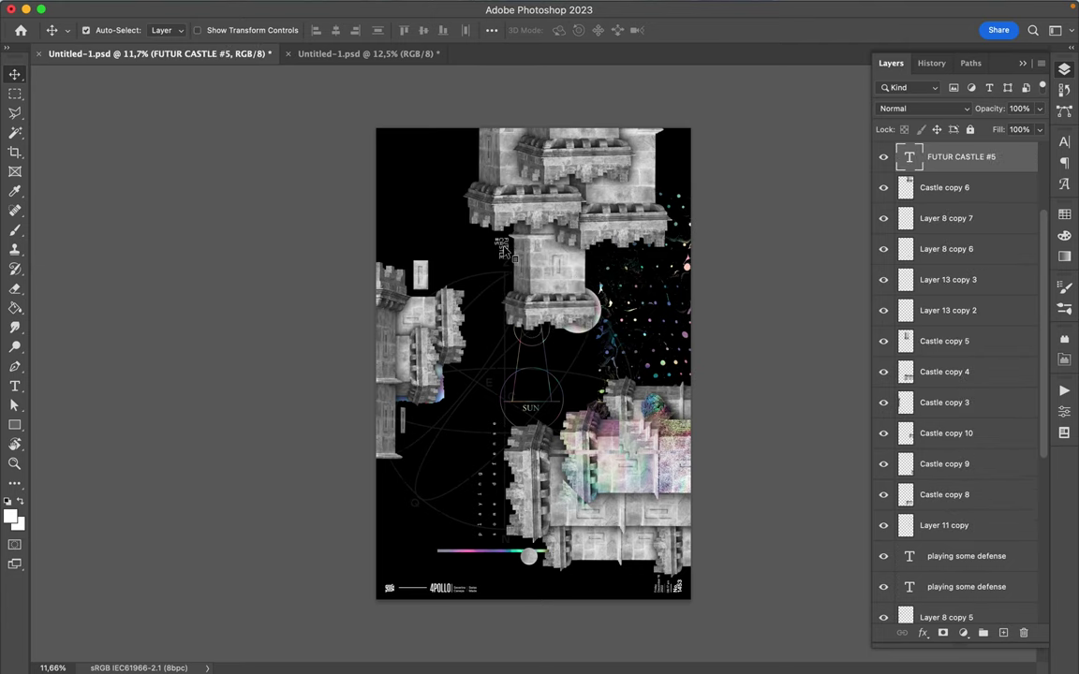
pyautogui.moveTo(515, 257); pyautogui.dragTo(514, 266)
pyautogui.scroll(2, 578, 313)
pyautogui.scroll(2, 578, 312)
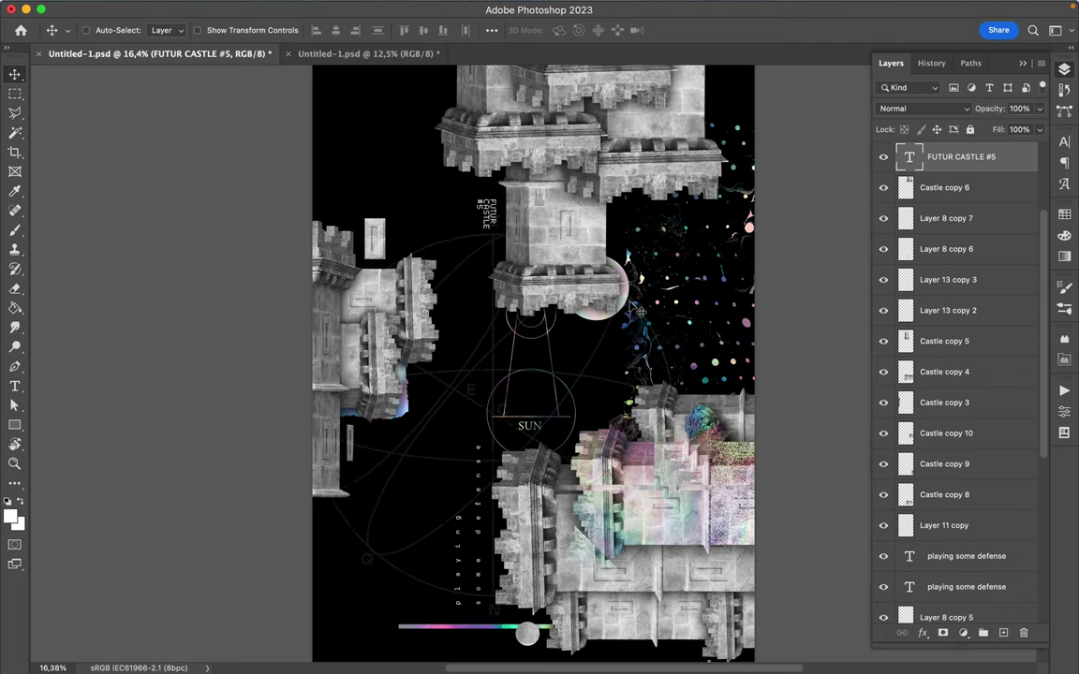
pyautogui.moveTo(636, 311); pyautogui.dragTo(636, 335)
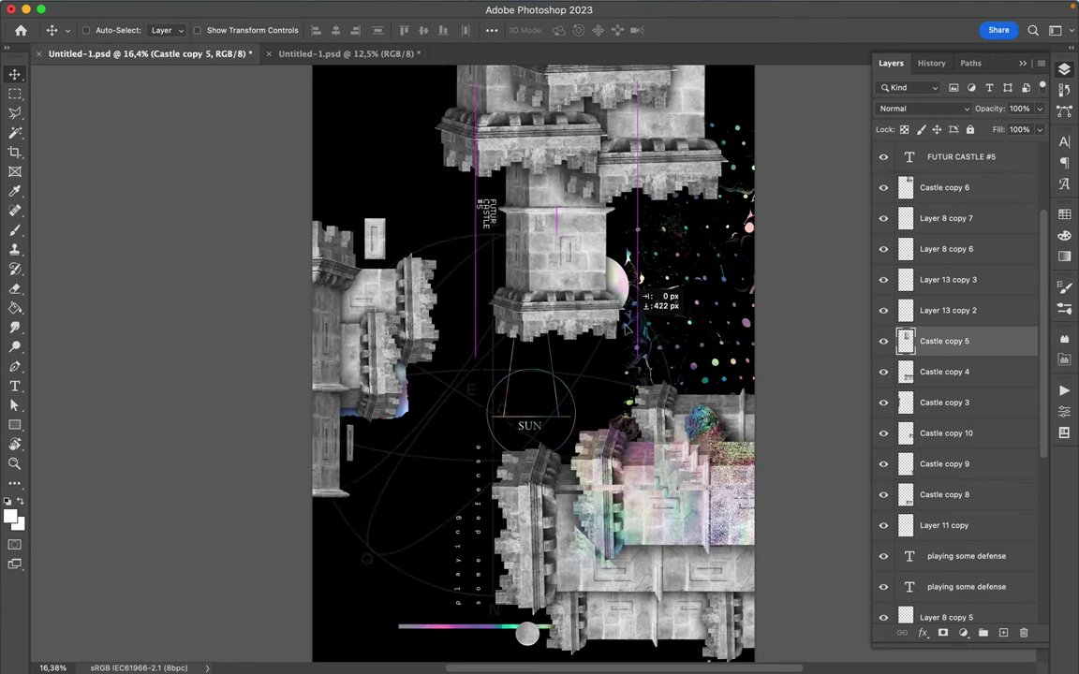
pyautogui.hotkey('ctrl', 'z')
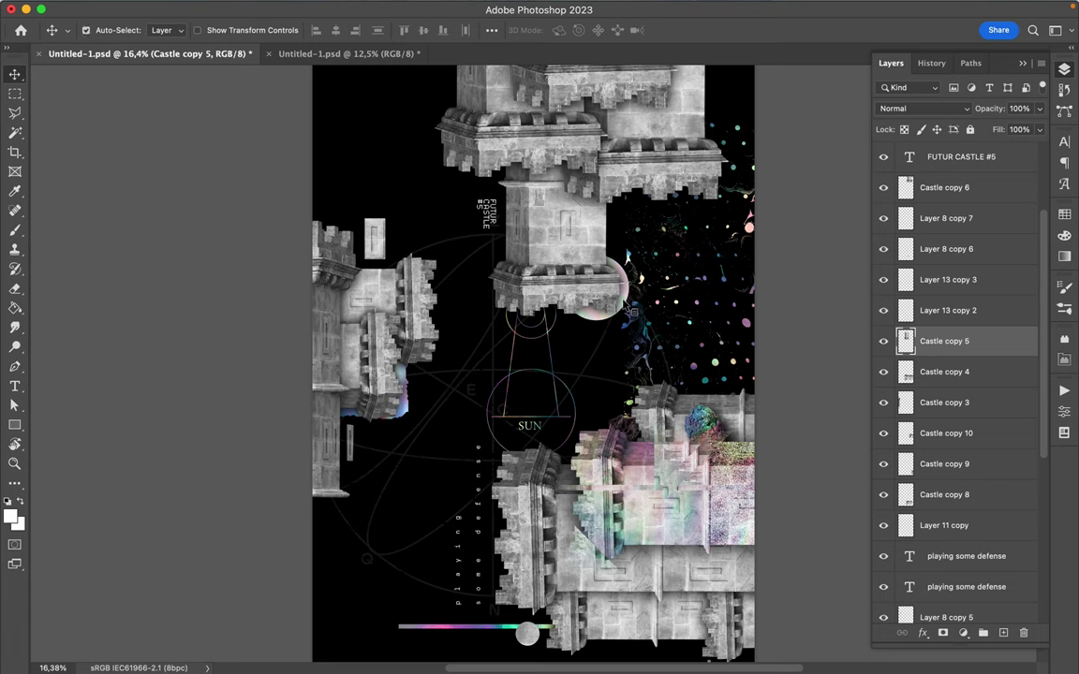
# - Settle the iridescent sphere (Layer 7) just beneath the tower's base, then select the SUN diagram
pyautogui.click(596, 321)
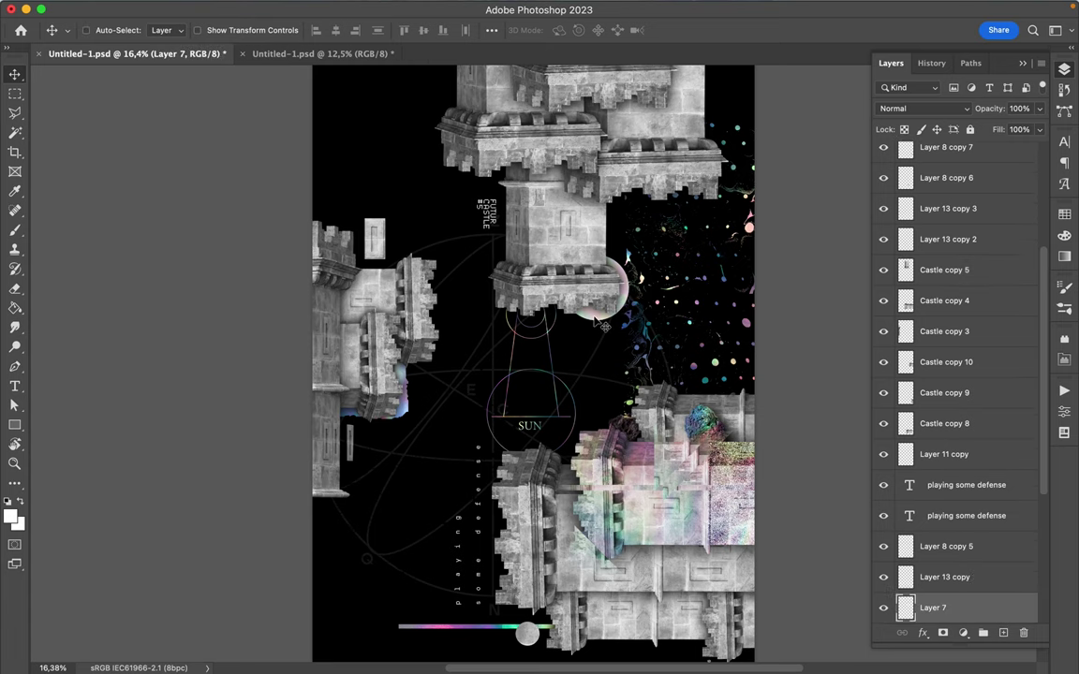
pyautogui.moveTo(597, 322); pyautogui.dragTo(604, 343)
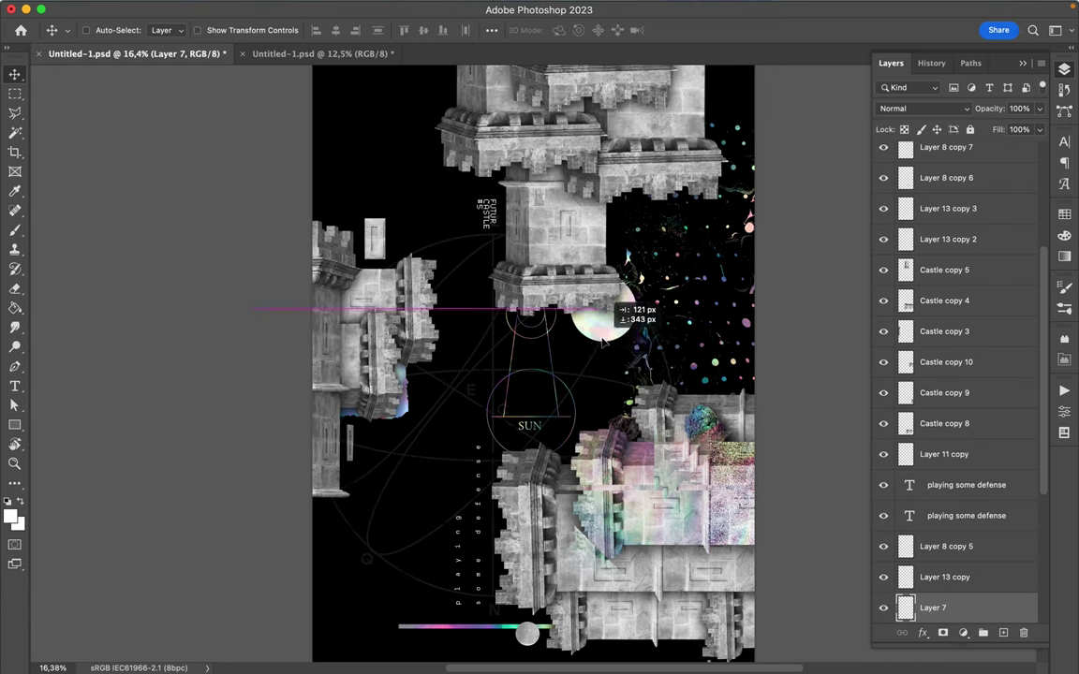
pyautogui.moveTo(603, 342); pyautogui.dragTo(604, 345)
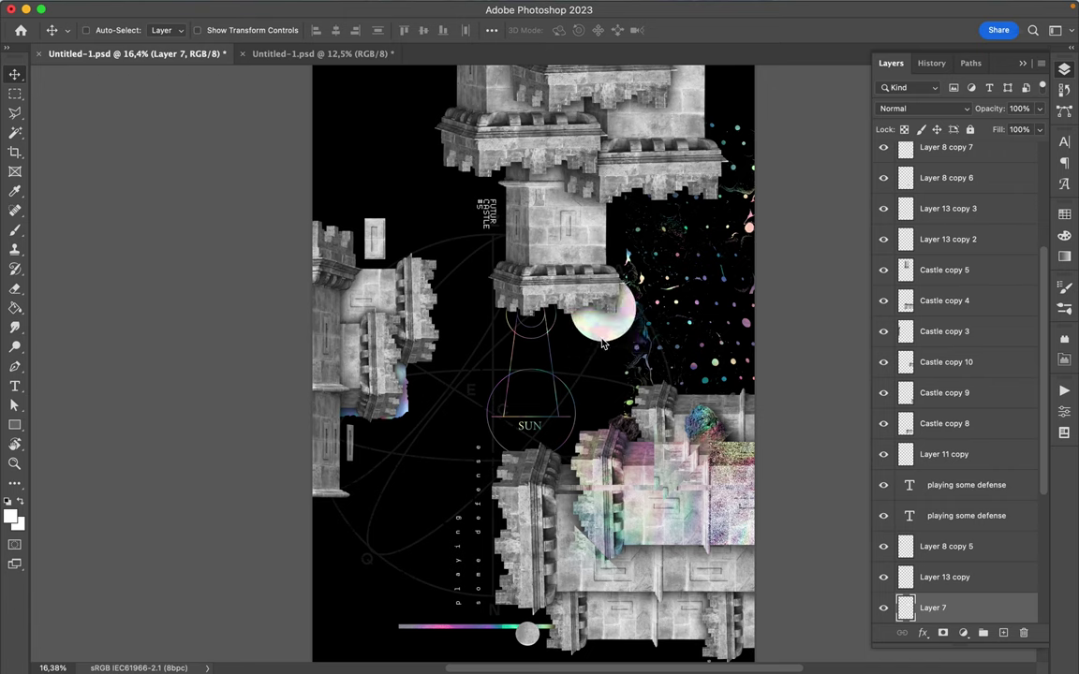
pyautogui.moveTo(594, 321); pyautogui.dragTo(602, 312)
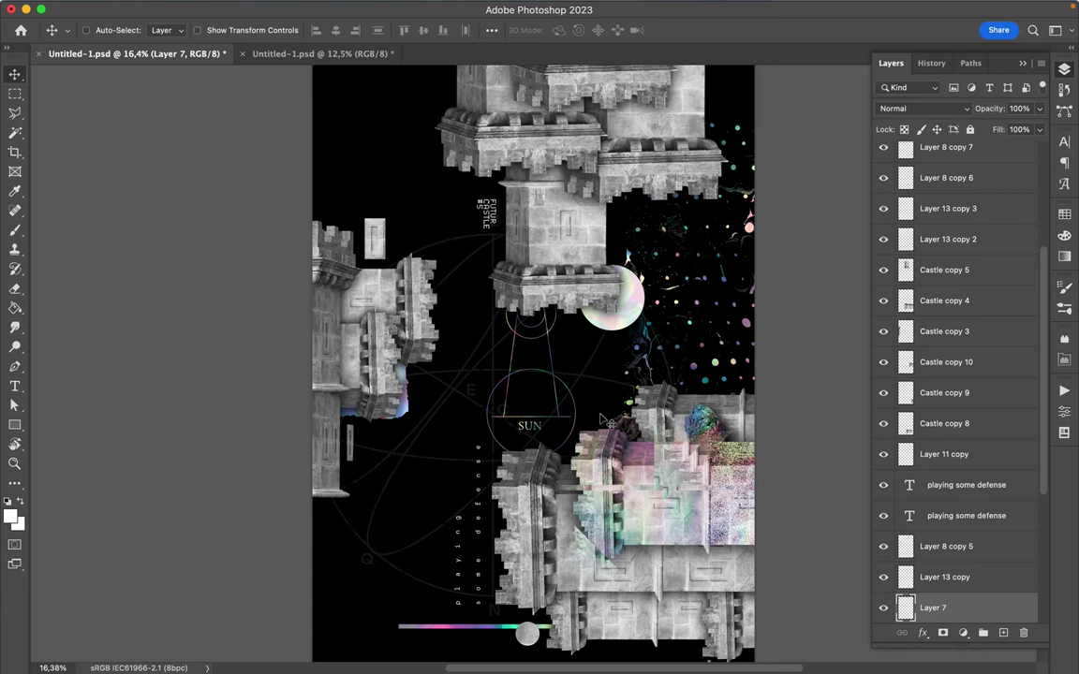
pyautogui.scroll(-3, 581, 423)
pyautogui.scroll(-2, 562, 424)
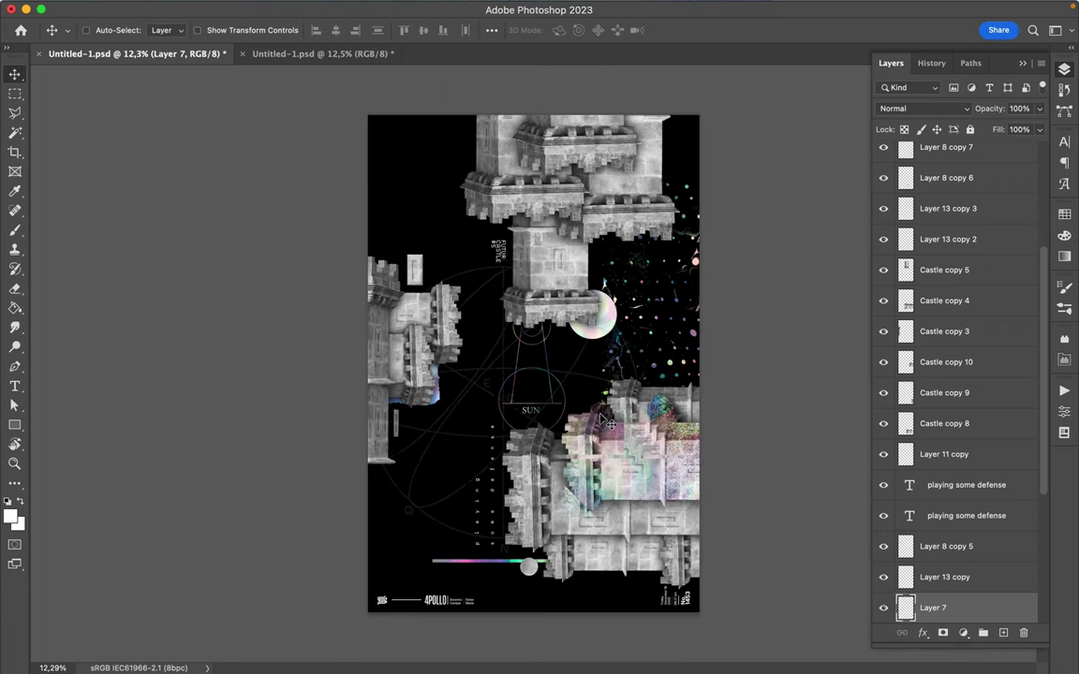
pyautogui.click(538, 418)
pyautogui.click(537, 415)
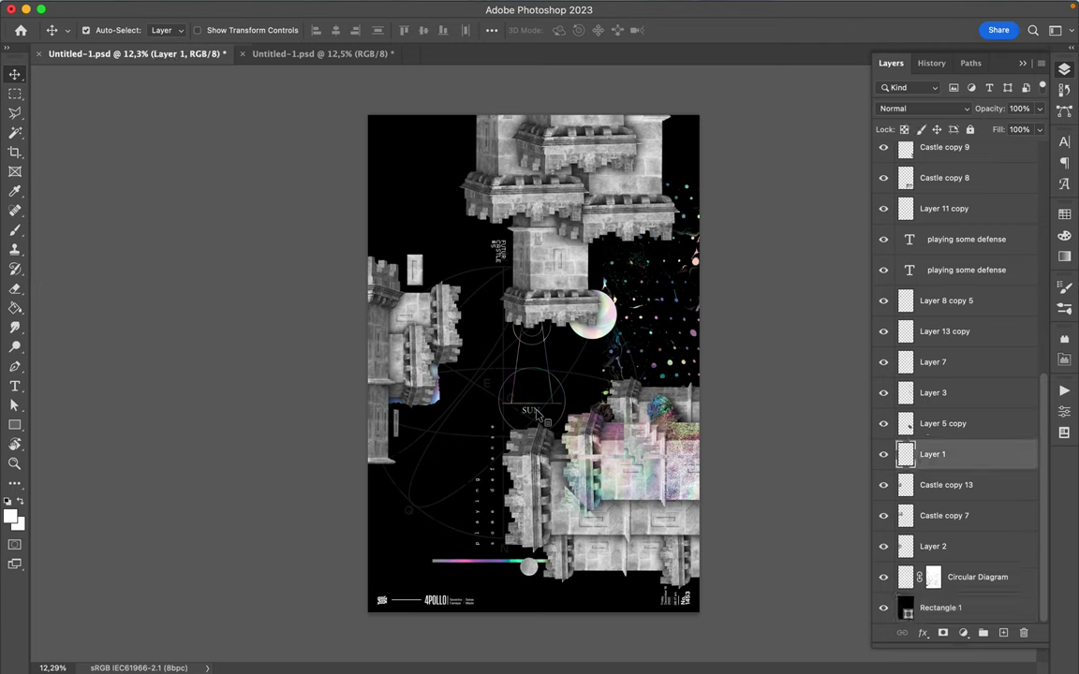
# - Drag the SUN diagram (Layer 1) up and right among the coloured dots, then shift the rainbow bar
pyautogui.moveTo(538, 418)
pyautogui.mouseDown()
pyautogui.moveTo(561, 424)
pyautogui.moveTo(560, 468)
pyautogui.moveTo(578, 415)
pyautogui.moveTo(561, 424)
pyautogui.mouseUp()
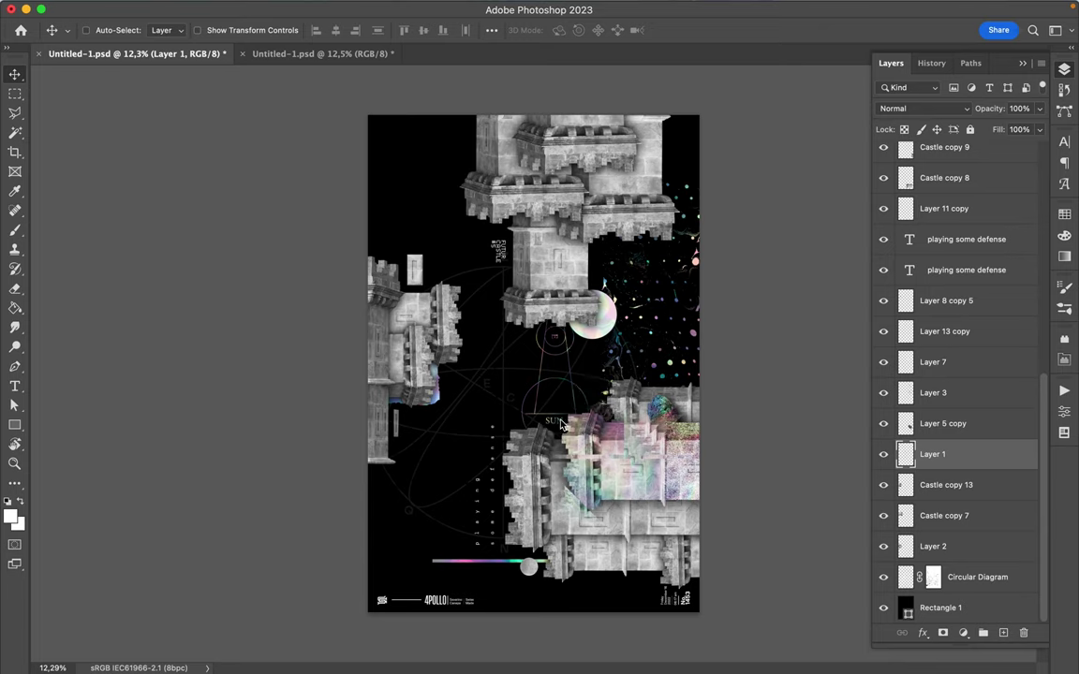
pyautogui.moveTo(565, 423)
pyautogui.mouseDown()
pyautogui.moveTo(651, 463)
pyautogui.moveTo(660, 357)
pyautogui.moveTo(659, 373)
pyautogui.mouseUp()
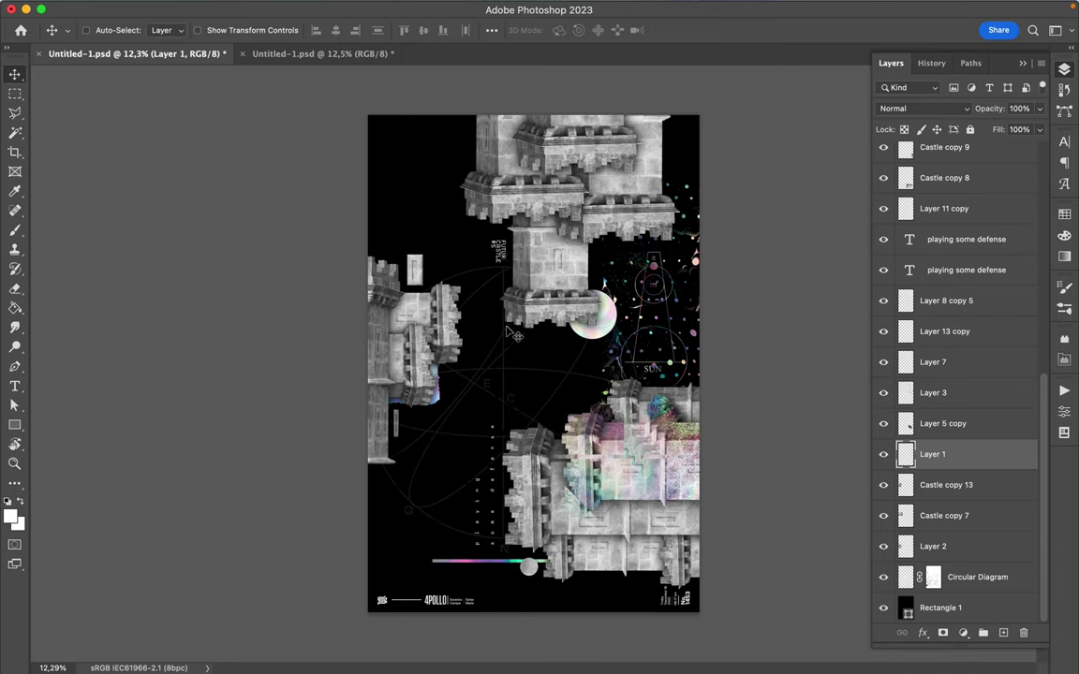
pyautogui.moveTo(489, 565); pyautogui.dragTo(463, 559)
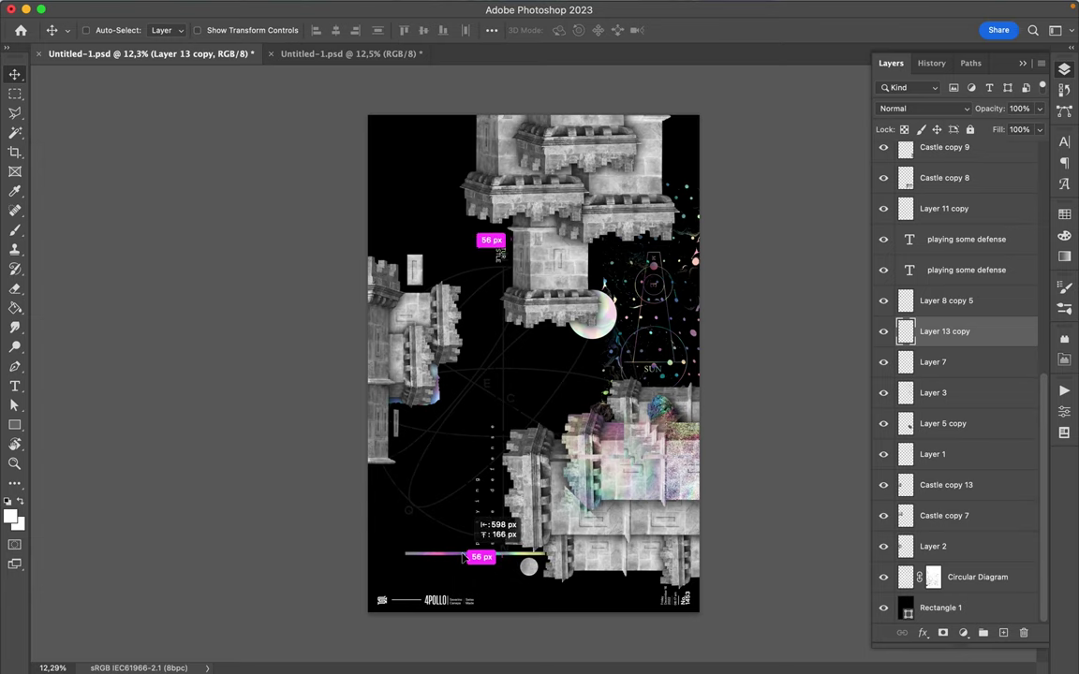
# - Rotate the rainbow gradient bar to vertical and move it up along the central tower
pyautogui.moveTo(463, 559); pyautogui.dragTo(503, 291)
pyautogui.hotkey('ctrl', 't')
pyautogui.moveTo(421, 237); pyautogui.dragTo(576, 150)
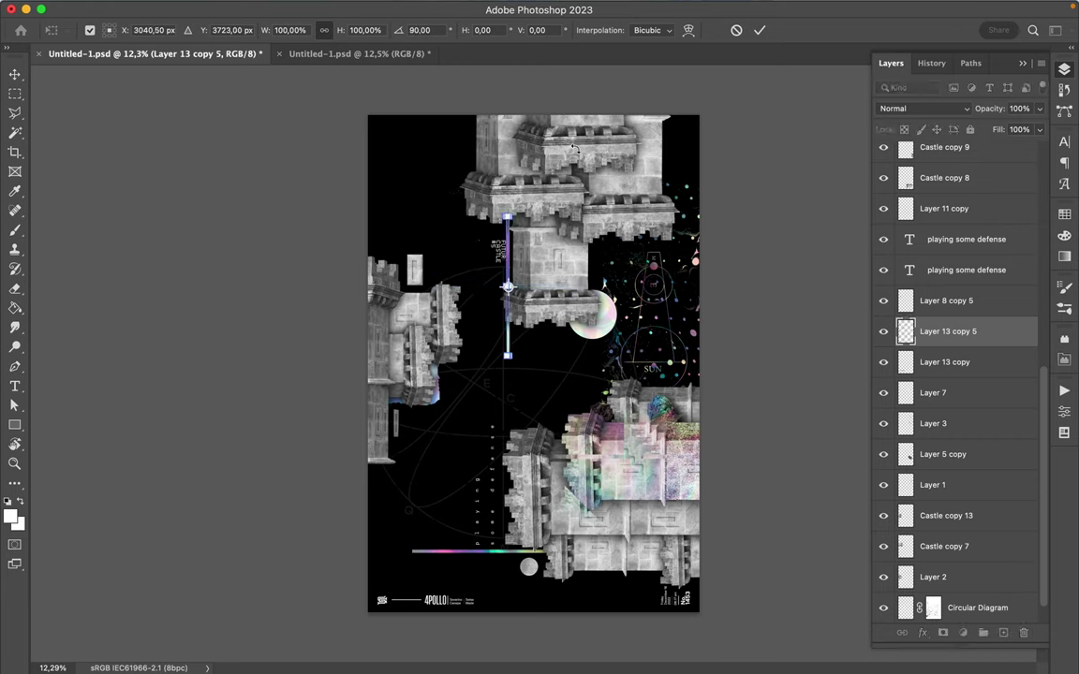
pyautogui.press('Return')
pyautogui.moveTo(518, 268); pyautogui.dragTo(512, 241)
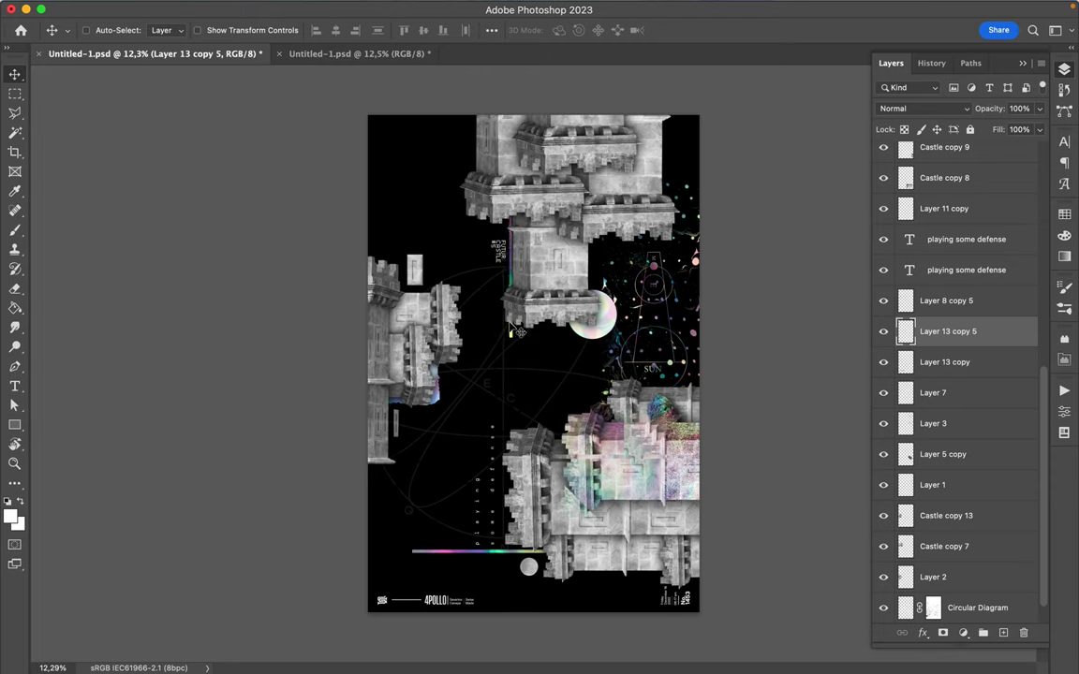
pyautogui.moveTo(512, 331); pyautogui.dragTo(514, 299)
# - Duplicate the bar below the central tower and stack it between Castle copy 5 and Castle copy 4
pyautogui.moveTo(512, 281); pyautogui.dragTo(545, 316)
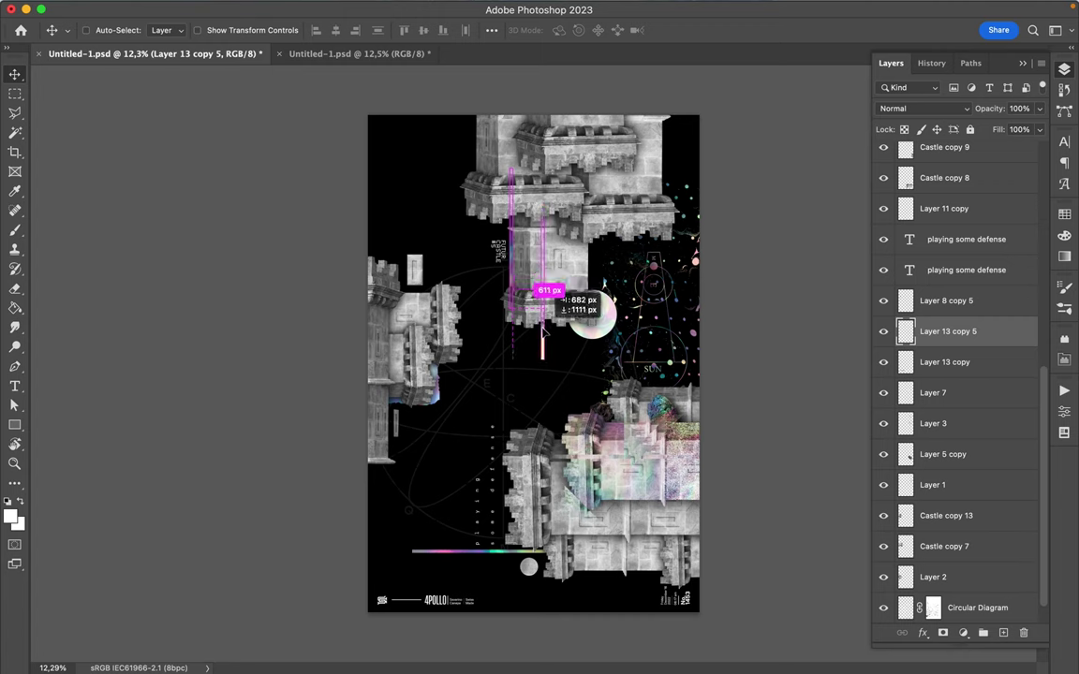
pyautogui.moveTo(543, 317); pyautogui.dragTo(550, 334)
pyautogui.moveTo(994, 328); pyautogui.dragTo(965, 120)
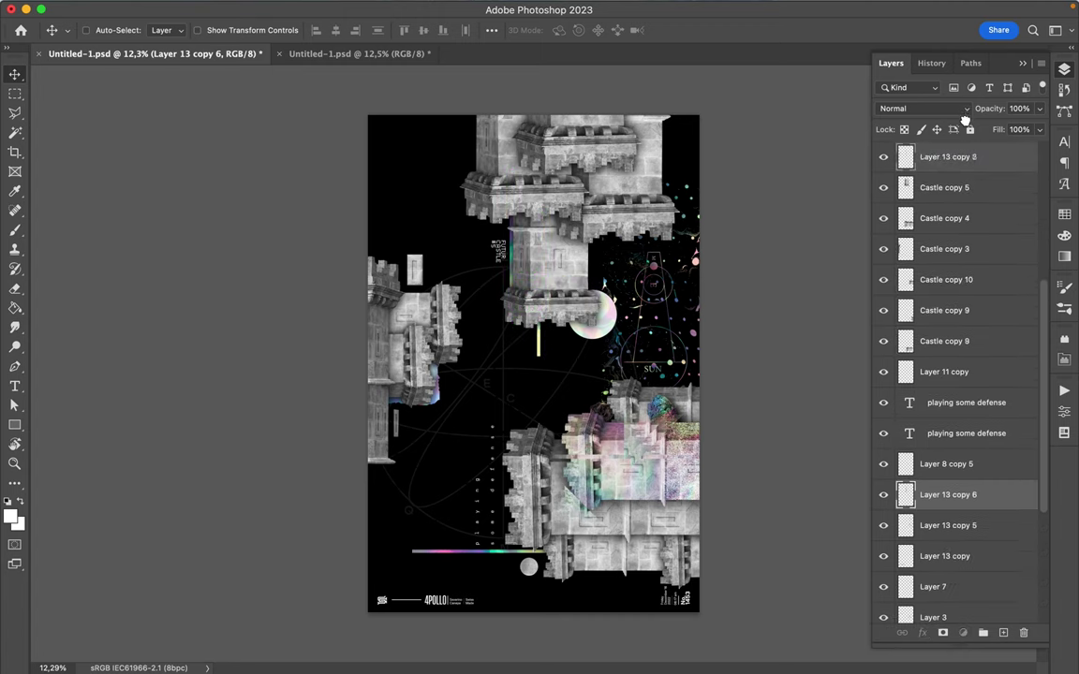
pyautogui.moveTo(965, 120)
pyautogui.mouseDown()
pyautogui.moveTo(961, 201)
pyautogui.moveTo(947, 173)
pyautogui.mouseUp()
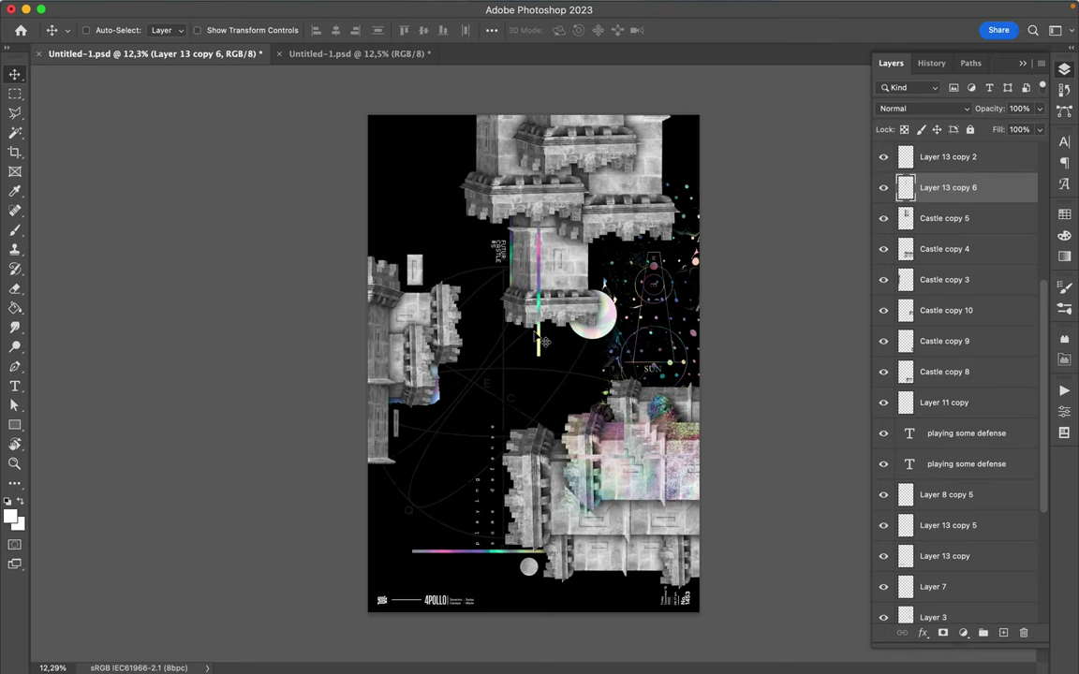
pyautogui.scroll(2, 394, 339)
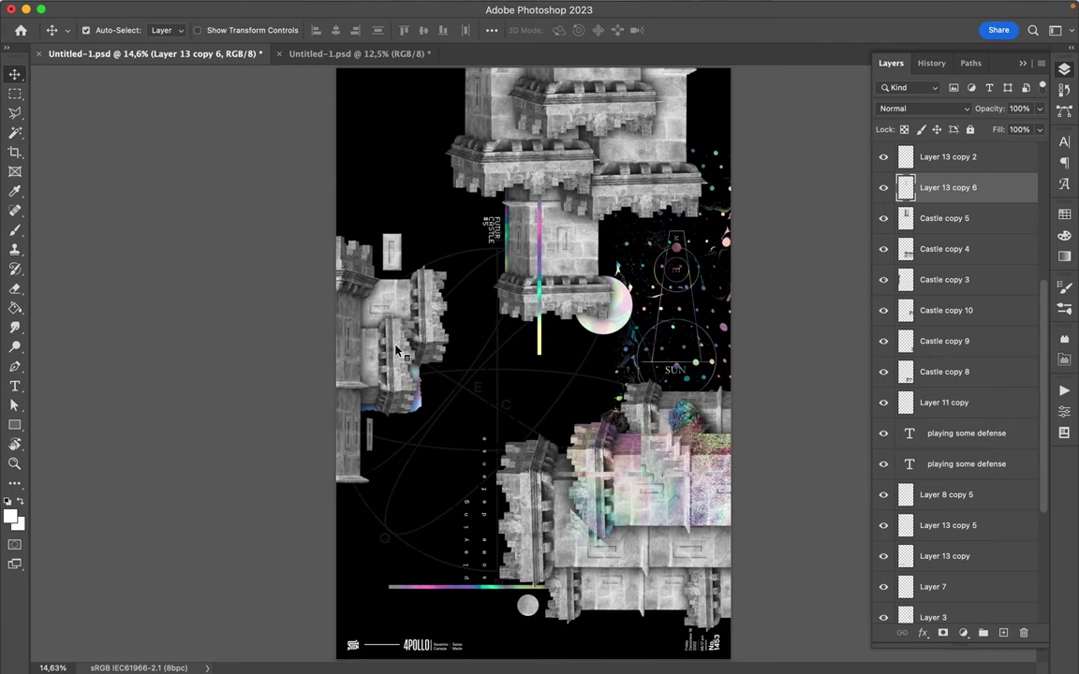
# - Select the lower-right holographic castle layer and begin a Polygonal Lasso wedge around it
pyautogui.click(397, 351)
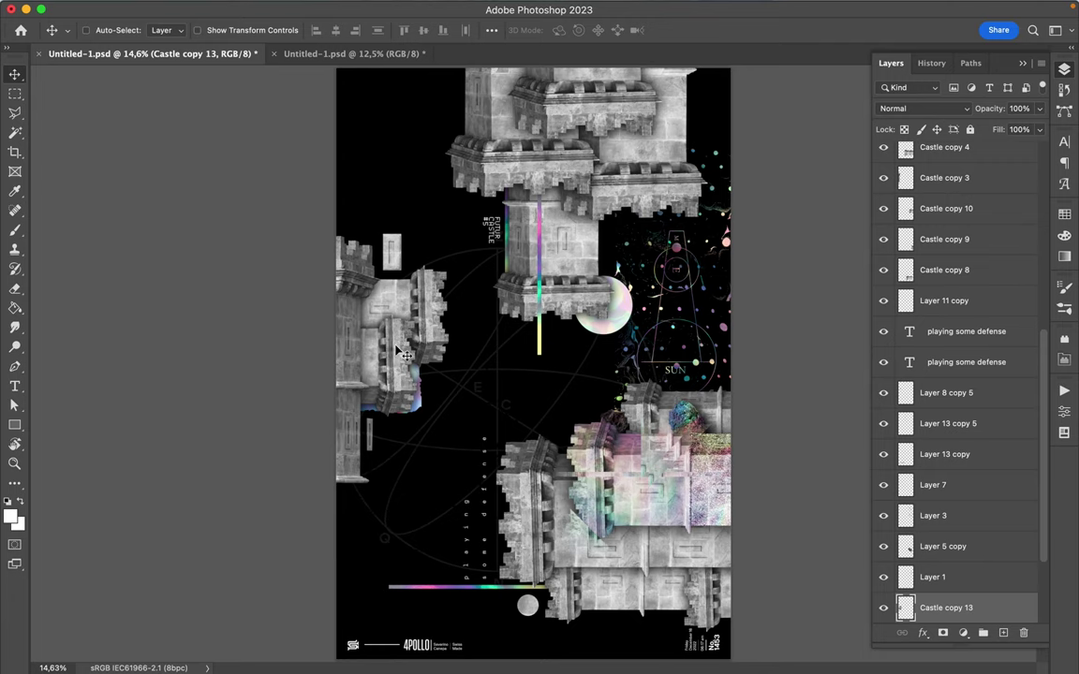
pyautogui.keyDown('super'); pyautogui.click(609, 459); pyautogui.keyUp('super')
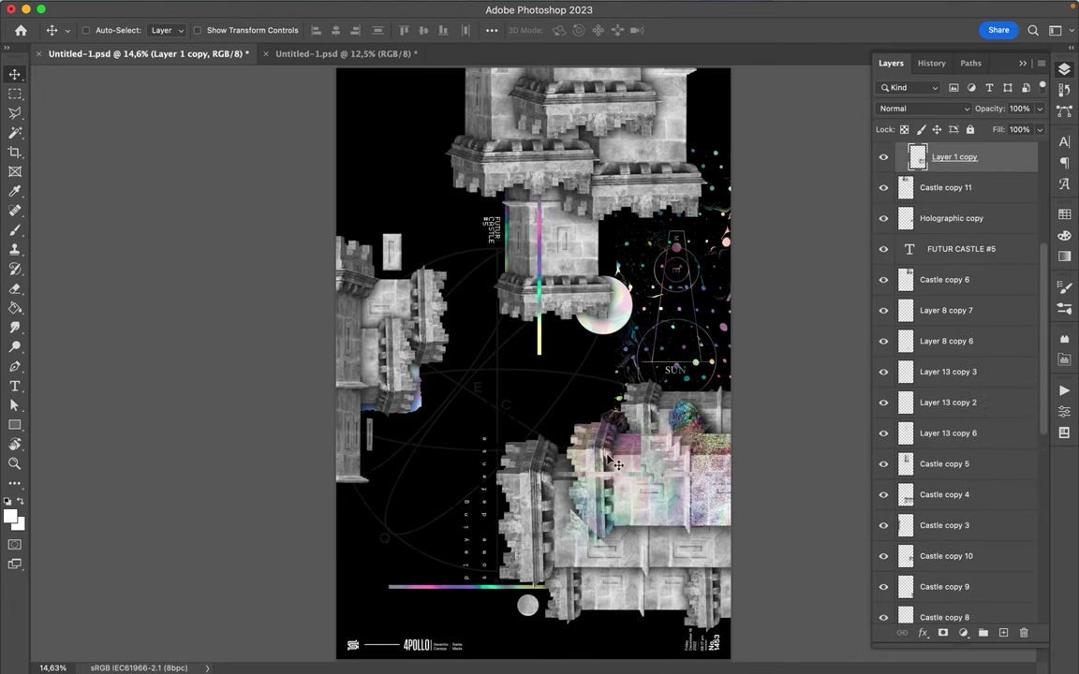
pyautogui.press('l')
pyautogui.click(569, 499)
pyautogui.click(646, 418)
pyautogui.click(572, 408)
pyautogui.click(536, 436)
# - Finish the wedge outline, copy it to new Layer 8, and move it toward the left castle
pyautogui.press('BackSpace')
pyautogui.press('BackSpace')
pyautogui.click(497, 389)
pyautogui.click(497, 597)
pyautogui.doubleClick(573, 507)
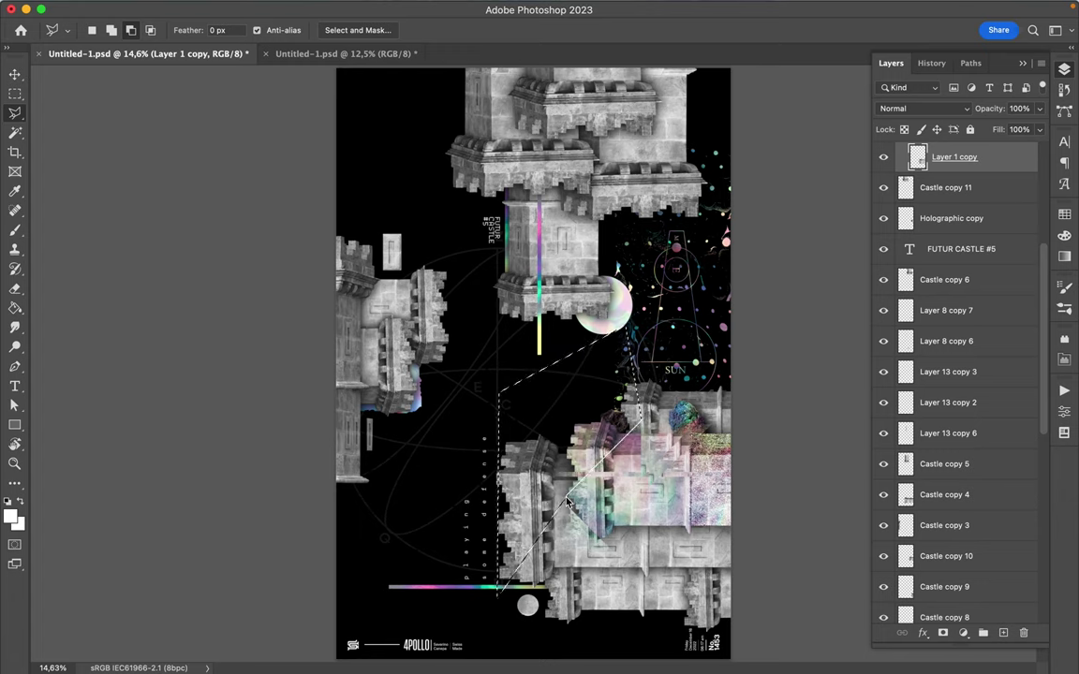
pyautogui.hotkey('ctrl', 'j')
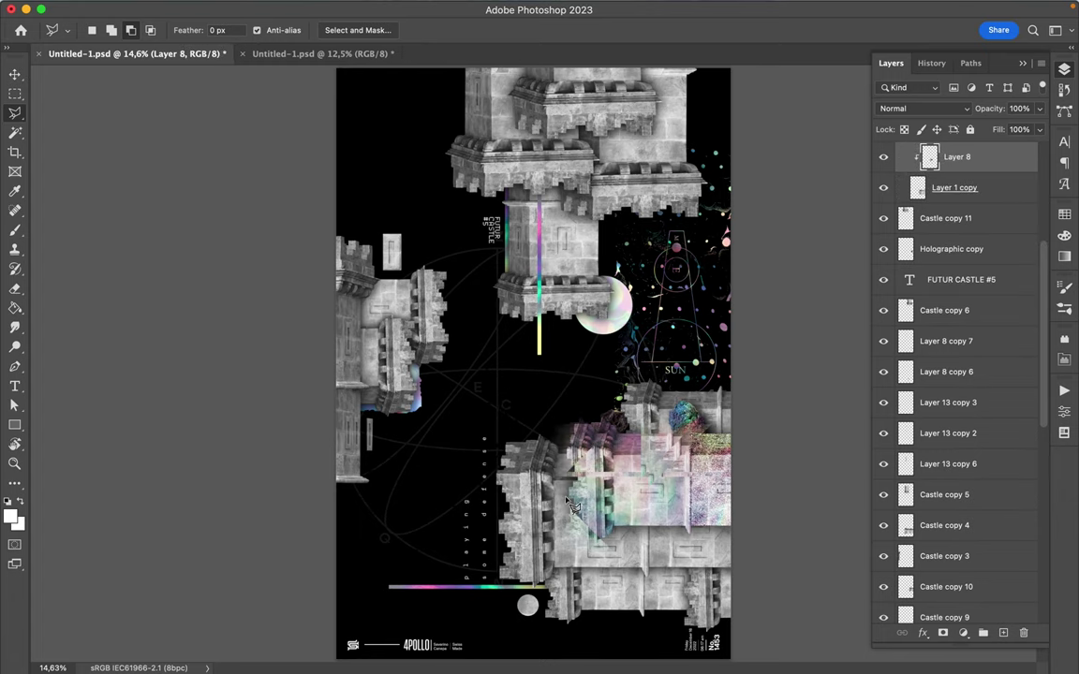
pyautogui.press('v')
pyautogui.moveTo(540, 453); pyautogui.dragTo(422, 346)
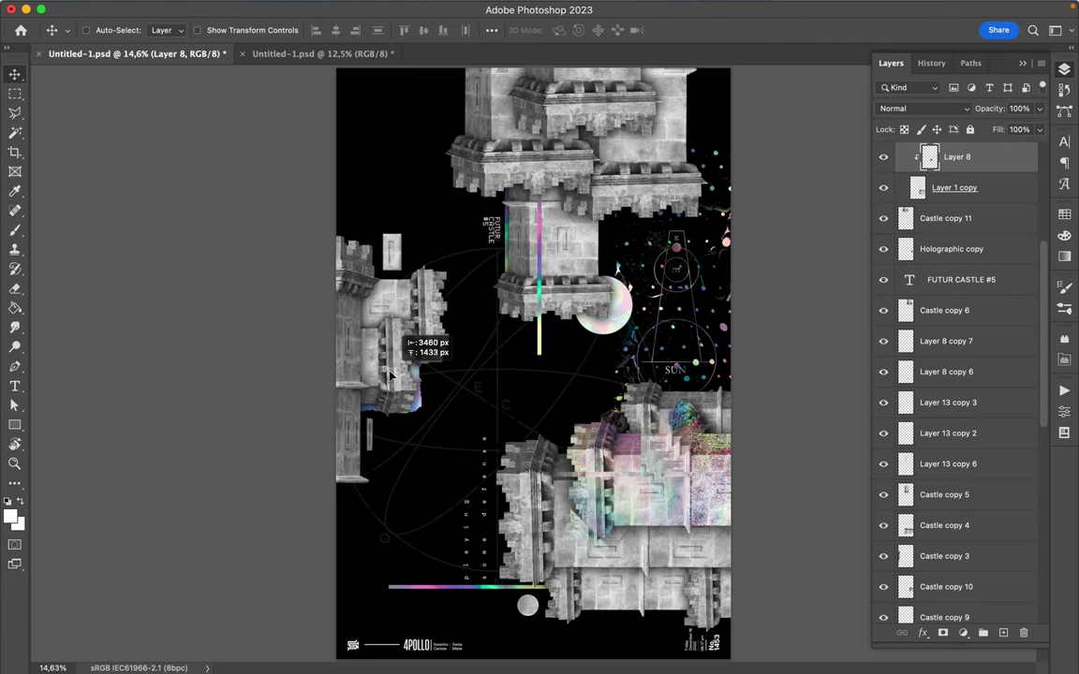
# - Move Layer 8 out of Group 1, flip the slice horizontally, and position it
pyautogui.scroll(5, 990, 228)
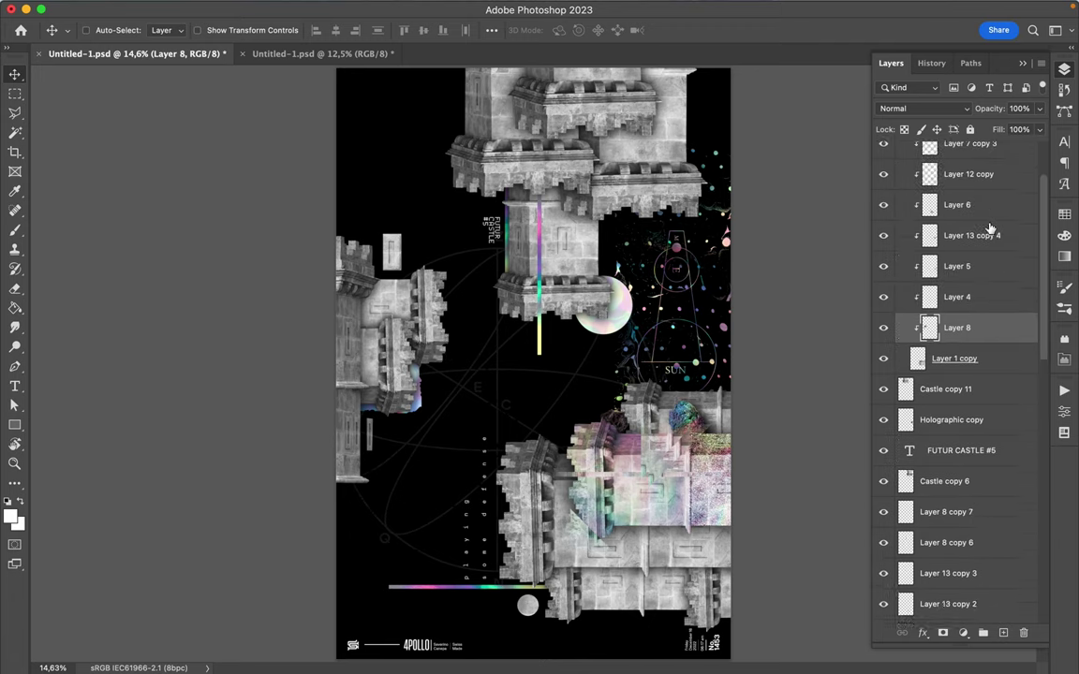
pyautogui.scroll(2, 990, 227)
pyautogui.moveTo(987, 378); pyautogui.dragTo(962, 158)
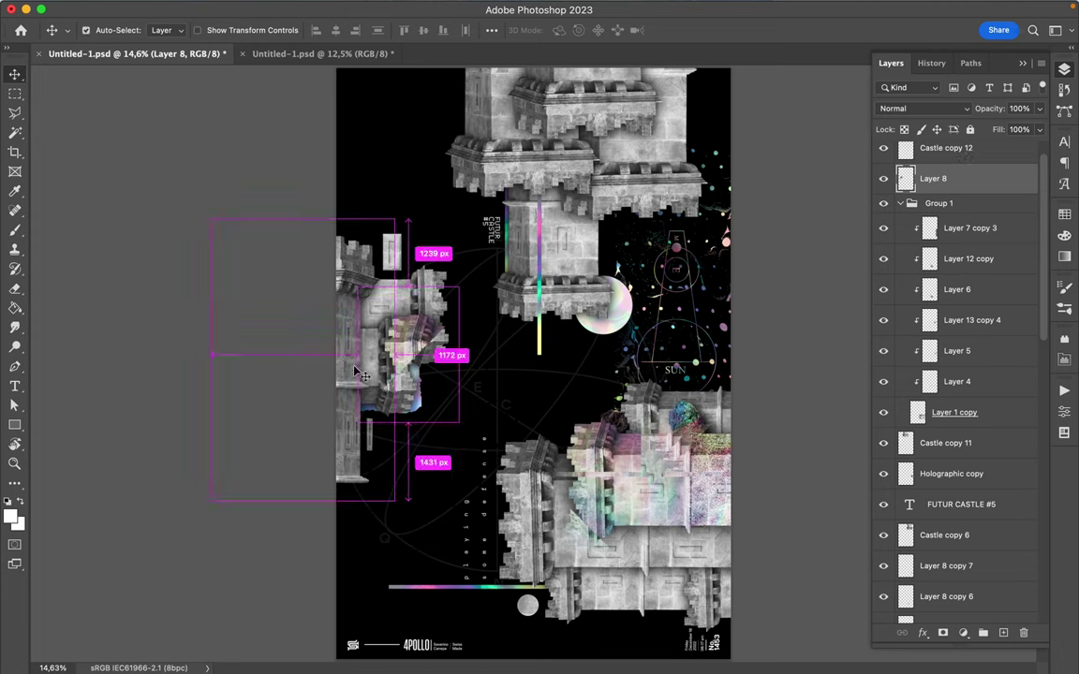
pyautogui.hotkey('ctrl', 't')
pyautogui.moveTo(370, 358); pyautogui.dragTo(376, 300)
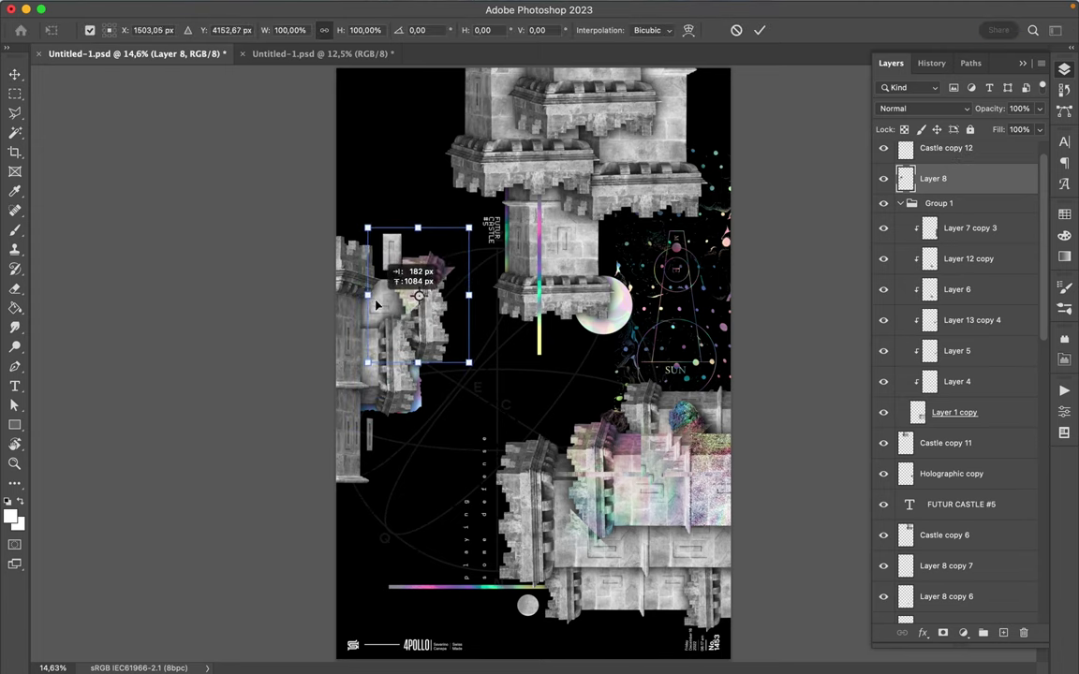
pyautogui.moveTo(375, 300); pyautogui.dragTo(404, 310)
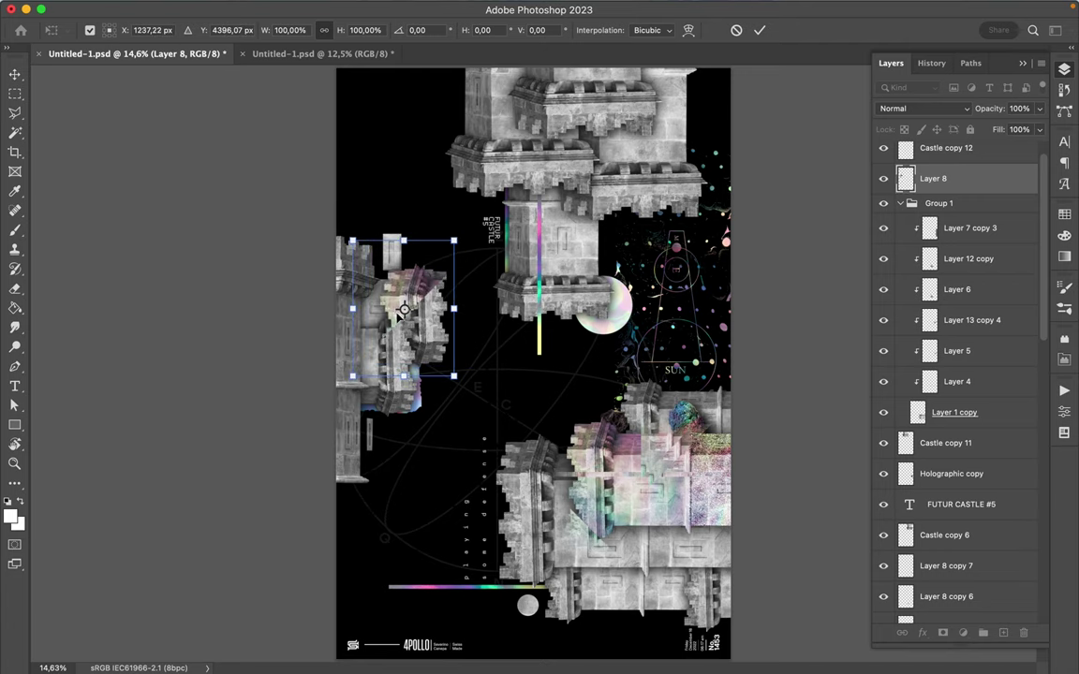
pyautogui.moveTo(352, 308); pyautogui.dragTo(456, 308)
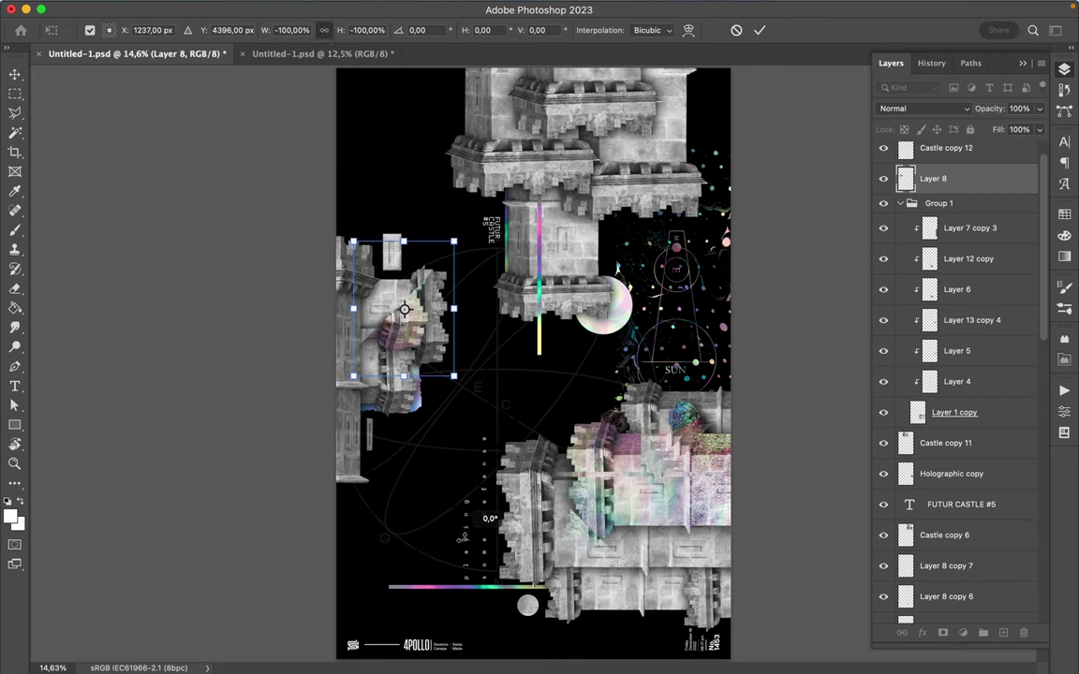
pyautogui.moveTo(423, 366); pyautogui.dragTo(440, 344)
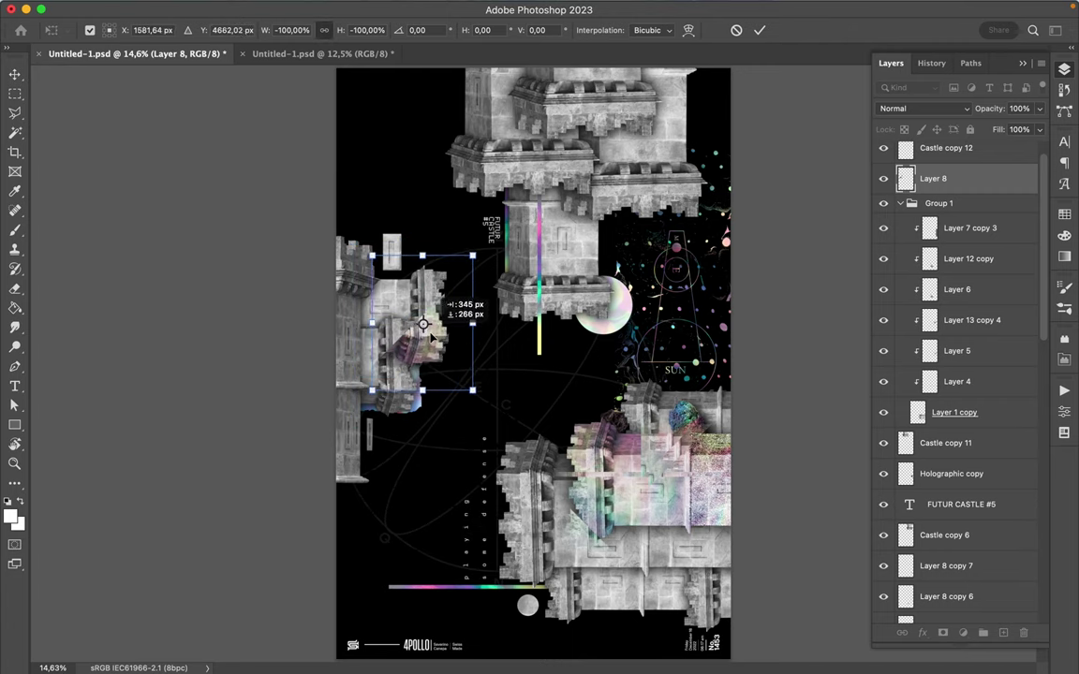
pyautogui.moveTo(439, 343); pyautogui.dragTo(443, 353)
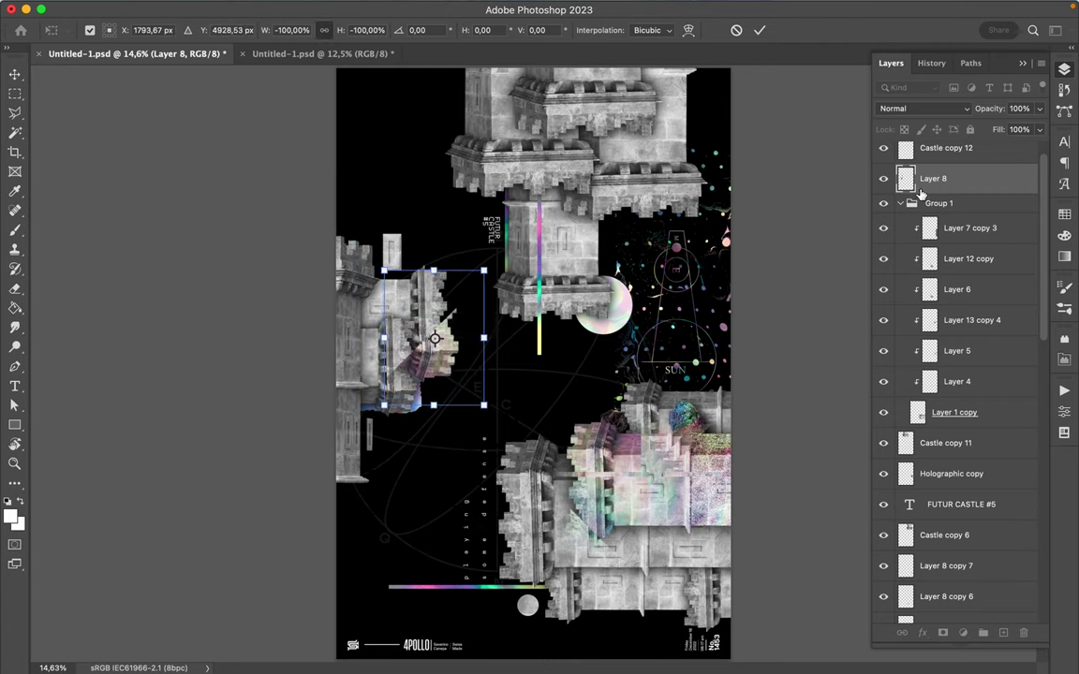
# - Restack the slice between Castle copy 13 and Castle copy 7 and move it into the gap below the tower
pyautogui.moveTo(920, 192); pyautogui.dragTo(927, 486)
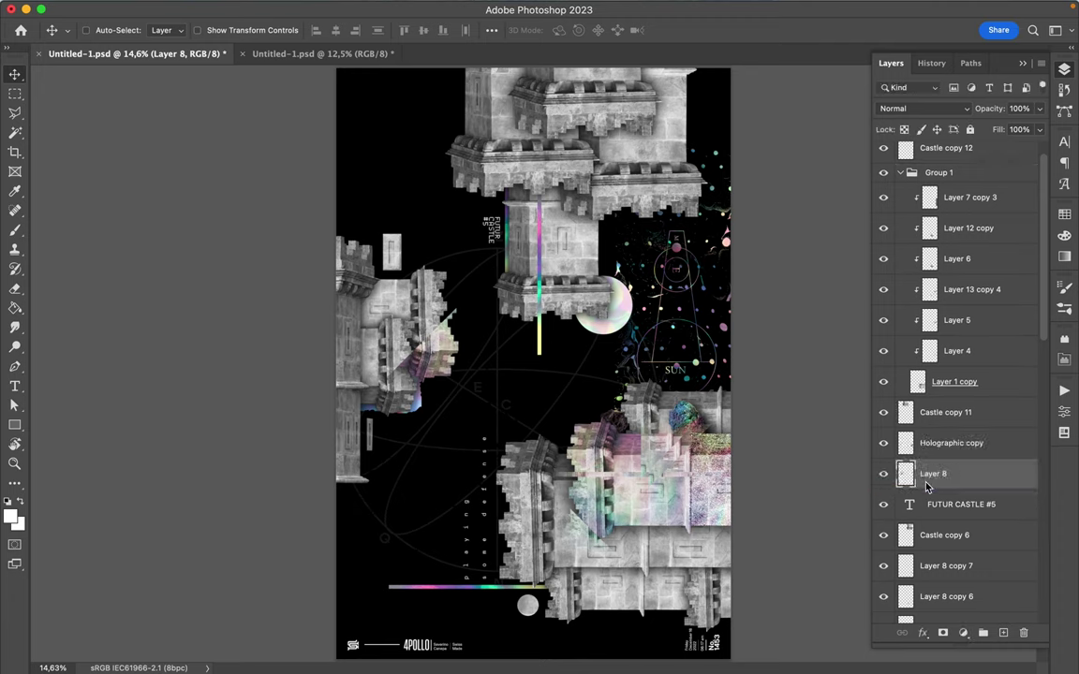
pyautogui.moveTo(926, 486); pyautogui.dragTo(927, 560)
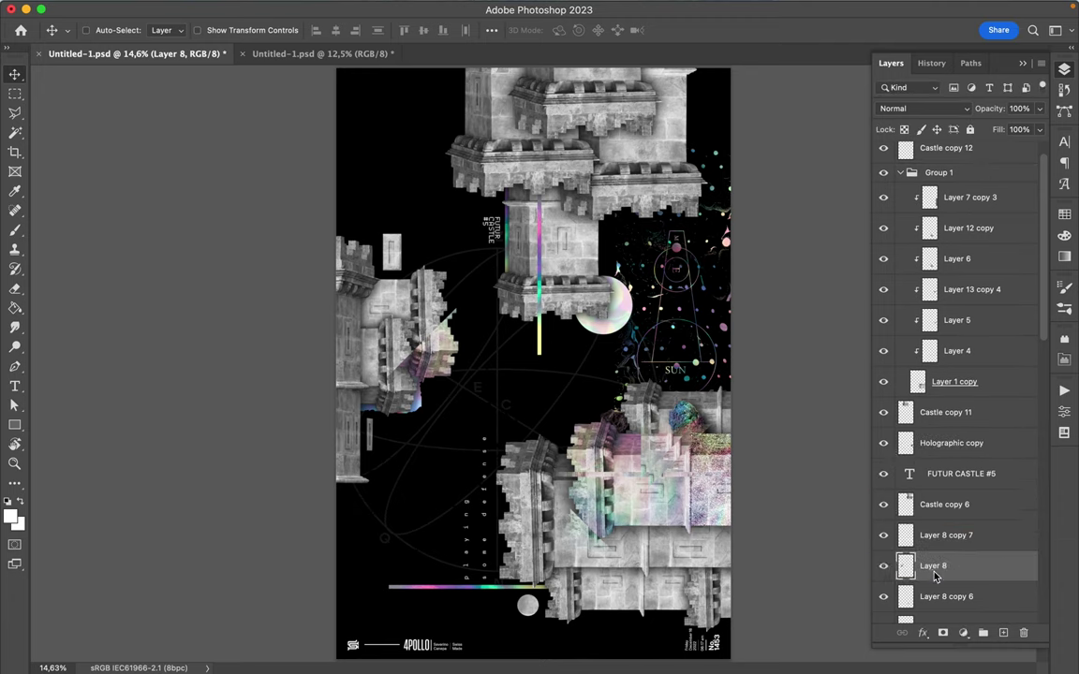
pyautogui.scroll(-5, 946, 531)
pyautogui.scroll(-2, 948, 487)
pyautogui.moveTo(949, 339); pyautogui.dragTo(946, 539)
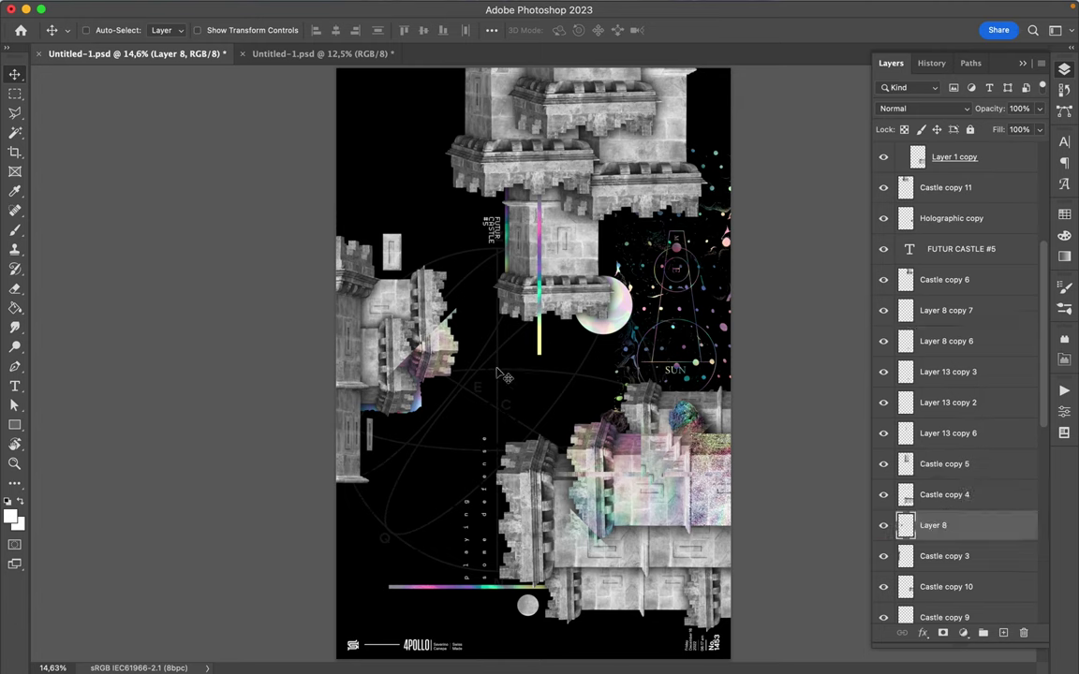
pyautogui.moveTo(946, 538)
pyautogui.mouseDown()
pyautogui.moveTo(944, 530)
pyautogui.moveTo(945, 600)
pyautogui.mouseUp()
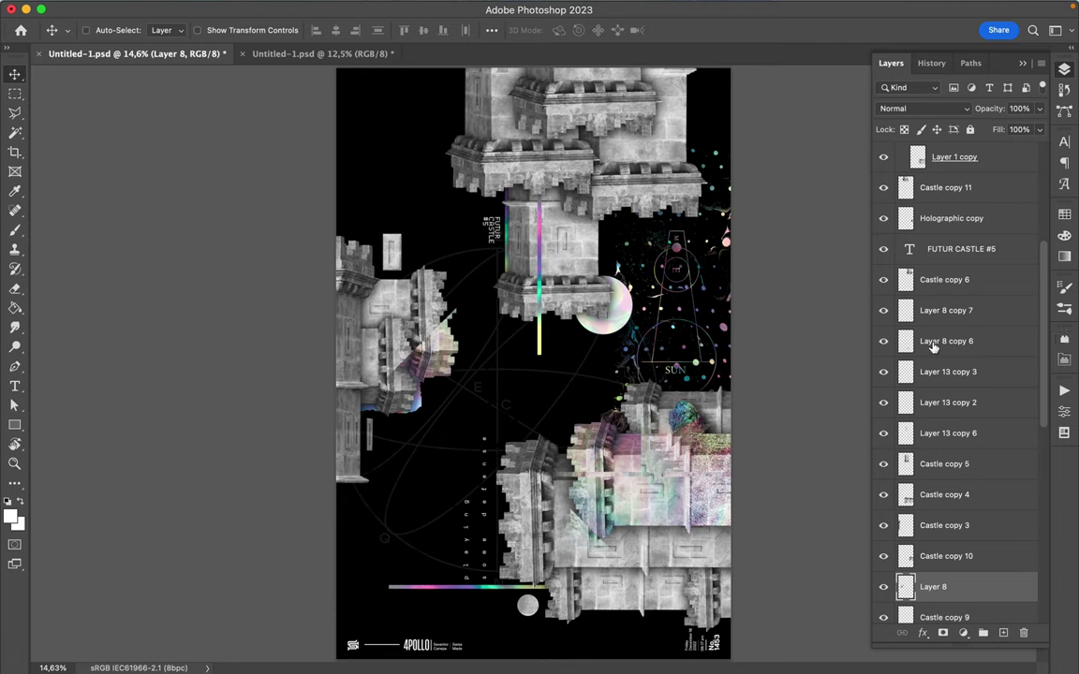
pyautogui.scroll(-5, 934, 345)
pyautogui.moveTo(940, 346); pyautogui.dragTo(939, 594)
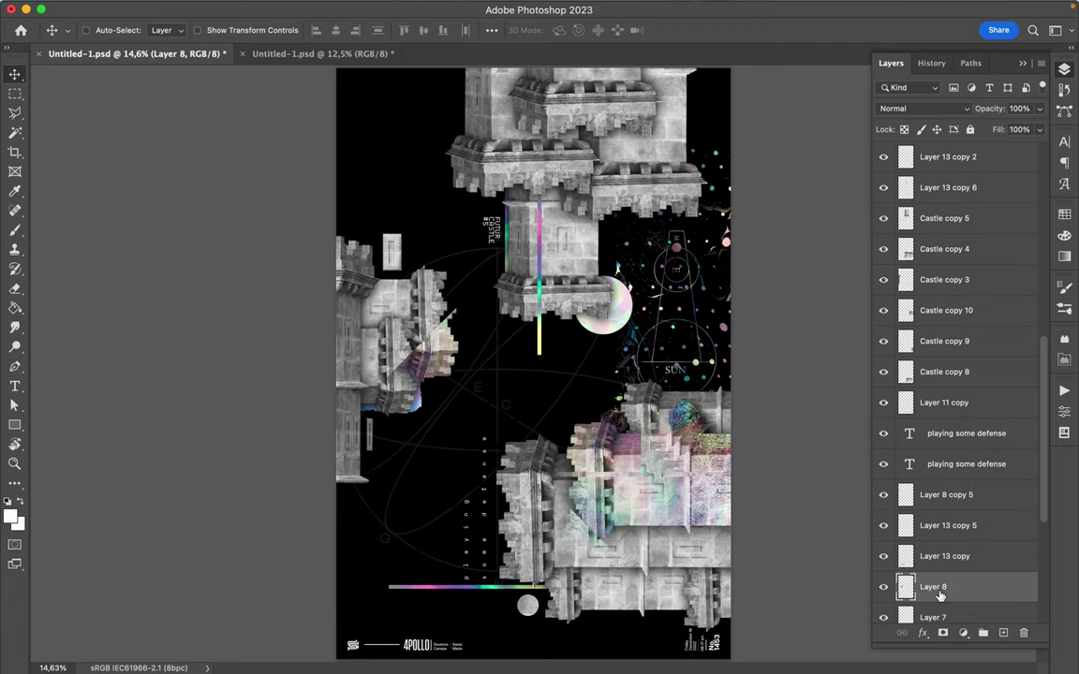
pyautogui.scroll(-3, 991, 506)
pyautogui.moveTo(958, 450); pyautogui.dragTo(961, 575)
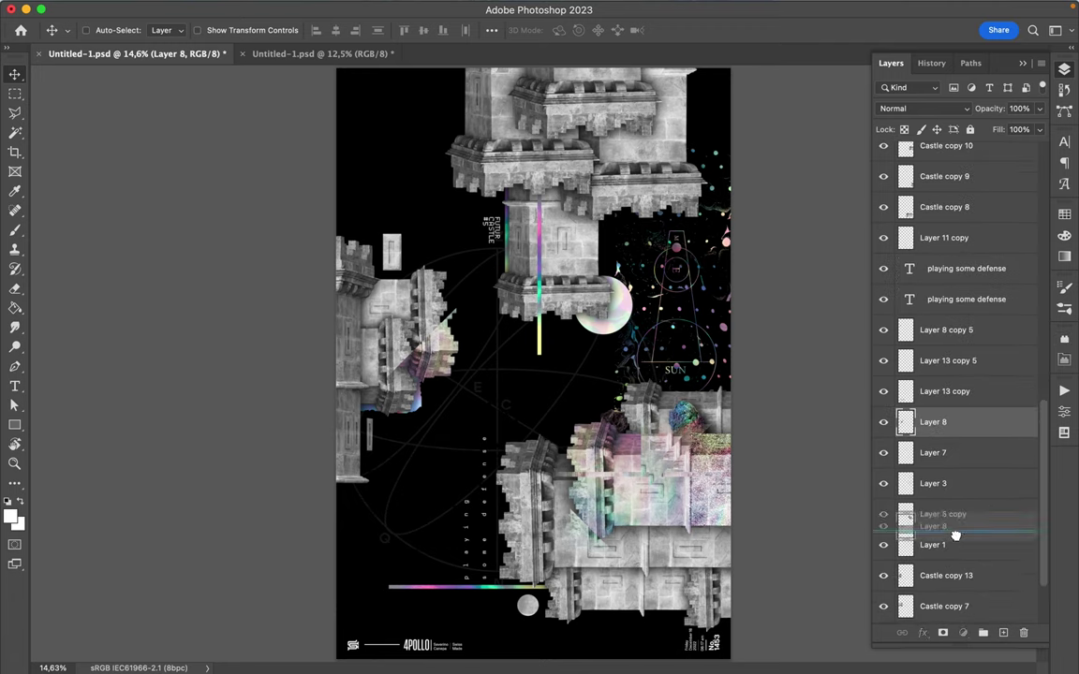
pyautogui.scroll(-1, 961, 502)
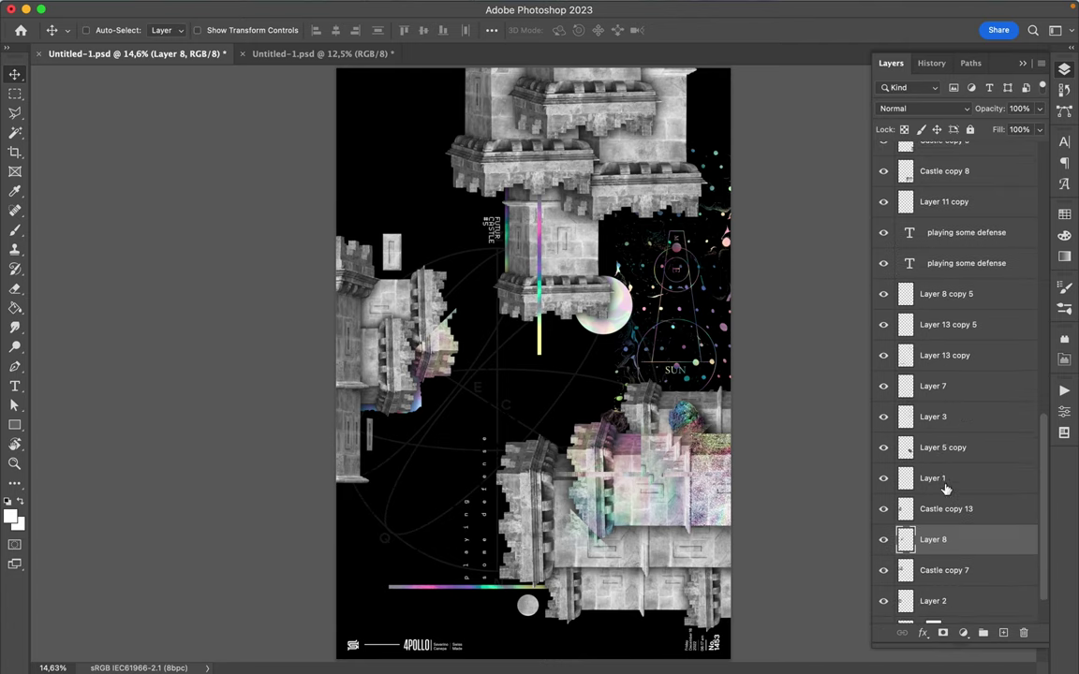
pyautogui.moveTo(444, 350); pyautogui.dragTo(497, 379)
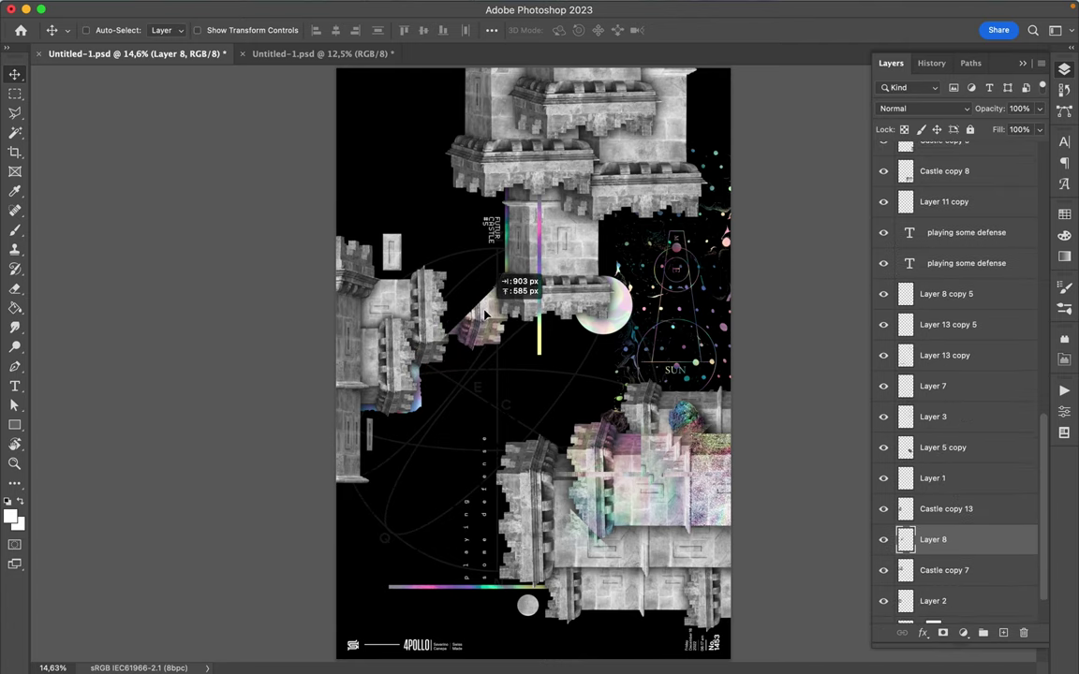
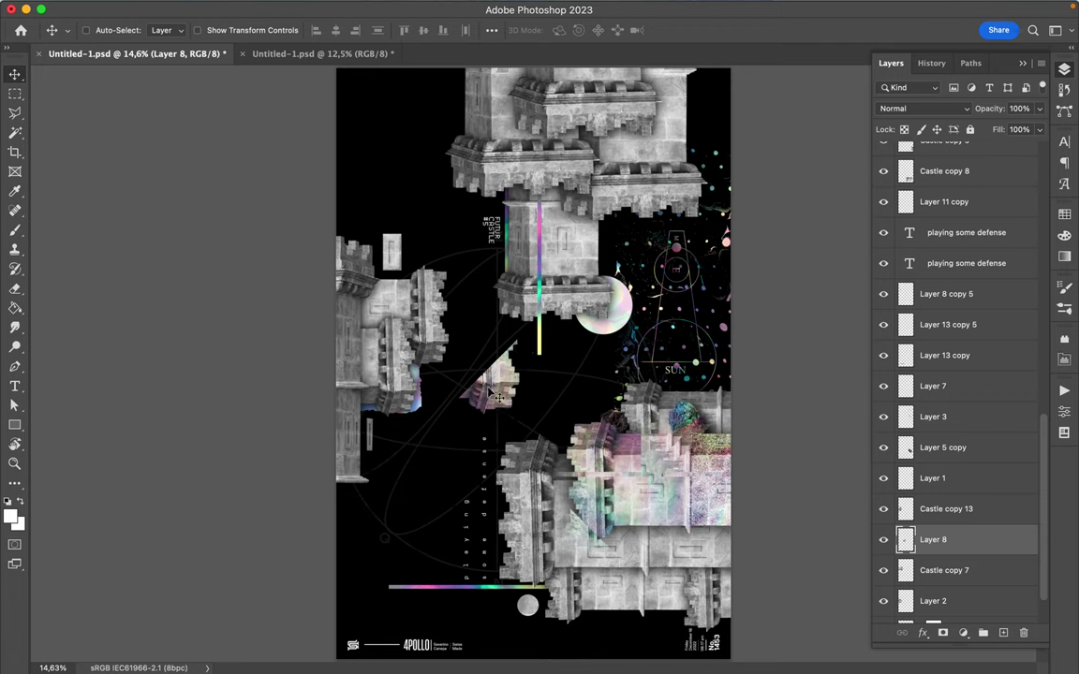
# - Delete Layer 8 and trace a polygonal selection around a lower-right castle chunk on Layer 1 copy
pyautogui.press('BackSpace')
pyautogui.click(604, 464)
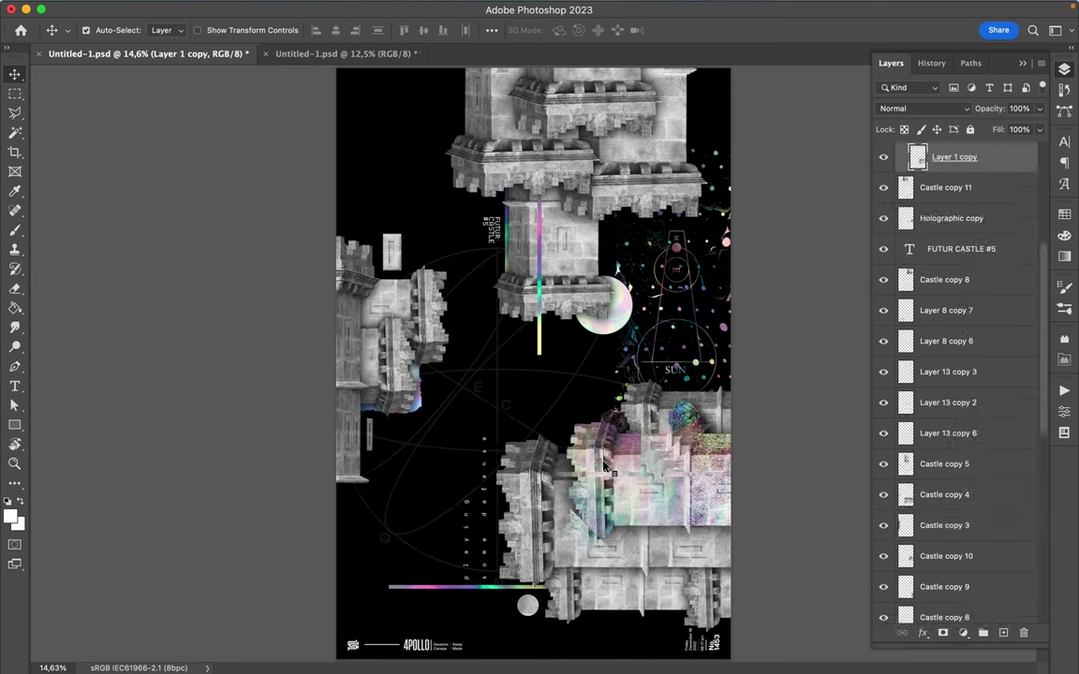
pyautogui.press('l')
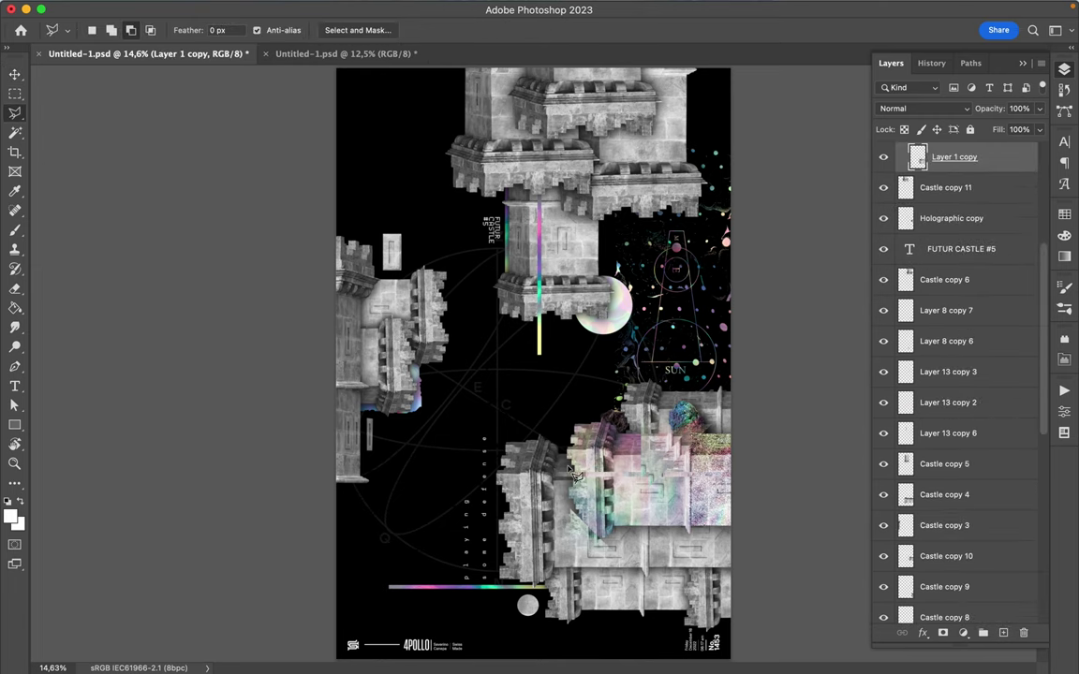
pyautogui.click(569, 480)
pyautogui.click(625, 412)
pyautogui.click(626, 332)
pyautogui.click(537, 337)
pyautogui.click(505, 434)
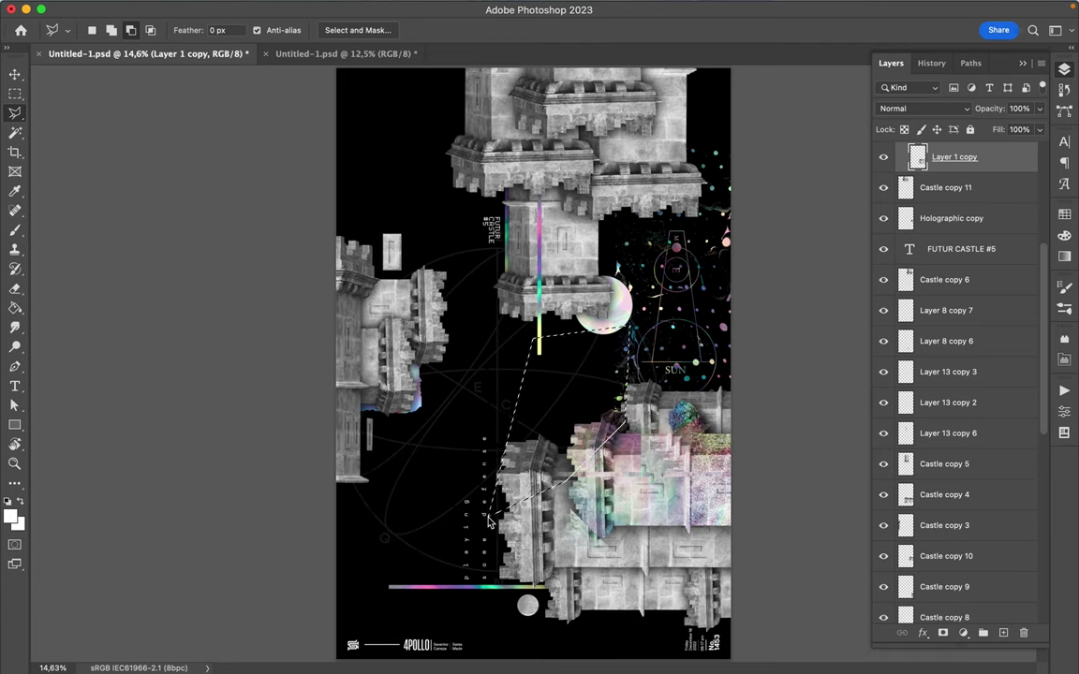
pyautogui.doubleClick(495, 526)
# - Copy the polygonal chunk onto a new layer and shift it on the canvas
pyautogui.hotkey('ctrl', 'j')
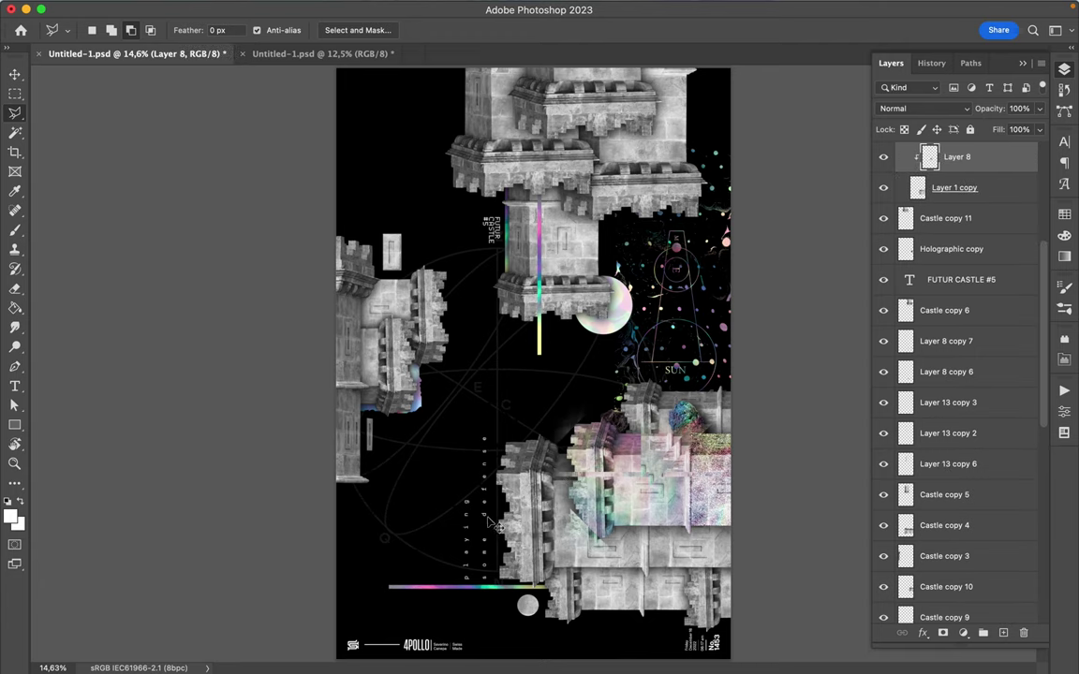
pyautogui.hotkey('ctrl', 'z')
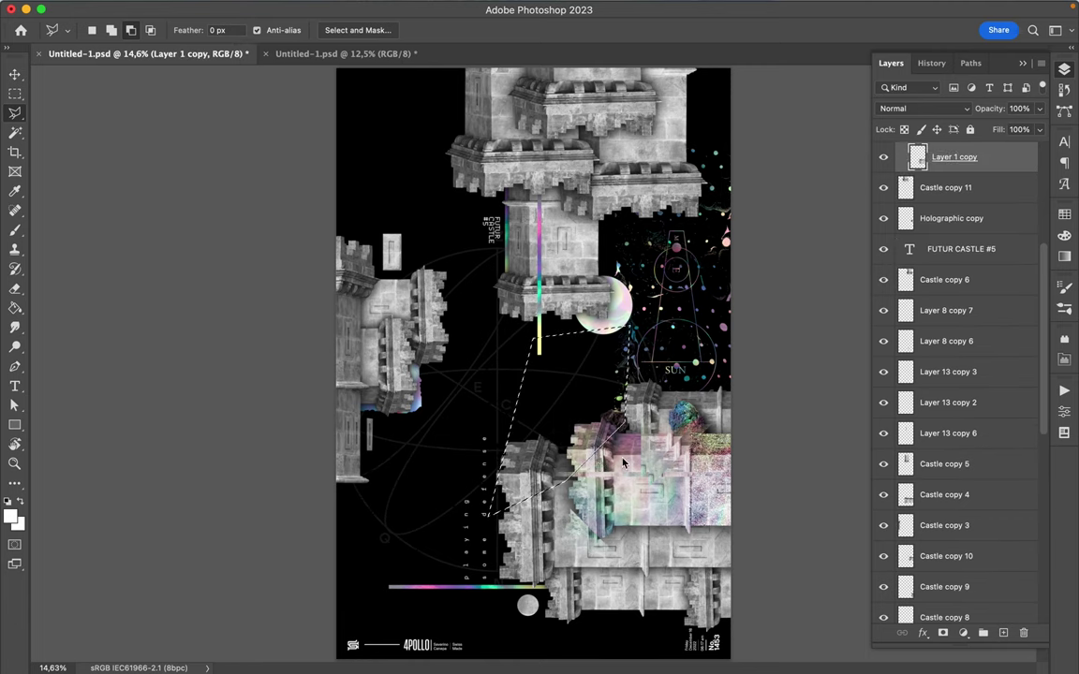
pyautogui.hotkey('ctrl', 'shift', 'z')
pyautogui.press('v')
pyautogui.moveTo(568, 433); pyautogui.dragTo(618, 487)
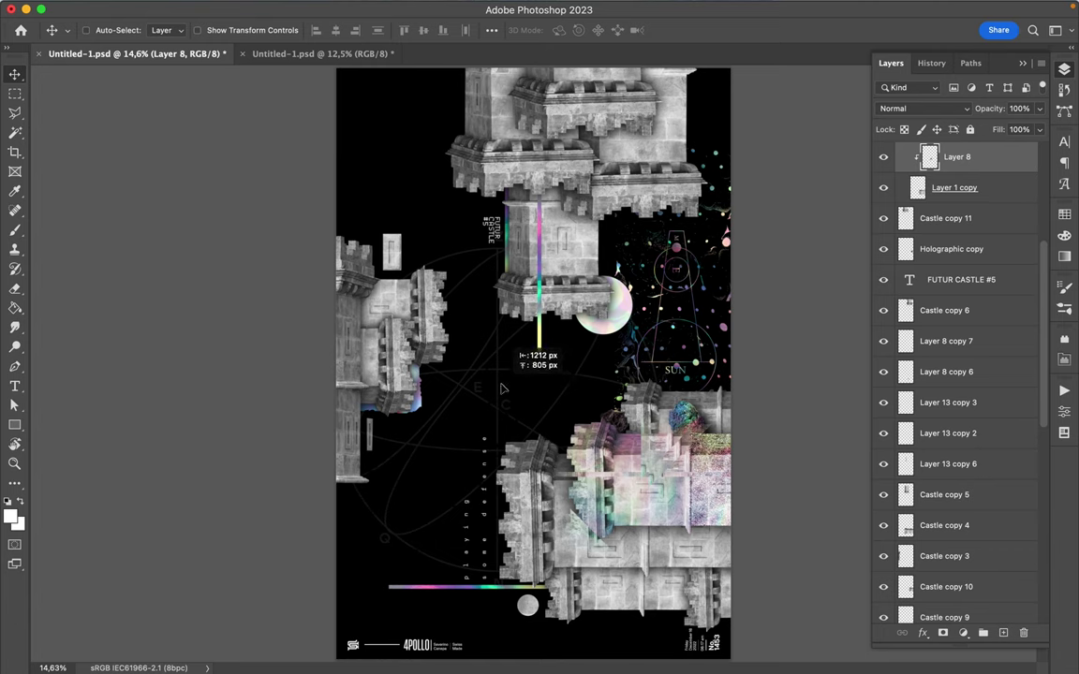
# - Return to Layer 1 copy and copy the selected chunk to a new layer again with Cmd+J
pyautogui.click(633, 499)
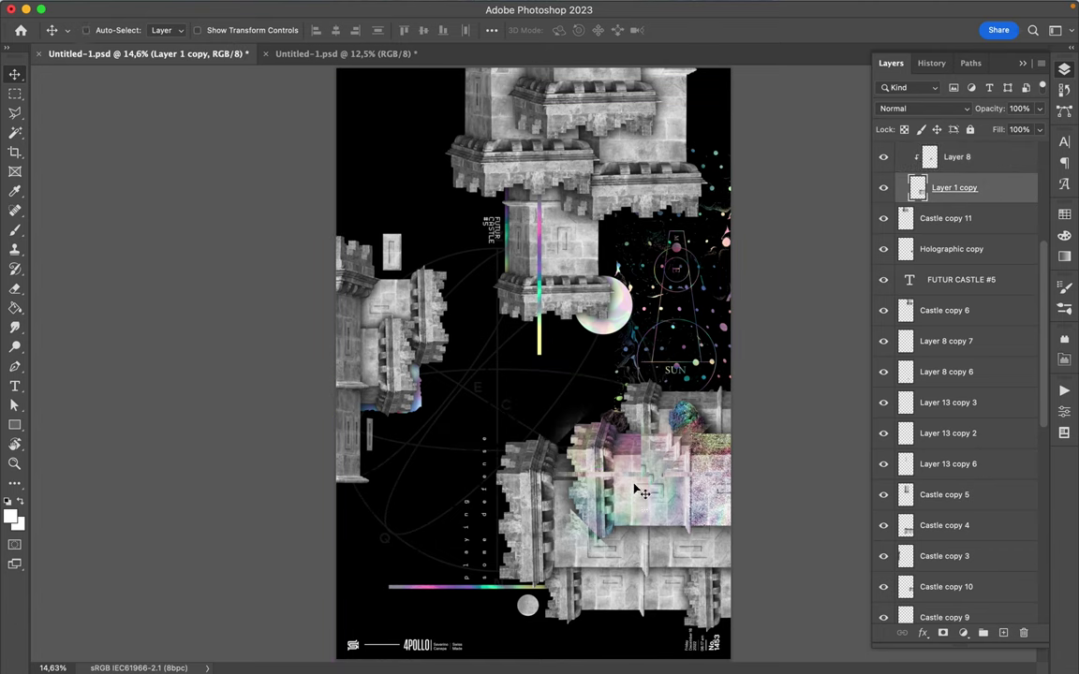
pyautogui.hotkey('ctrl', 't')
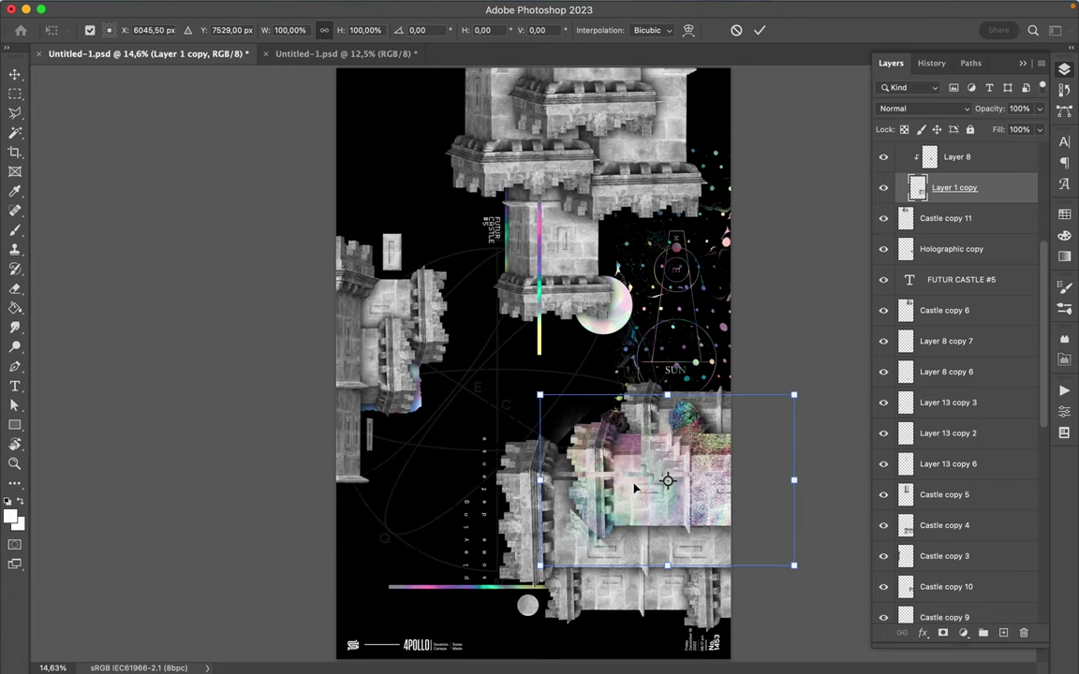
pyautogui.press('Return')
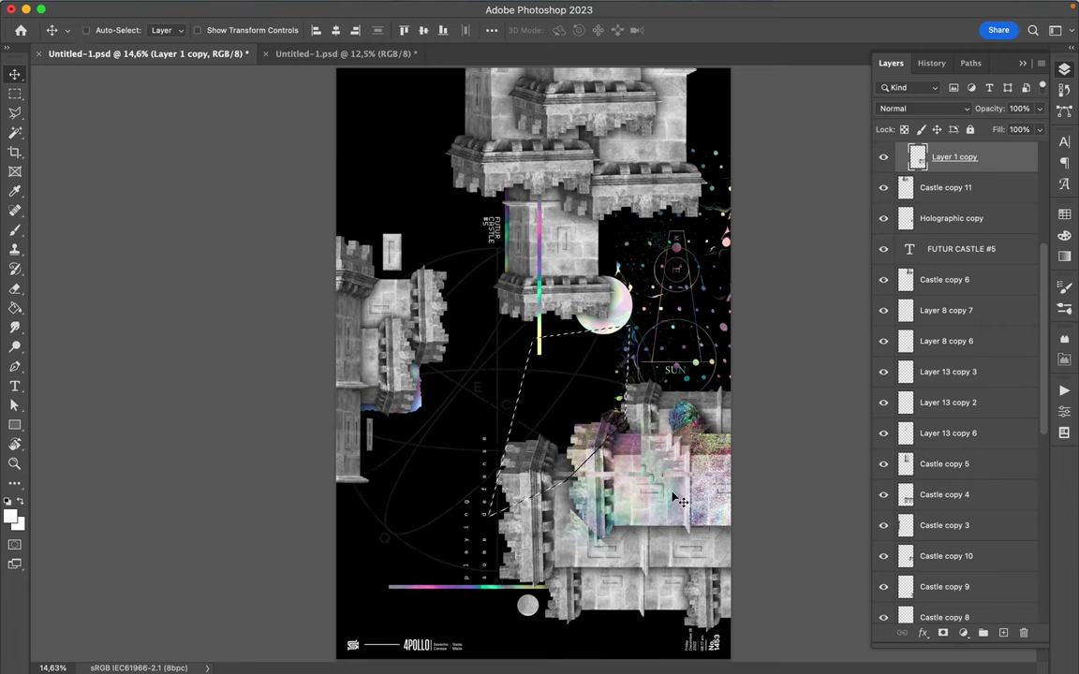
pyautogui.hotkey('ctrl', 'v')
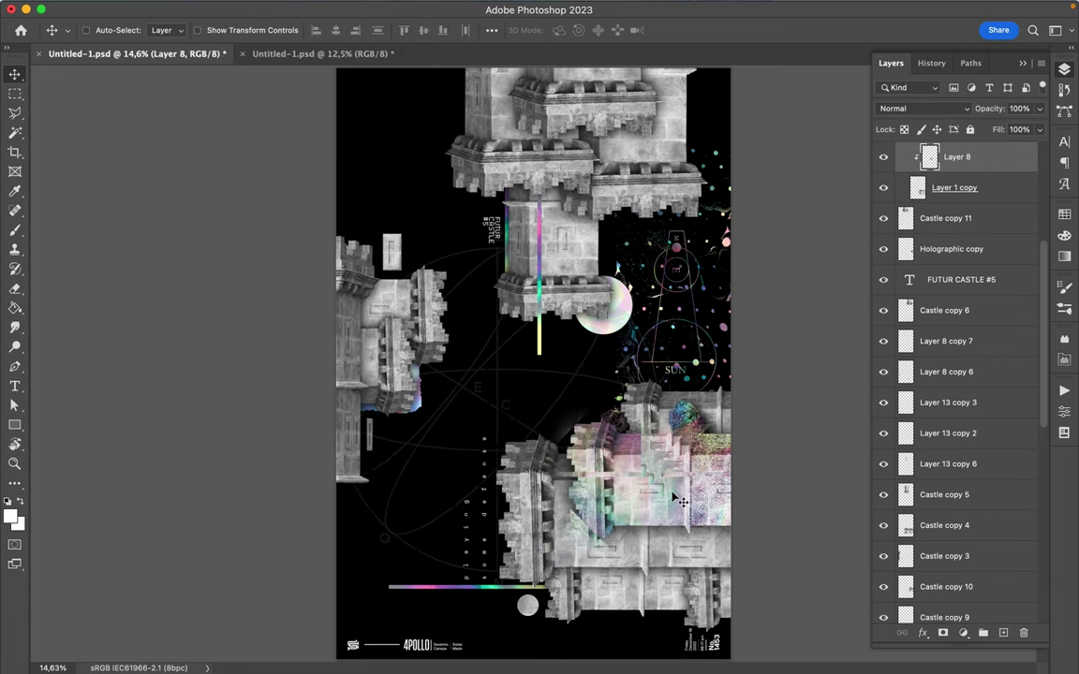
pyautogui.hotkey('ctrl', 'z')
pyautogui.scroll(5, 1014, 171)
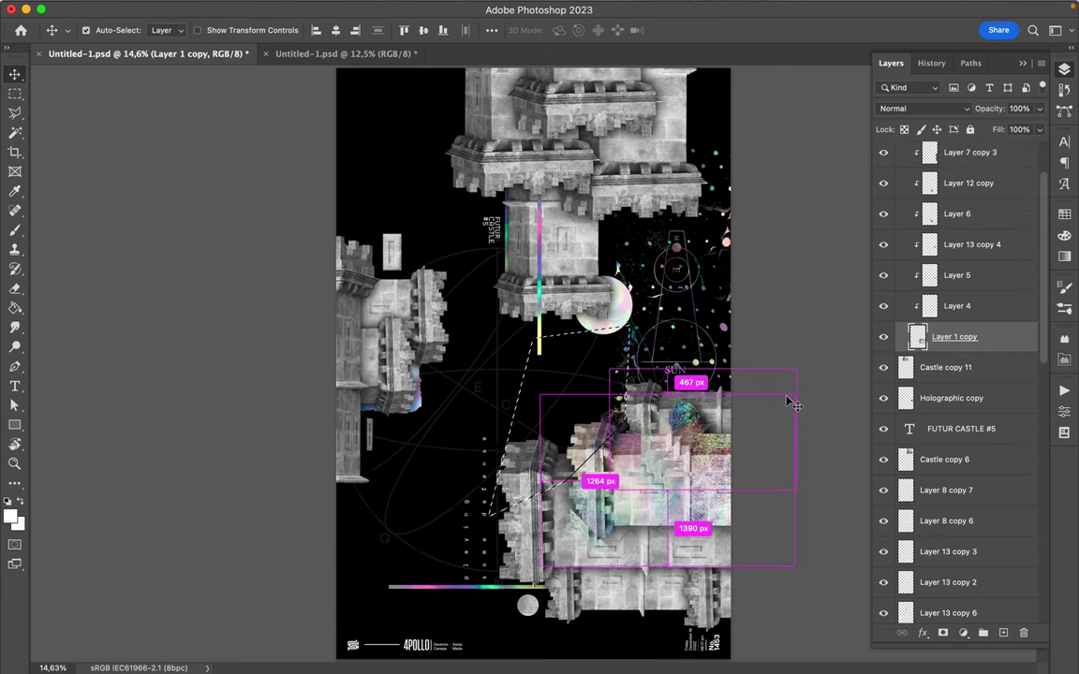
pyautogui.press('super+j')
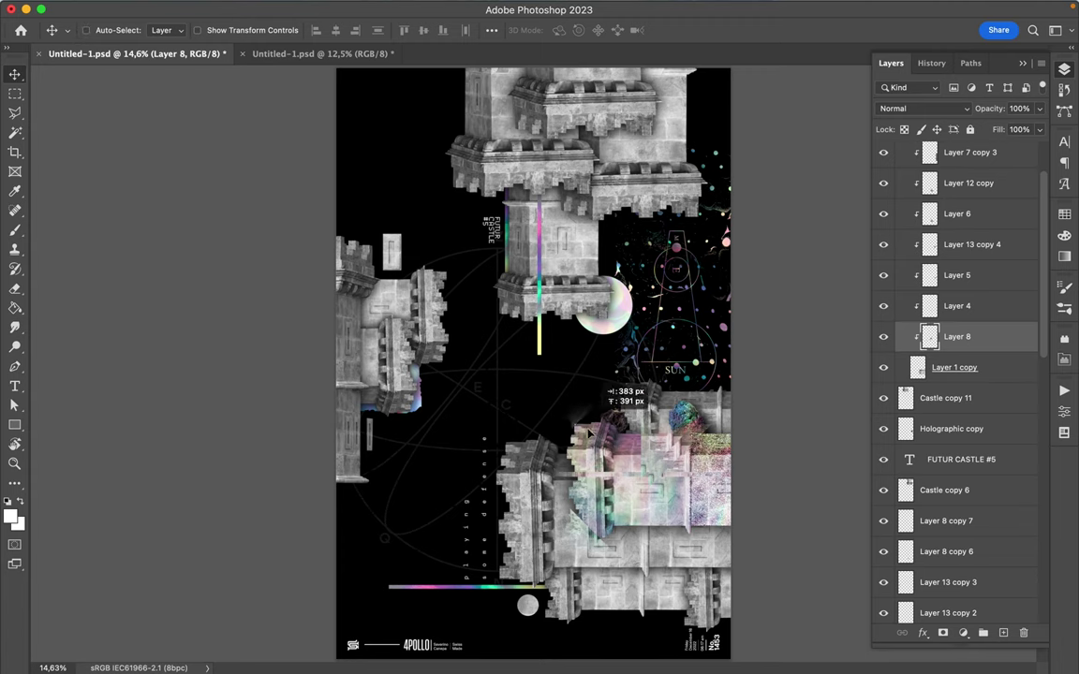
# - Drag the copied holographic chunk over the left castle
pyautogui.moveTo(591, 427); pyautogui.dragTo(597, 425)
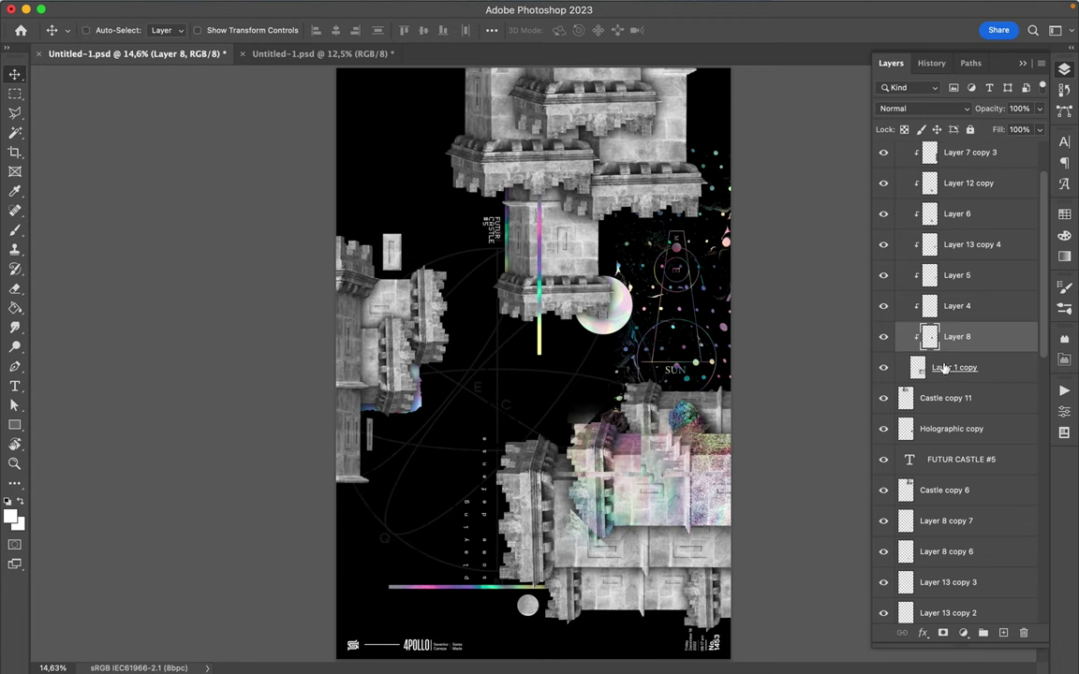
pyautogui.moveTo(962, 344); pyautogui.dragTo(941, 192)
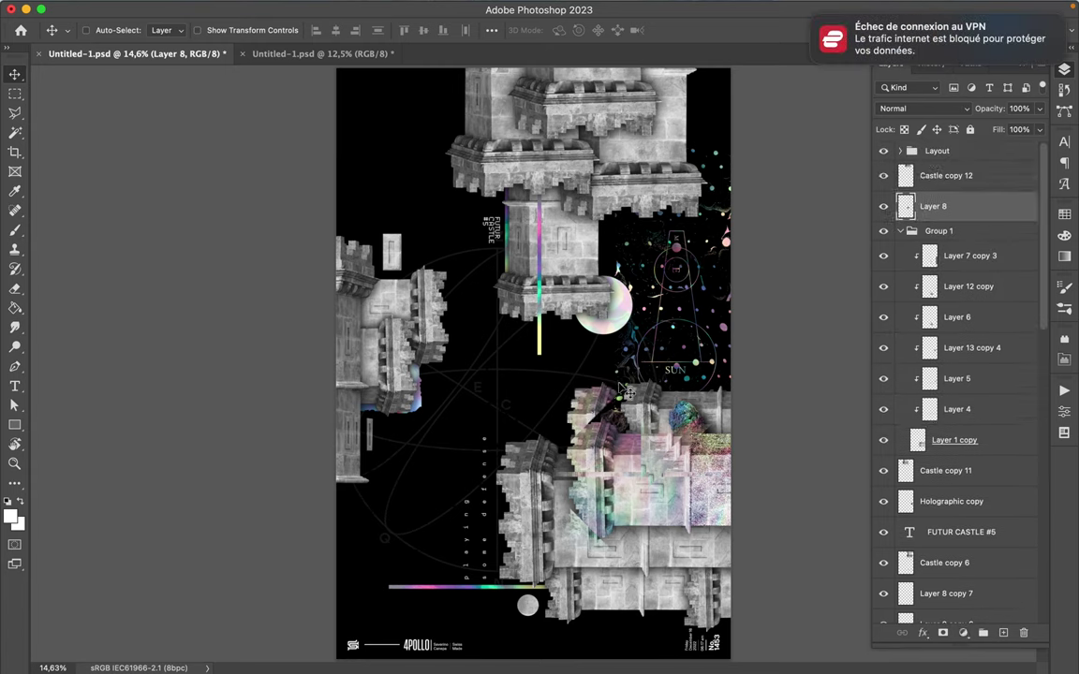
pyautogui.moveTo(599, 412); pyautogui.dragTo(438, 323)
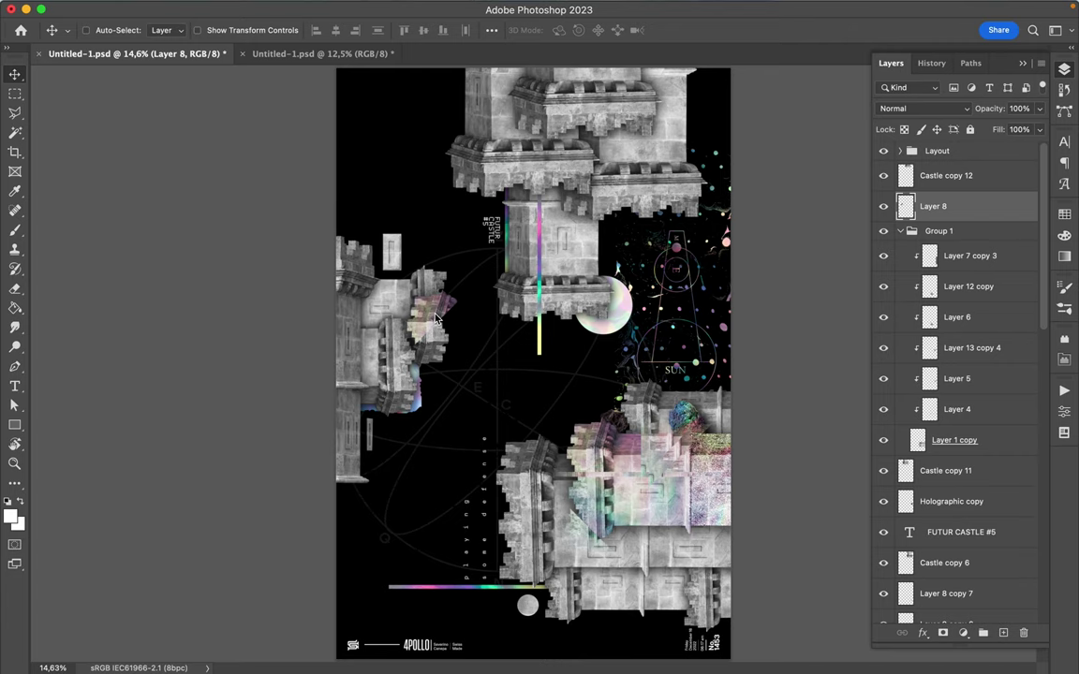
# - Rotate the chunk 180°, enlarge it to about 120%, nudge it up and lower Layer 8
pyautogui.press('super+t')
pyautogui.moveTo(379, 256)
pyautogui.mouseDown()
pyautogui.moveTo(499, 375)
pyautogui.moveTo(491, 384)
pyautogui.mouseUp()
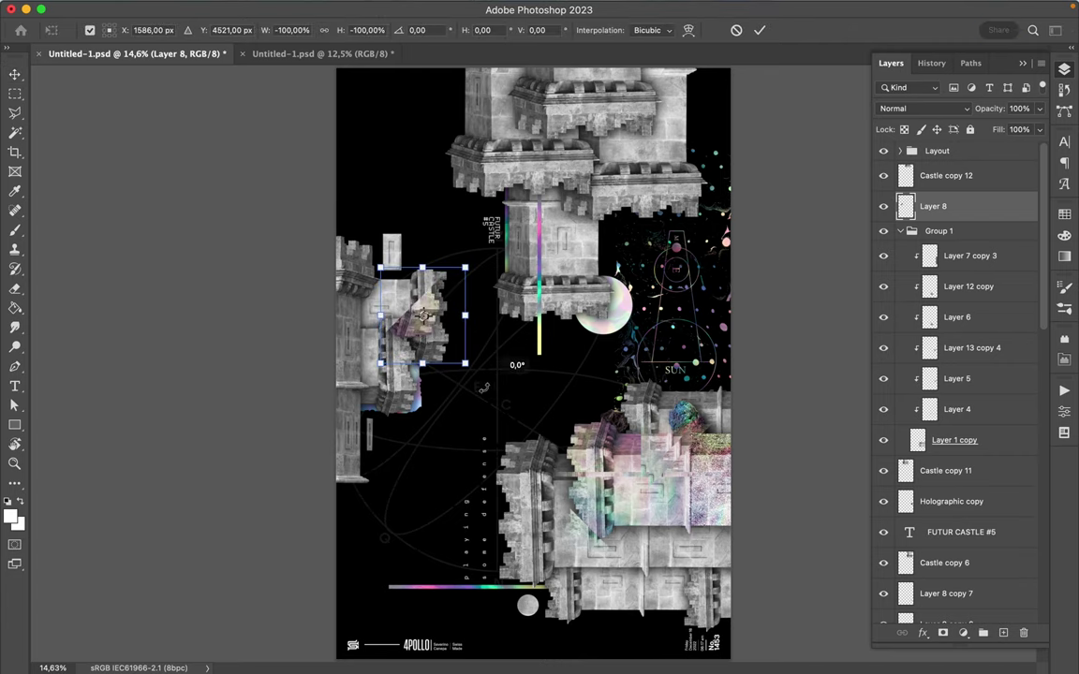
pyautogui.moveTo(438, 303)
pyautogui.mouseDown()
pyautogui.moveTo(446, 329)
pyautogui.moveTo(433, 341)
pyautogui.mouseUp()
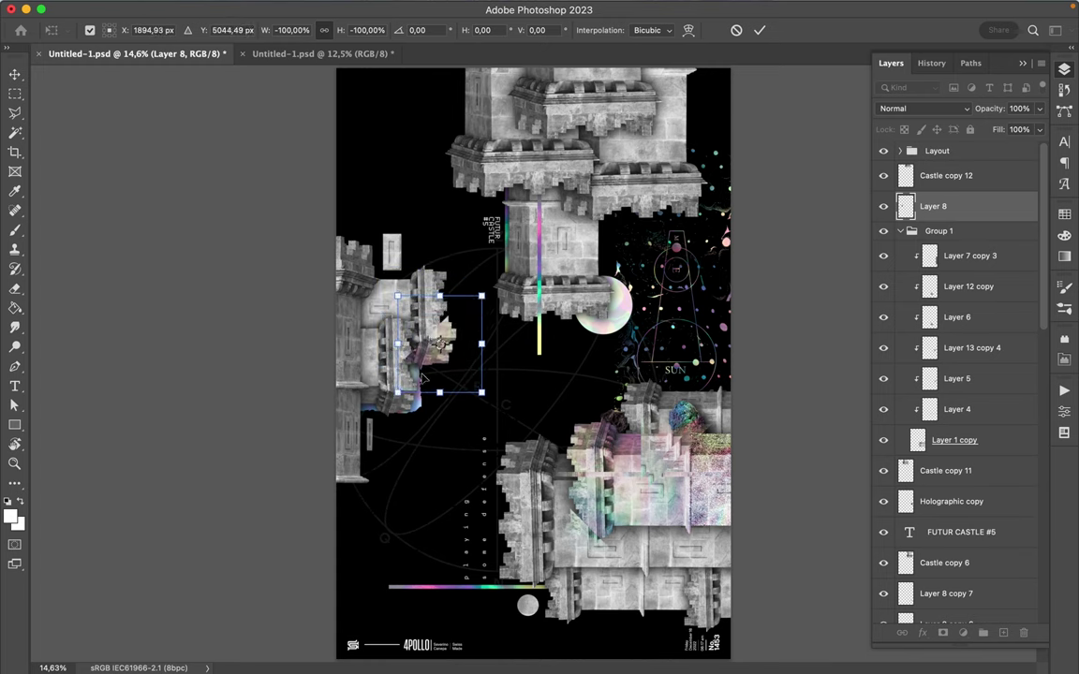
pyautogui.moveTo(395, 394); pyautogui.dragTo(410, 401)
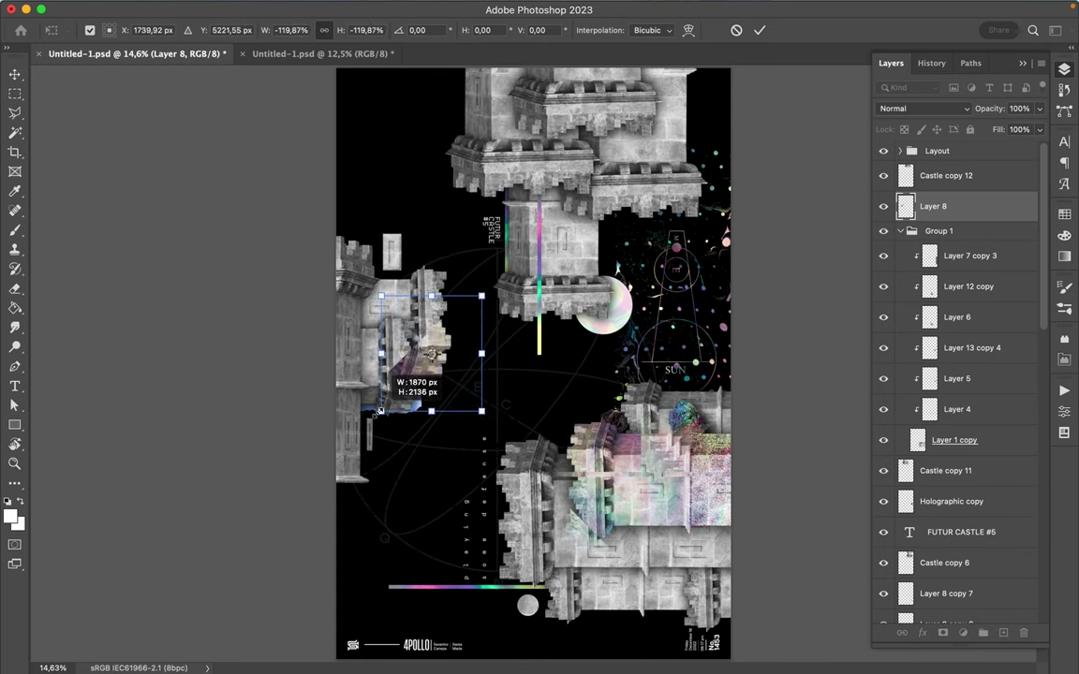
pyautogui.press('Return')
pyautogui.moveTo(409, 401)
pyautogui.mouseDown()
pyautogui.moveTo(422, 346)
pyautogui.moveTo(431, 351)
pyautogui.mouseUp()
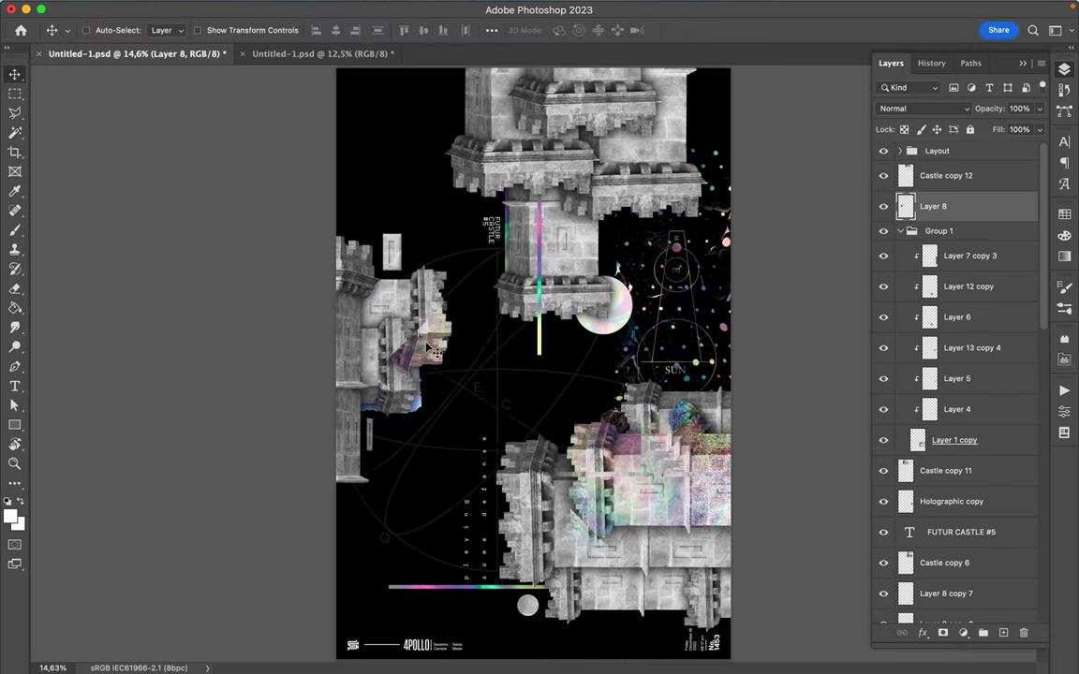
pyautogui.moveTo(953, 224); pyautogui.dragTo(957, 562)
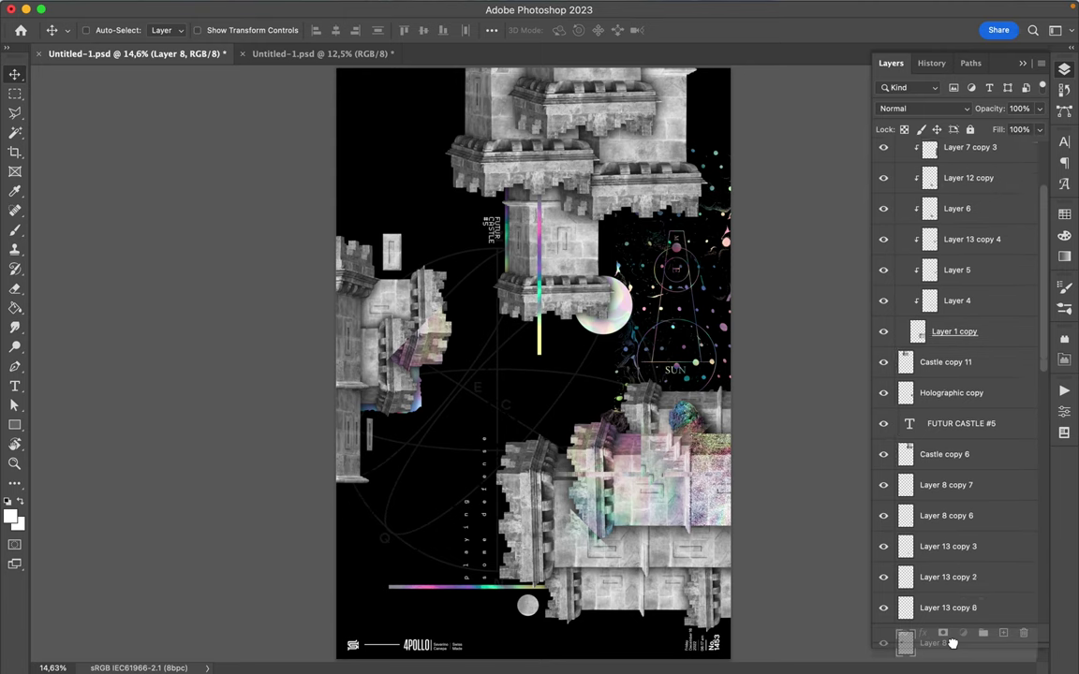
# - Move Layer 8 down the layer stack, trying slots between Castle copy layers, Layer 13 copy and Layer 7
pyautogui.moveTo(956, 562); pyautogui.dragTo(956, 588)
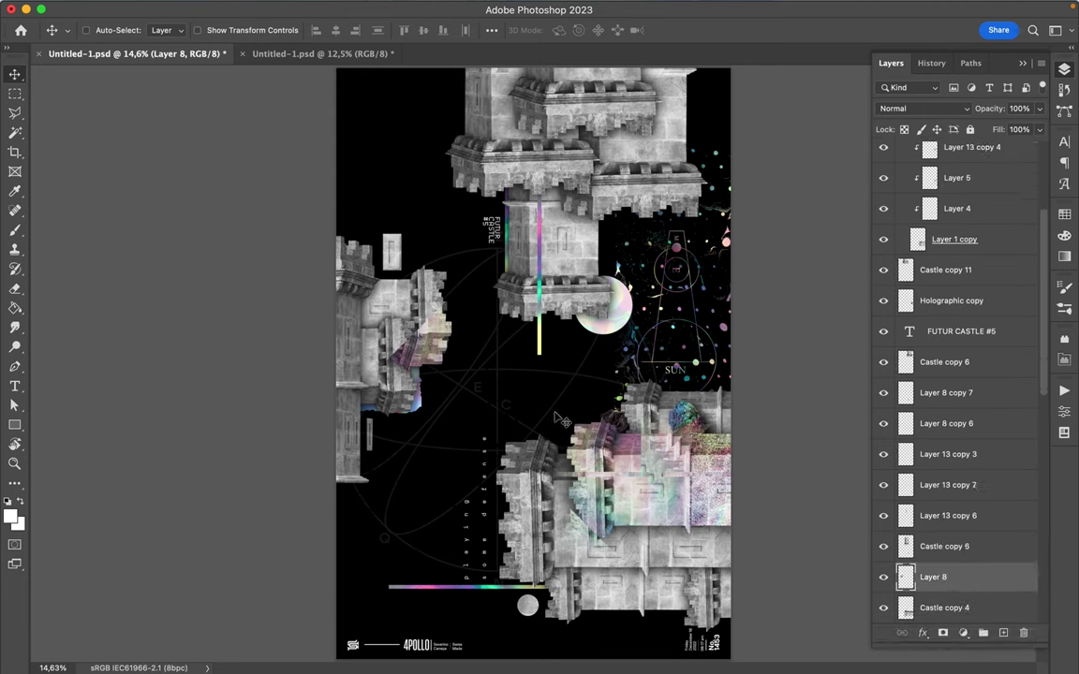
pyautogui.scroll(-3, 937, 471)
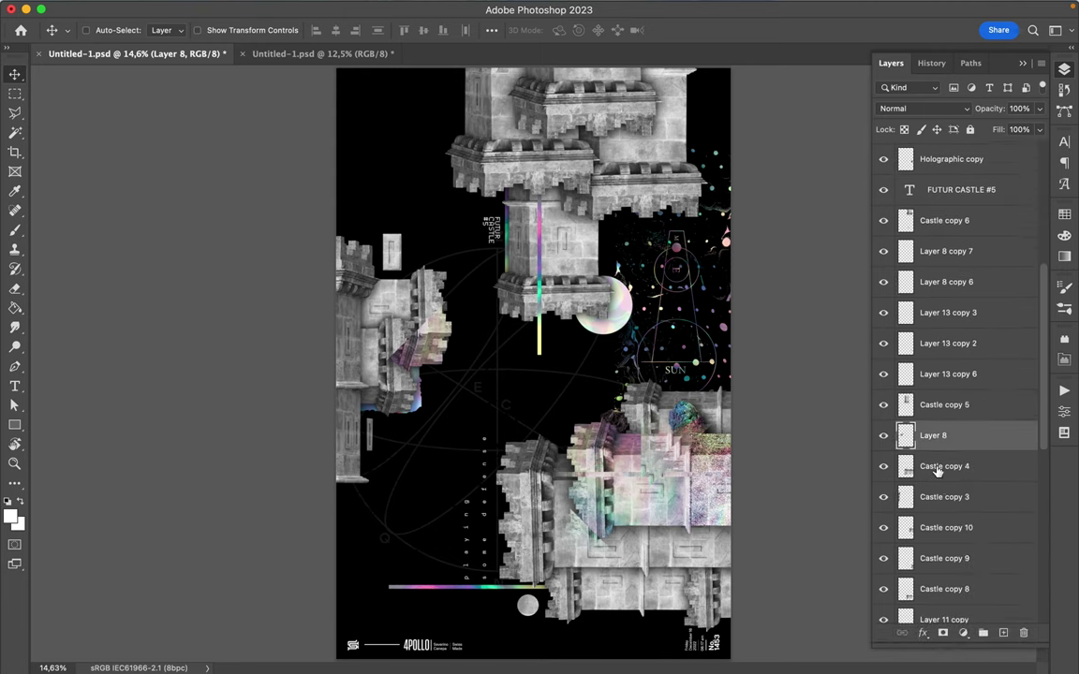
pyautogui.moveTo(940, 436); pyautogui.dragTo(943, 588)
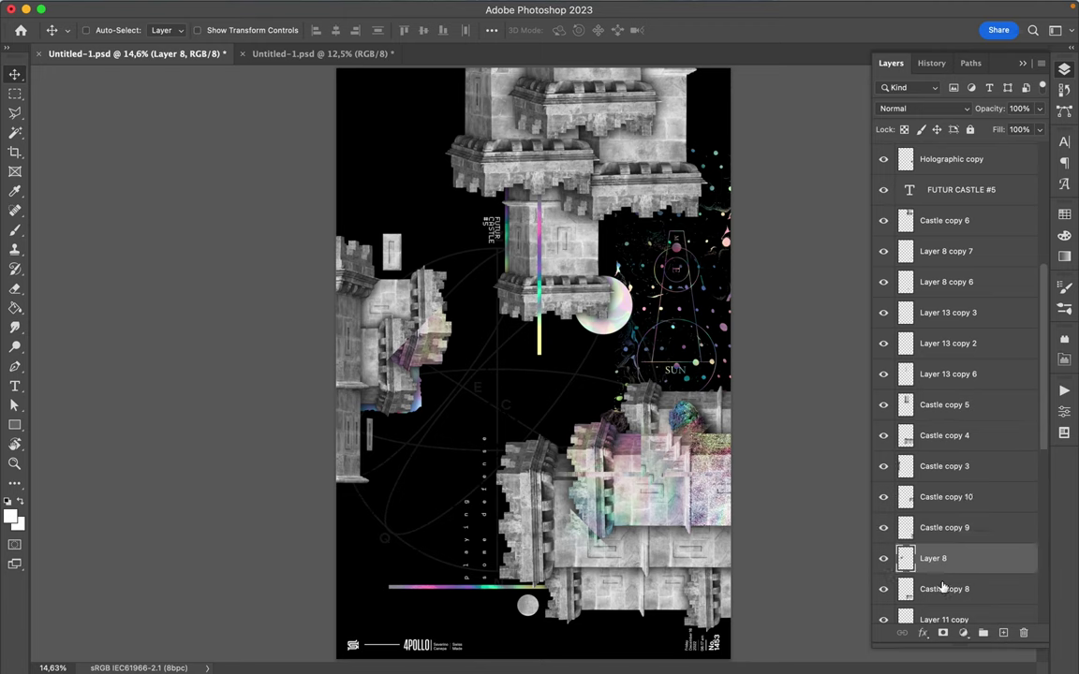
pyautogui.scroll(-3, 947, 558)
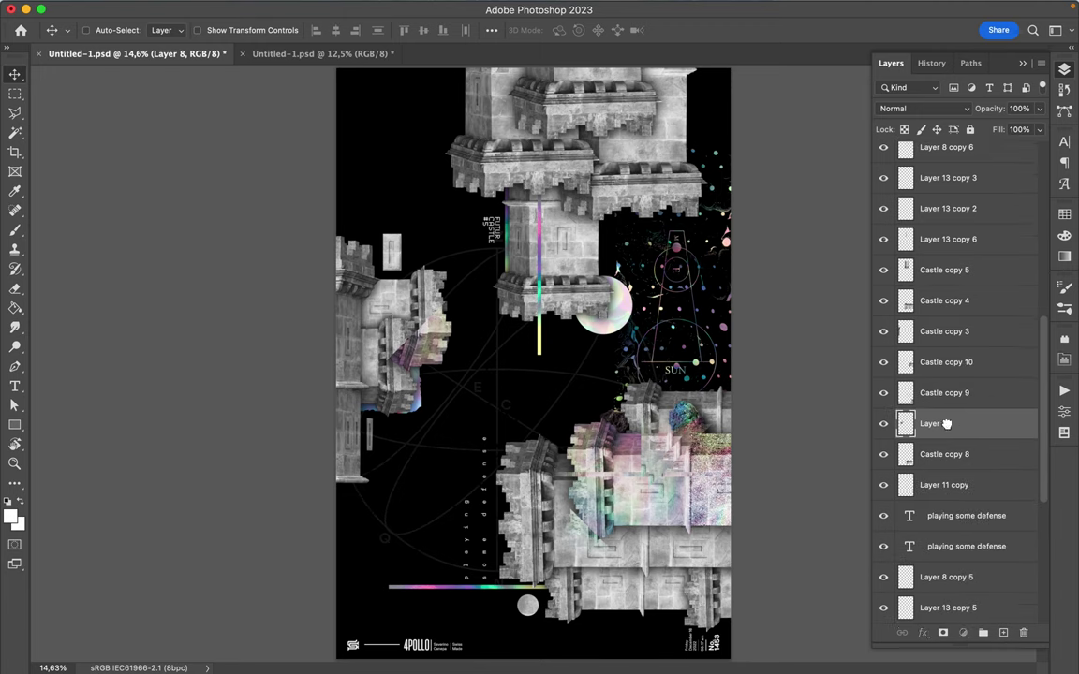
pyautogui.moveTo(947, 424); pyautogui.dragTo(941, 505)
pyautogui.scroll(-3, 970, 520)
pyautogui.moveTo(961, 356); pyautogui.dragTo(965, 536)
pyautogui.scroll(-2, 963, 497)
pyautogui.scroll(-2, 964, 472)
pyautogui.moveTo(943, 373); pyautogui.dragTo(945, 583)
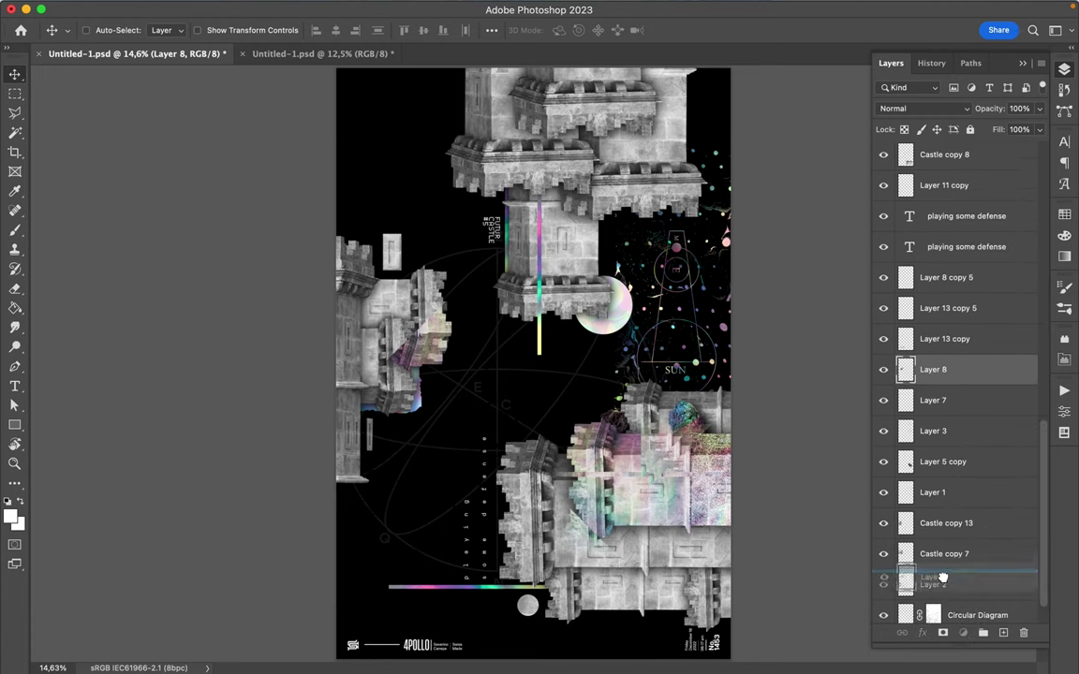
pyautogui.moveTo(966, 560)
pyautogui.mouseDown()
pyautogui.moveTo(936, 419)
pyautogui.moveTo(946, 541)
pyautogui.mouseUp()
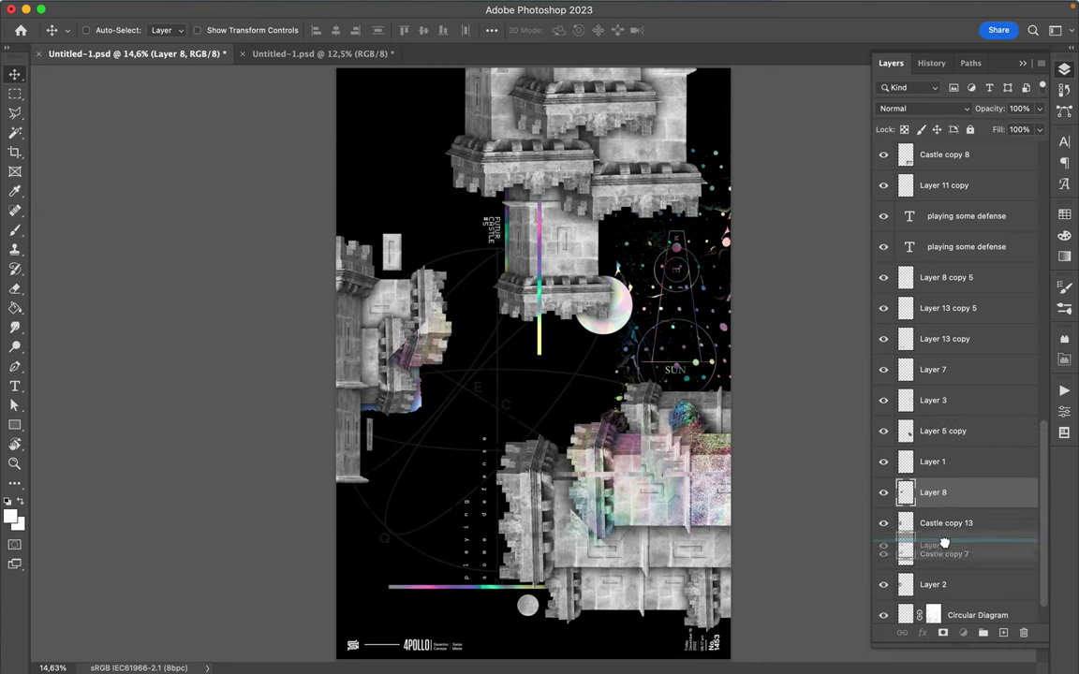
# - Slide the holographic fragment further left so it overlaps the left castle's tower
pyautogui.moveTo(476, 362)
pyautogui.mouseDown()
pyautogui.moveTo(383, 309)
pyautogui.moveTo(376, 270)
pyautogui.mouseUp()
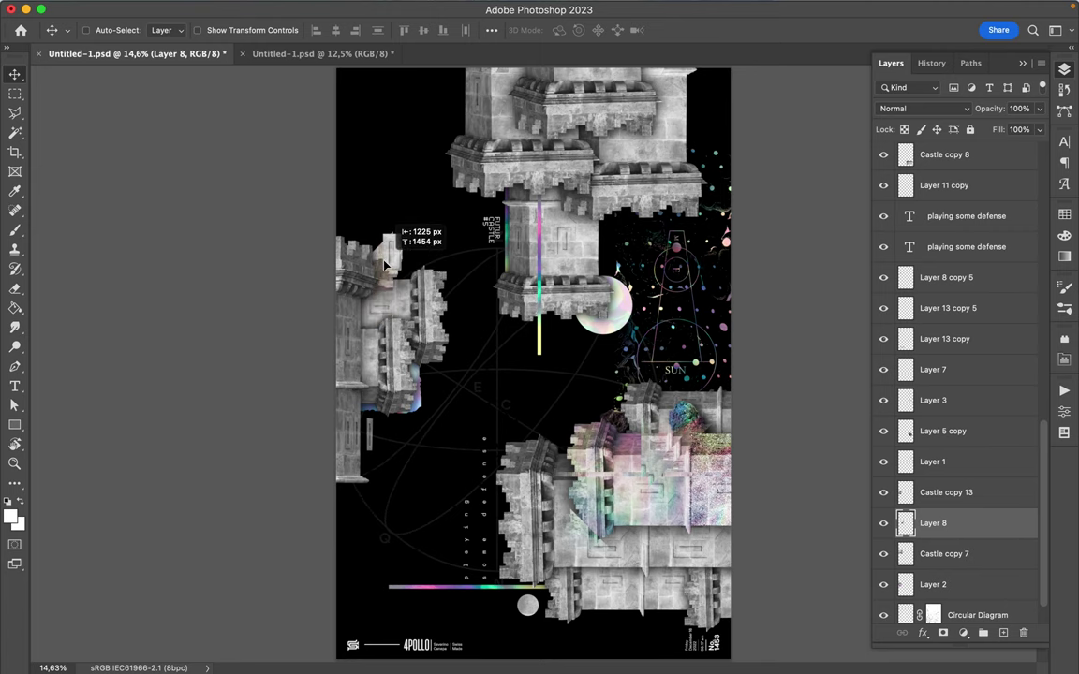
pyautogui.moveTo(376, 270); pyautogui.dragTo(365, 332)
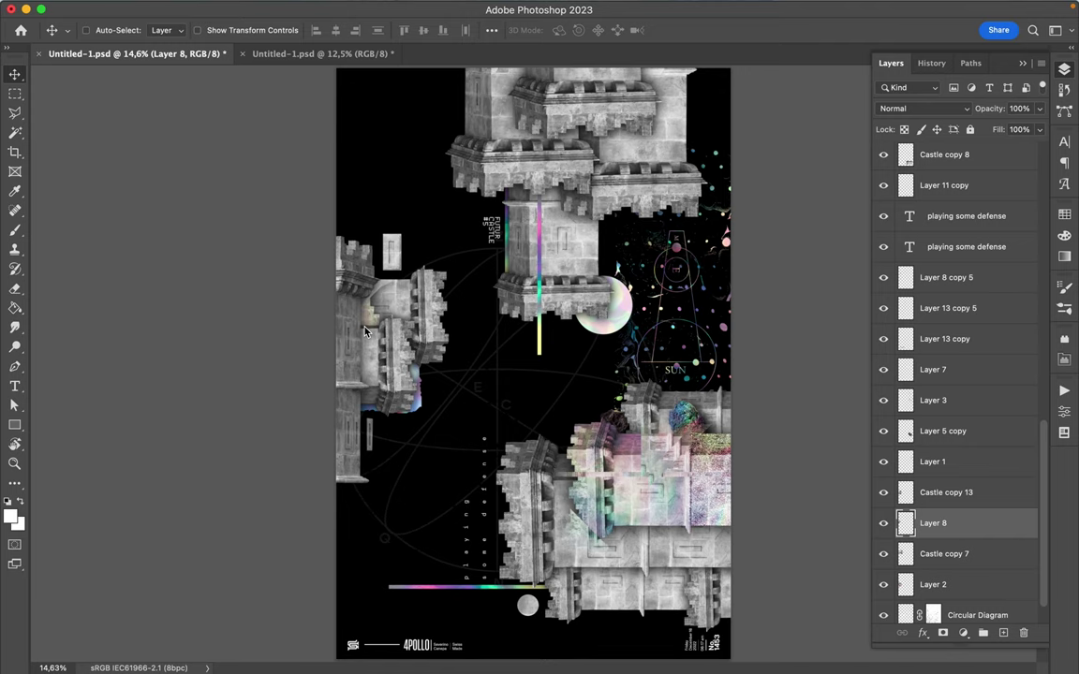
pyautogui.moveTo(377, 305); pyautogui.dragTo(366, 322)
pyautogui.moveTo(372, 323); pyautogui.dragTo(376, 322)
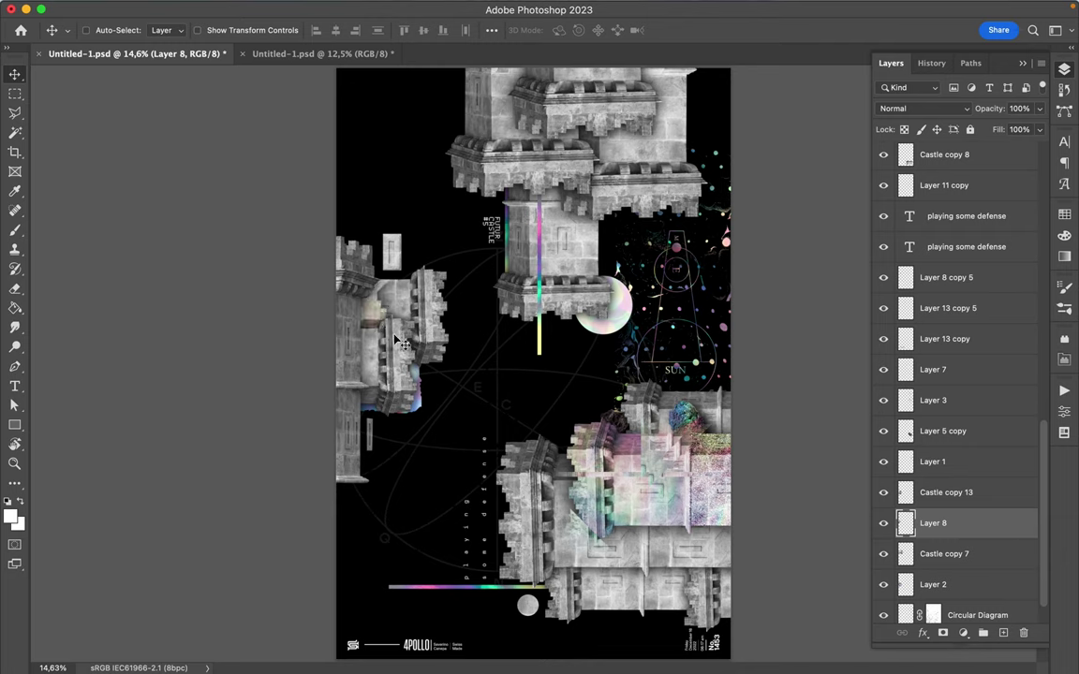
# - Marquee a tall strip of the Layer 1 copy hologram and copy it to Layer 9
pyautogui.keyDown('super'); pyautogui.click(634, 454); pyautogui.keyUp('super')
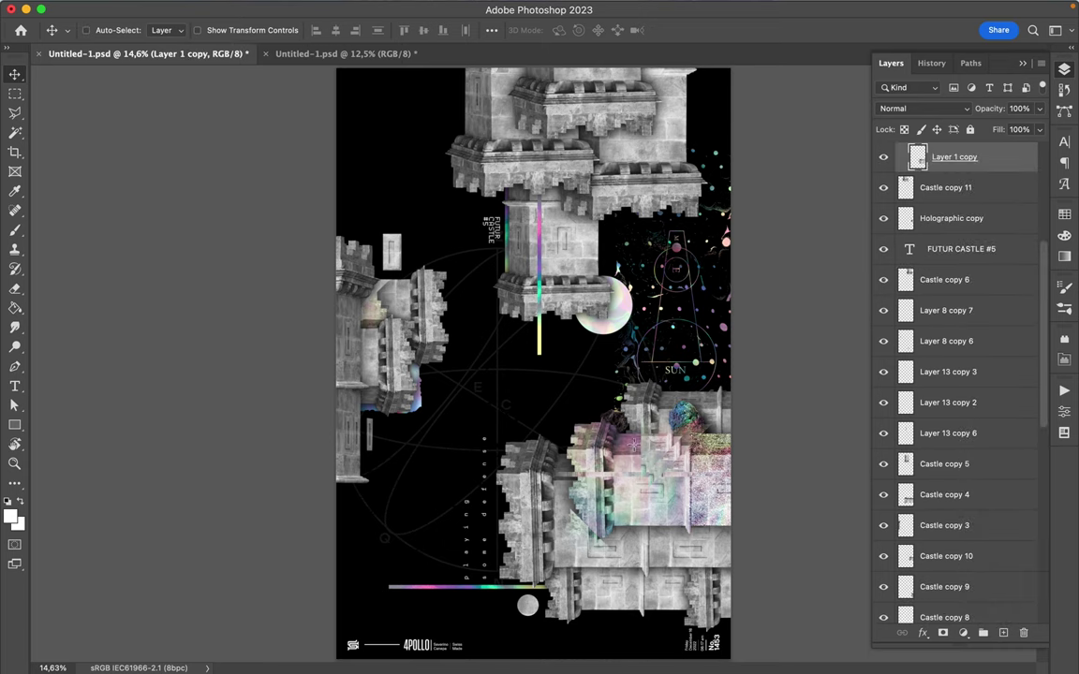
pyautogui.press('m')
pyautogui.moveTo(604, 334); pyautogui.dragTo(634, 463)
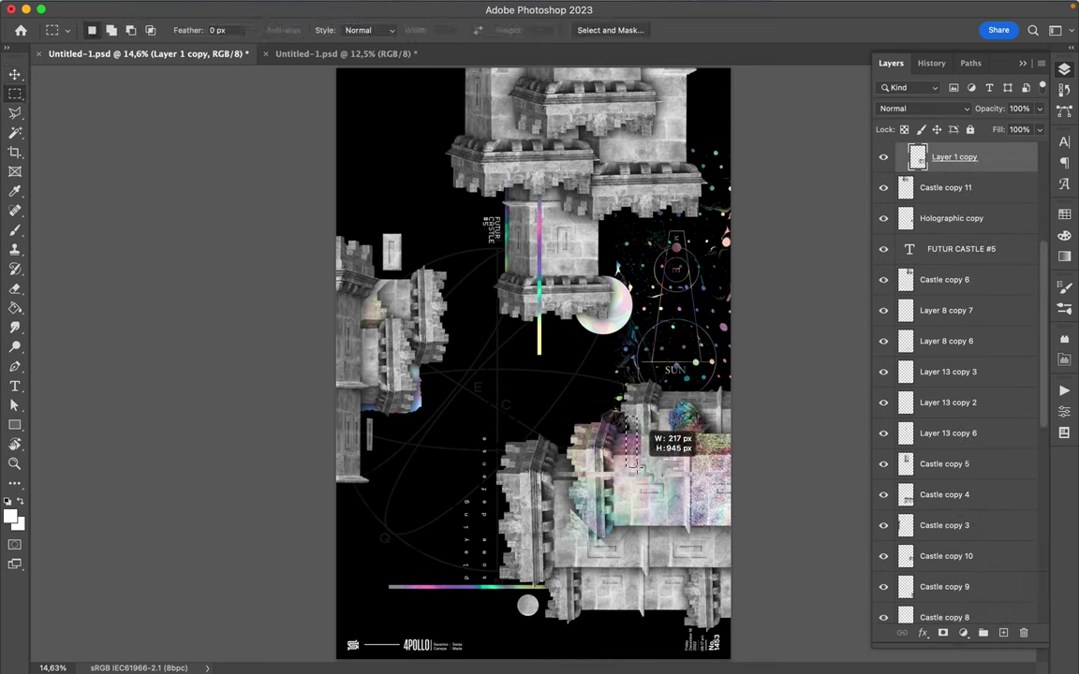
pyautogui.moveTo(634, 463); pyautogui.dragTo(640, 475)
pyautogui.click(640, 475)
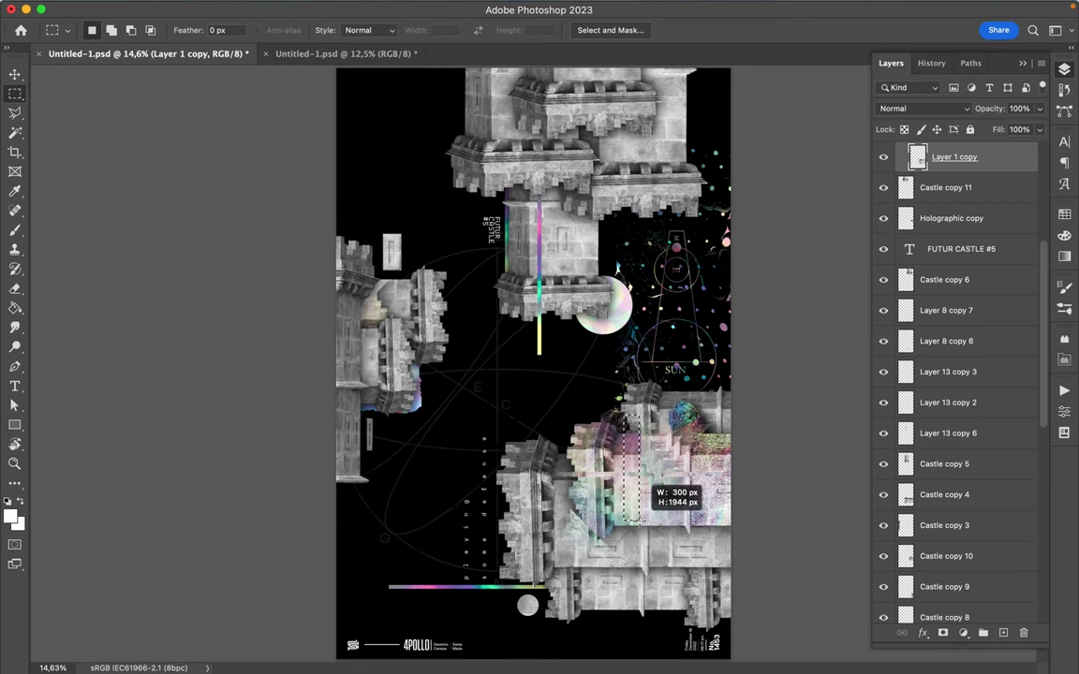
pyautogui.hotkey('ctrl', 'j')
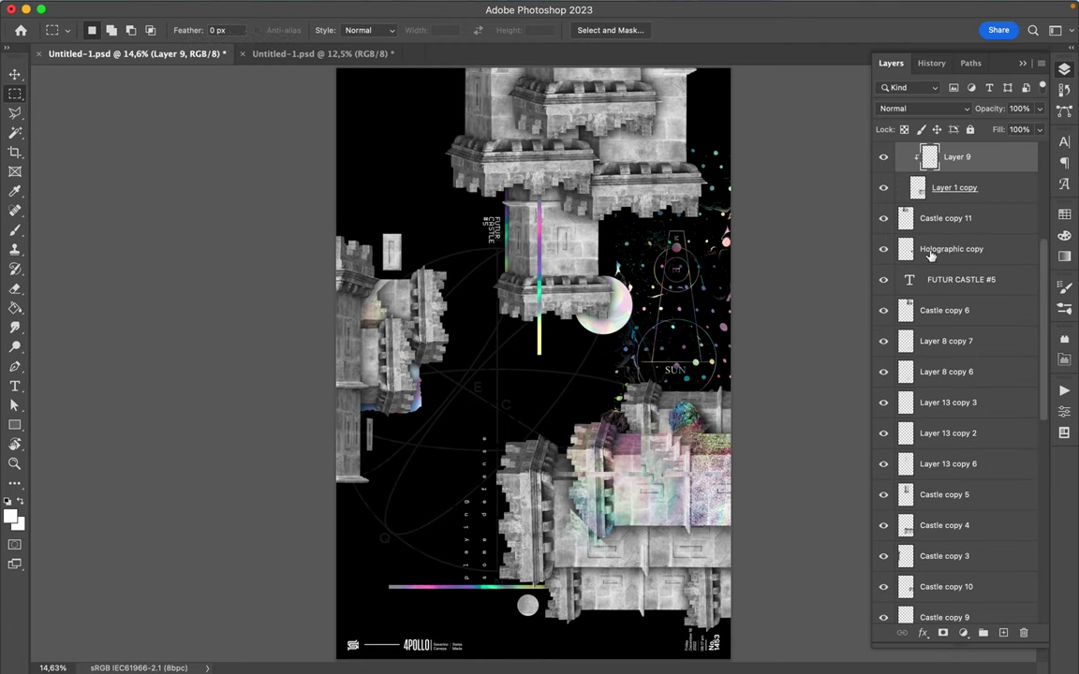
# - Move Layer 9 out of the group above Castle copy 12 and place the strip over the left castle
pyautogui.scroll(2, 927, 259)
pyautogui.scroll(1, 932, 253)
pyautogui.moveTo(963, 257); pyautogui.dragTo(954, 6)
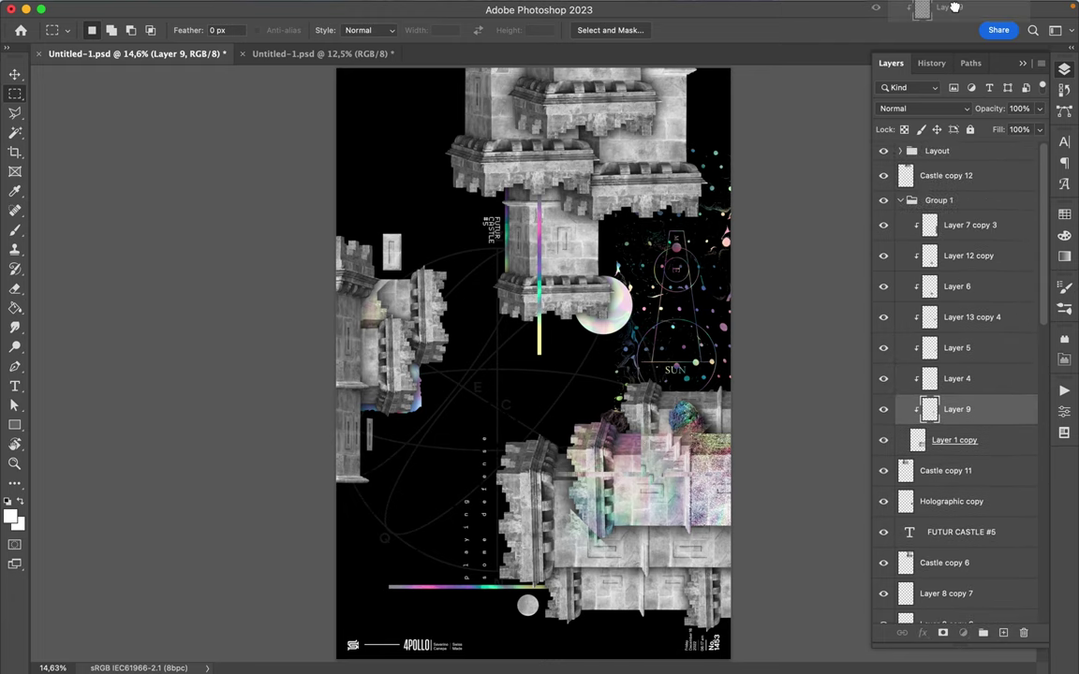
pyautogui.moveTo(953, 7); pyautogui.dragTo(953, 163)
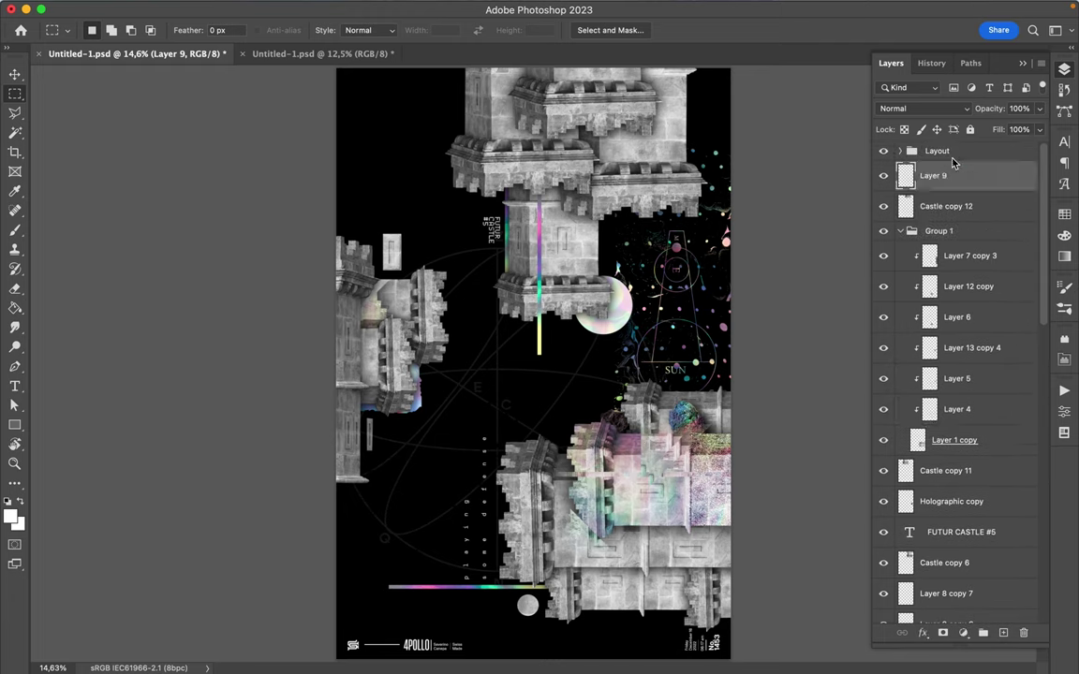
pyautogui.press('v')
pyautogui.moveTo(634, 478)
pyautogui.mouseDown()
pyautogui.moveTo(367, 343)
pyautogui.moveTo(352, 356)
pyautogui.mouseUp()
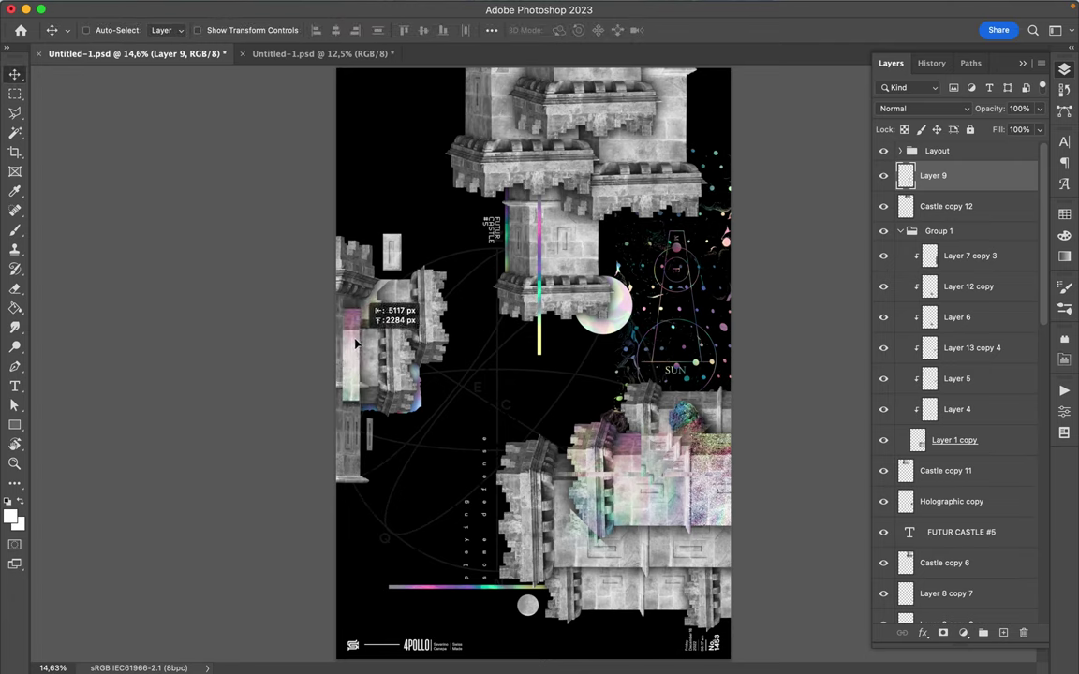
# - Rotate the holographic strip 90° to lie horizontal and shift it to the left edge
pyautogui.hotkey('ctrl', 't')
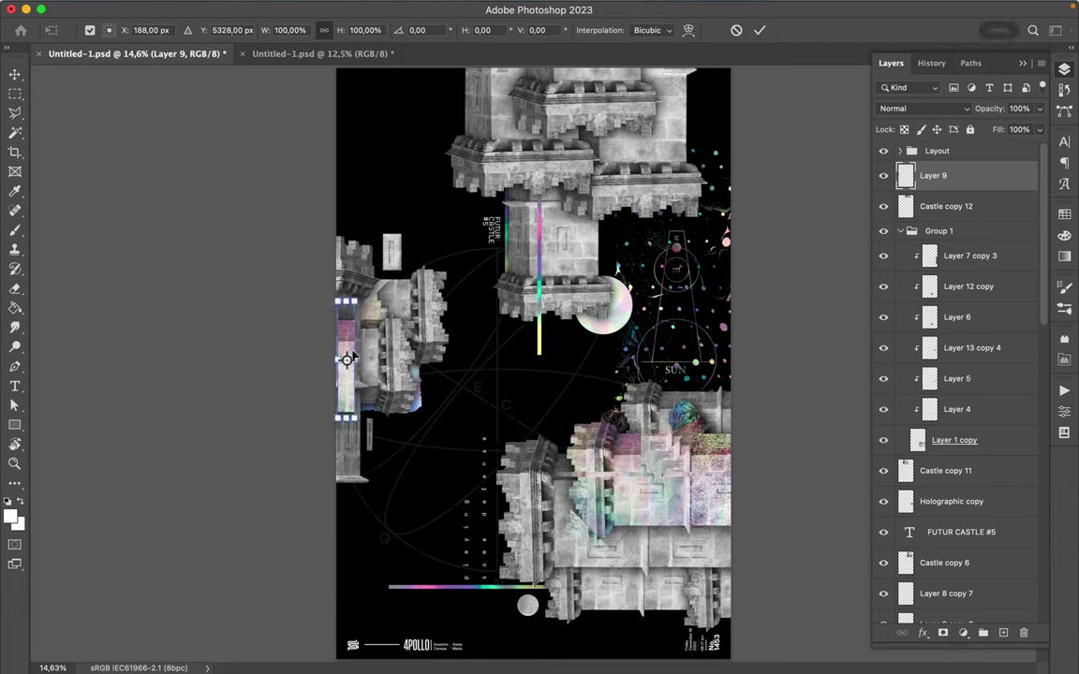
pyautogui.moveTo(325, 279); pyautogui.dragTo(430, 330)
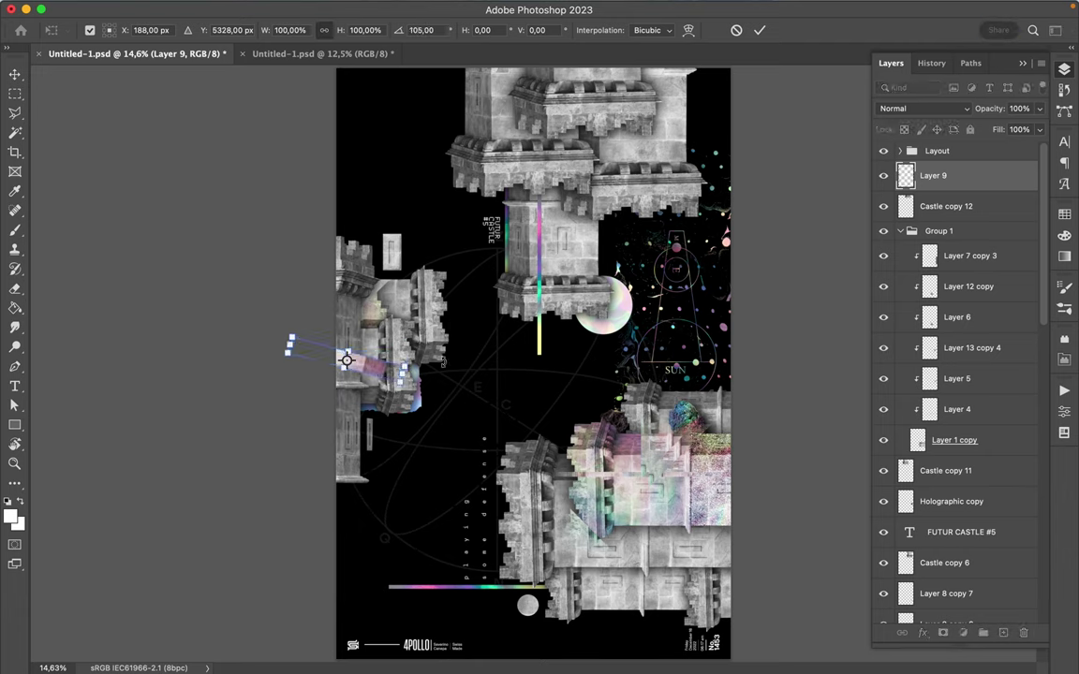
pyautogui.moveTo(368, 365); pyautogui.dragTo(340, 370)
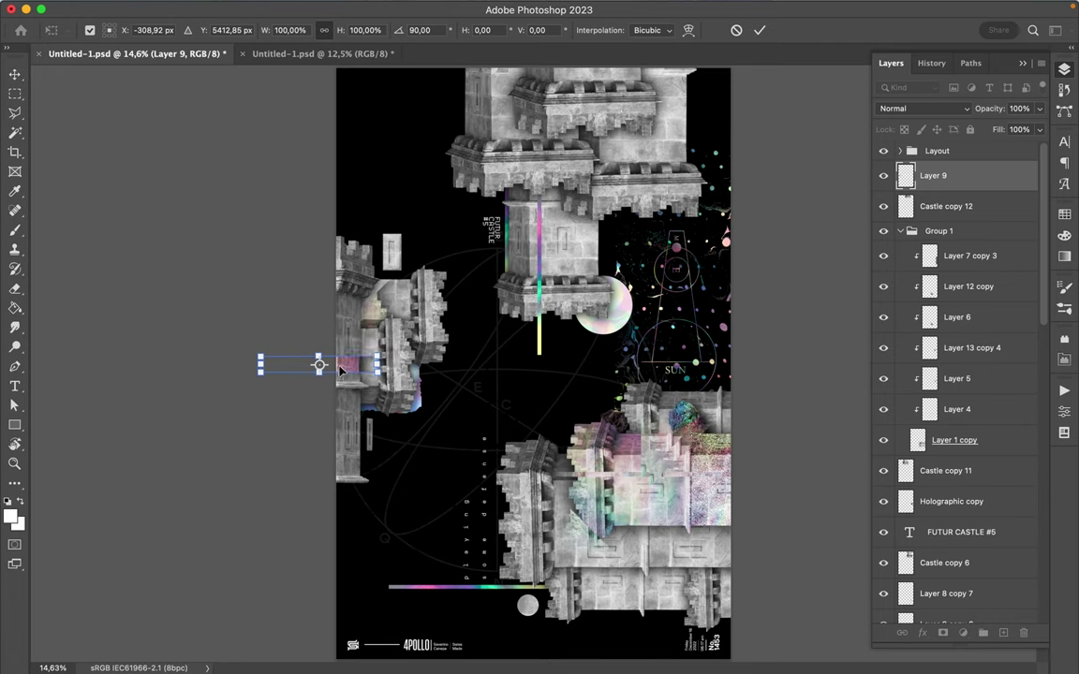
pyautogui.press('Return')
pyautogui.moveTo(342, 366); pyautogui.dragTo(341, 368)
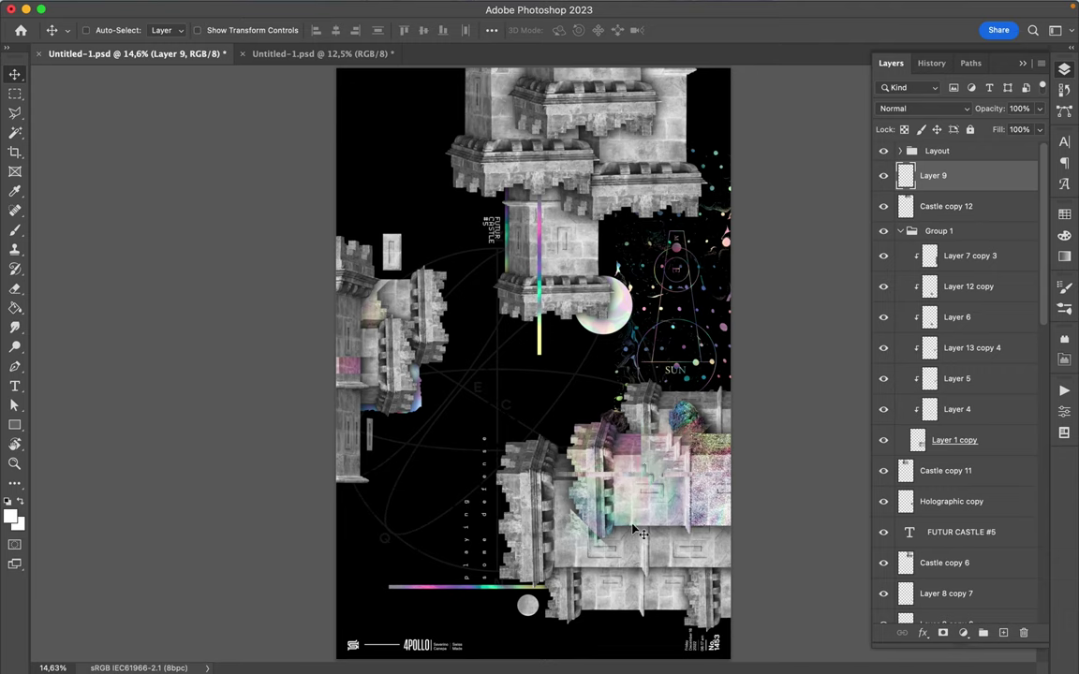
# - Duplicate the Layer 6 fragment, unclip it, and place it below Layer 1 copy over the lower-centre castle
pyautogui.click(581, 532)
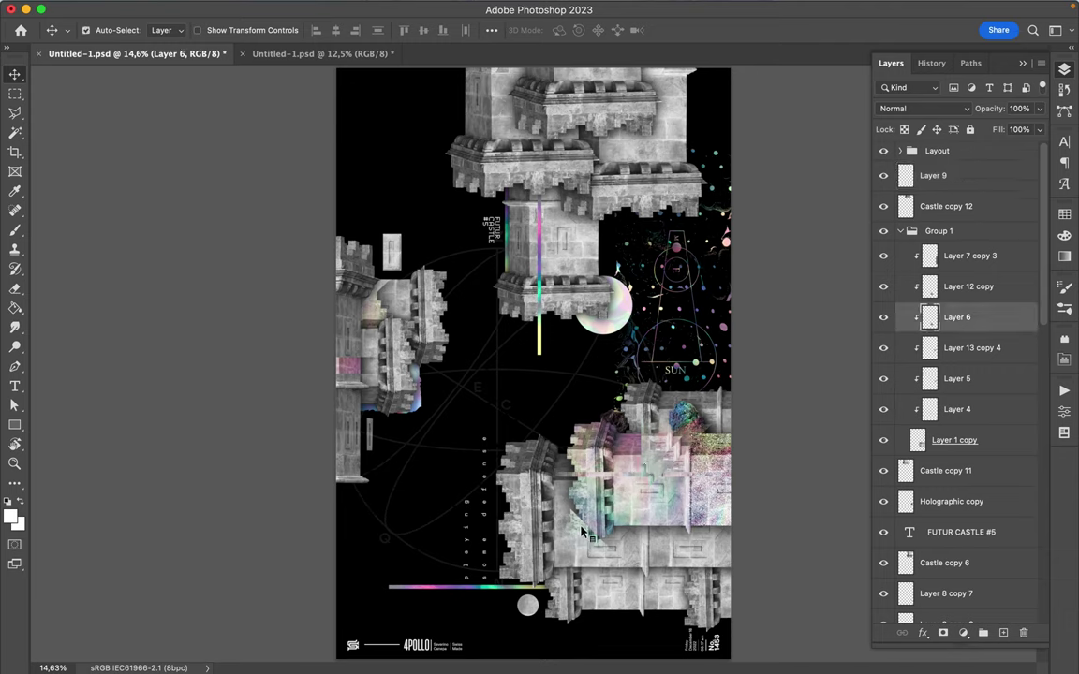
pyautogui.keyDown('alt'); pyautogui.moveTo(581, 532); pyautogui.dragTo(581, 536); pyautogui.keyUp('alt')
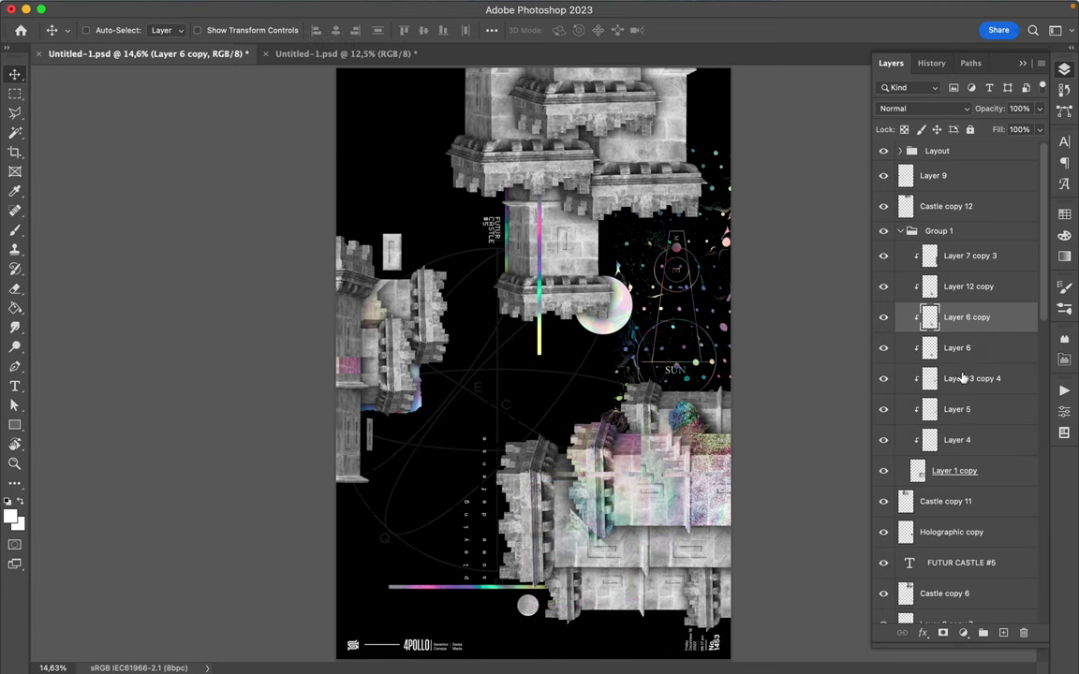
pyautogui.moveTo(965, 316); pyautogui.dragTo(972, 242)
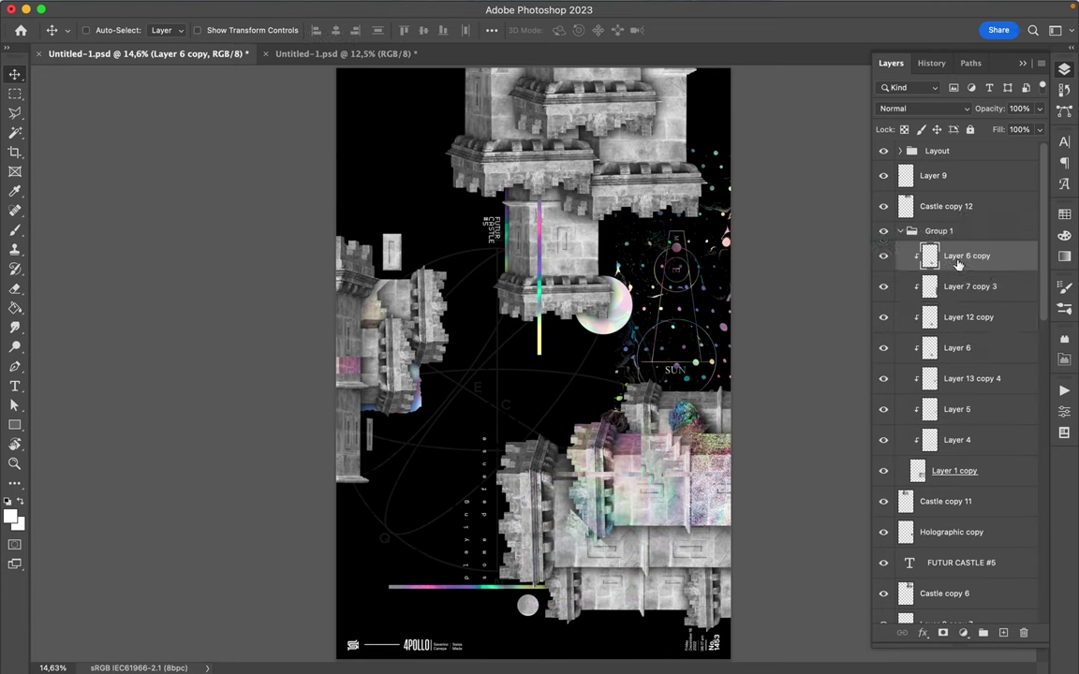
pyautogui.keyDown('alt'); pyautogui.click(951, 271); pyautogui.keyUp('alt')
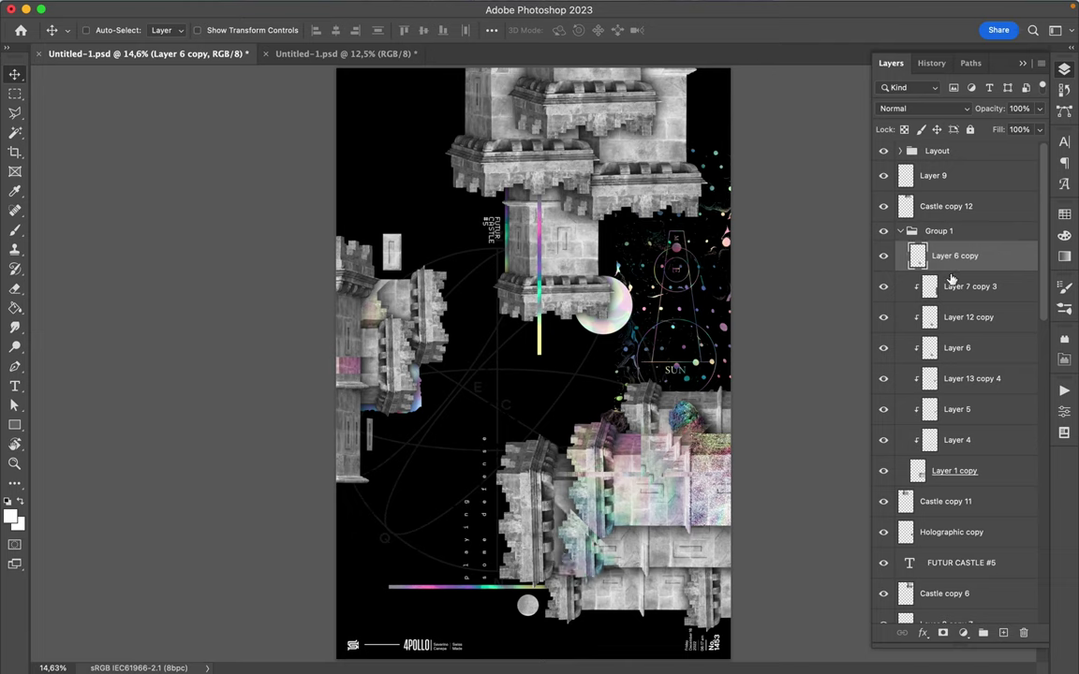
pyautogui.moveTo(538, 501); pyautogui.dragTo(594, 532)
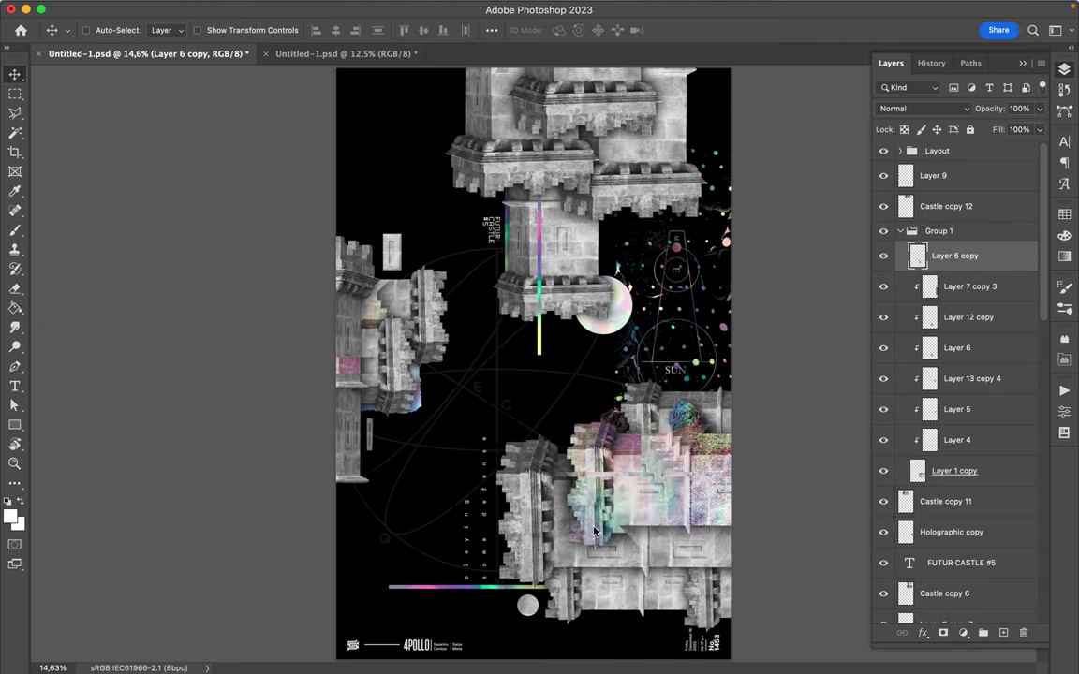
pyautogui.moveTo(942, 264); pyautogui.dragTo(943, 487)
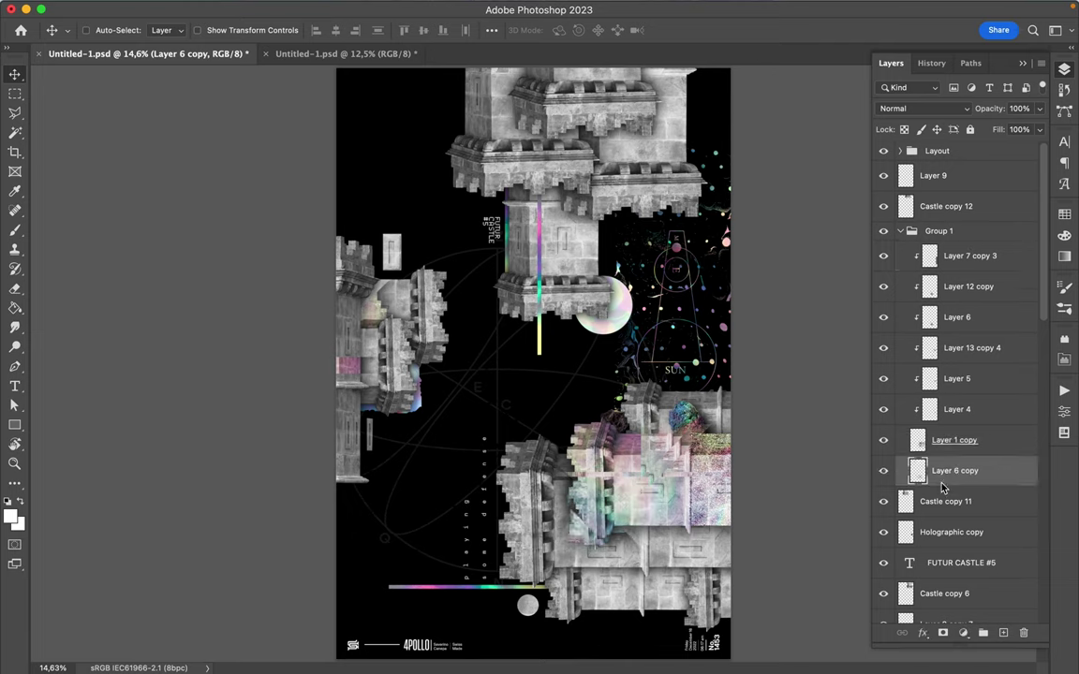
pyautogui.moveTo(586, 532); pyautogui.dragTo(587, 536)
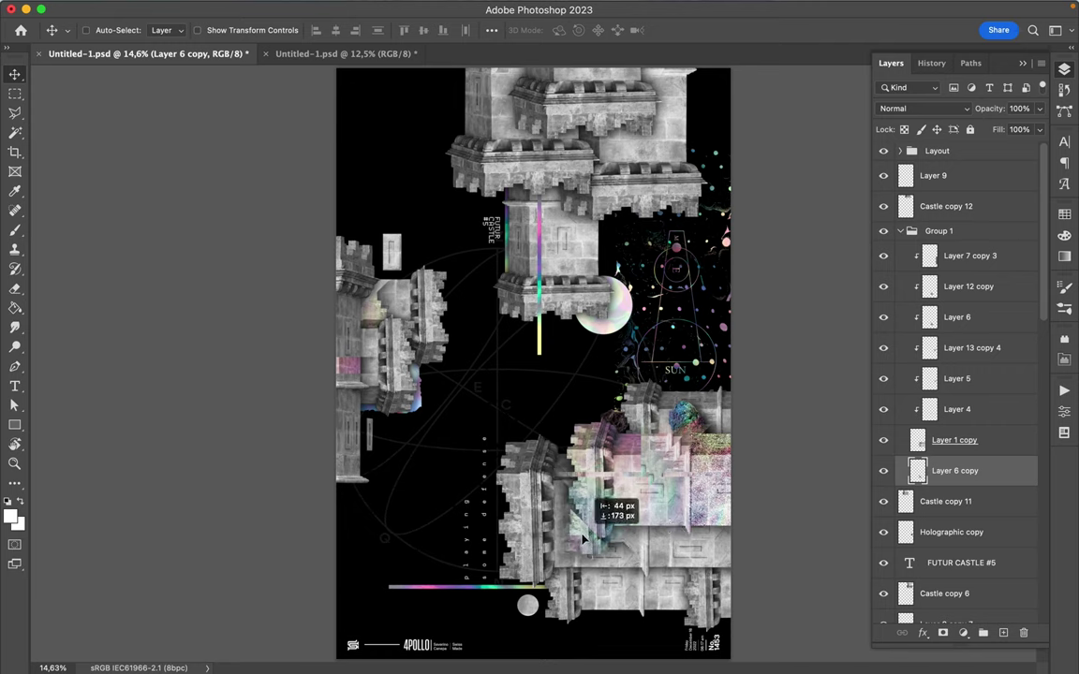
pyautogui.moveTo(587, 536); pyautogui.dragTo(586, 531)
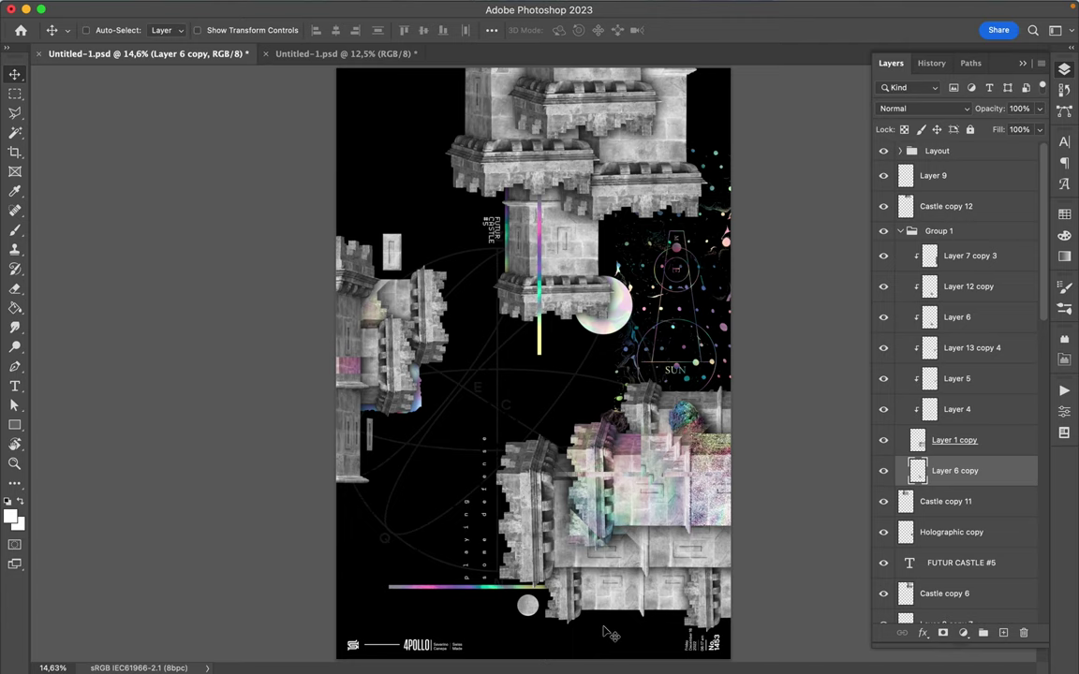
# - Marquee a 154 px square of the Layer 1 copy hologram and copy it to Layer 10
pyautogui.keyDown('super'); pyautogui.click(633, 469); pyautogui.keyUp('super')
pyautogui.press('m')
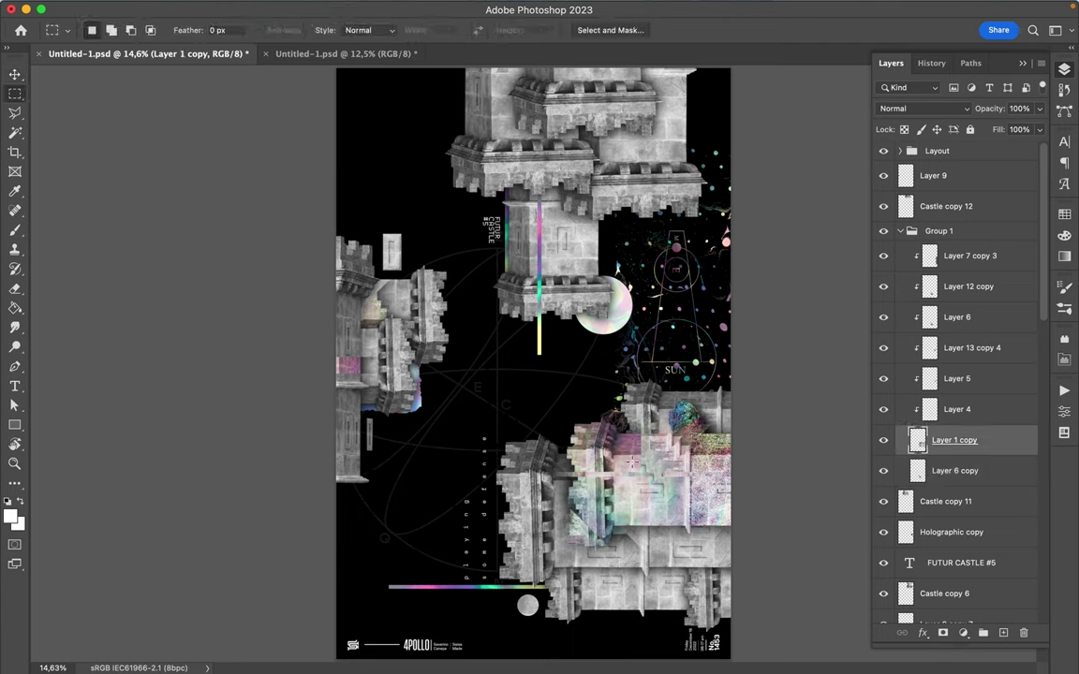
pyautogui.moveTo(623, 457); pyautogui.dragTo(625, 462)
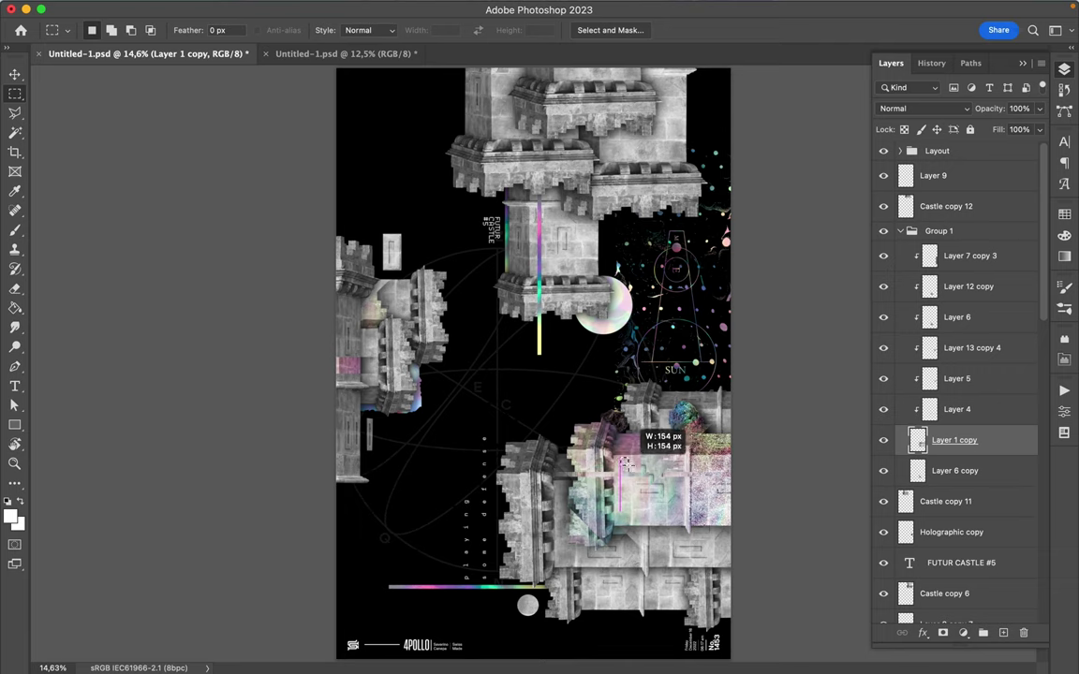
pyautogui.moveTo(625, 462); pyautogui.dragTo(625, 461)
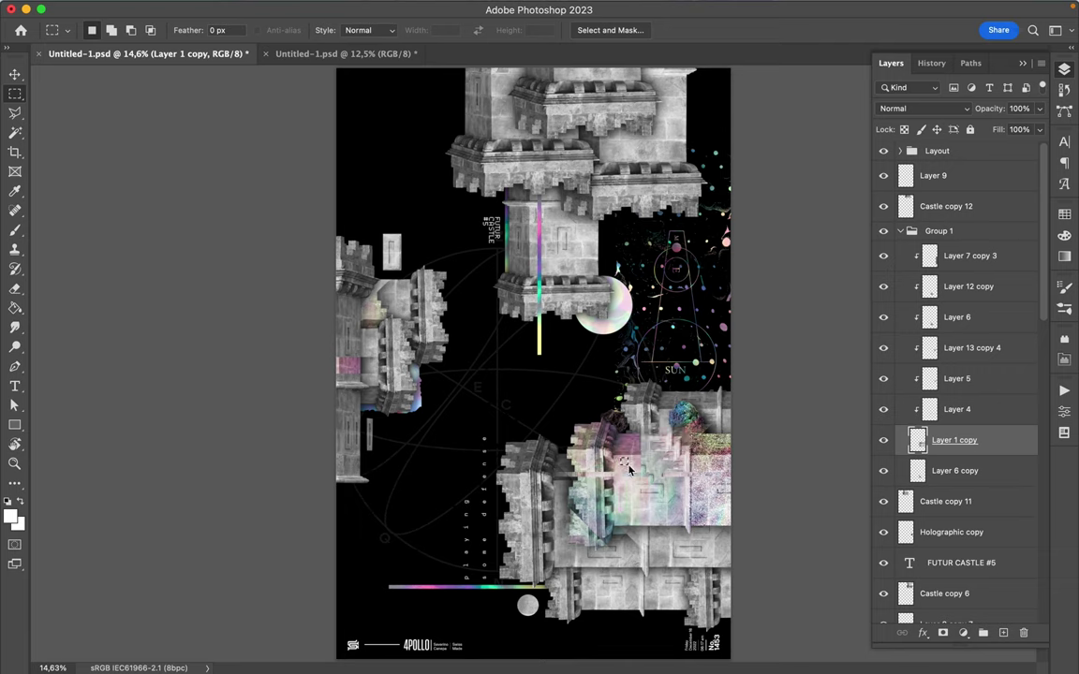
pyautogui.press('super+j')
# - Move Layer 10 below Castle copy 11 and drag the small square to the lower-left edge
pyautogui.press('v')
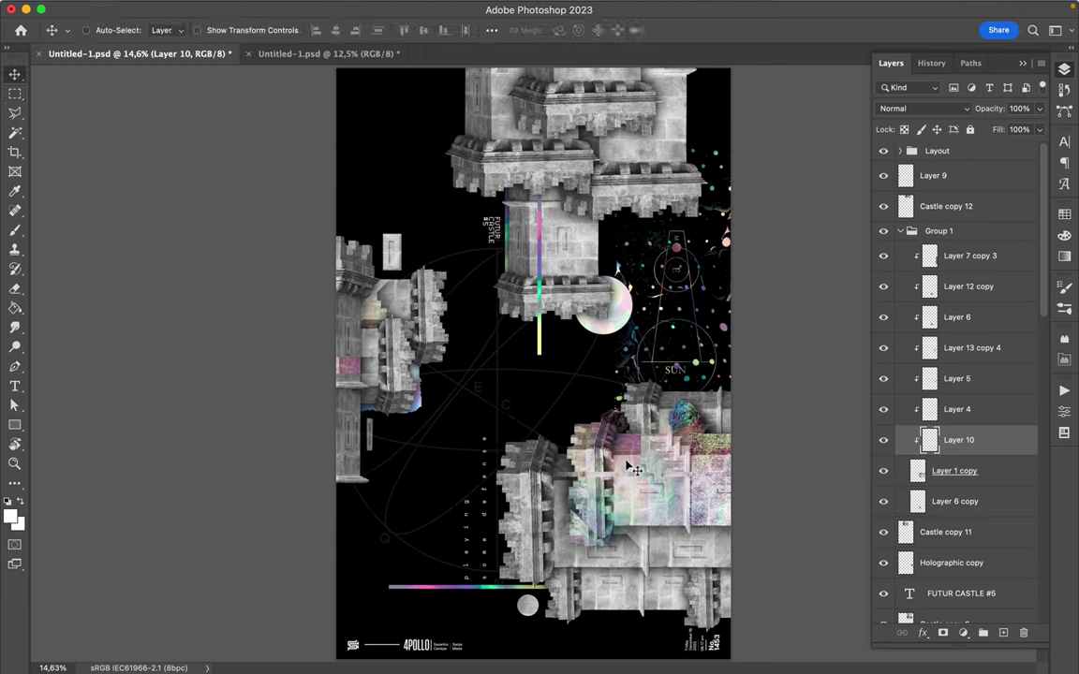
pyautogui.moveTo(981, 439); pyautogui.dragTo(981, 560)
pyautogui.moveTo(567, 433)
pyautogui.mouseDown()
pyautogui.moveTo(475, 592)
pyautogui.moveTo(506, 611)
pyautogui.moveTo(496, 471)
pyautogui.moveTo(370, 461)
pyautogui.moveTo(338, 504)
pyautogui.moveTo(340, 524)
pyautogui.mouseUp()
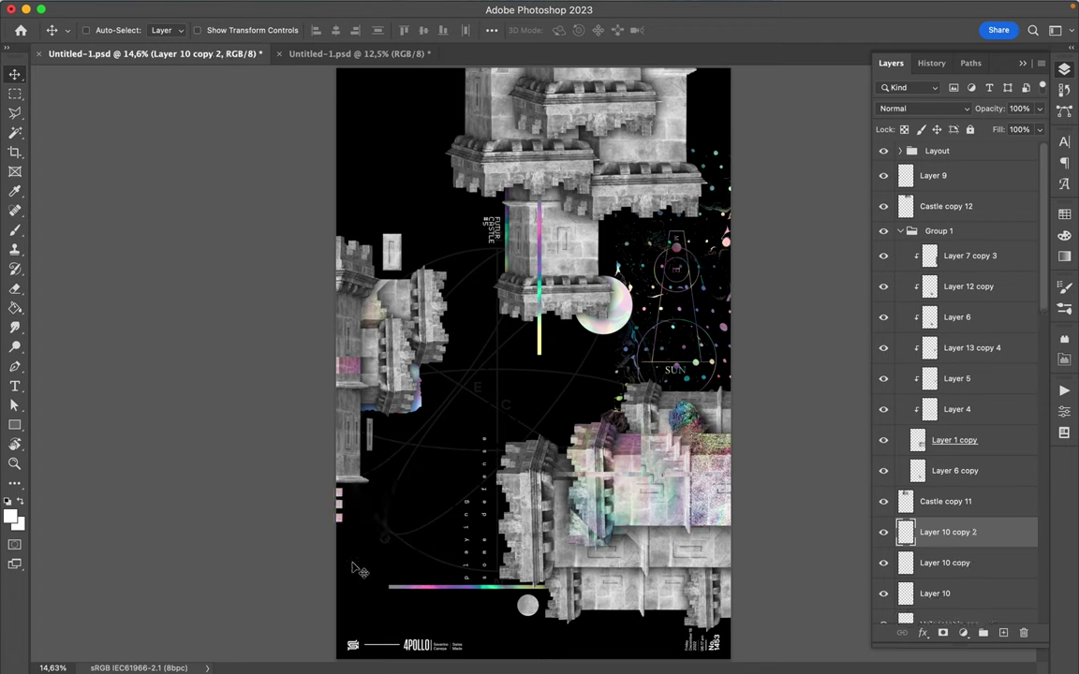
# - Select all three small squares and distribute their spacing evenly
pyautogui.keyDown('shift'); pyautogui.keyDown('super'); pyautogui.click(339, 511); pyautogui.keyUp('super'); pyautogui.keyUp('shift')
pyautogui.keyDown('shift'); pyautogui.keyDown('super'); pyautogui.click(339, 496); pyautogui.keyUp('super'); pyautogui.keyUp('shift')
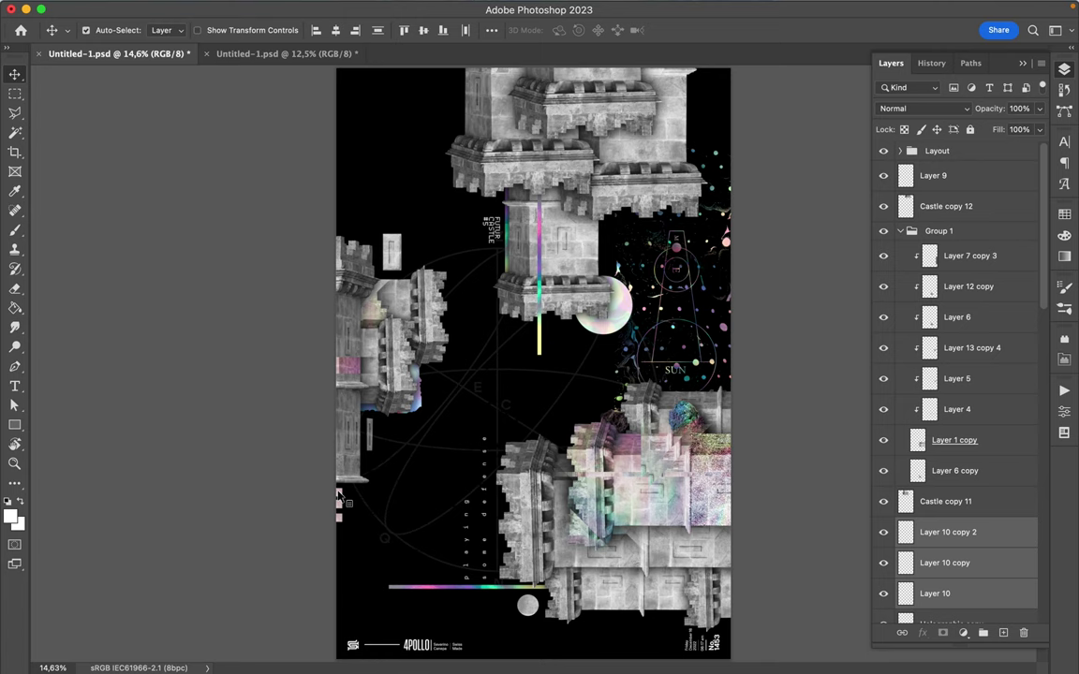
pyautogui.click(490, 30)
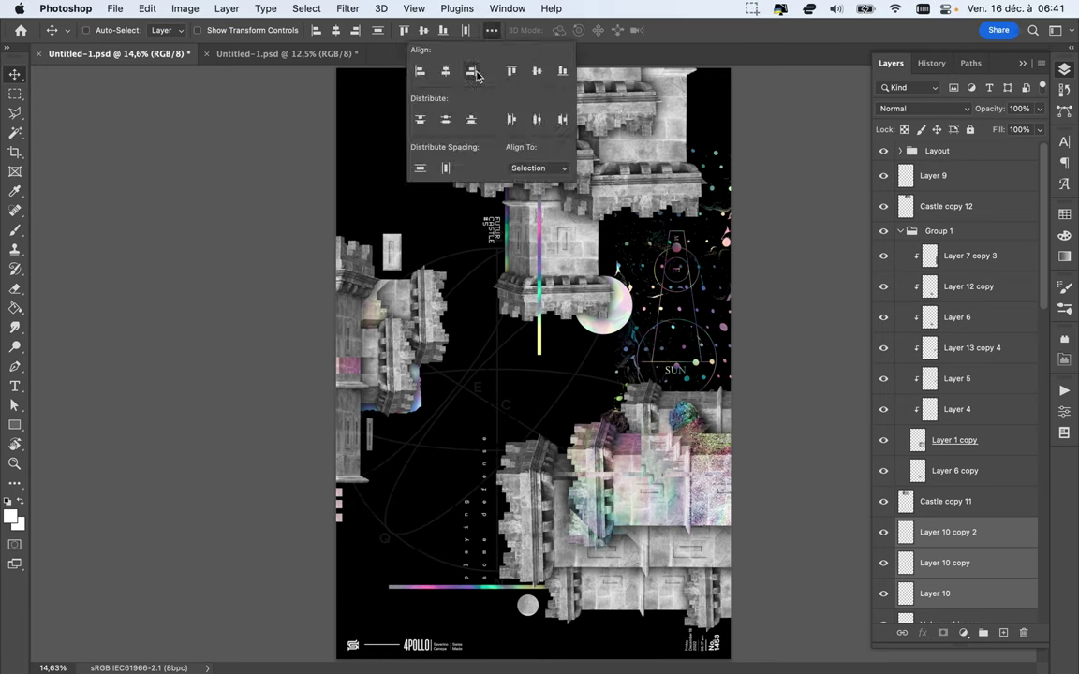
pyautogui.click(447, 170)
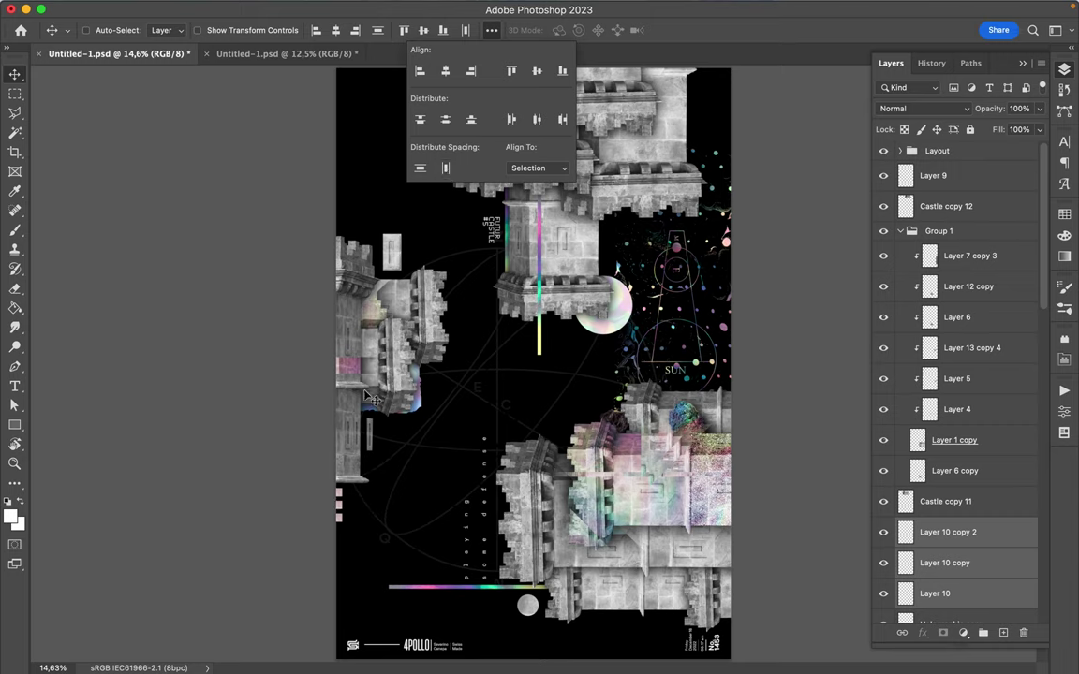
pyautogui.click(473, 292)
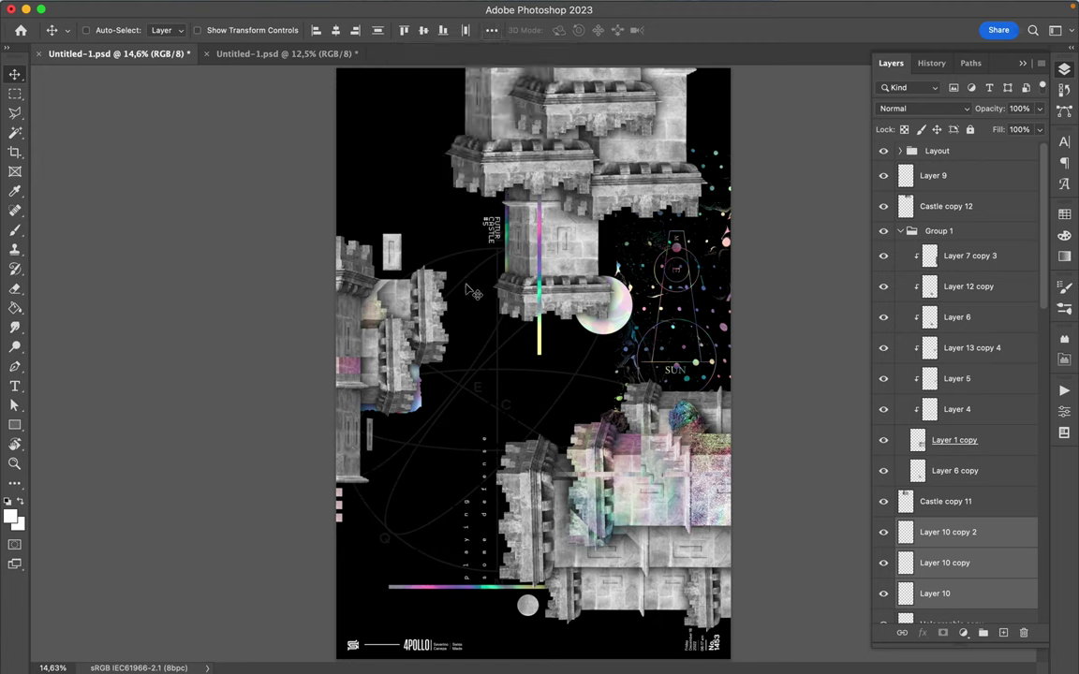
pyautogui.keyDown('super'); pyautogui.click(393, 255); pyautogui.keyUp('super')
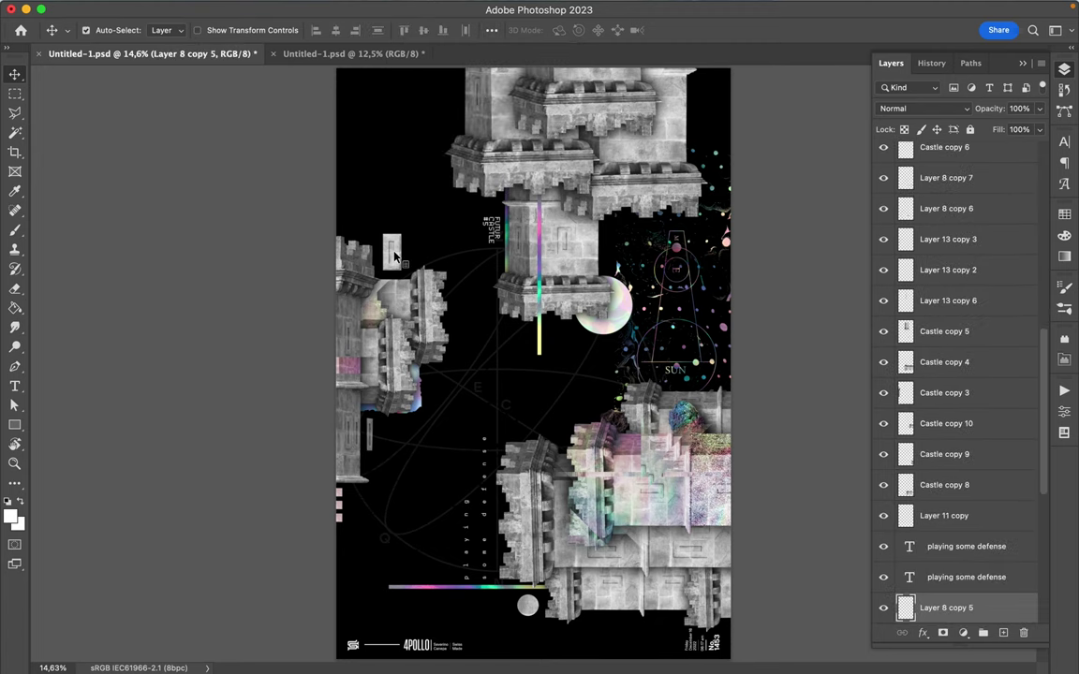
# - Alt-drag gray panel copies onto the top-right tower, place them below FUTUR CASTLE #5, and rotate one 90°
pyautogui.keyDown('alt'); pyautogui.moveTo(393, 255); pyautogui.dragTo(787, 213); pyautogui.keyUp('alt')
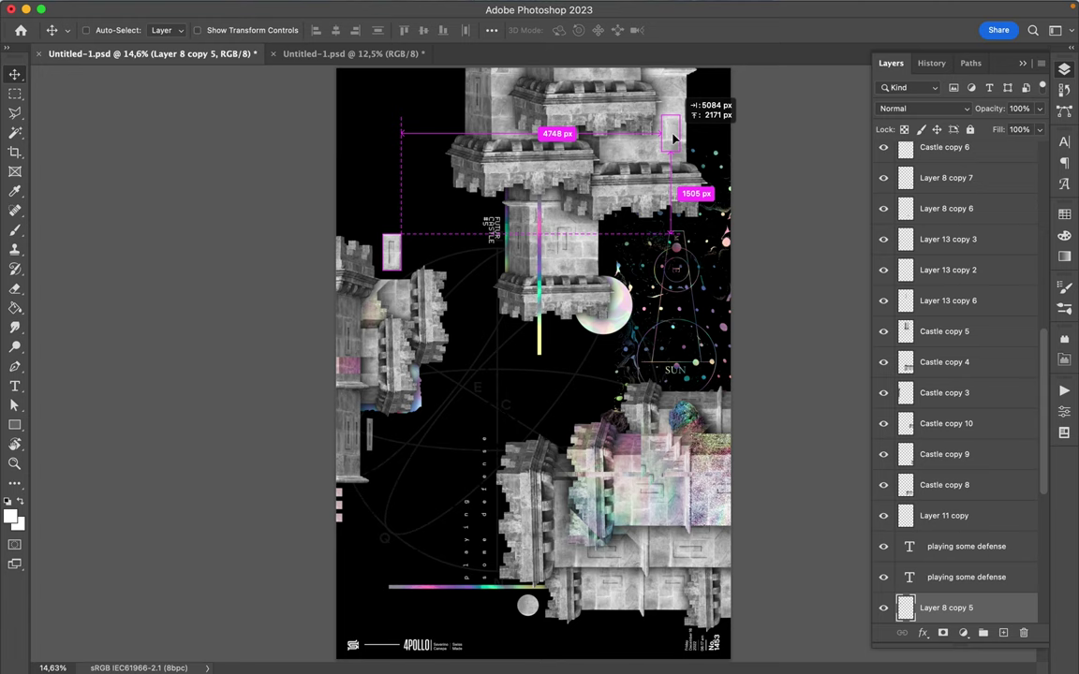
pyautogui.moveTo(968, 606); pyautogui.dragTo(968, 180)
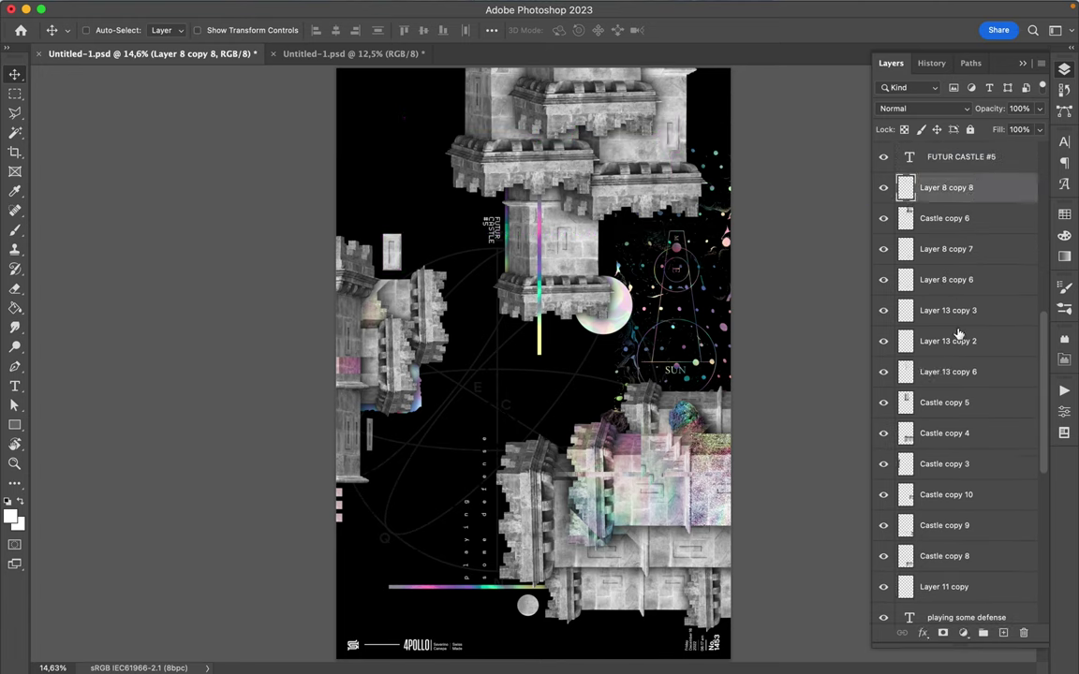
pyautogui.scroll(5, 957, 333)
pyautogui.keyDown('alt'); pyautogui.moveTo(626, 151); pyautogui.dragTo(622, 147); pyautogui.keyUp('alt')
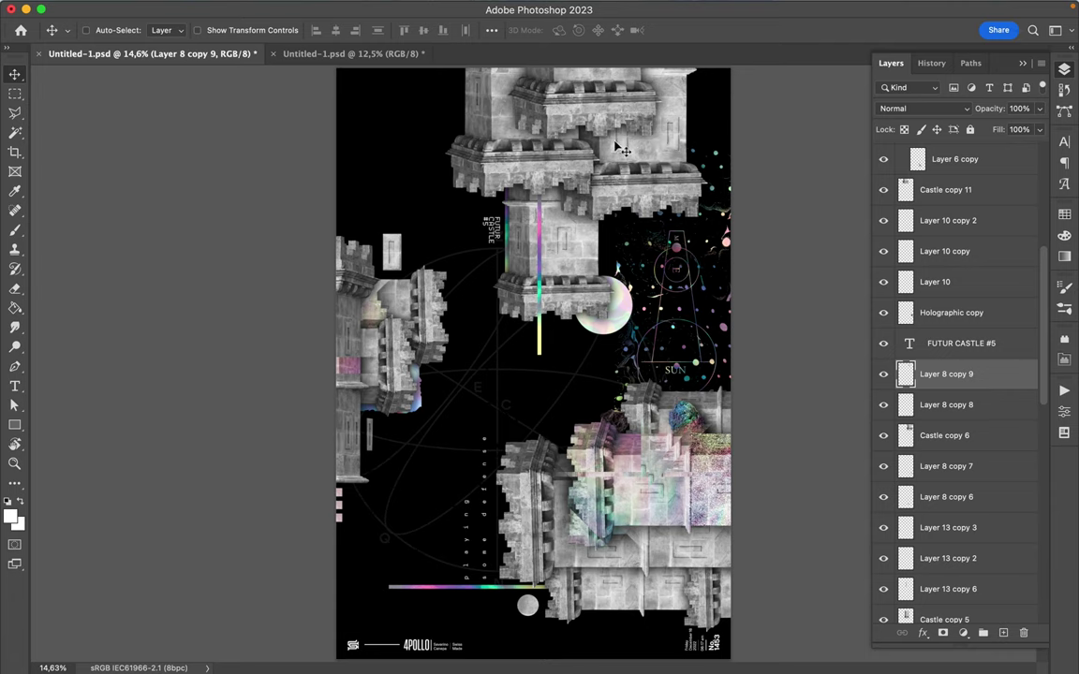
pyautogui.keyDown('alt'); pyautogui.moveTo(621, 147); pyautogui.dragTo(633, 147); pyautogui.keyUp('alt')
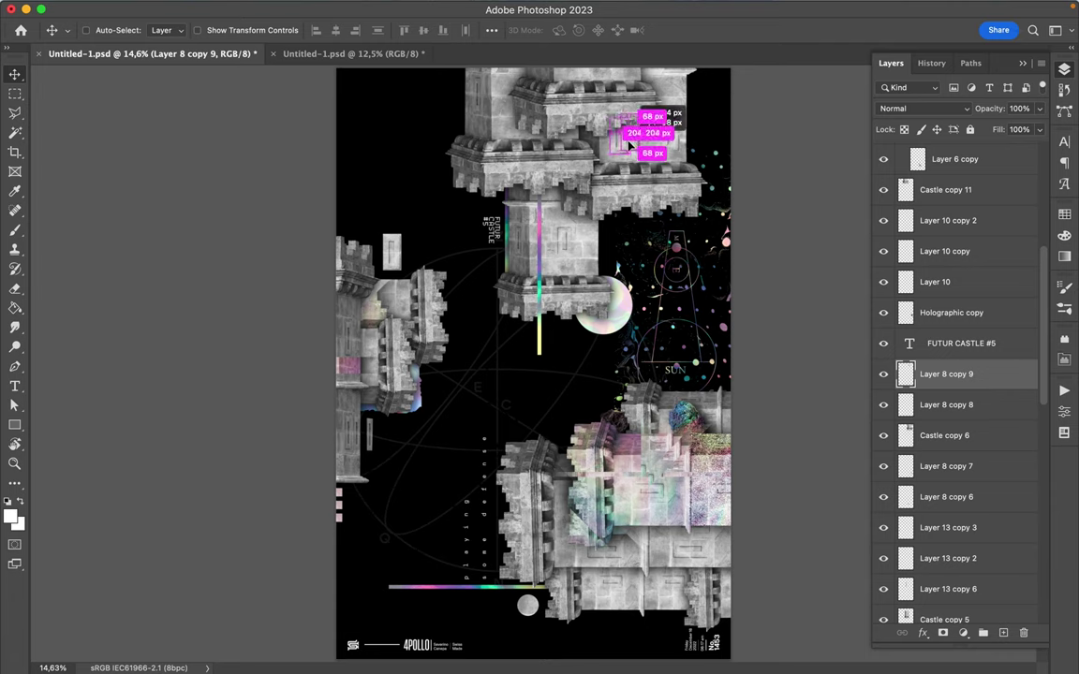
pyautogui.hotkey('ctrl', 't')
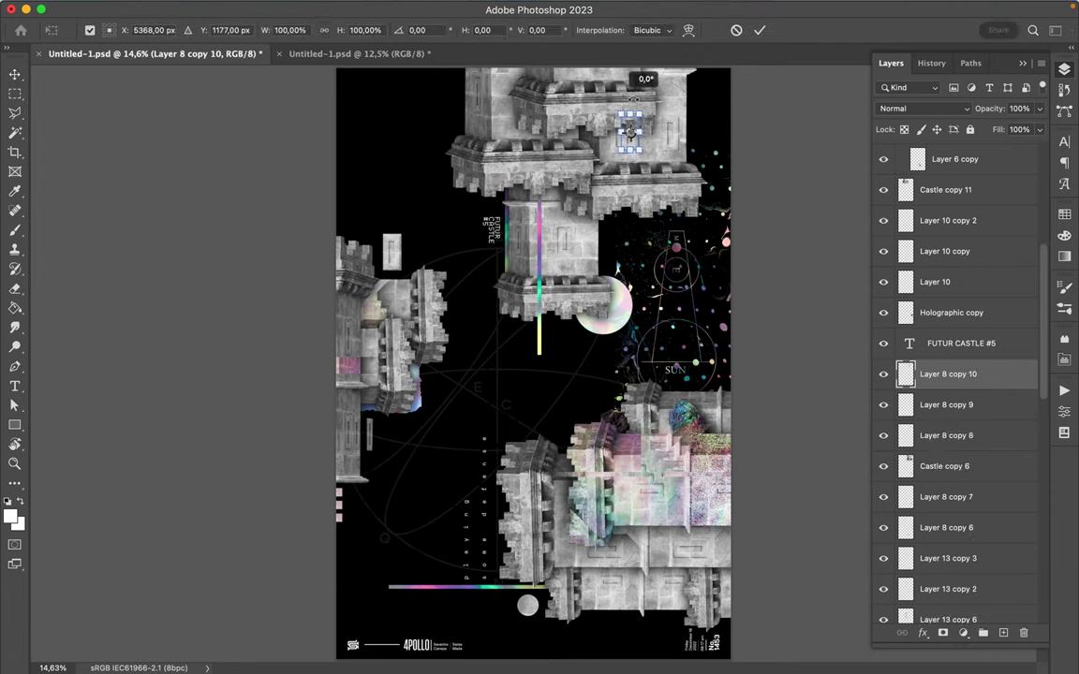
pyautogui.moveTo(614, 100)
pyautogui.mouseDown()
pyautogui.moveTo(664, 116)
pyautogui.moveTo(653, 106)
pyautogui.moveTo(669, 106)
pyautogui.mouseUp()
pyautogui.press('Return')
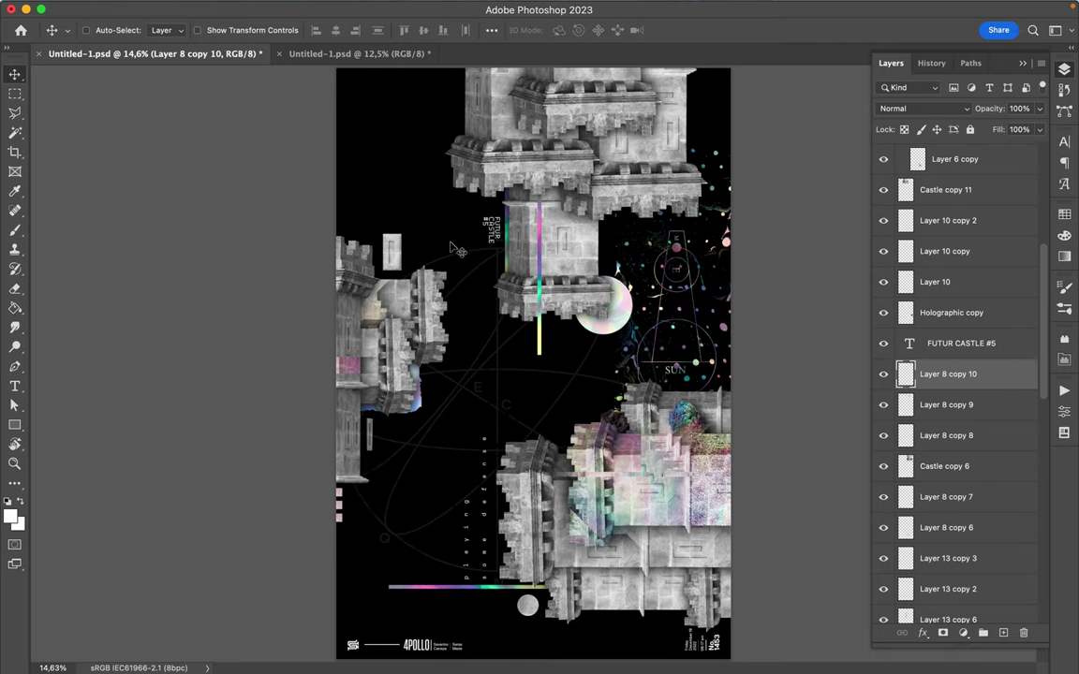
# - Add a Levels adjustment with midtones about 0.46 and clip it to Layer 8 copy 5
pyautogui.keyDown('ctrl'); pyautogui.click(395, 254); pyautogui.keyUp('ctrl')
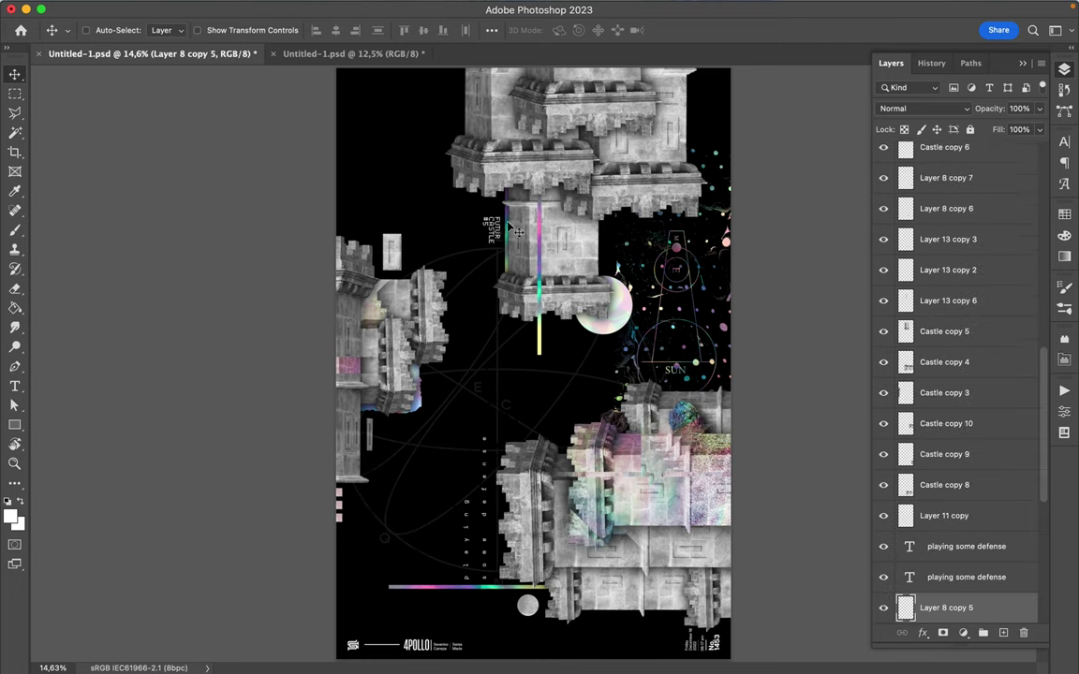
pyautogui.click(1039, 129)
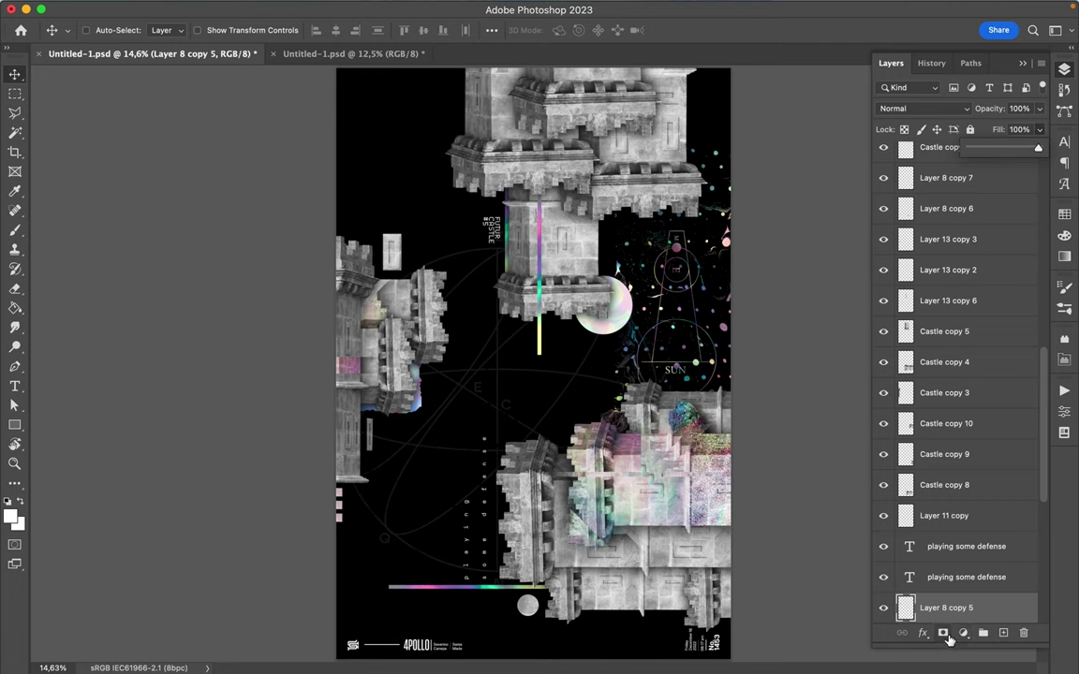
pyautogui.click(966, 635)
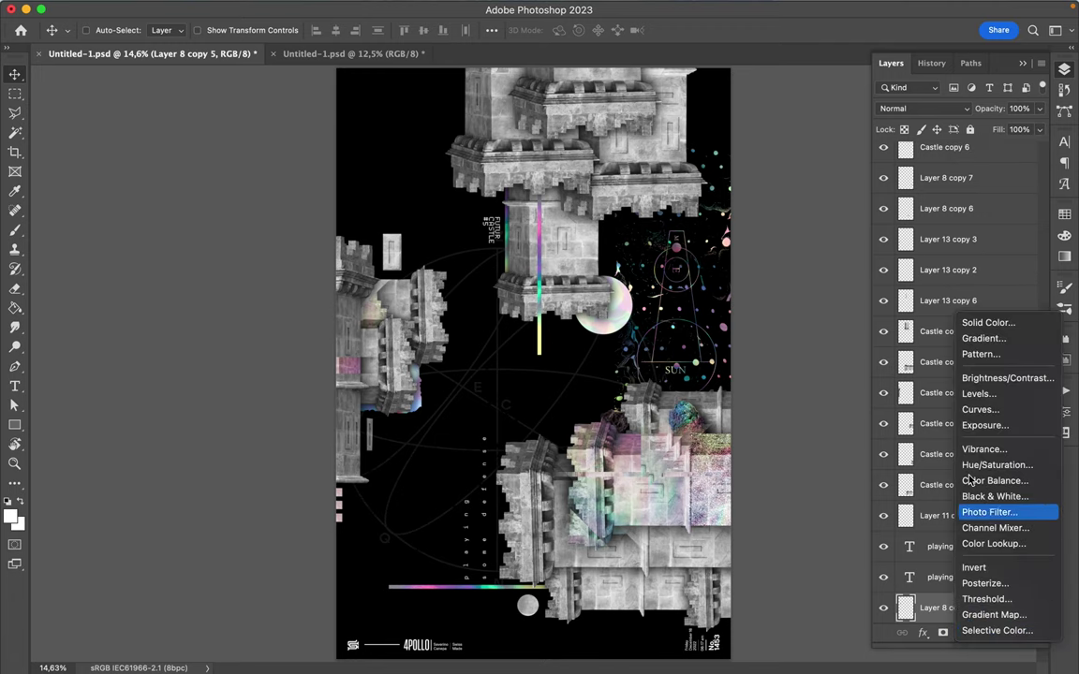
pyautogui.click(978, 394)
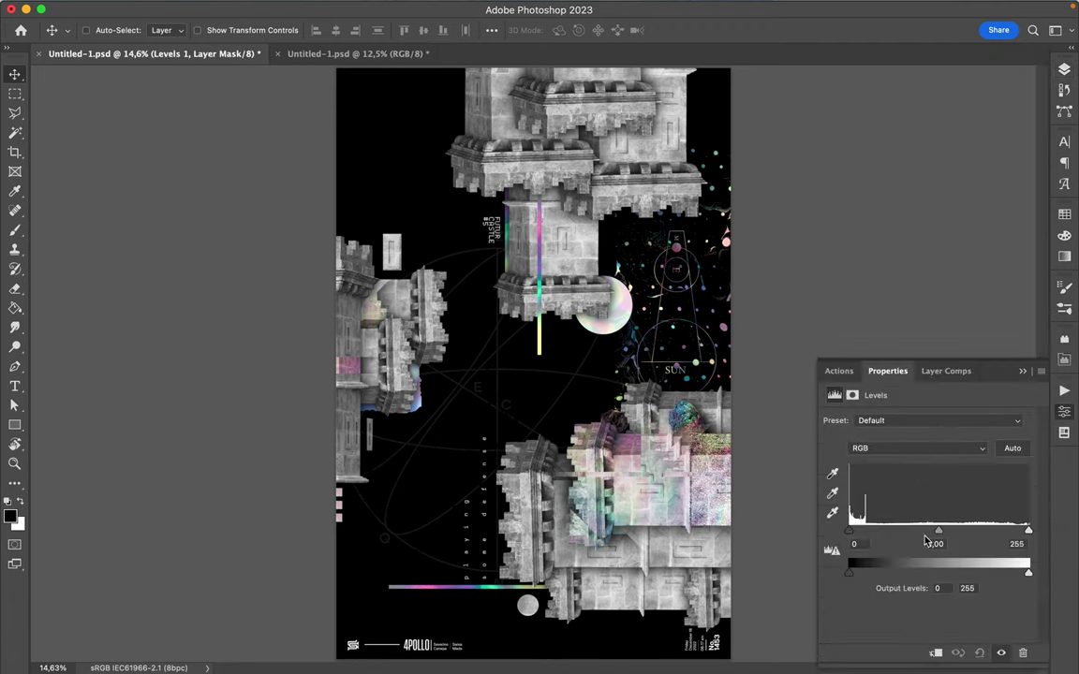
pyautogui.moveTo(941, 536); pyautogui.dragTo(970, 536)
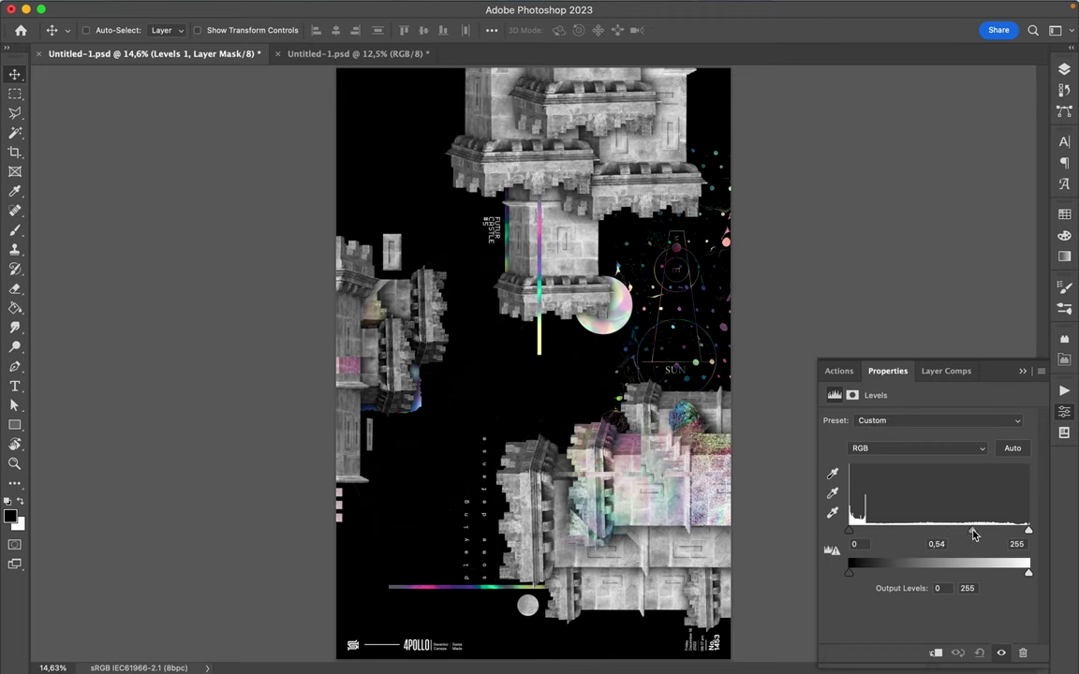
pyautogui.moveTo(976, 534)
pyautogui.mouseDown()
pyautogui.moveTo(990, 533)
pyautogui.moveTo(981, 533)
pyautogui.mouseUp()
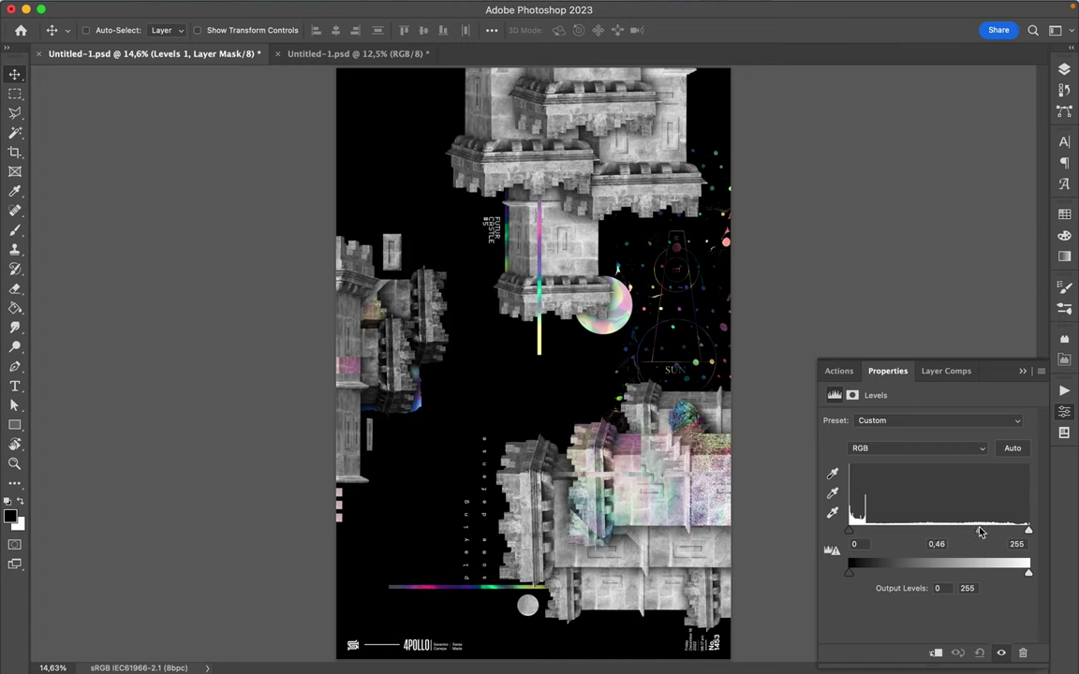
pyautogui.press('F7')
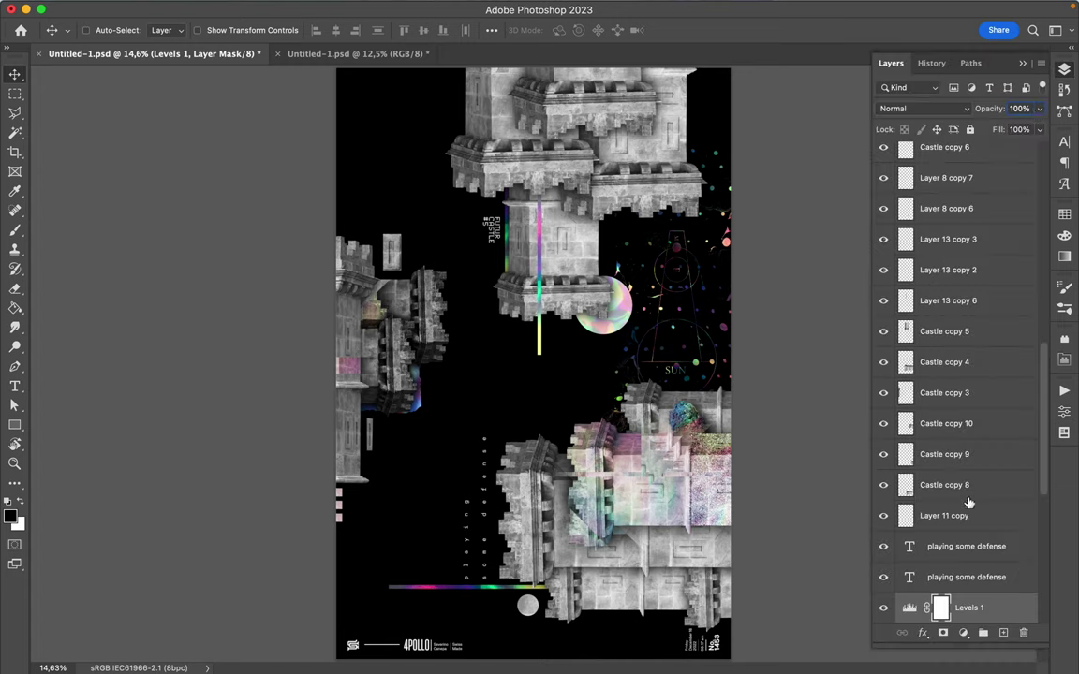
pyautogui.scroll(-5, 968, 504)
pyautogui.keyDown('alt'); pyautogui.click(961, 475); pyautogui.keyUp('alt')
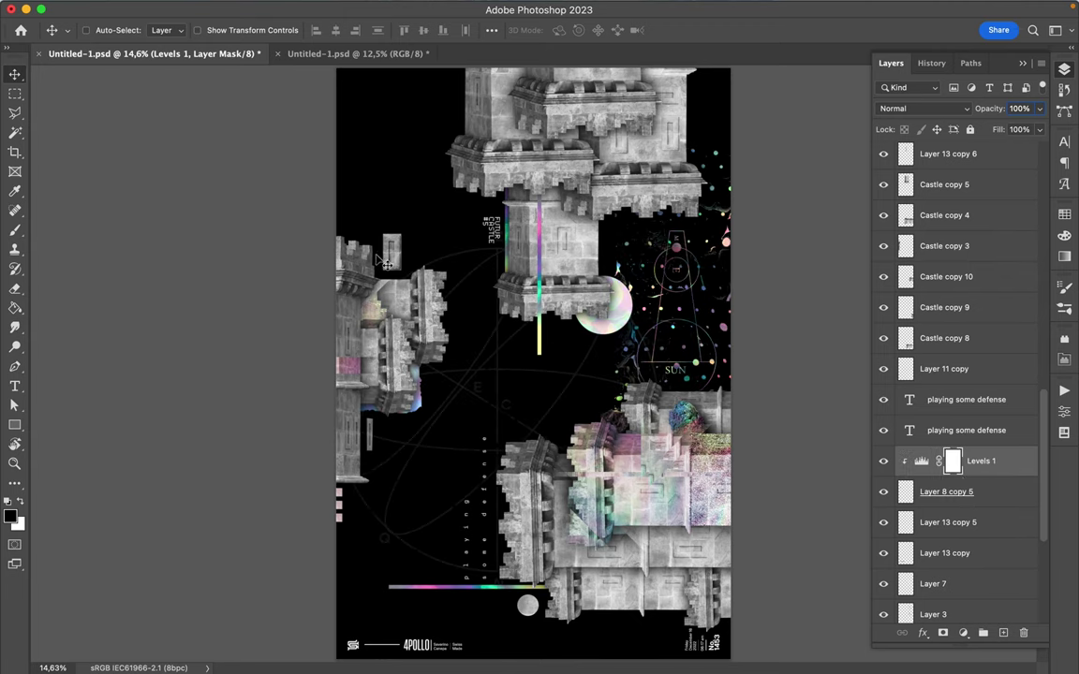
pyautogui.moveTo(388, 261); pyautogui.dragTo(389, 245)
pyautogui.keyDown('shift'); pyautogui.click(975, 492); pyautogui.keyUp('shift')
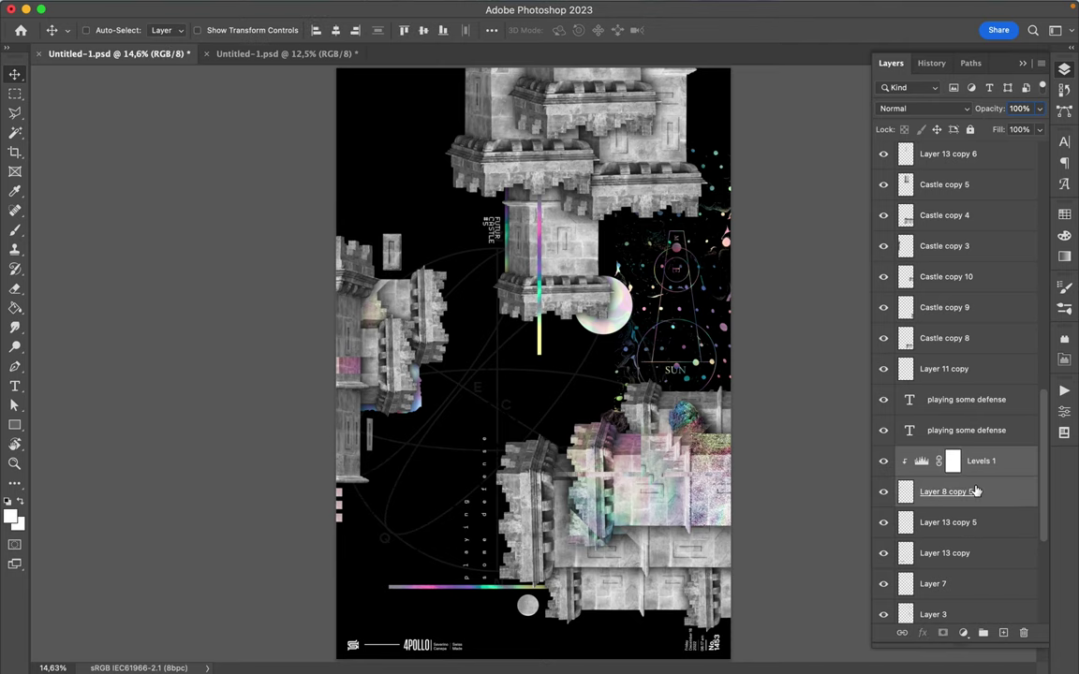
# - Merge the Levels into the panel piece, then move and re-orient the darkened piece near the left castle
pyautogui.hotkey('ctrl', 'e')
pyautogui.moveTo(393, 267)
pyautogui.mouseDown()
pyautogui.moveTo(381, 251)
pyautogui.moveTo(387, 210)
pyautogui.mouseUp()
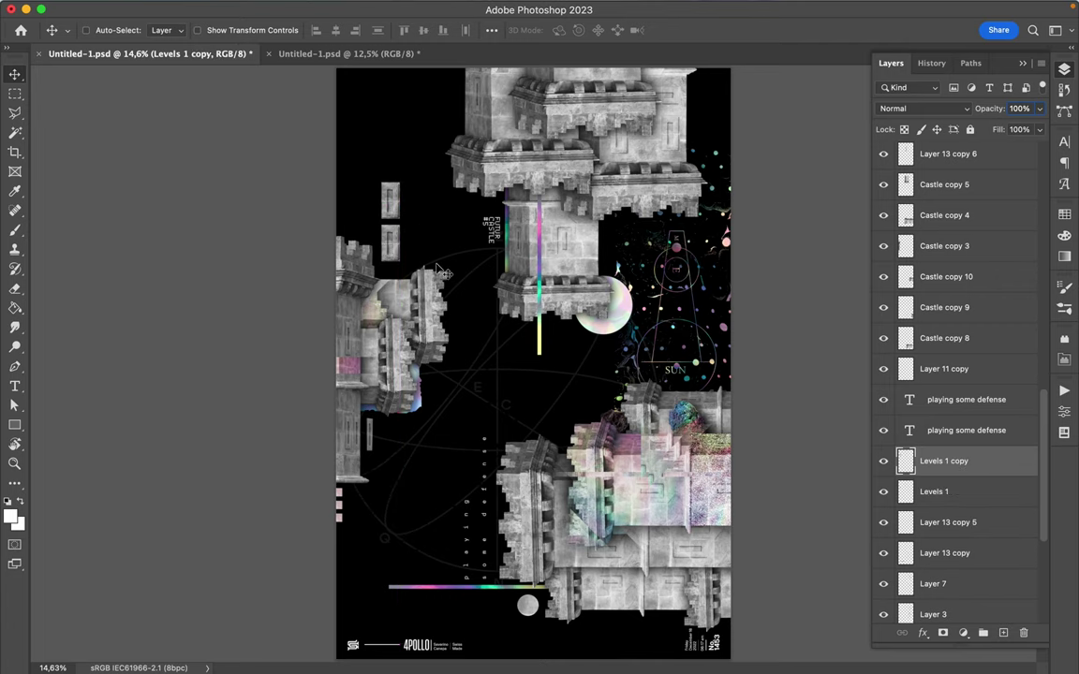
pyautogui.hotkey('ctrl', 'z')
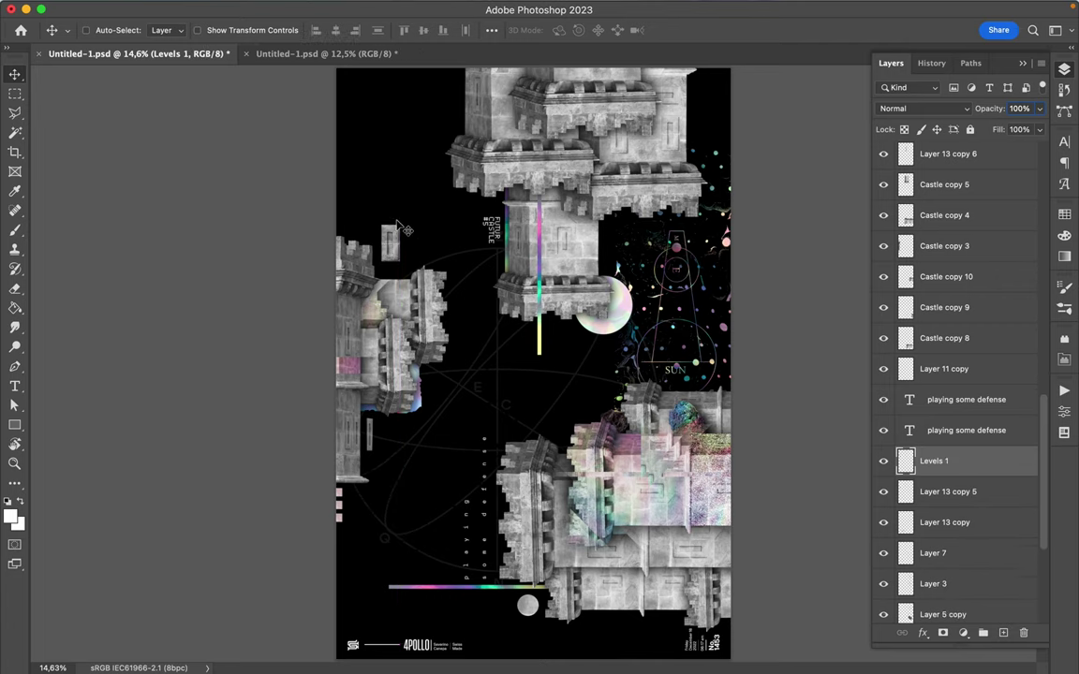
pyautogui.moveTo(389, 246)
pyautogui.mouseDown()
pyautogui.moveTo(392, 259)
pyautogui.moveTo(466, 213)
pyautogui.mouseUp()
pyautogui.hotkey('ctrl', 't')
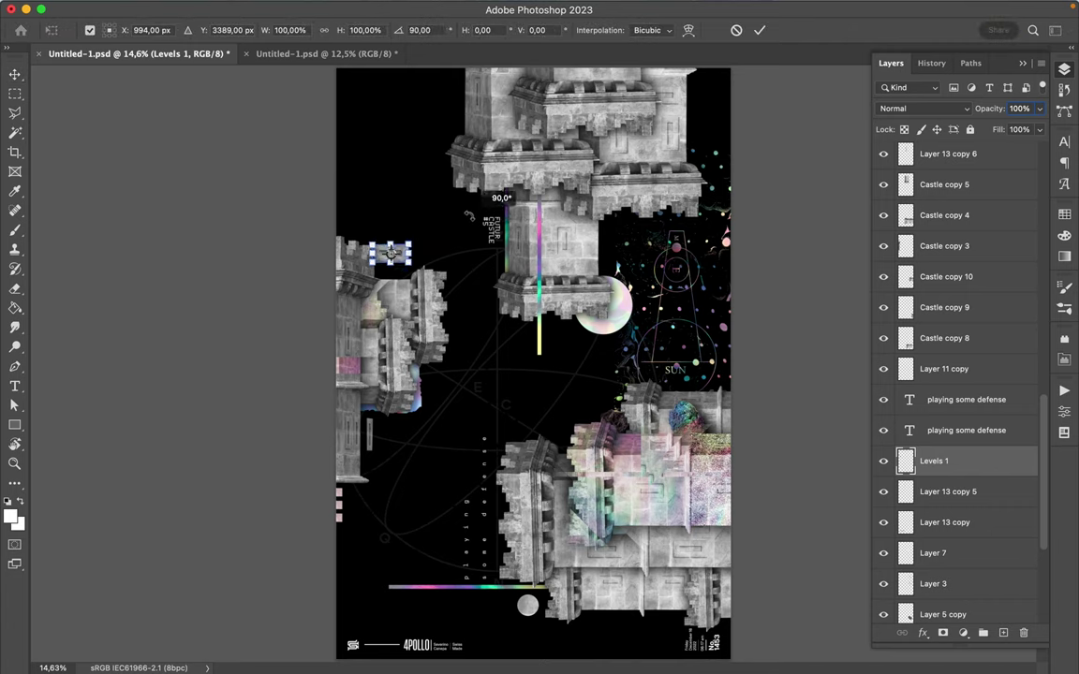
pyautogui.press('Return')
pyautogui.moveTo(380, 253); pyautogui.dragTo(404, 265)
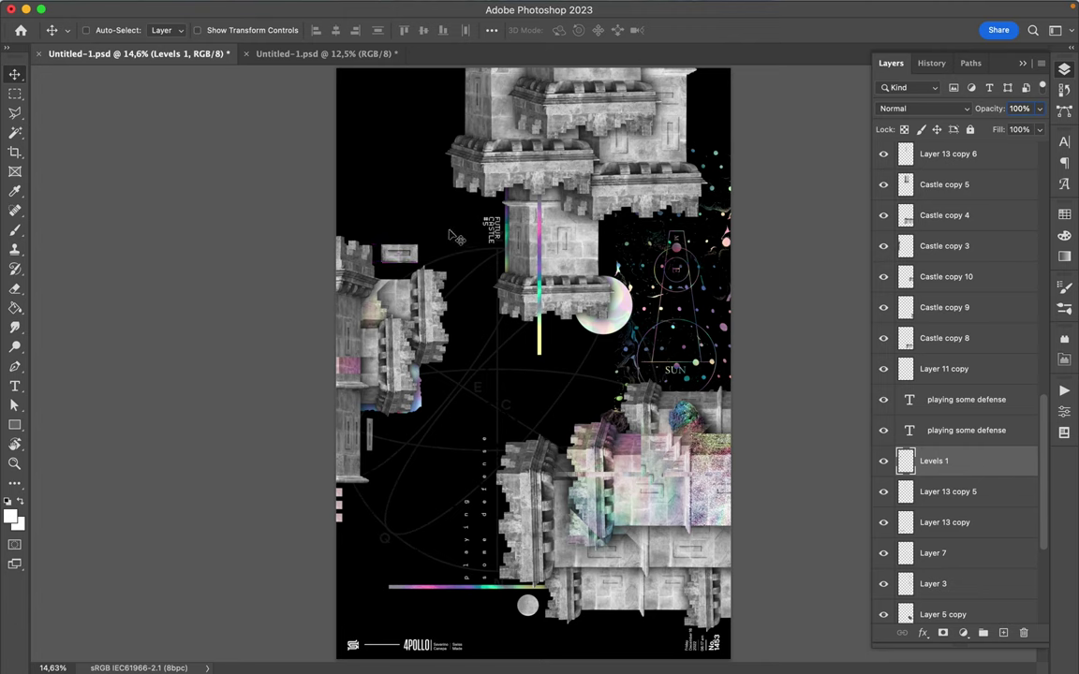
pyautogui.hotkey('ctrl', 't')
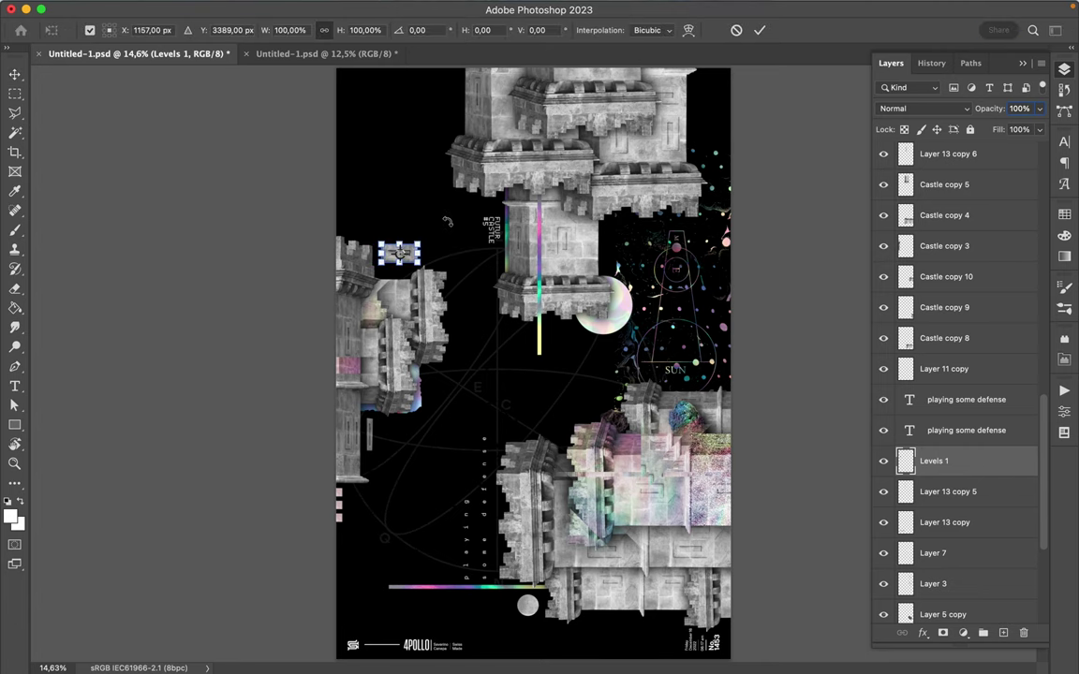
pyautogui.press('Return')
pyautogui.moveTo(447, 222); pyautogui.dragTo(455, 229)
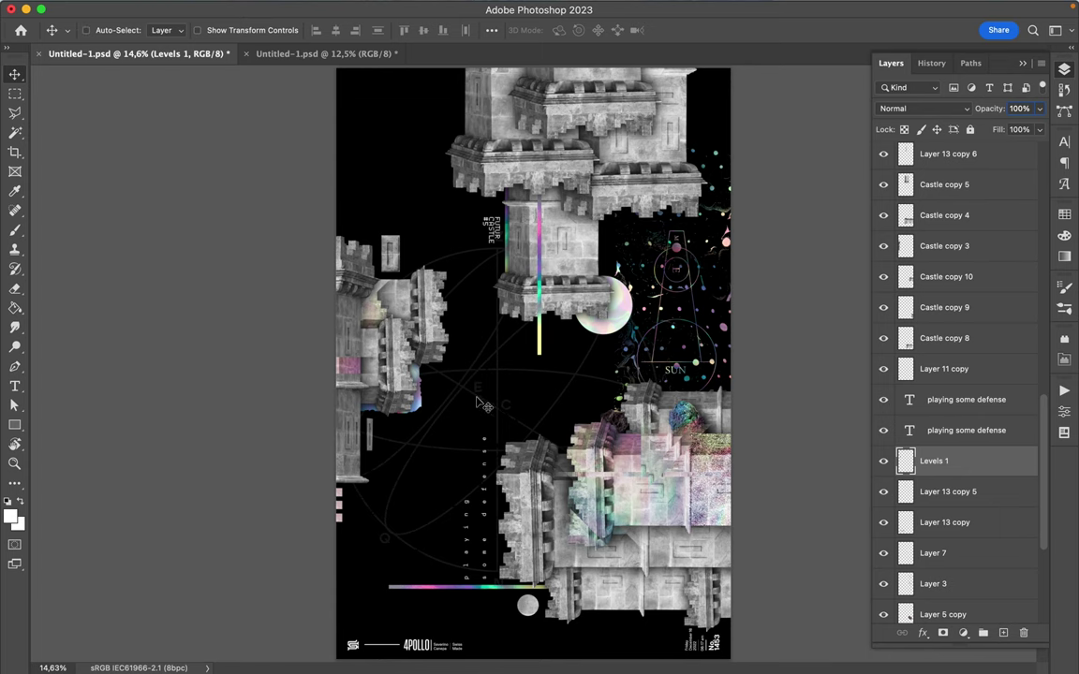
# - Move the glowing orb on Layer 7 against the tower base and switch to the other poster document
pyautogui.click(628, 310)
pyautogui.moveTo(638, 313)
pyautogui.mouseDown()
pyautogui.moveTo(594, 328)
pyautogui.moveTo(602, 315)
pyautogui.mouseUp()
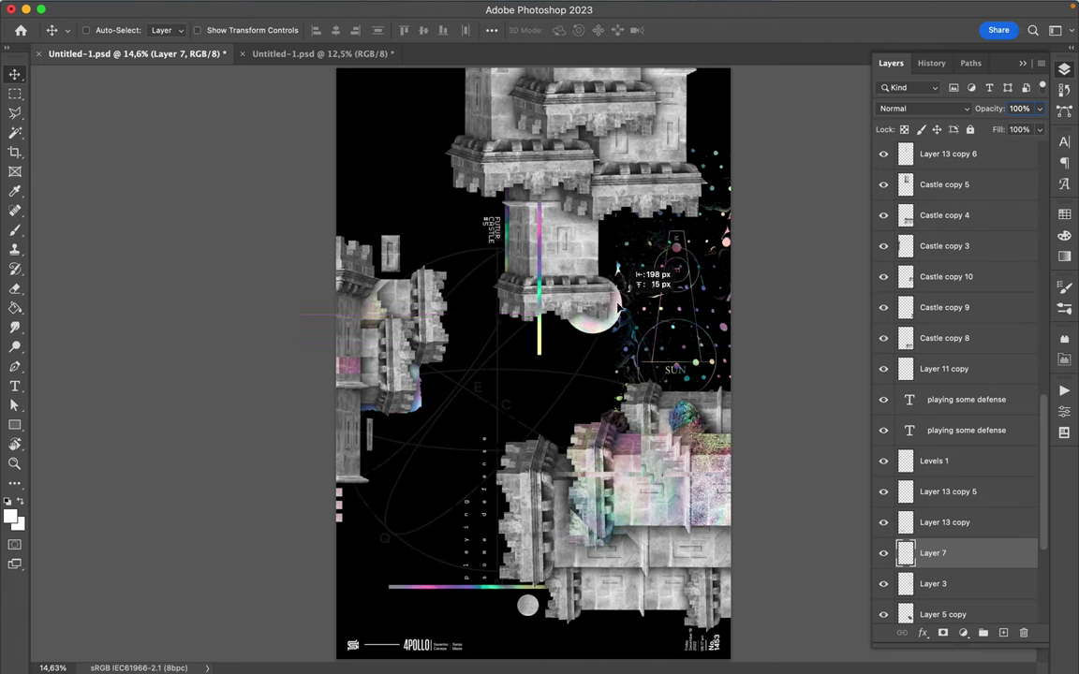
pyautogui.moveTo(603, 315); pyautogui.dragTo(619, 309)
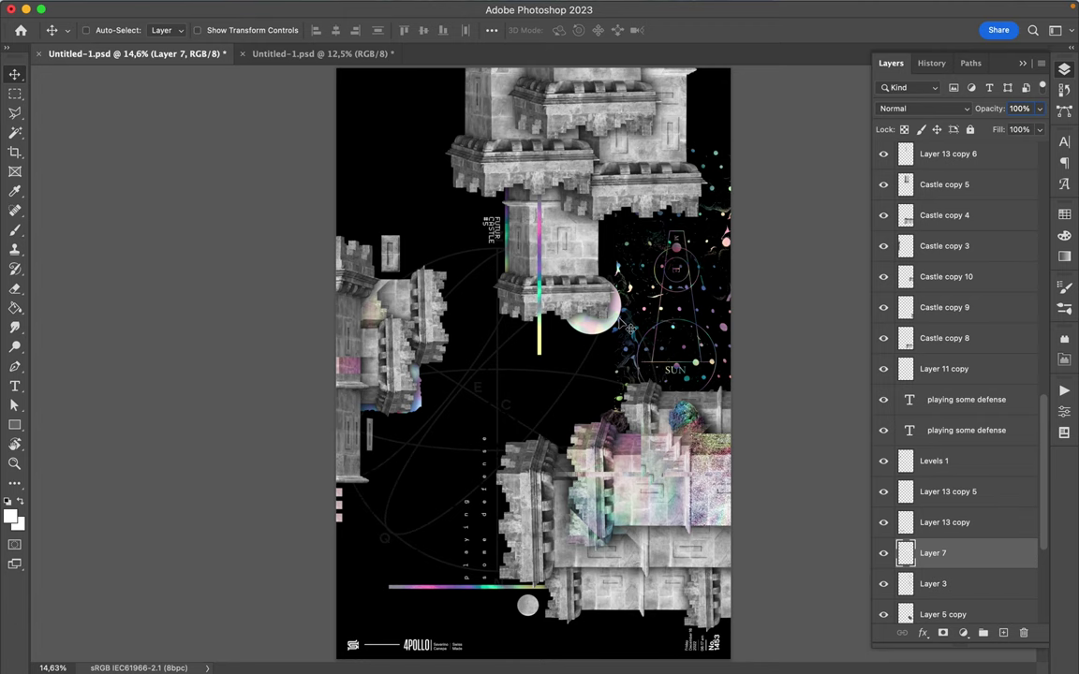
pyautogui.click(342, 54)
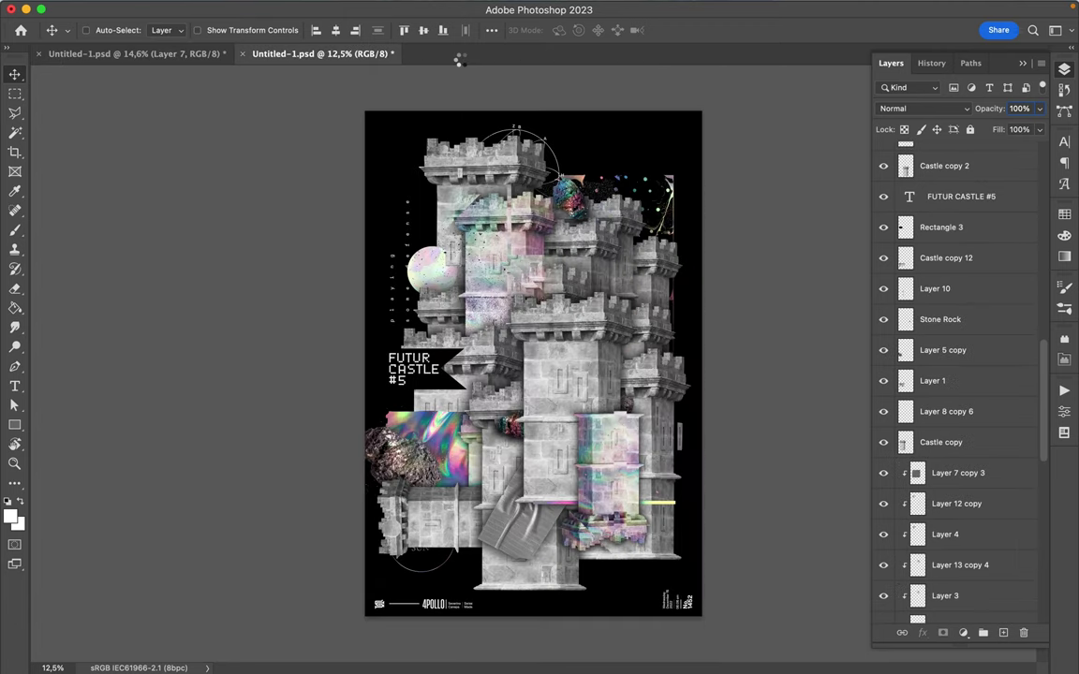
# - Shift a few castle pieces, then delete the background, fragment, rock and FUTUR CASTLE #5 label layers
pyautogui.moveTo(505, 258)
pyautogui.mouseDown()
pyautogui.moveTo(457, 298)
pyautogui.moveTo(523, 245)
pyautogui.mouseUp()
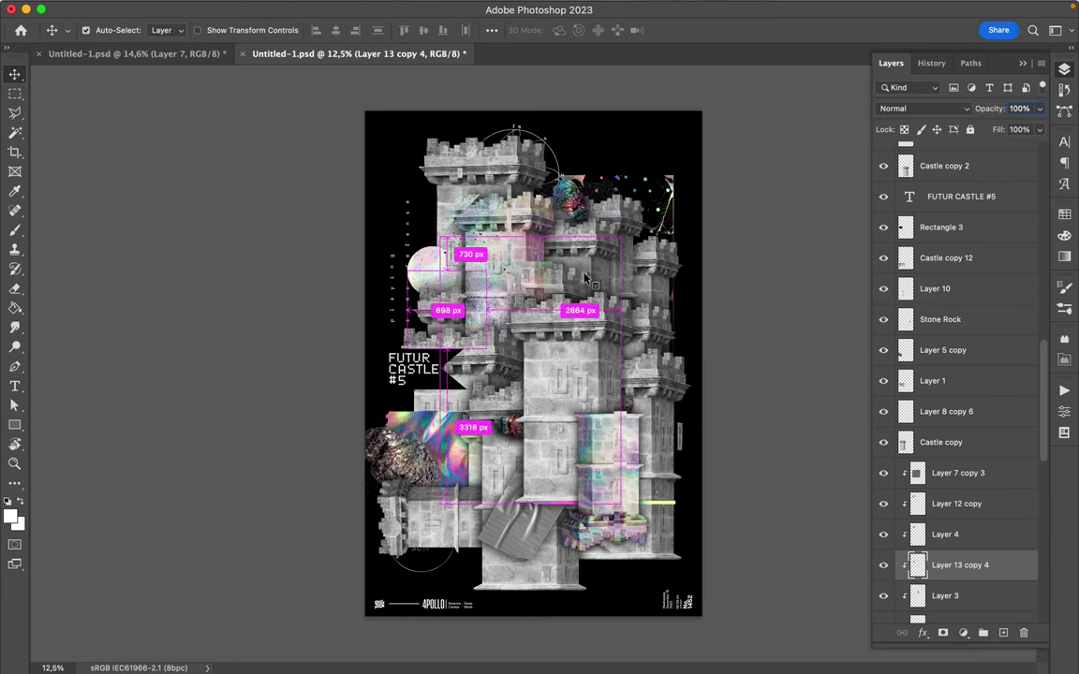
pyautogui.click(581, 278)
pyautogui.moveTo(580, 279); pyautogui.dragTo(426, 264)
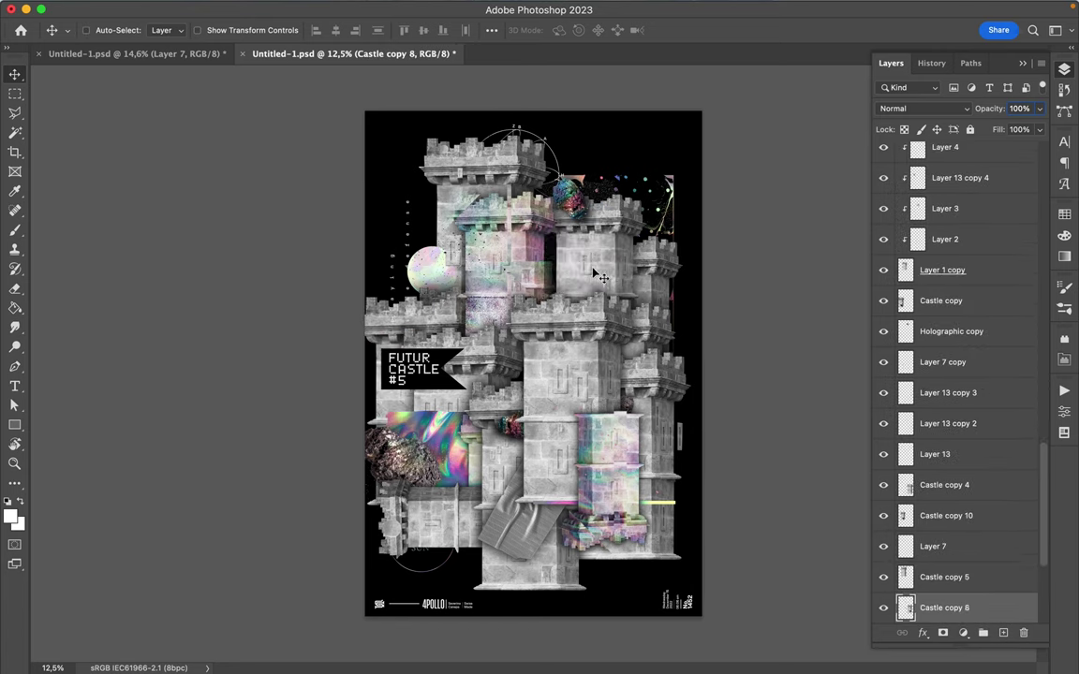
pyautogui.moveTo(599, 276); pyautogui.dragTo(601, 278)
pyautogui.press('BackSpace')
pyautogui.press('BackSpace')
pyautogui.press('BackSpace')
pyautogui.press('BackSpace')
pyautogui.press('BackSpace')
pyautogui.press('BackSpace')
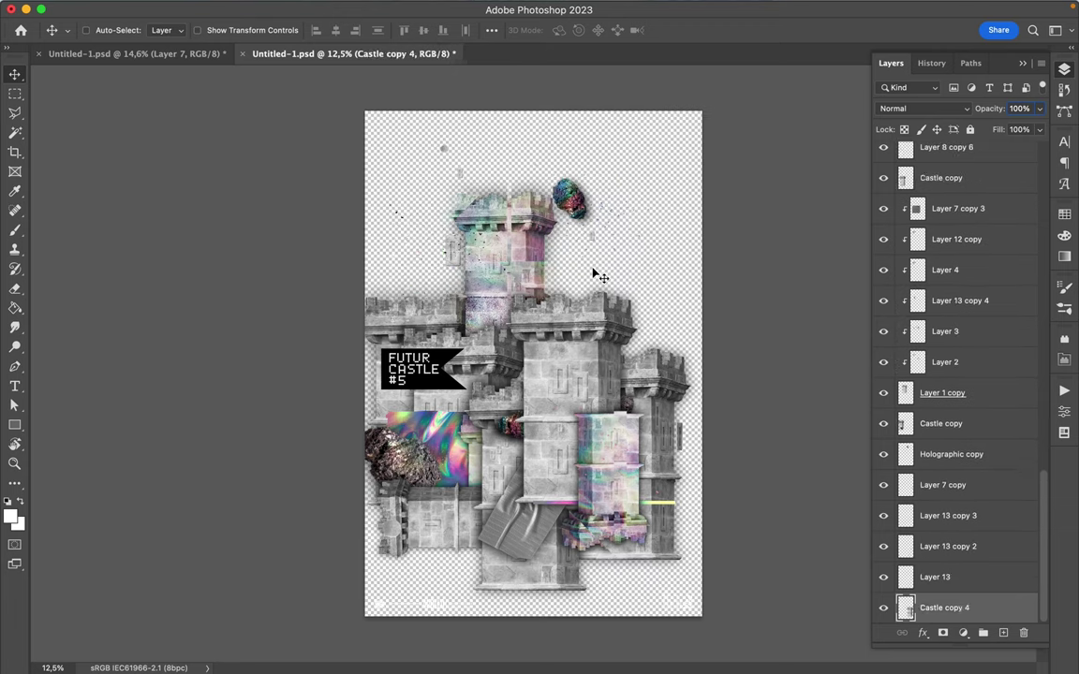
pyautogui.press('BackSpace')
pyautogui.press('BackSpace')
pyautogui.press('BackSpace')
pyautogui.press('BackSpace')
pyautogui.press('BackSpace')
pyautogui.press('BackSpace')
pyautogui.press('BackSpace')
pyautogui.press('BackSpace')
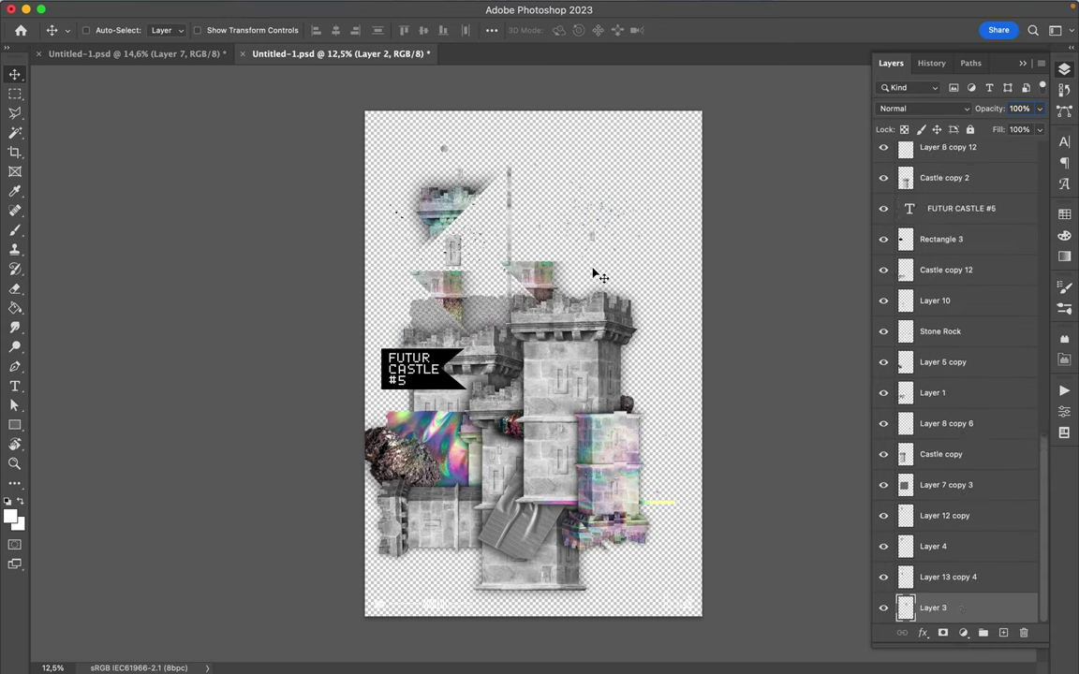
pyautogui.press('BackSpace')
pyautogui.press('BackSpace')
pyautogui.press('BackSpace')
pyautogui.press('BackSpace')
pyautogui.press('BackSpace')
pyautogui.press('BackSpace')
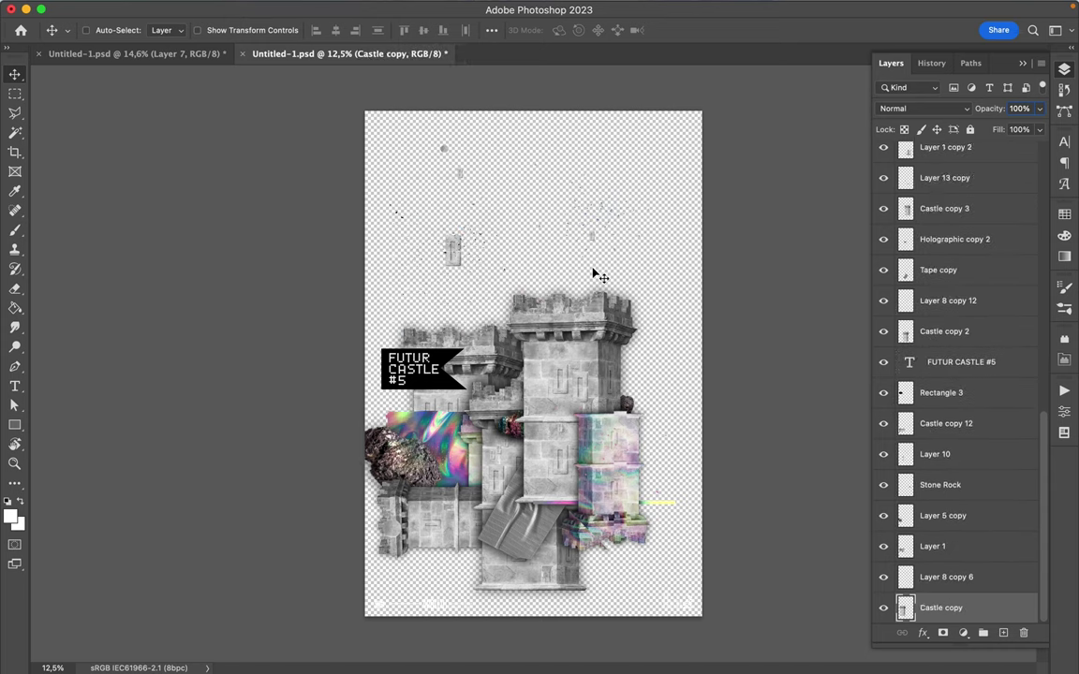
pyautogui.press('BackSpace')
pyautogui.press('BackSpace')
pyautogui.press('BackSpace')
pyautogui.press('BackSpace')
pyautogui.press('BackSpace')
pyautogui.press('BackSpace')
pyautogui.press('BackSpace')
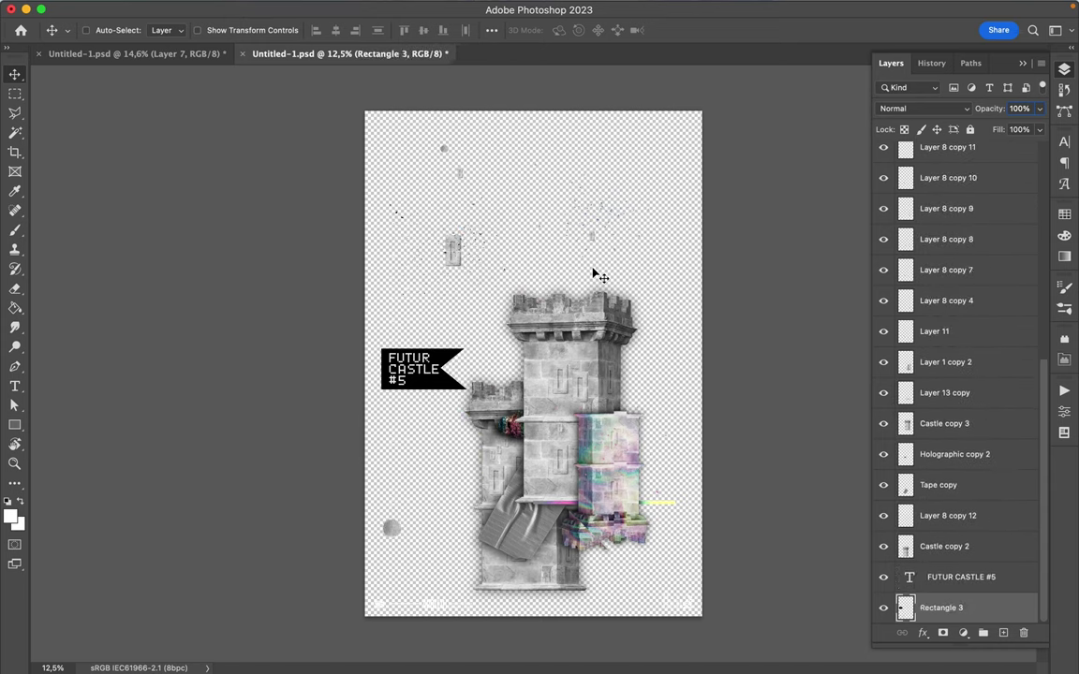
pyautogui.press('BackSpace')
pyautogui.press('BackSpace')
pyautogui.press('BackSpace')
pyautogui.press('BackSpace')
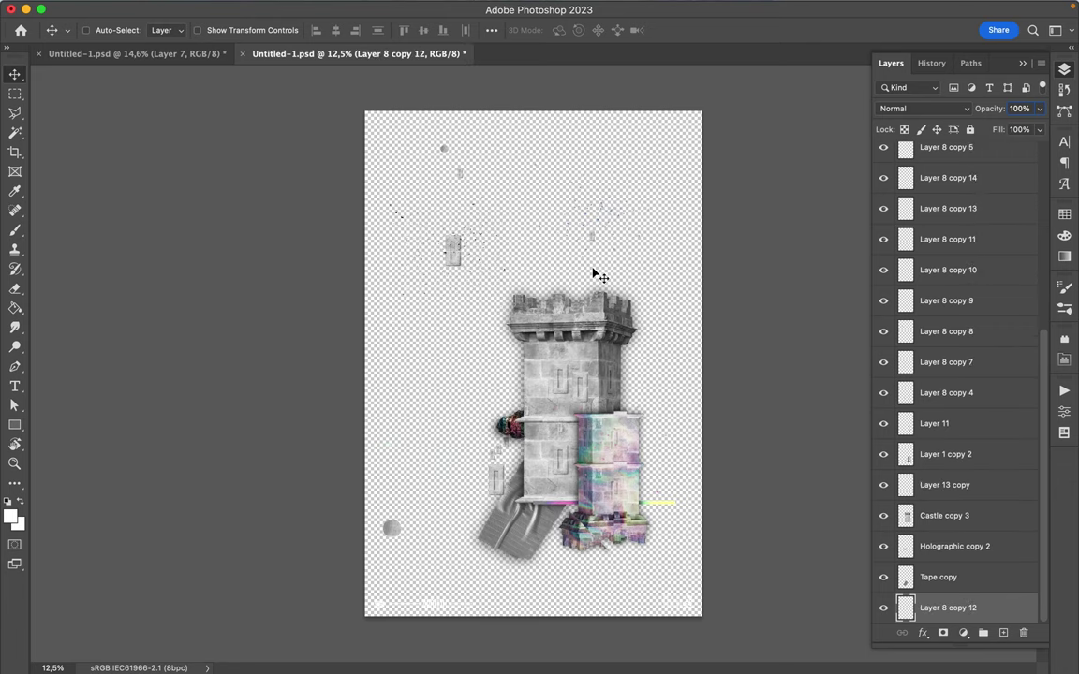
# - Drag the Tape copy gray ramp piece across to the black poster document
pyautogui.click(513, 528)
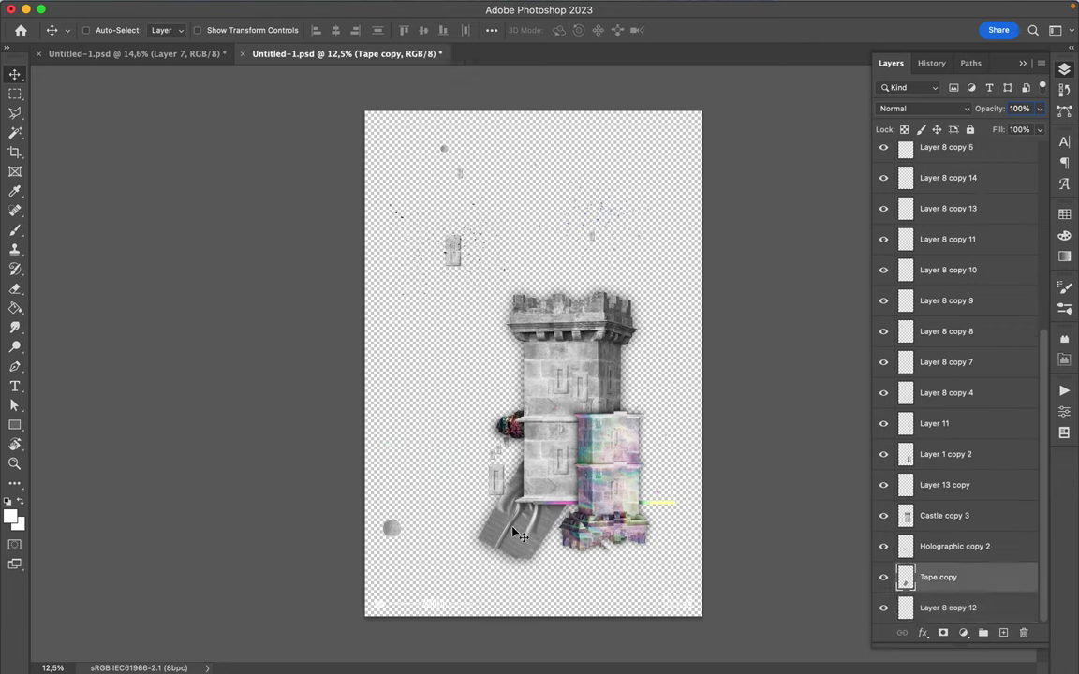
pyautogui.moveTo(522, 533)
pyautogui.mouseDown()
pyautogui.moveTo(503, 579)
pyautogui.moveTo(503, 287)
pyautogui.mouseUp()
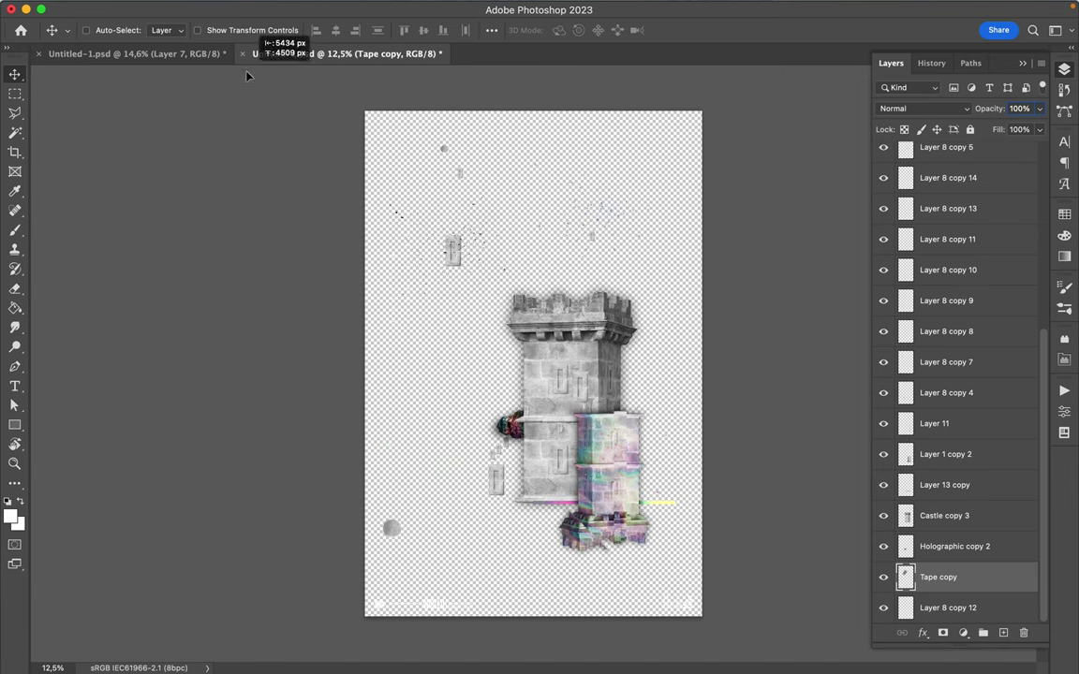
pyautogui.moveTo(503, 287); pyautogui.dragTo(234, 69)
# - Bring the tape fragment into the black poster and place Tape copy below Layer 8 copy 8
pyautogui.moveTo(485, 316); pyautogui.dragTo(801, 558)
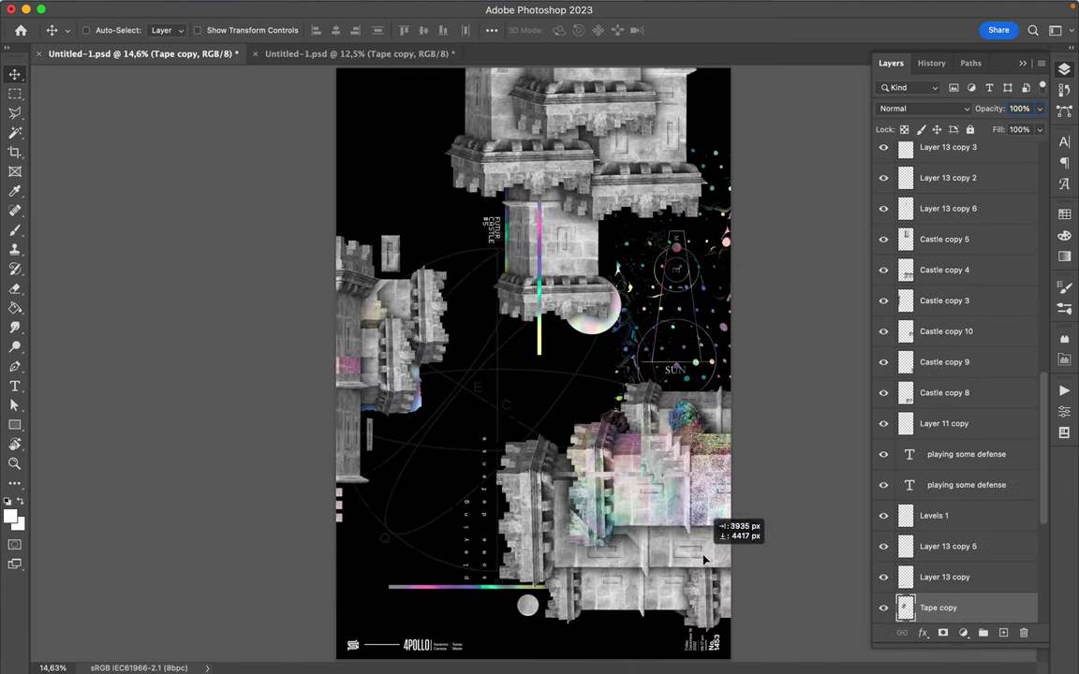
pyautogui.moveTo(981, 608)
pyautogui.mouseDown()
pyautogui.moveTo(991, 671)
pyautogui.moveTo(977, 376)
pyautogui.mouseUp()
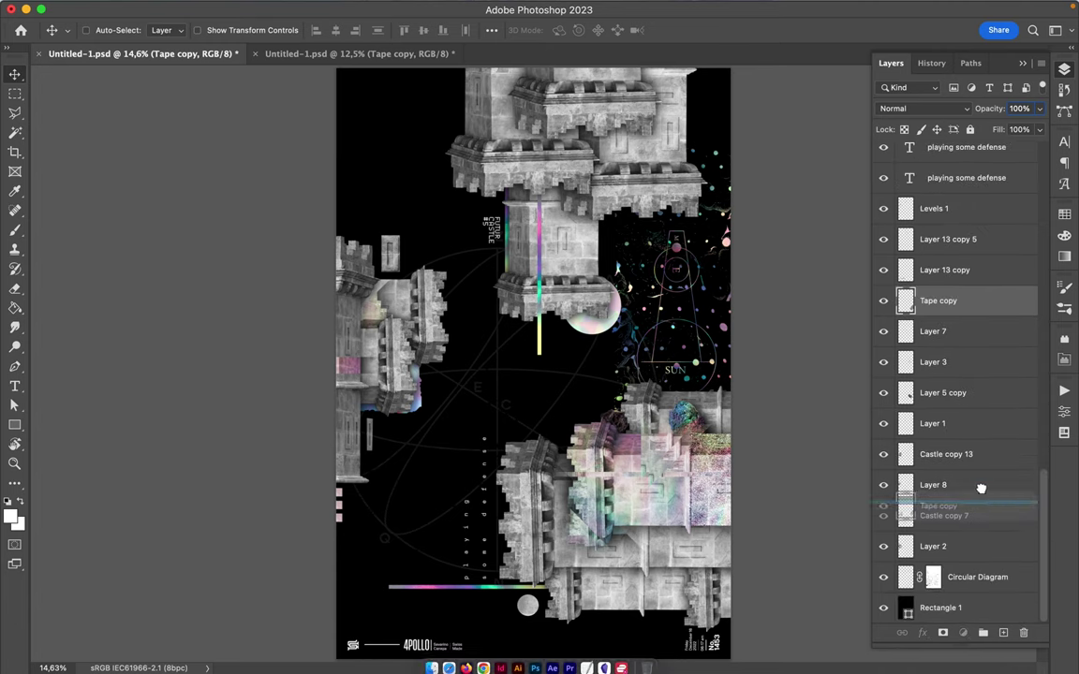
pyautogui.moveTo(977, 376); pyautogui.dragTo(967, 103)
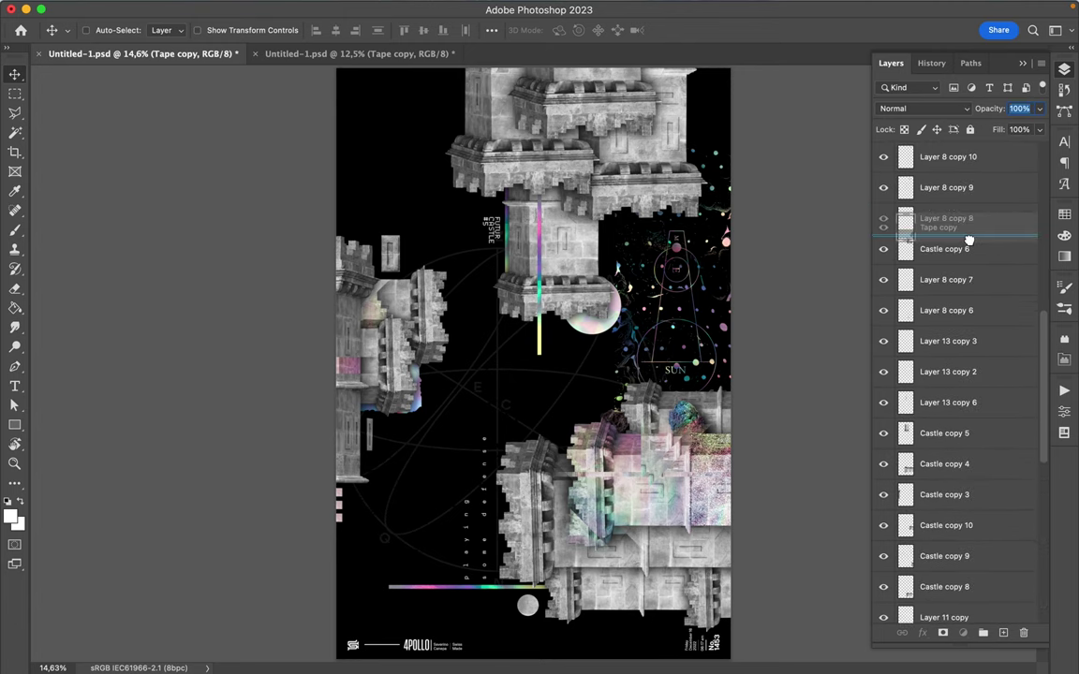
pyautogui.moveTo(966, 104); pyautogui.dragTo(970, 245)
# - Rotate the tape about 58° and shift it upward over the lower castle
pyautogui.hotkey('ctrl', 't')
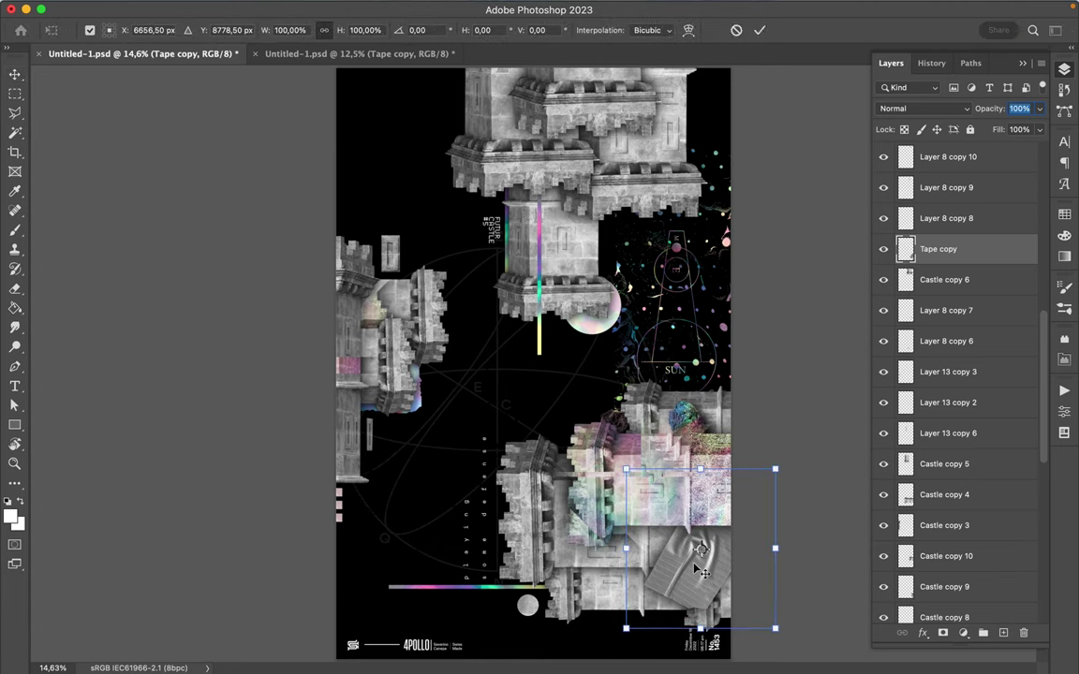
pyautogui.moveTo(611, 558); pyautogui.dragTo(645, 478)
pyautogui.moveTo(688, 633)
pyautogui.mouseDown()
pyautogui.moveTo(688, 532)
pyautogui.moveTo(708, 529)
pyautogui.mouseUp()
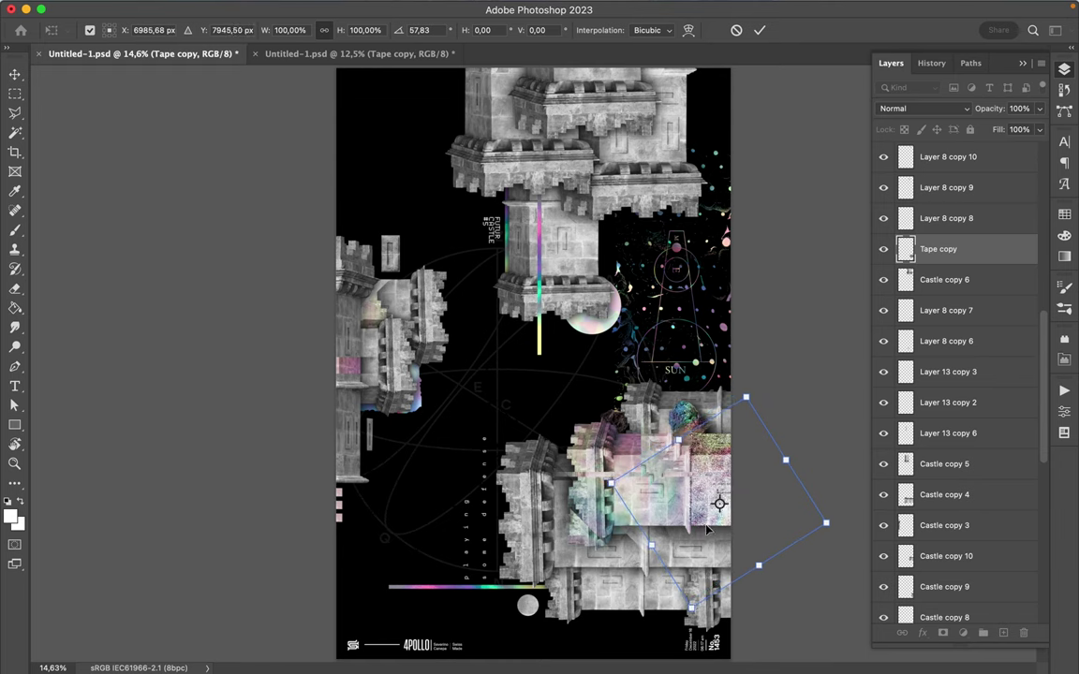
pyautogui.press('Return')
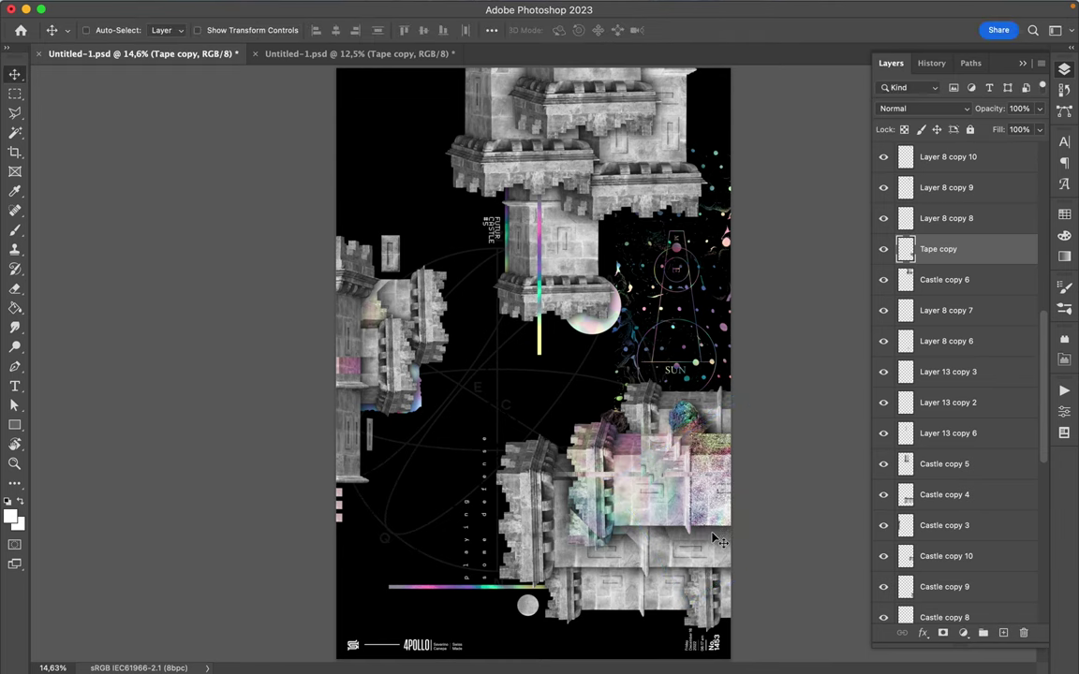
# - Duplicate the tape as Tape copy 2 and move it above Castle copy 11 in the stack
pyautogui.moveTo(712, 539); pyautogui.dragTo(555, 166)
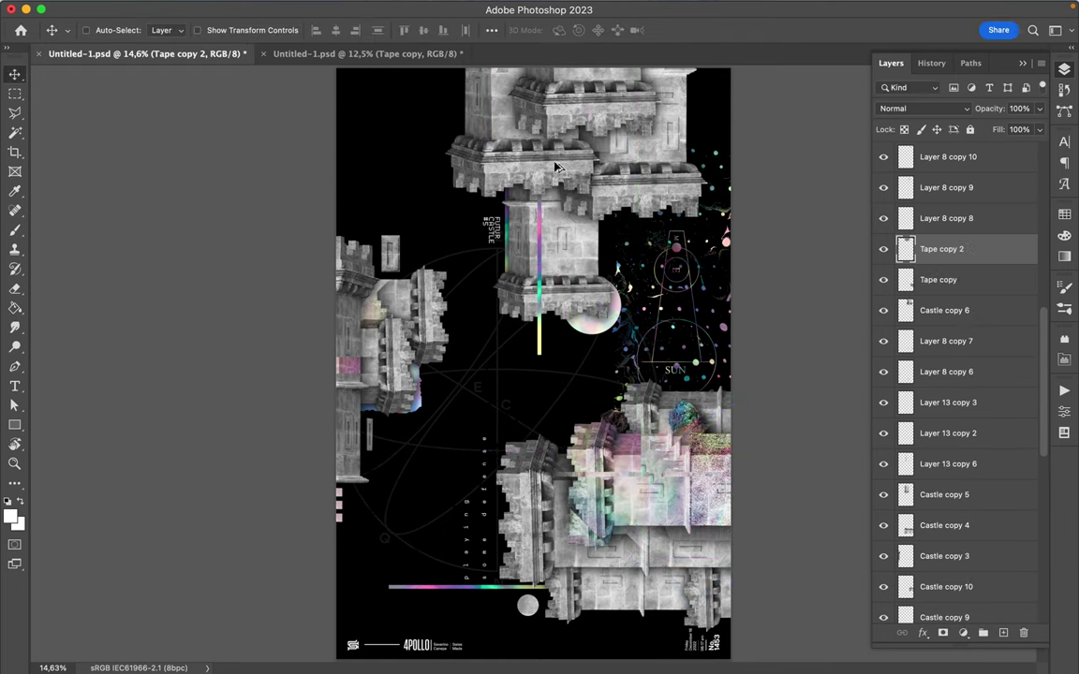
pyautogui.moveTo(976, 260); pyautogui.dragTo(972, 129)
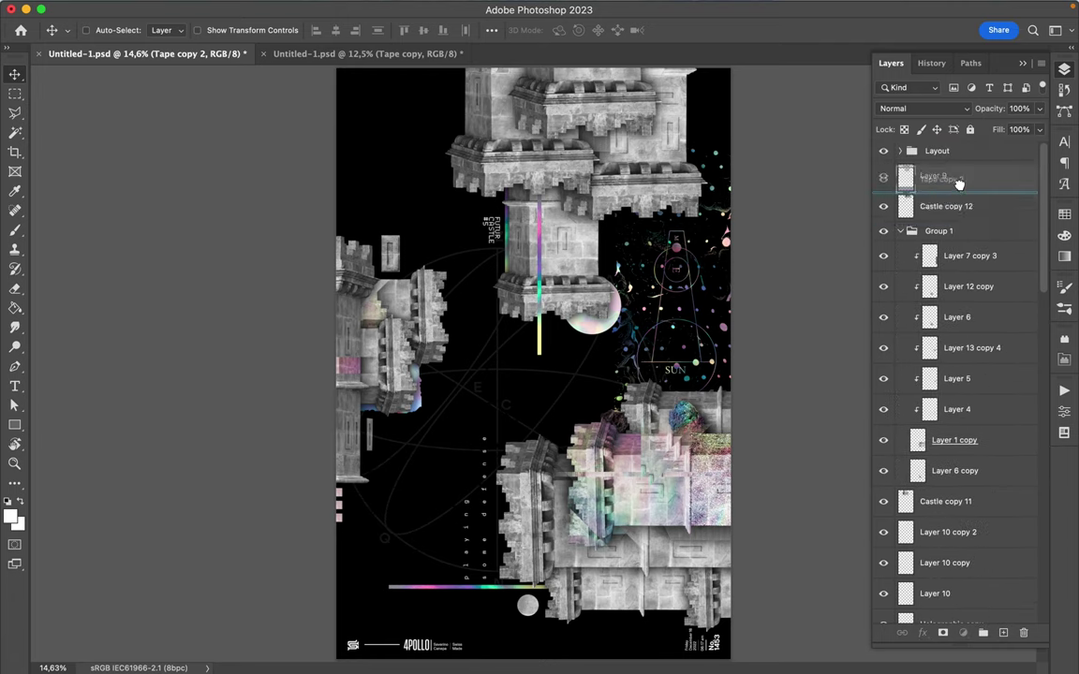
pyautogui.moveTo(973, 129); pyautogui.dragTo(948, 552)
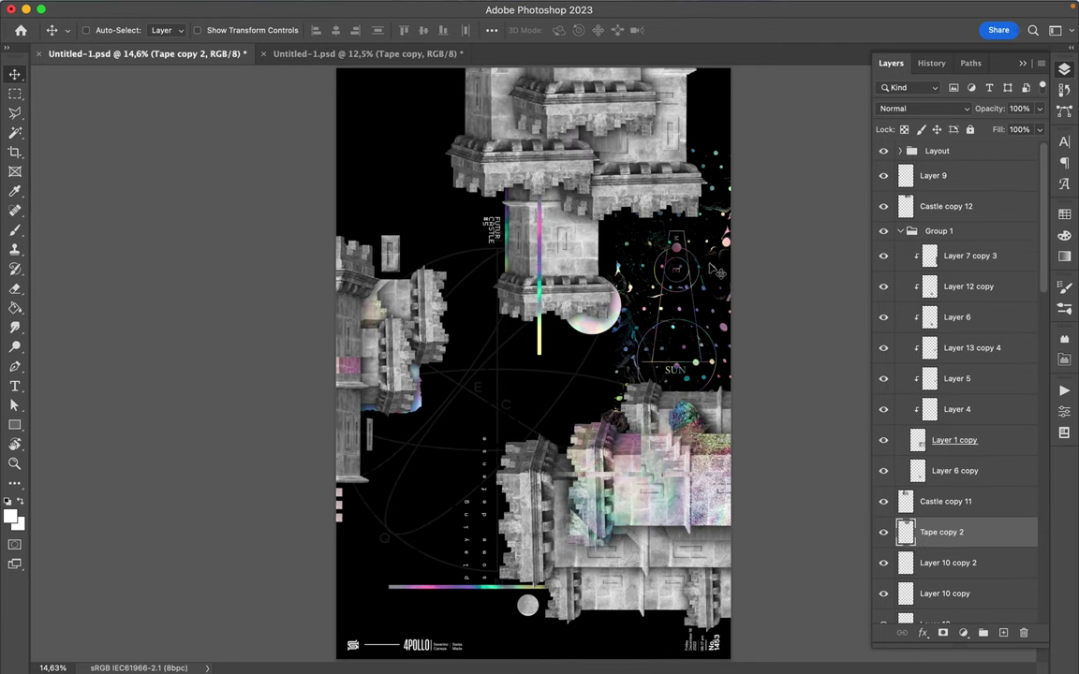
pyautogui.moveTo(951, 536); pyautogui.dragTo(950, 485)
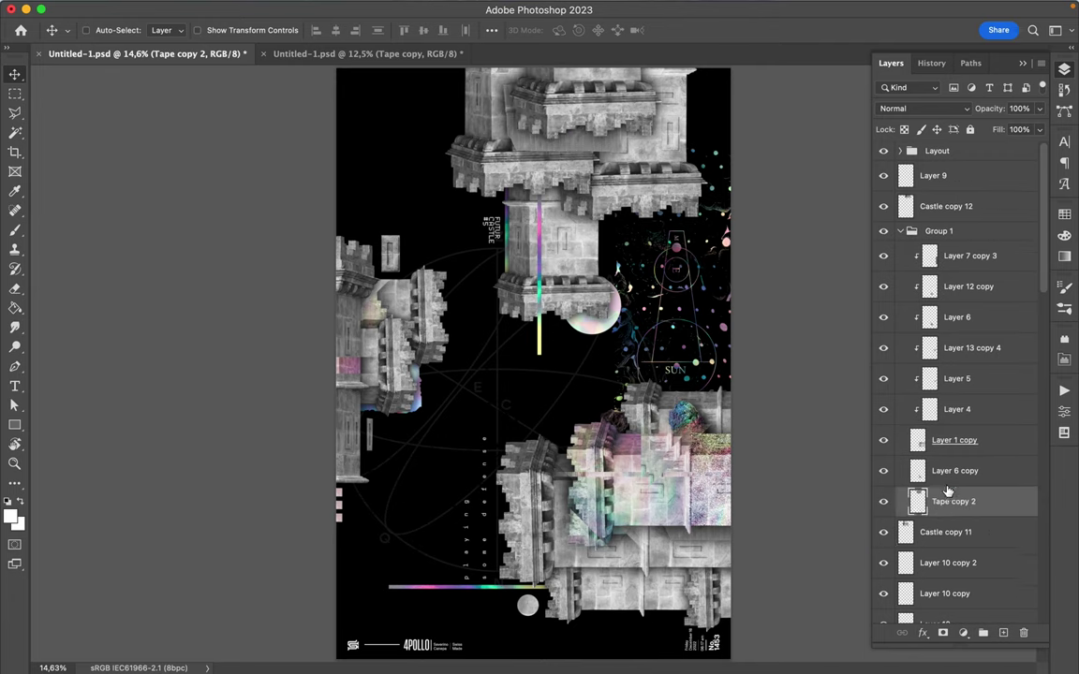
pyautogui.hotkey('ctrl', 't')
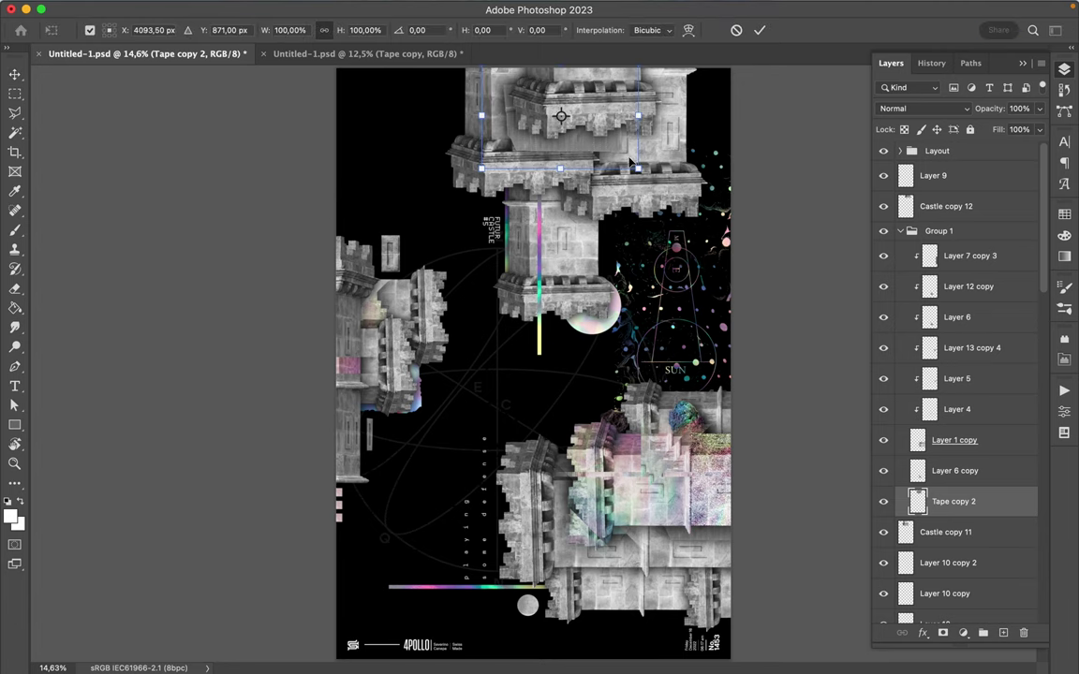
# - Shrink Tape copy 2 to about 50% and nudge it near the top castle
pyautogui.moveTo(636, 166); pyautogui.dragTo(546, 89)
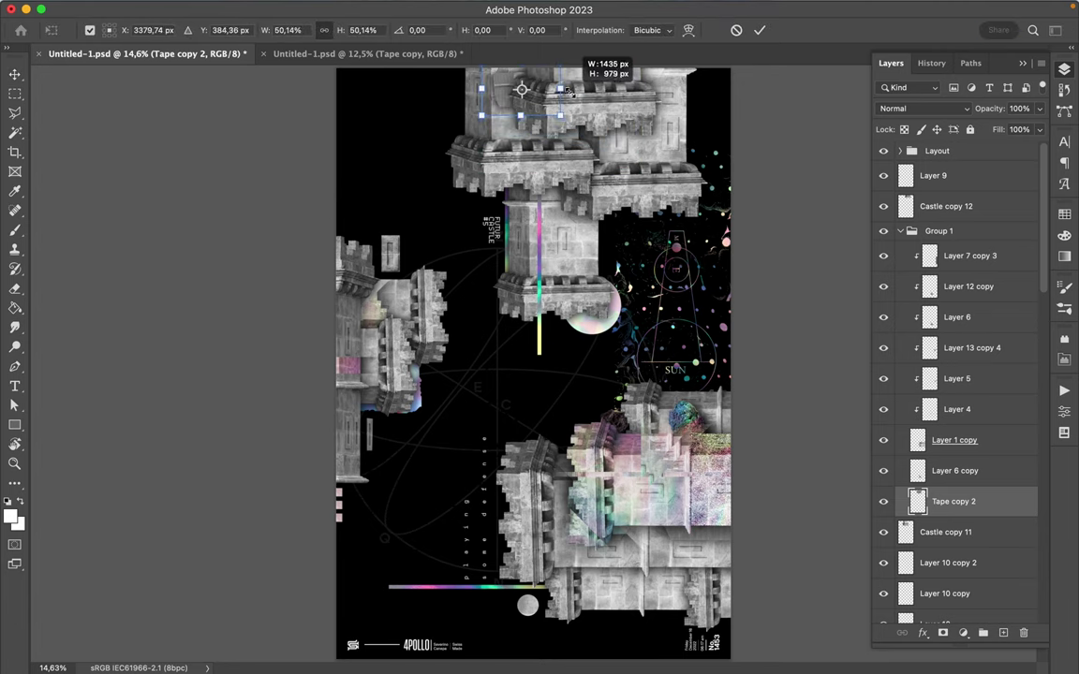
pyautogui.press('Return')
pyautogui.moveTo(515, 89); pyautogui.dragTo(524, 109)
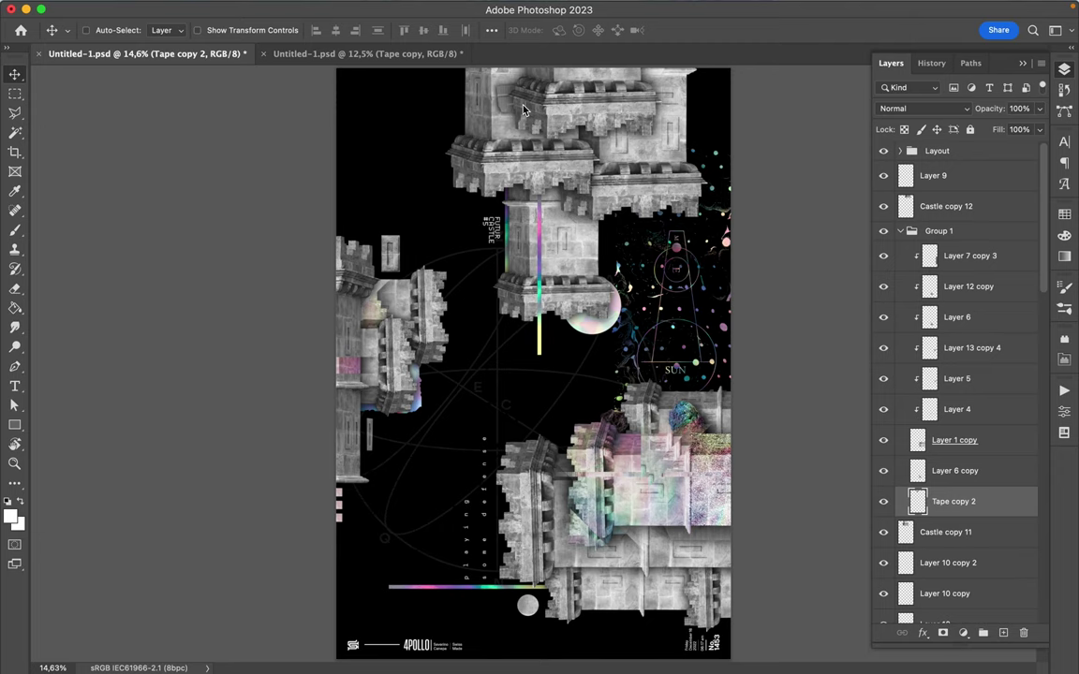
# - Select the Layer 3 constellation graphic and drag it left from the SUN diagram
pyautogui.scroll(-1, 593, 293)
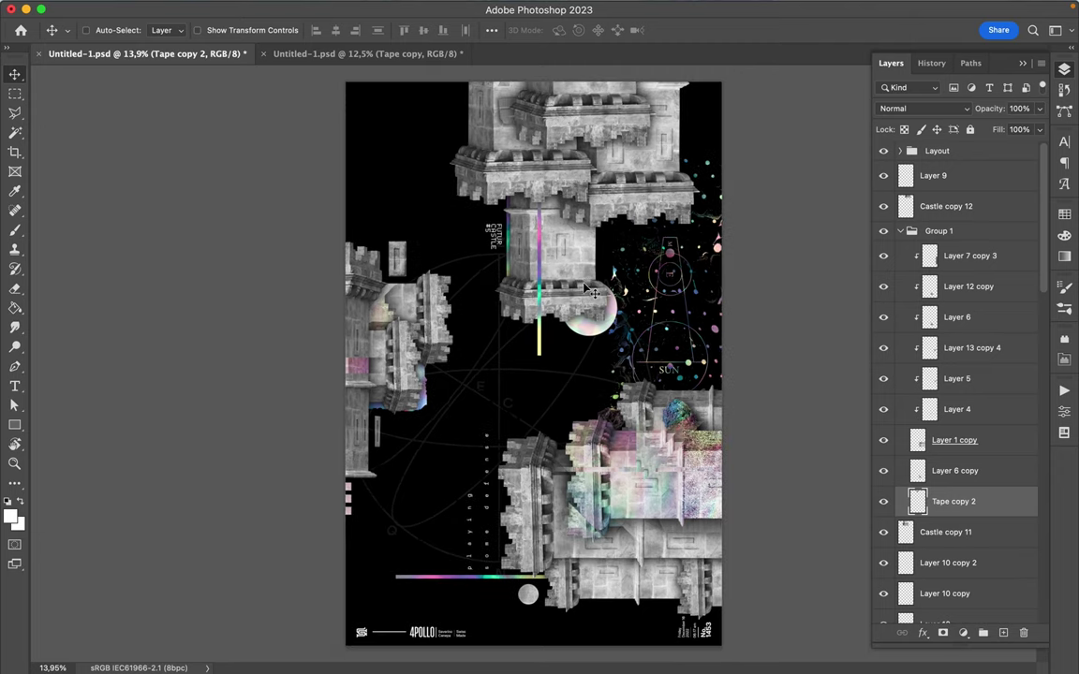
pyautogui.scroll(-1, 593, 292)
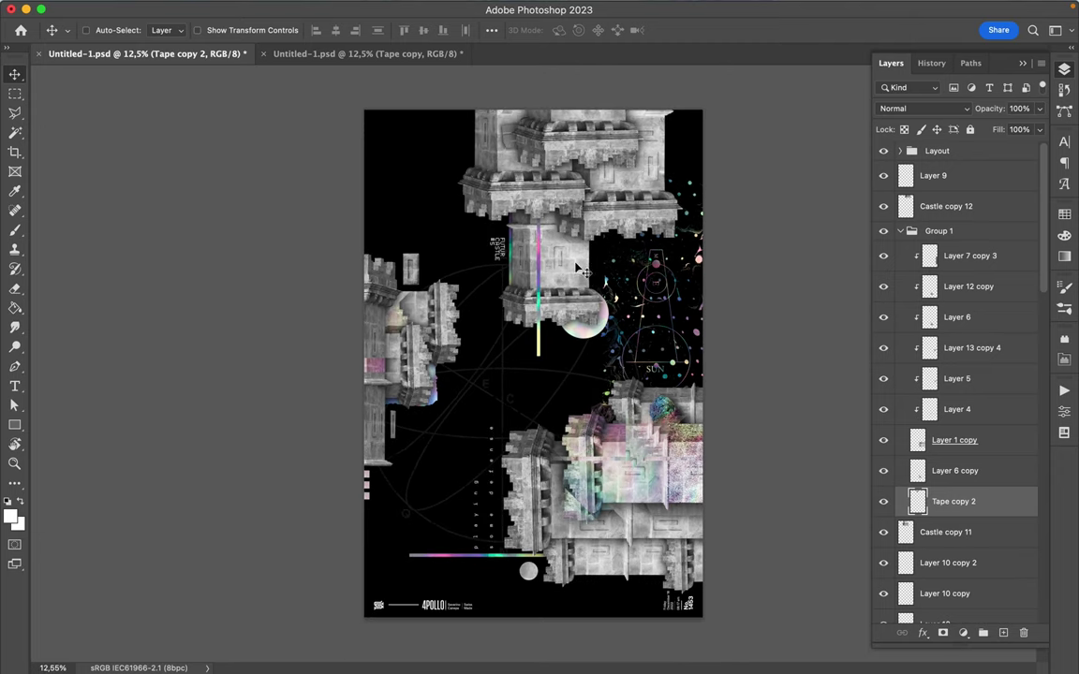
pyautogui.click(696, 333)
pyautogui.moveTo(705, 341)
pyautogui.mouseDown()
pyautogui.moveTo(548, 448)
pyautogui.moveTo(416, 421)
pyautogui.mouseUp()
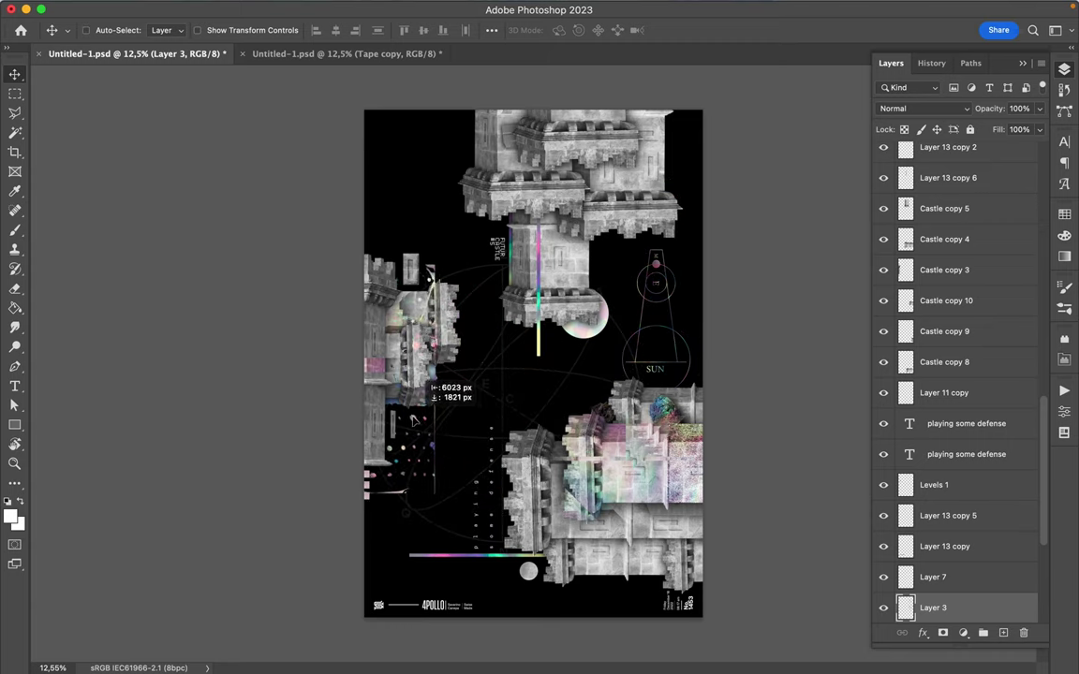
# - Centre the constellation graphic and rotate it -90° over the lower castle
pyautogui.moveTo(416, 422); pyautogui.dragTo(614, 455)
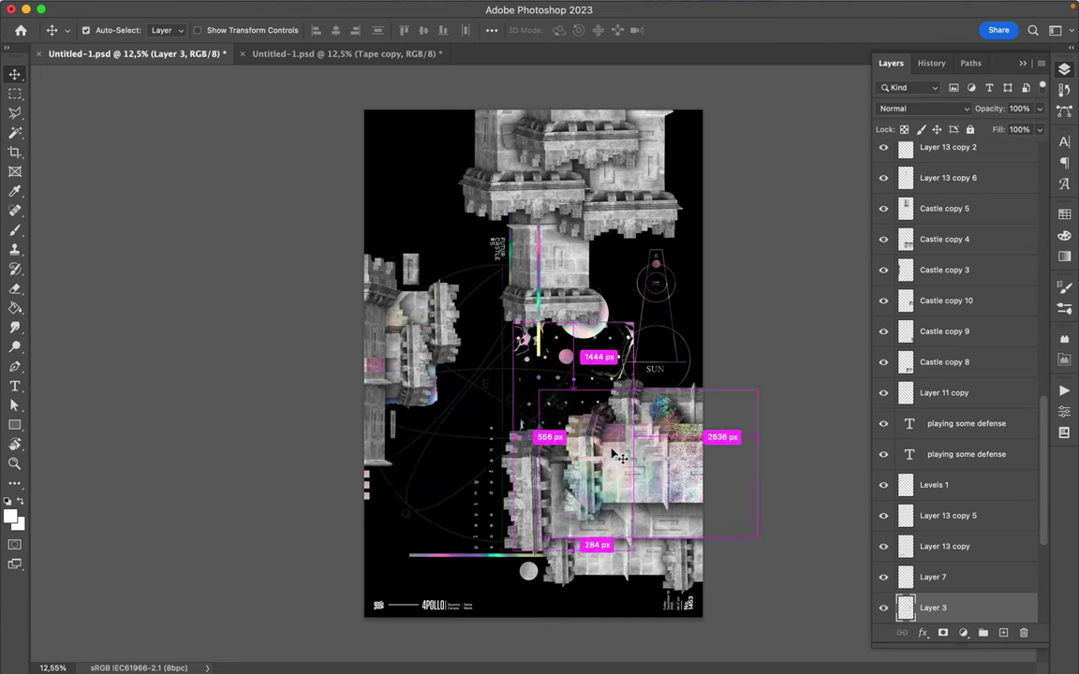
pyautogui.hotkey('ctrl', 't')
pyautogui.moveTo(514, 291); pyautogui.dragTo(422, 426)
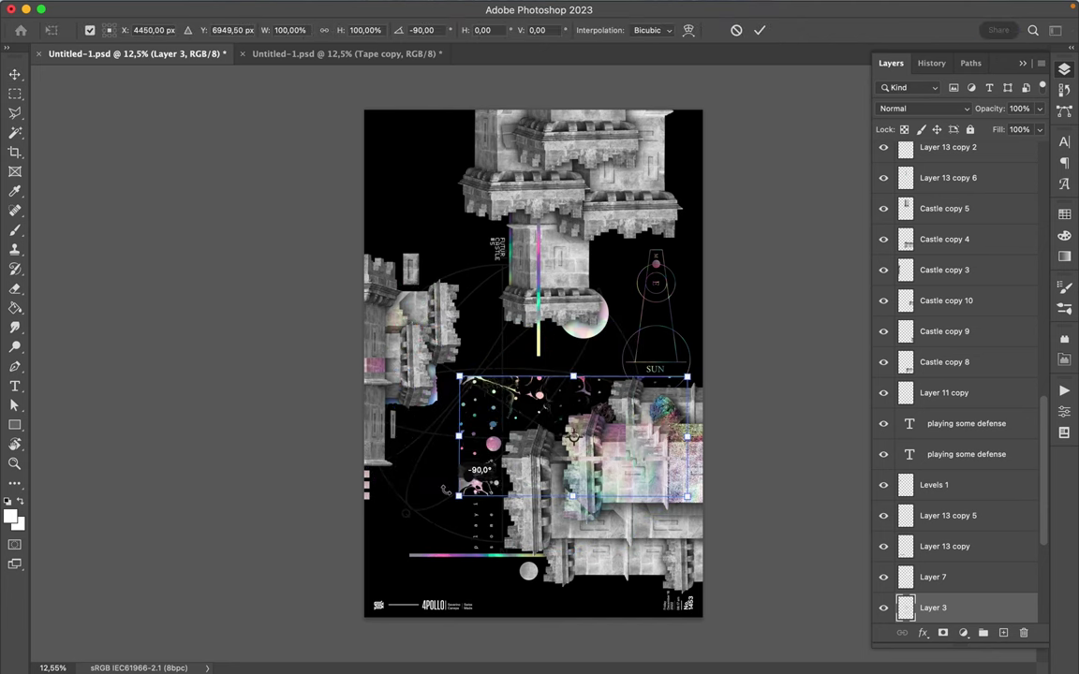
pyautogui.press('Return')
# - Place a constellation copy at the left edge and start moving the SUN diagram
pyautogui.moveTo(483, 434)
pyautogui.mouseDown()
pyautogui.moveTo(553, 419)
pyautogui.moveTo(547, 404)
pyautogui.moveTo(234, 361)
pyautogui.mouseUp()
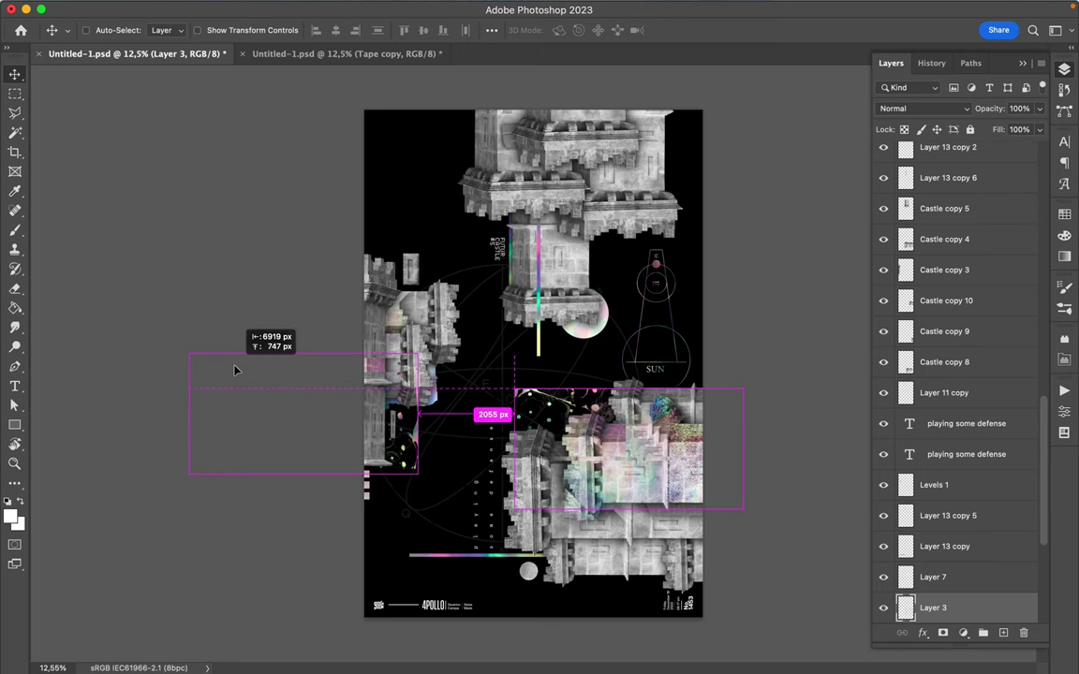
pyautogui.moveTo(234, 361); pyautogui.dragTo(234, 365)
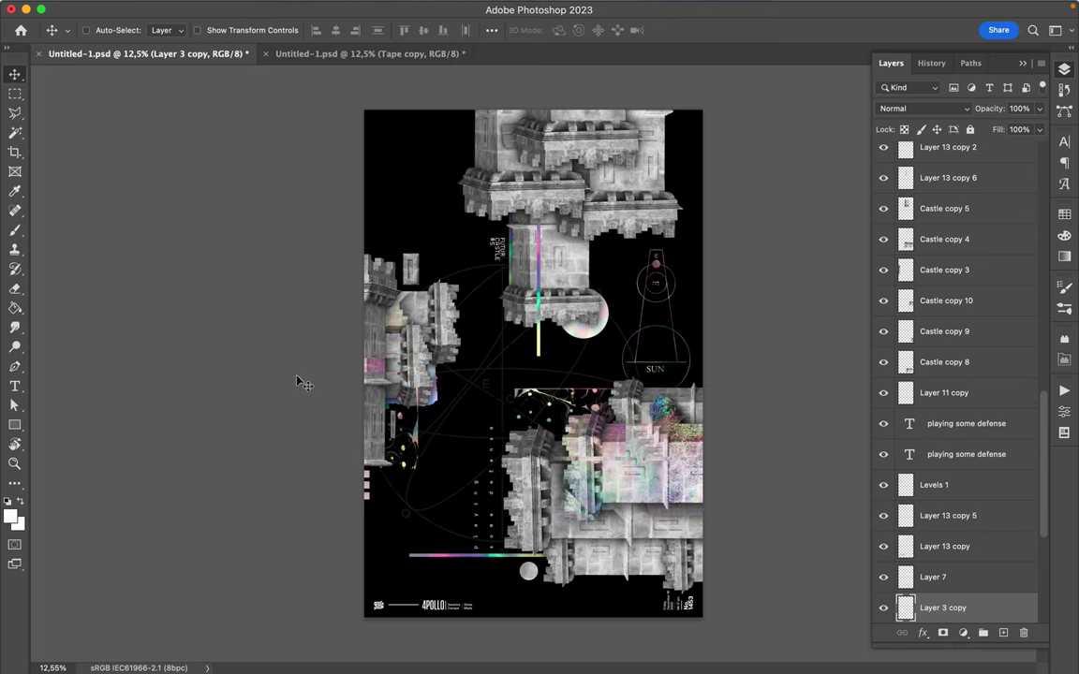
pyautogui.press('super')
pyautogui.moveTo(659, 269)
pyautogui.mouseDown()
pyautogui.moveTo(648, 240)
pyautogui.moveTo(594, 268)
pyautogui.moveTo(592, 298)
pyautogui.moveTo(611, 272)
pyautogui.mouseUp()
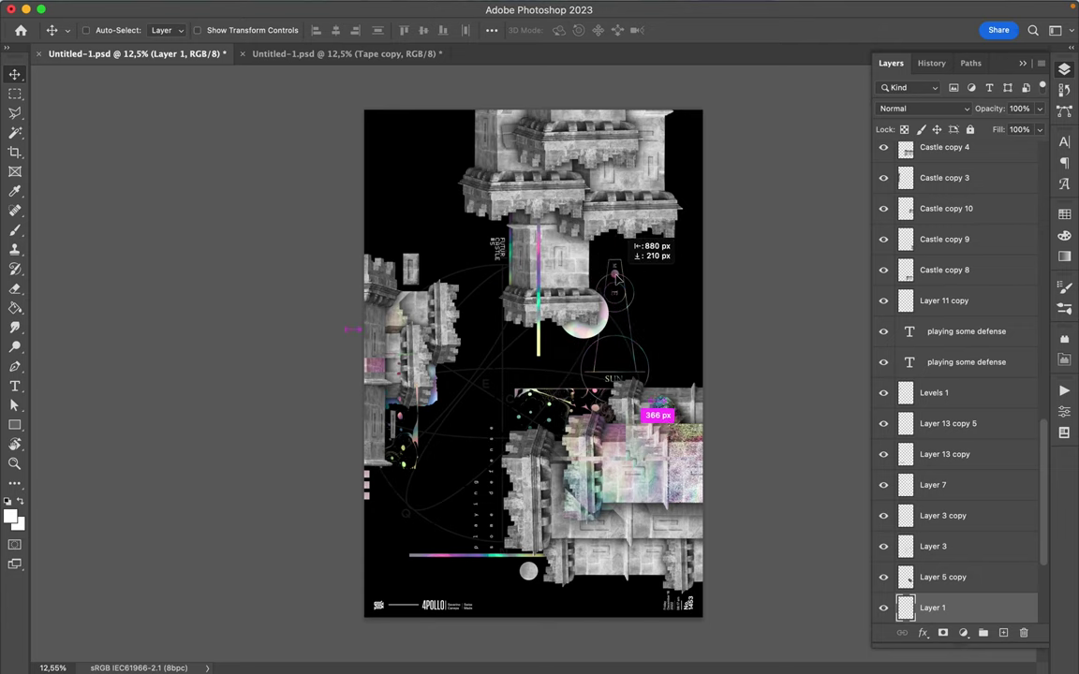
# - Settle the SUN diagram and duplicate the top castle fragment to the left
pyautogui.moveTo(613, 272); pyautogui.dragTo(592, 317)
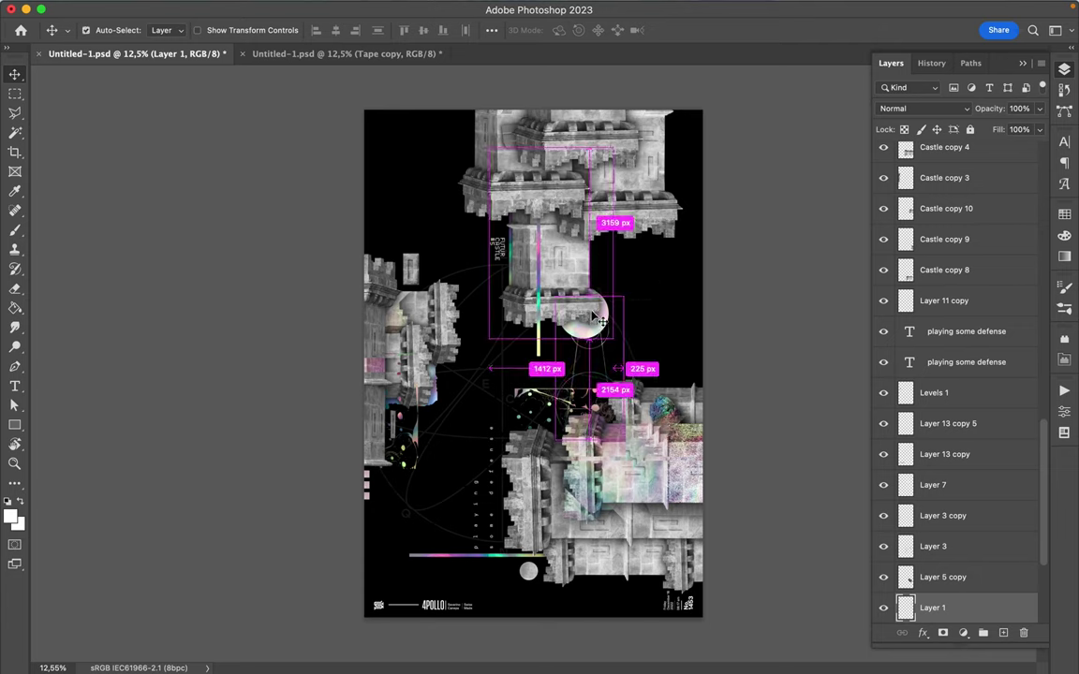
pyautogui.keyDown('super'); pyautogui.click(593, 318); pyautogui.keyUp('super')
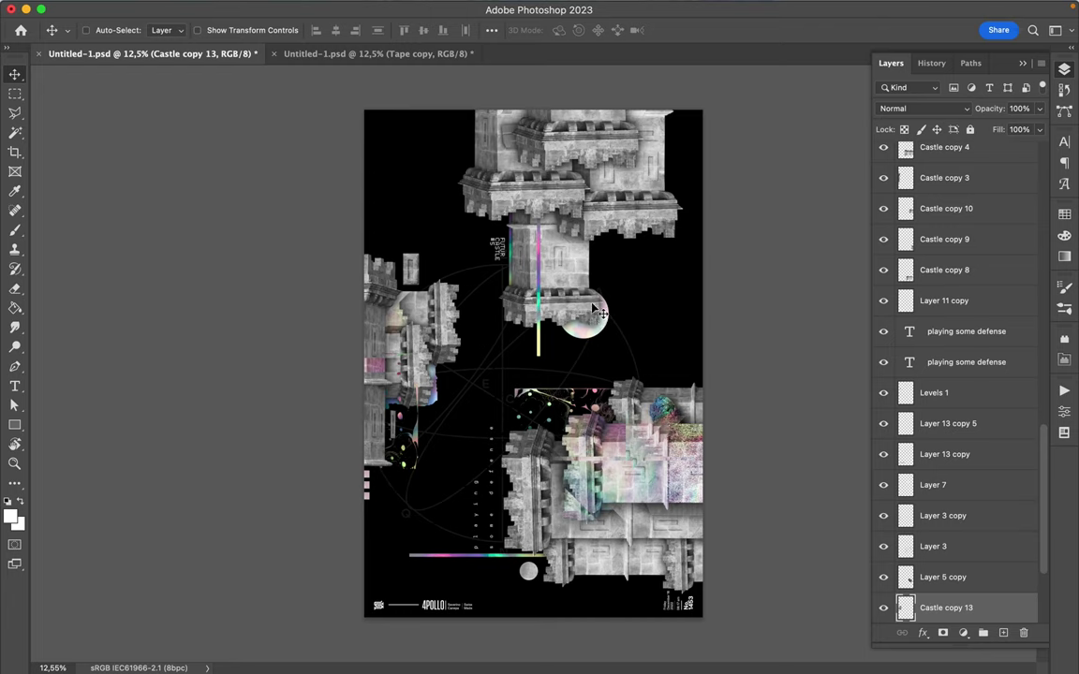
pyautogui.keyDown('ctrl'); pyautogui.click(576, 148); pyautogui.keyUp('ctrl')
pyautogui.moveTo(576, 150); pyautogui.dragTo(451, 166)
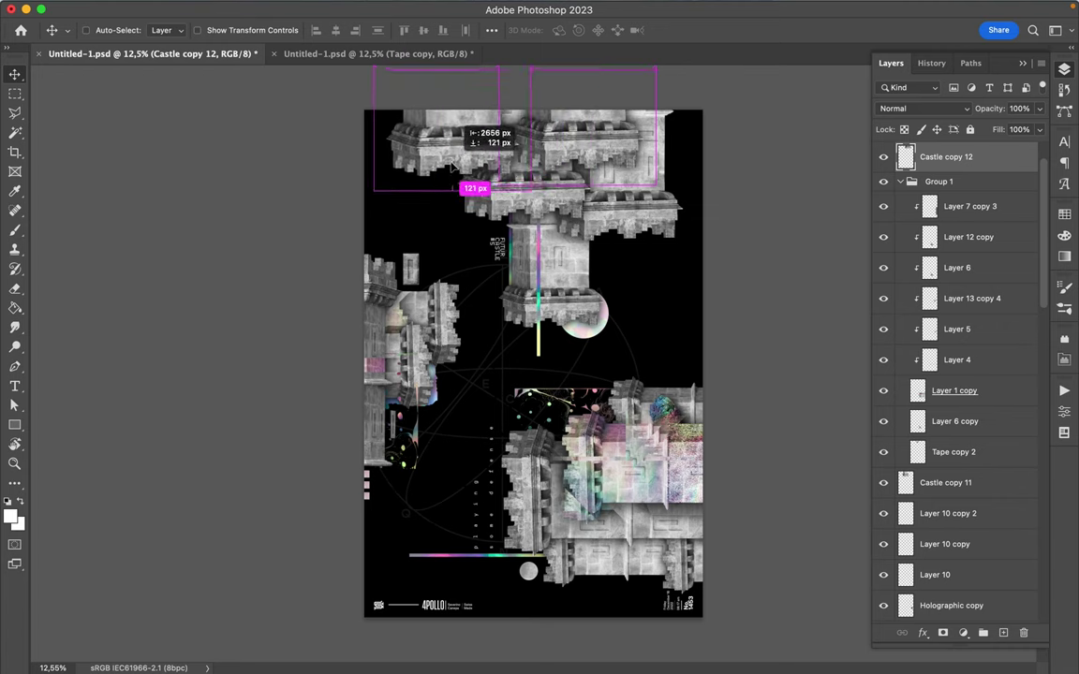
# - Scale the castle duplicate to 48.54% and nudge it slightly up on the upper castle
pyautogui.hotkey('ctrl', 't')
pyautogui.moveTo(371, 192)
pyautogui.mouseDown()
pyautogui.moveTo(479, 92)
pyautogui.moveTo(462, 119)
pyautogui.mouseUp()
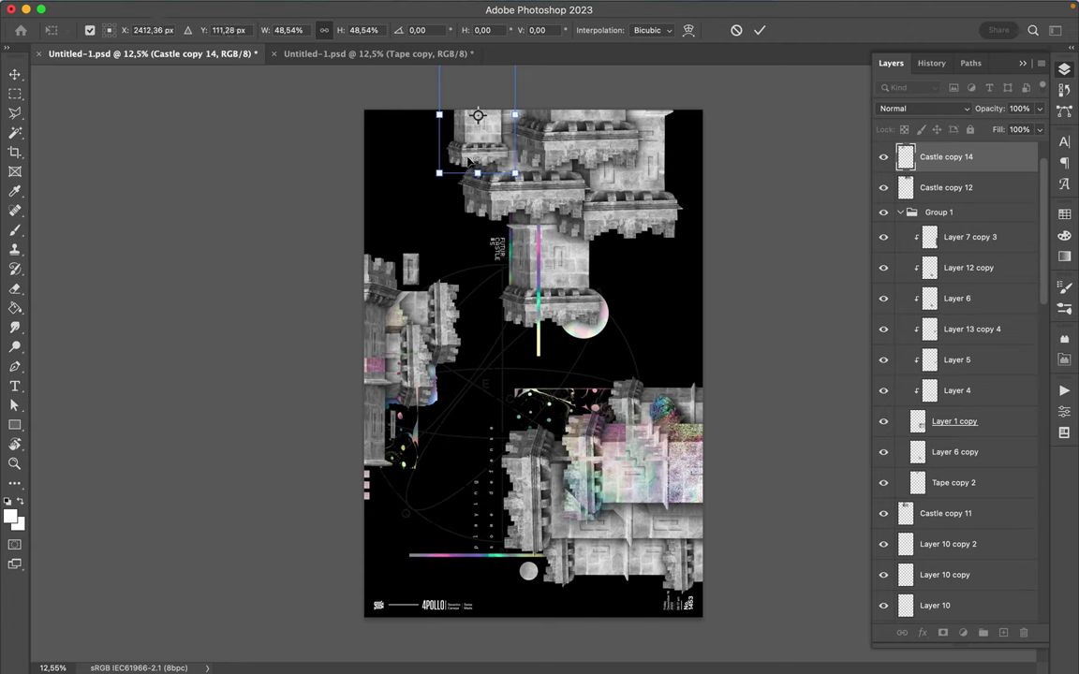
pyautogui.moveTo(469, 161); pyautogui.dragTo(468, 155)
pyautogui.press('Return')
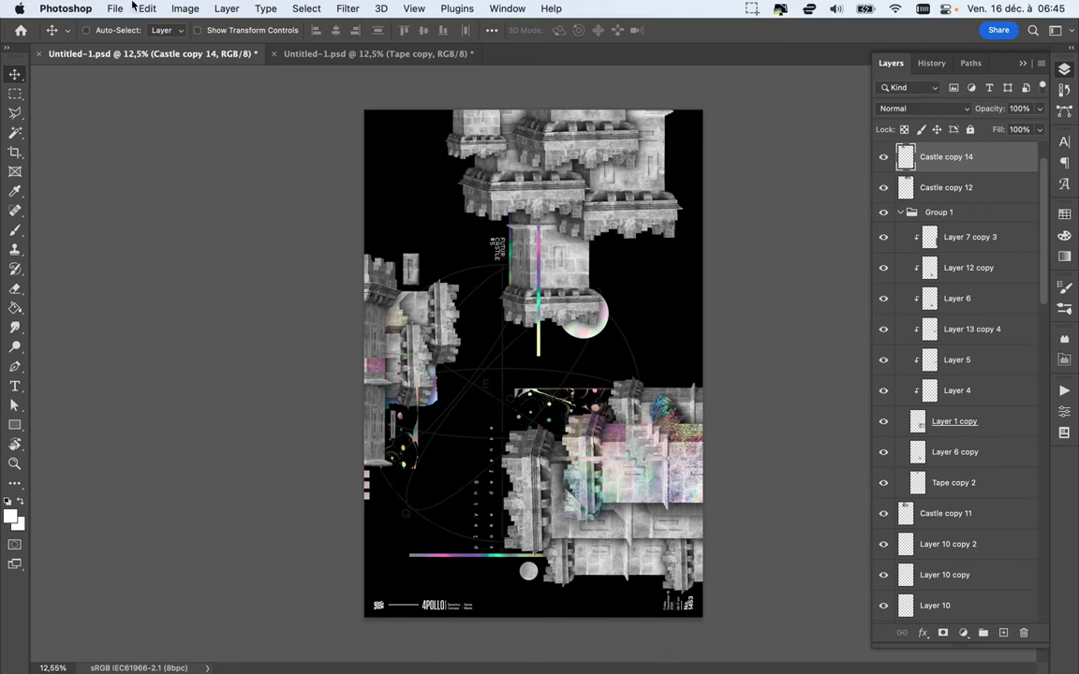
# - Open the recent Futur Castle 3 Untitled-1.psd poster from the File menu
pyautogui.click(116, 9)
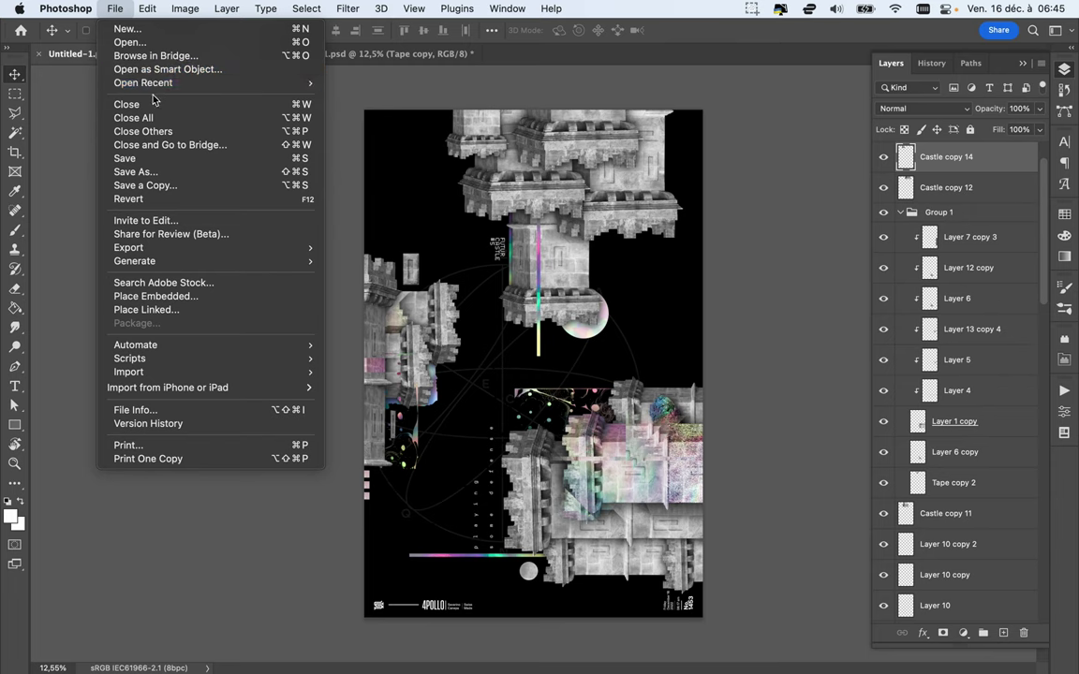
pyautogui.moveTo(144, 82)
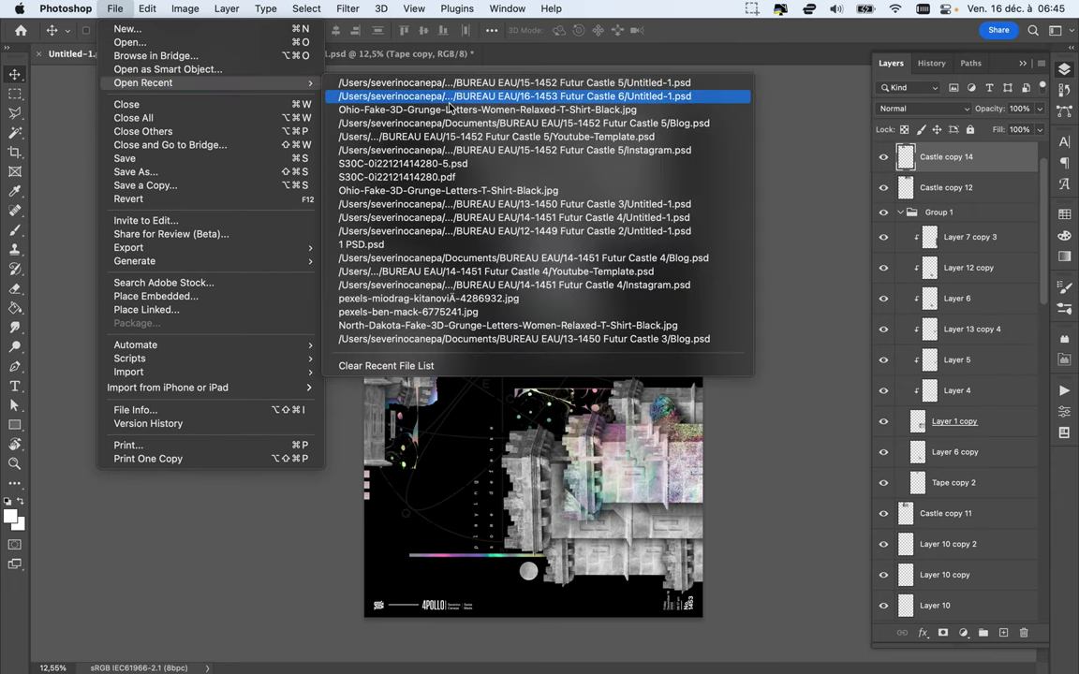
pyautogui.click(446, 206)
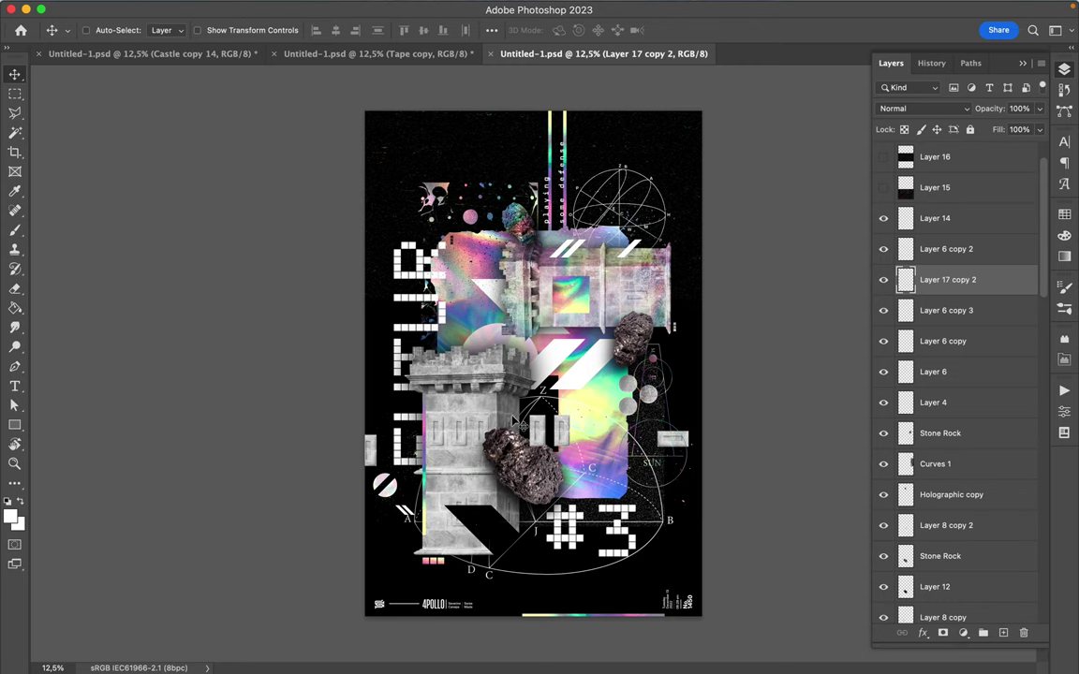
# - Hide Layer 10 copy and select the Shape 2 white stripe with Layer 6 copy 3
pyautogui.keyDown('super'); pyautogui.click(485, 289); pyautogui.keyUp('super')
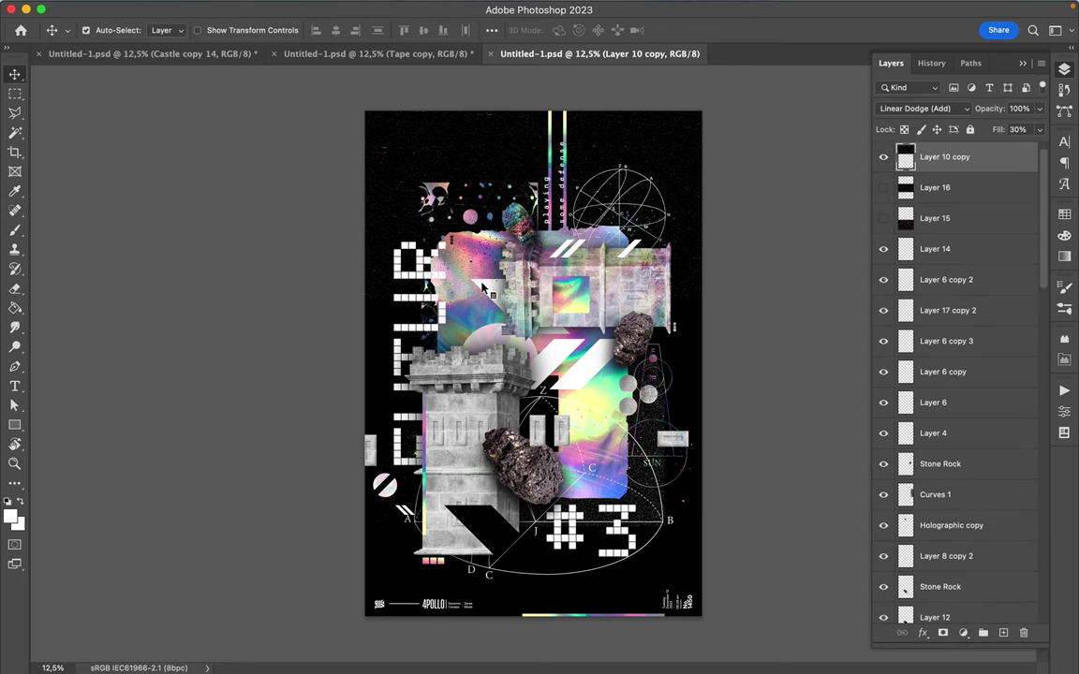
pyautogui.click(882, 156)
pyautogui.keyDown('shift'); pyautogui.click(489, 298); pyautogui.keyUp('shift')
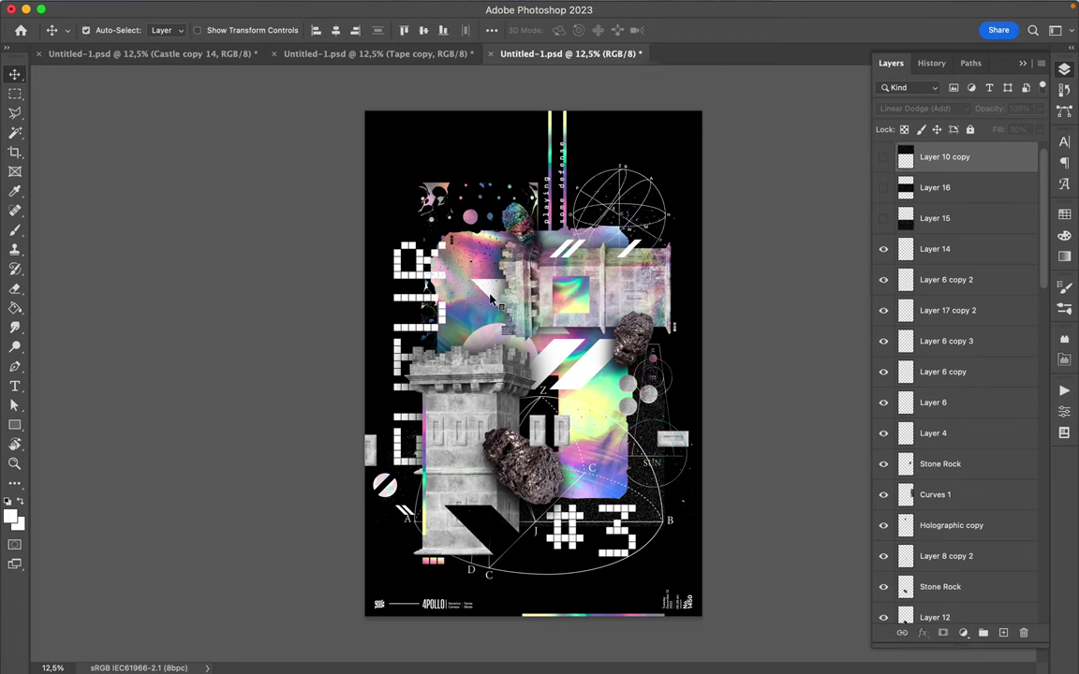
pyautogui.click(489, 298)
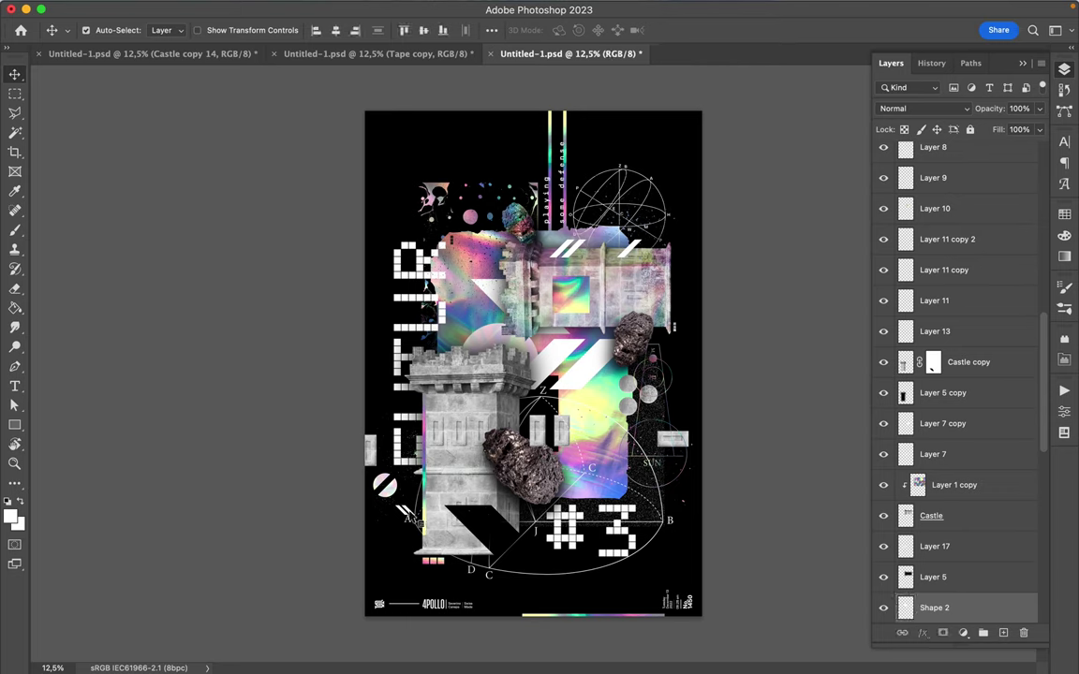
pyautogui.moveTo(409, 519); pyautogui.dragTo(424, 354)
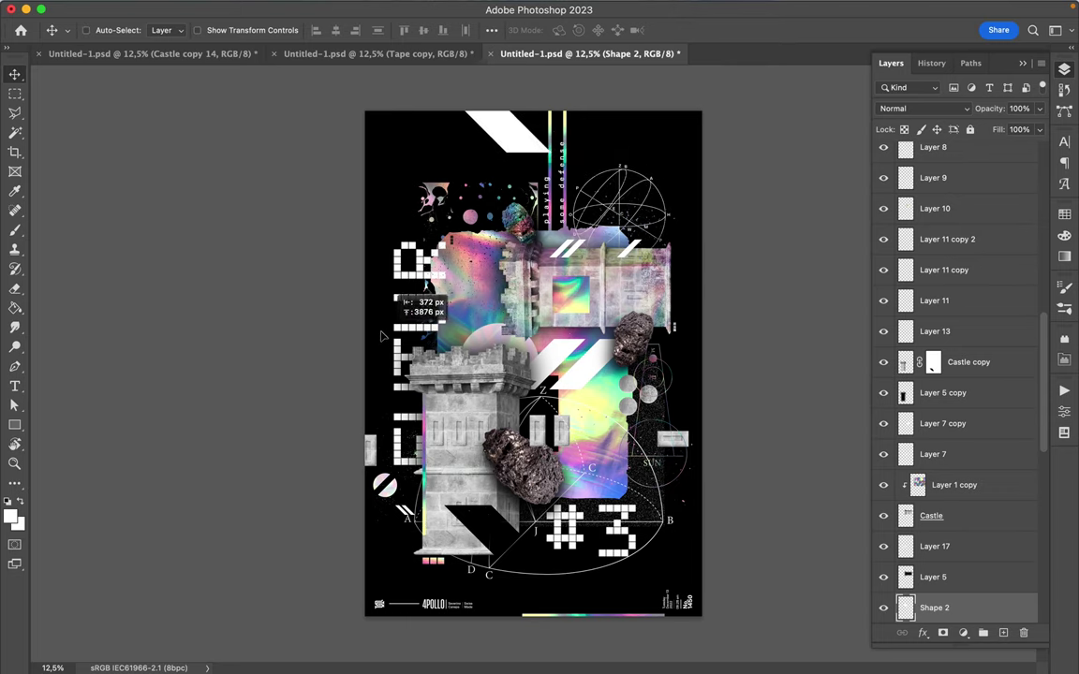
pyautogui.moveTo(425, 354); pyautogui.dragTo(412, 518)
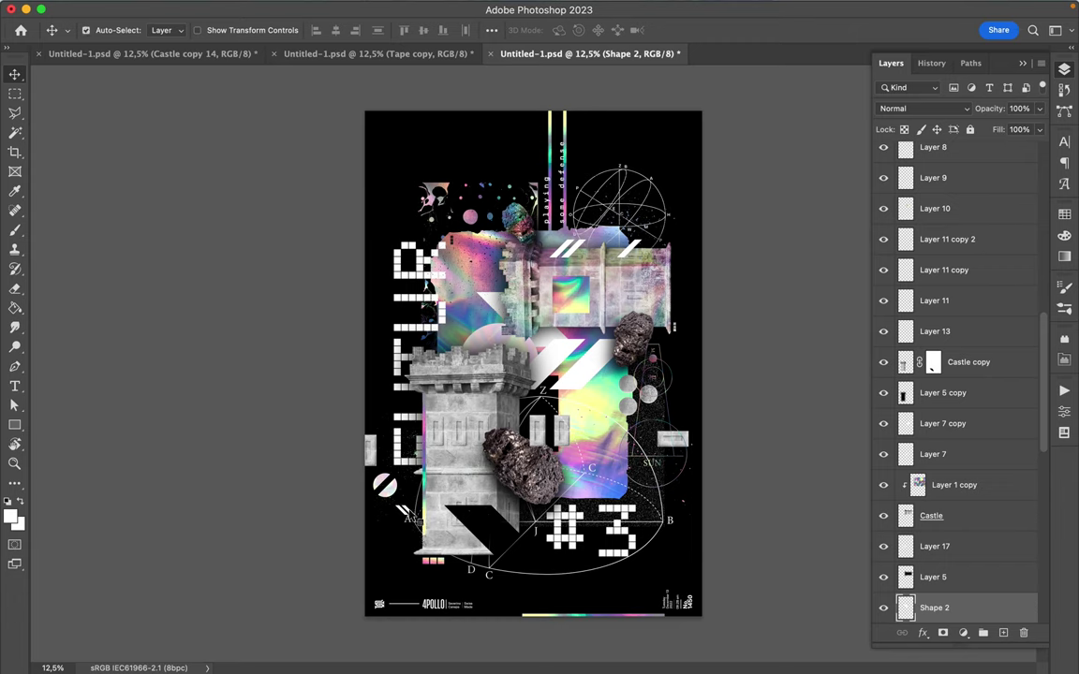
pyautogui.click(370, 461)
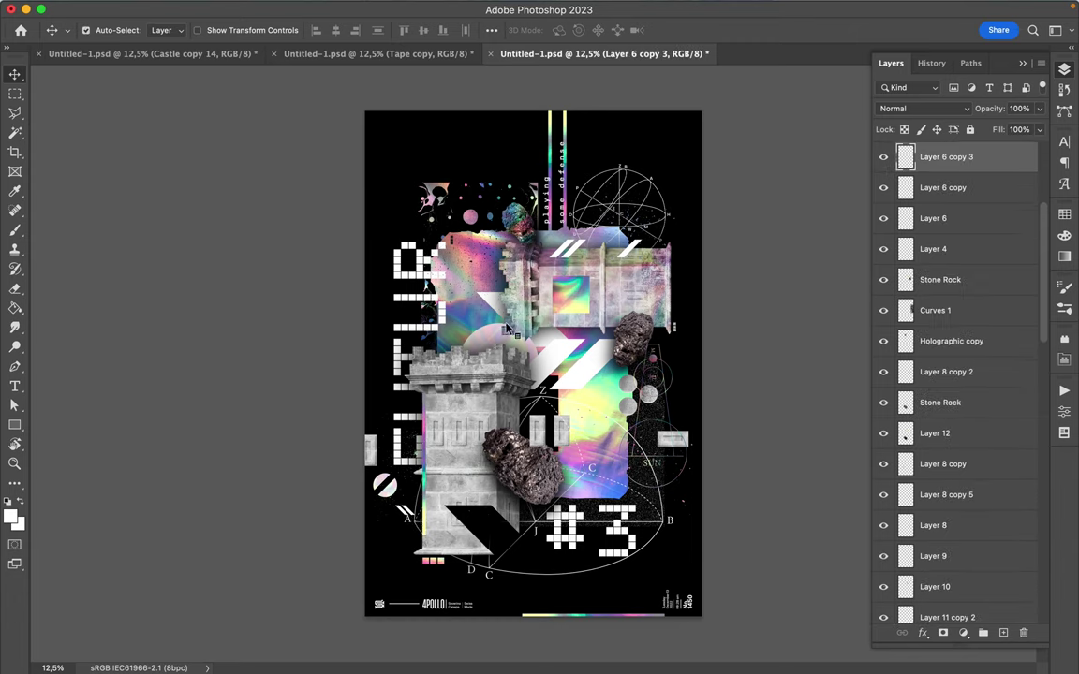
pyautogui.hotkey('ctrl', 'z')
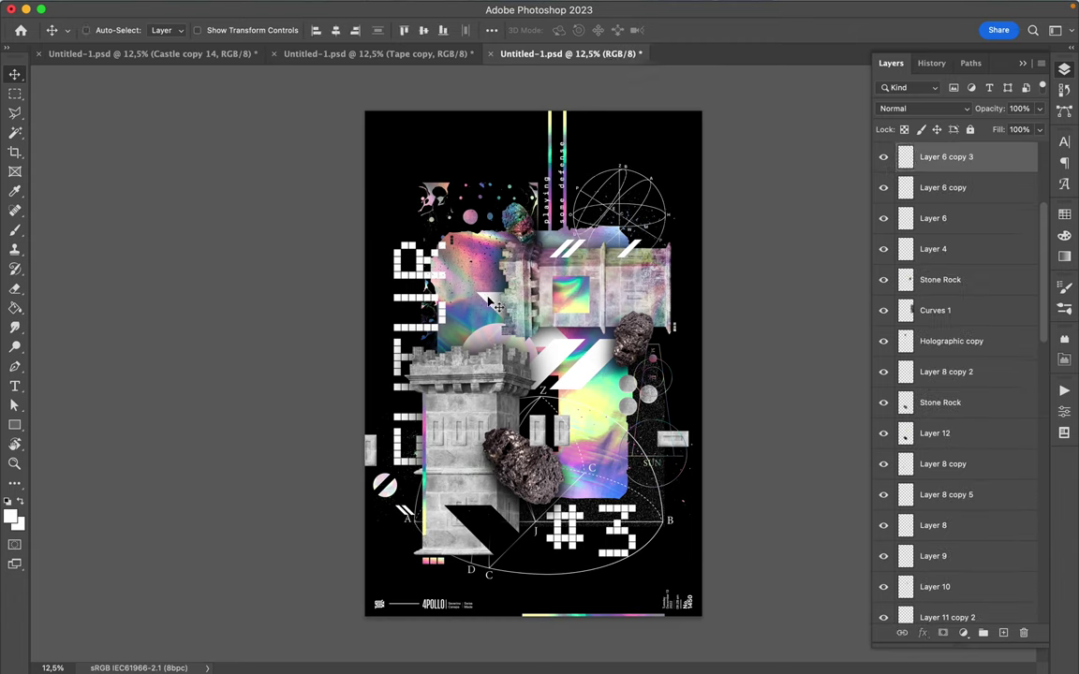
# - Carry the stripe layers into the castle poster, then delete them there
pyautogui.moveTo(466, 330); pyautogui.dragTo(229, 63)
pyautogui.click(228, 56)
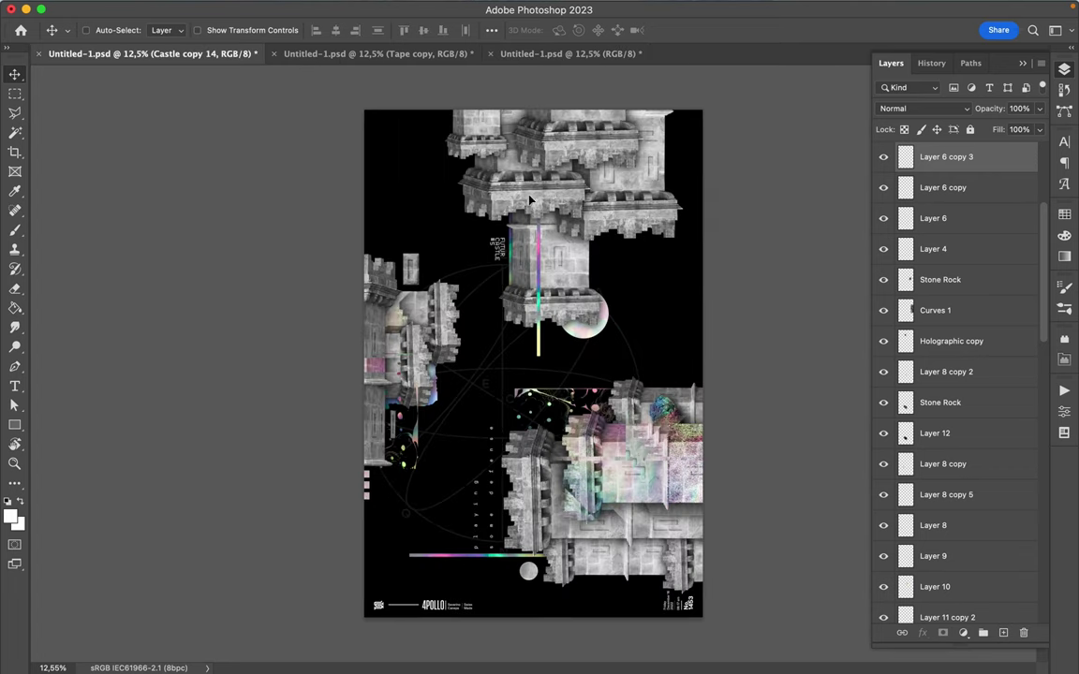
pyautogui.moveTo(537, 204)
pyautogui.mouseDown()
pyautogui.moveTo(616, 234)
pyautogui.moveTo(606, 243)
pyautogui.mouseUp()
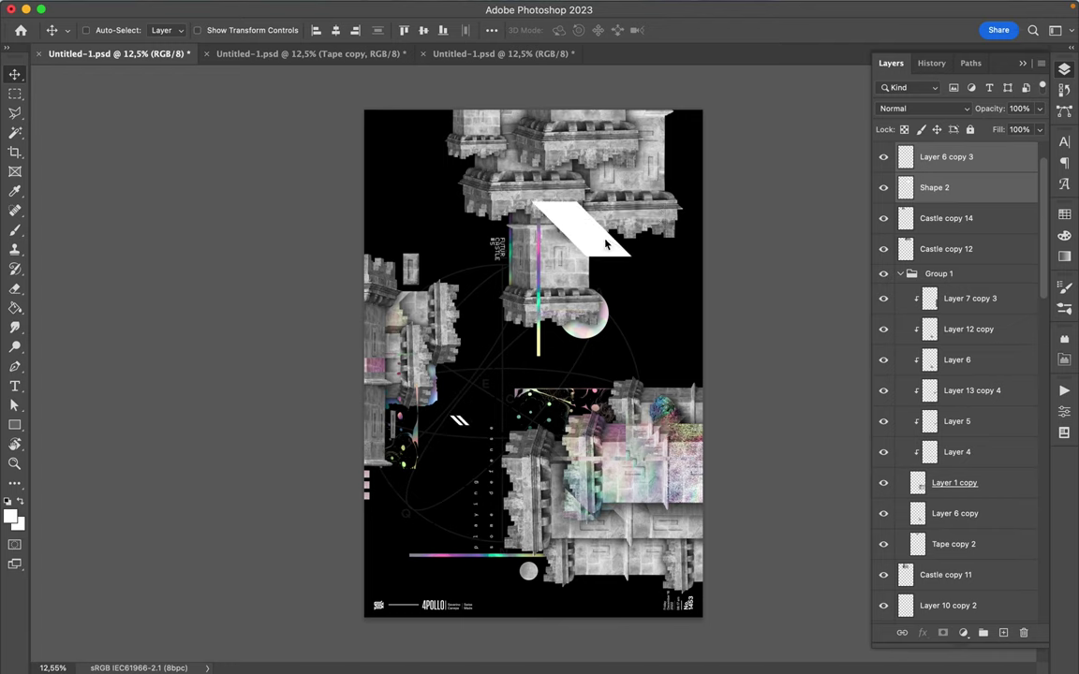
pyautogui.press('Delete')
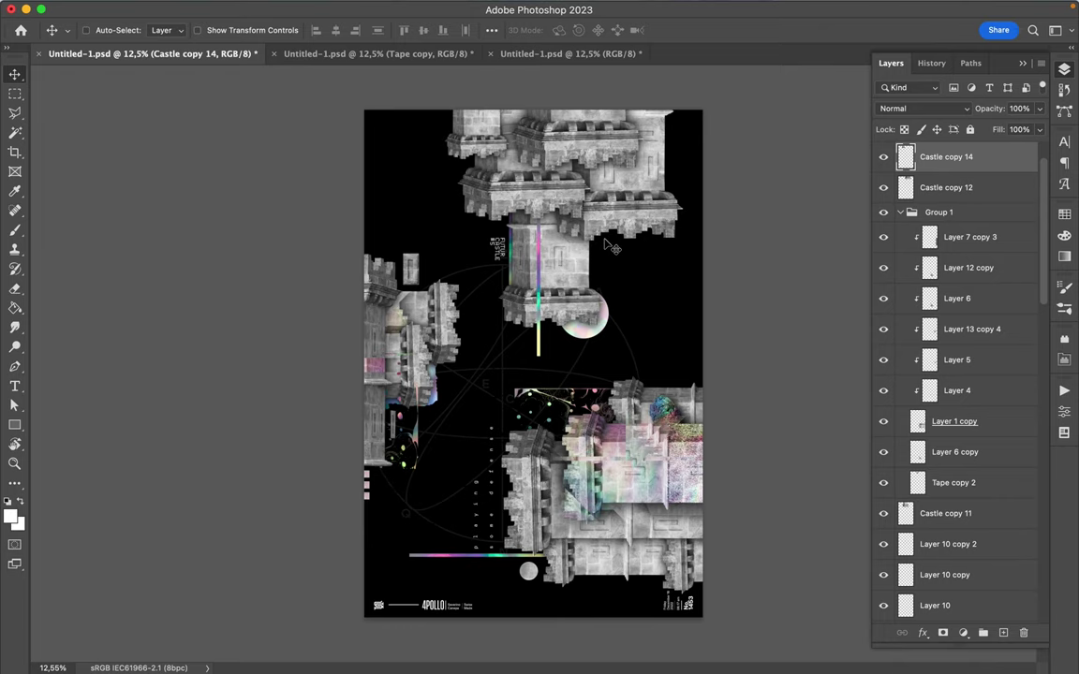
pyautogui.keyDown('ctrl'); pyautogui.click(493, 509); pyautogui.keyUp('ctrl')
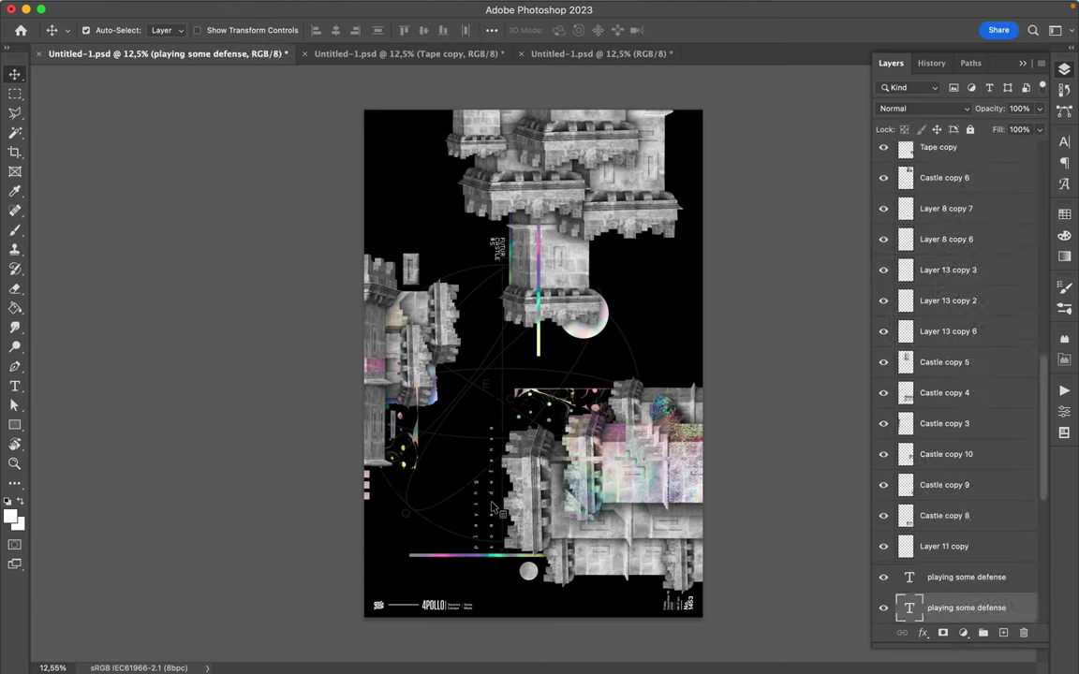
# - Rotate the 'playing some defense' text 90° and set it above the rainbow bar
pyautogui.press('ctrl')
pyautogui.hotkey('ctrl', 't')
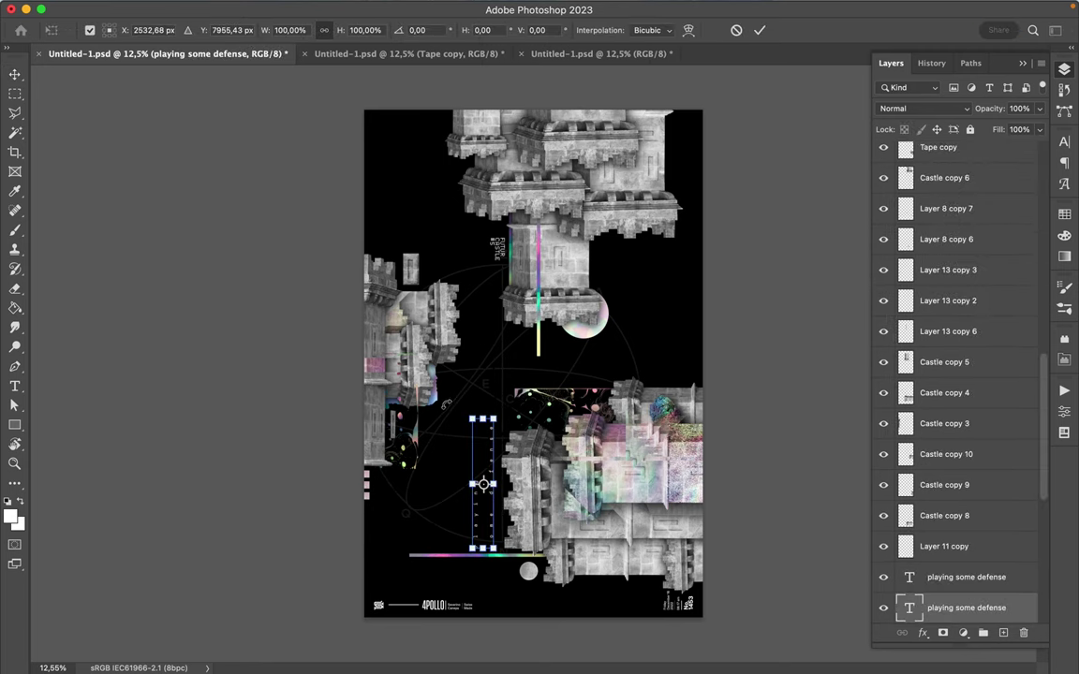
pyautogui.moveTo(450, 402); pyautogui.dragTo(603, 465)
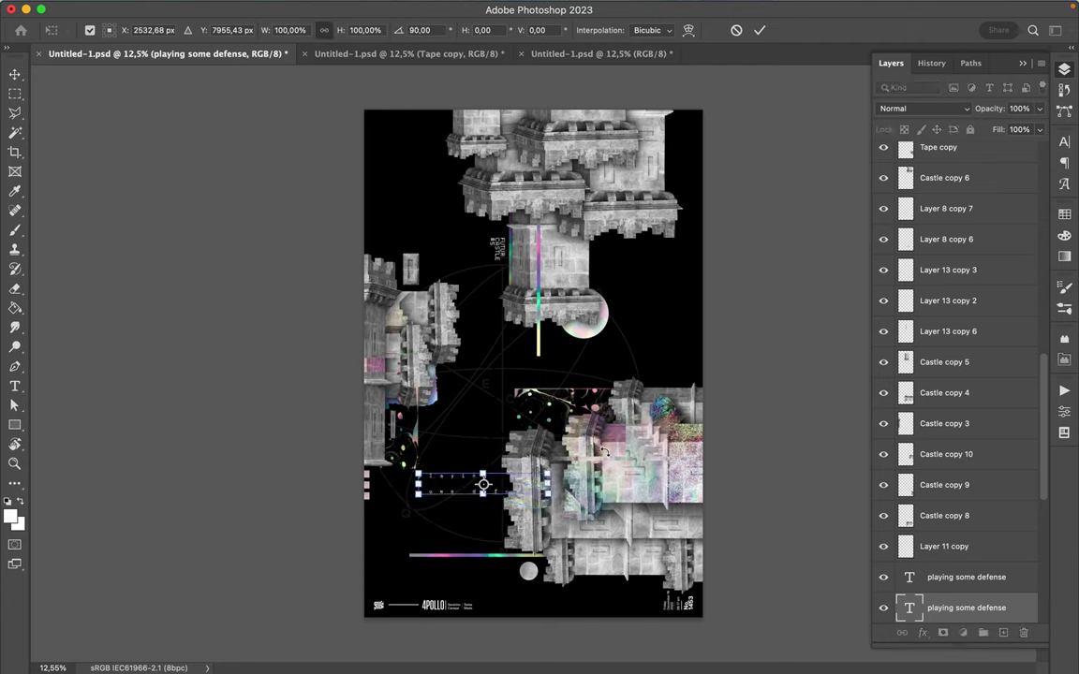
pyautogui.press('Return')
pyautogui.moveTo(578, 471); pyautogui.dragTo(438, 551)
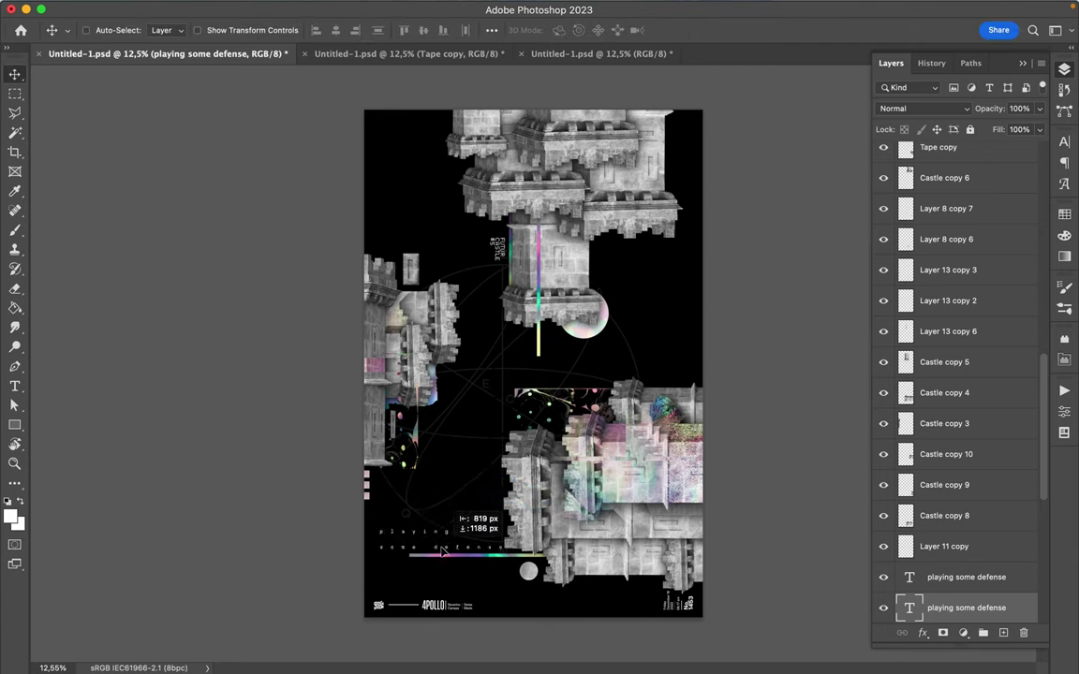
pyautogui.moveTo(437, 550); pyautogui.dragTo(438, 549)
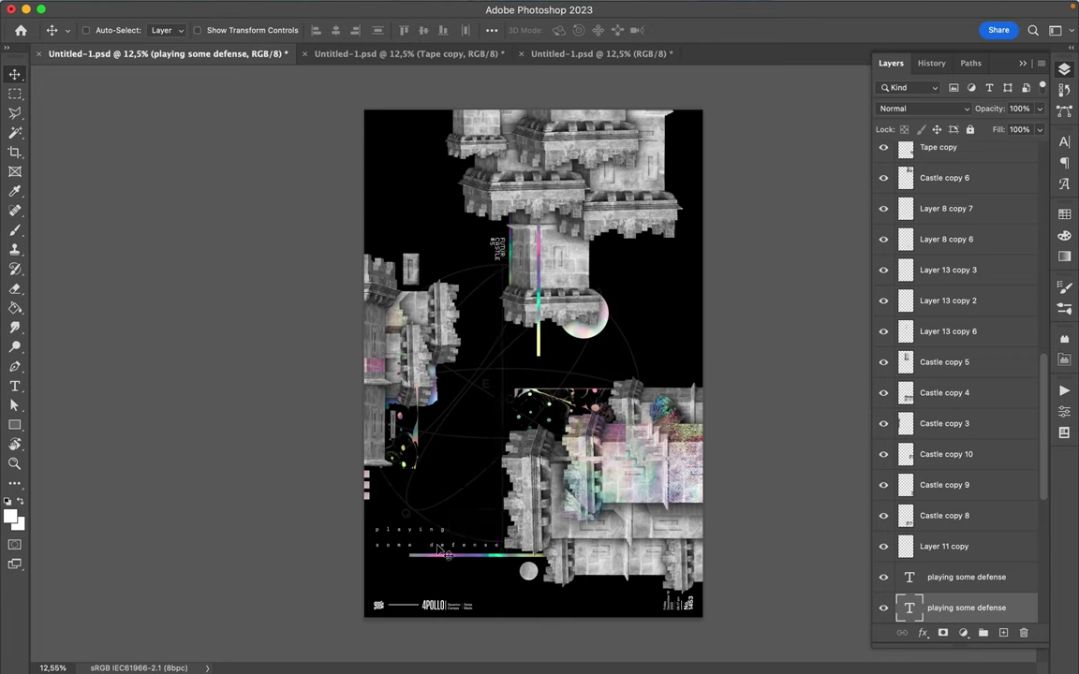
# - Move the FUTUR CASTLE #5 title right of the castle, upright and enlarged
pyautogui.click(502, 248)
pyautogui.moveTo(502, 248)
pyautogui.mouseDown()
pyautogui.moveTo(621, 259)
pyautogui.moveTo(581, 272)
pyautogui.mouseUp()
pyautogui.hotkey('ctrl', 't')
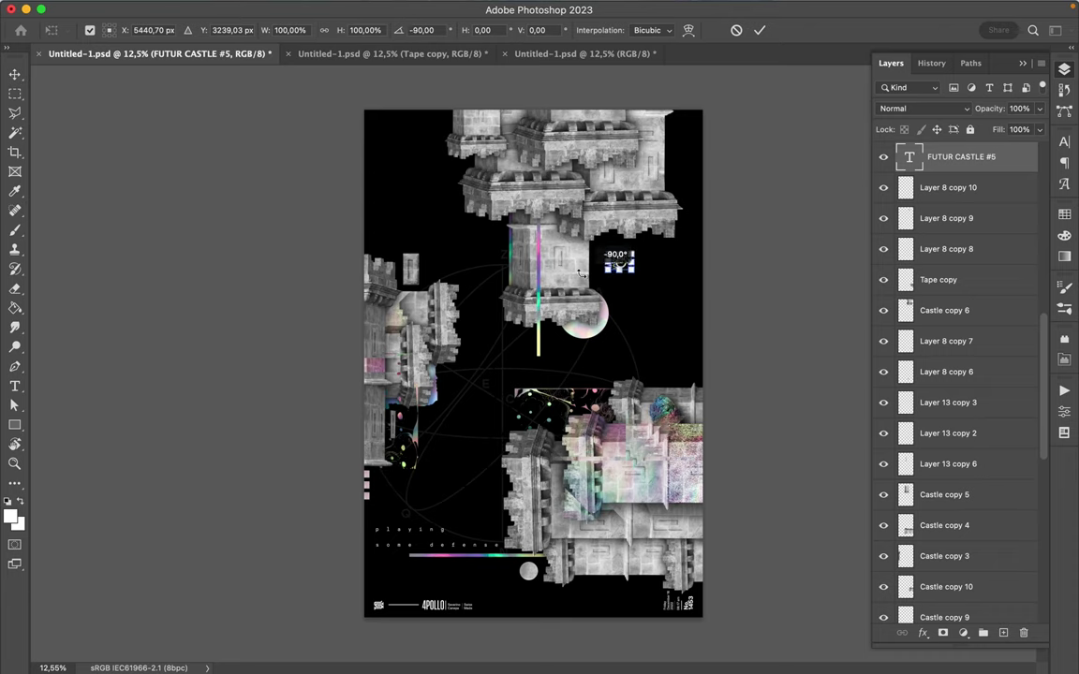
pyautogui.moveTo(581, 272); pyautogui.dragTo(581, 268)
pyautogui.press('Return')
pyautogui.hotkey('ctrl', 't')
pyautogui.moveTo(633, 272); pyautogui.dragTo(653, 282)
pyautogui.press('Return')
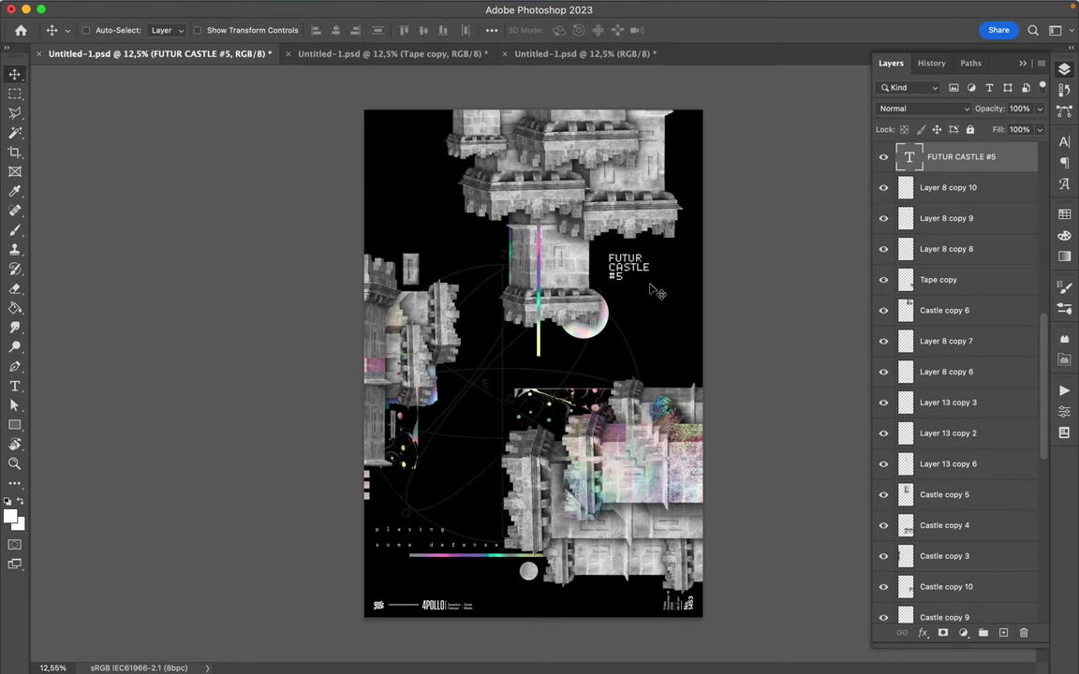
# - Change the title number to read FUTUR CASTLE #6 and nudge it slightly left
pyautogui.press('t')
pyautogui.click(618, 274)
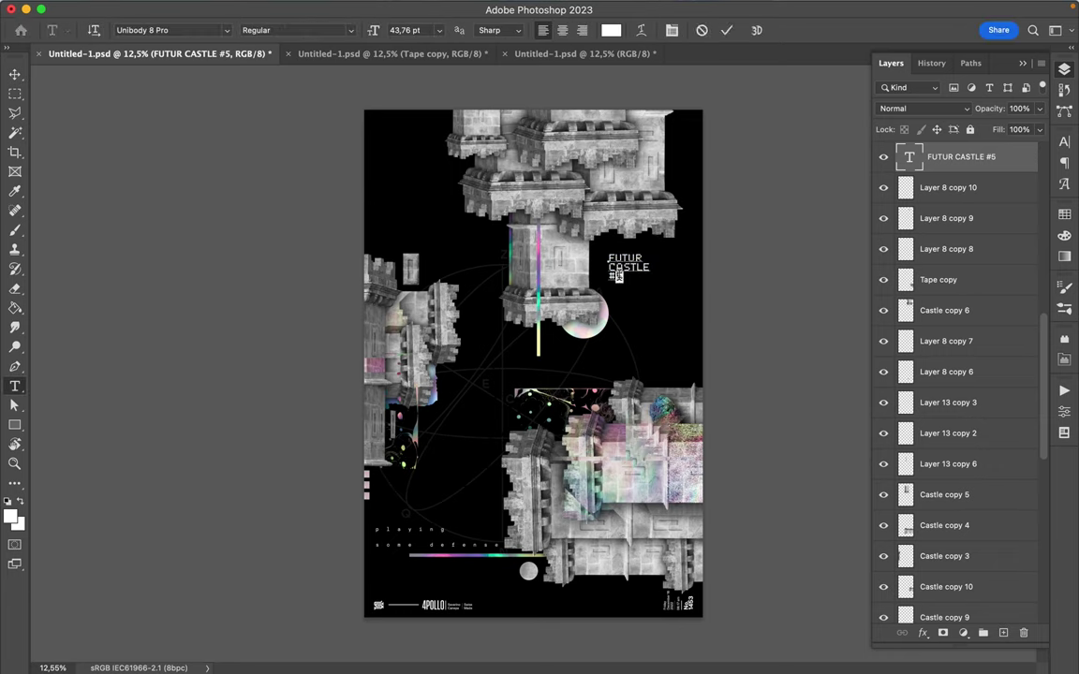
pyautogui.write('6')
pyautogui.press('Escape')
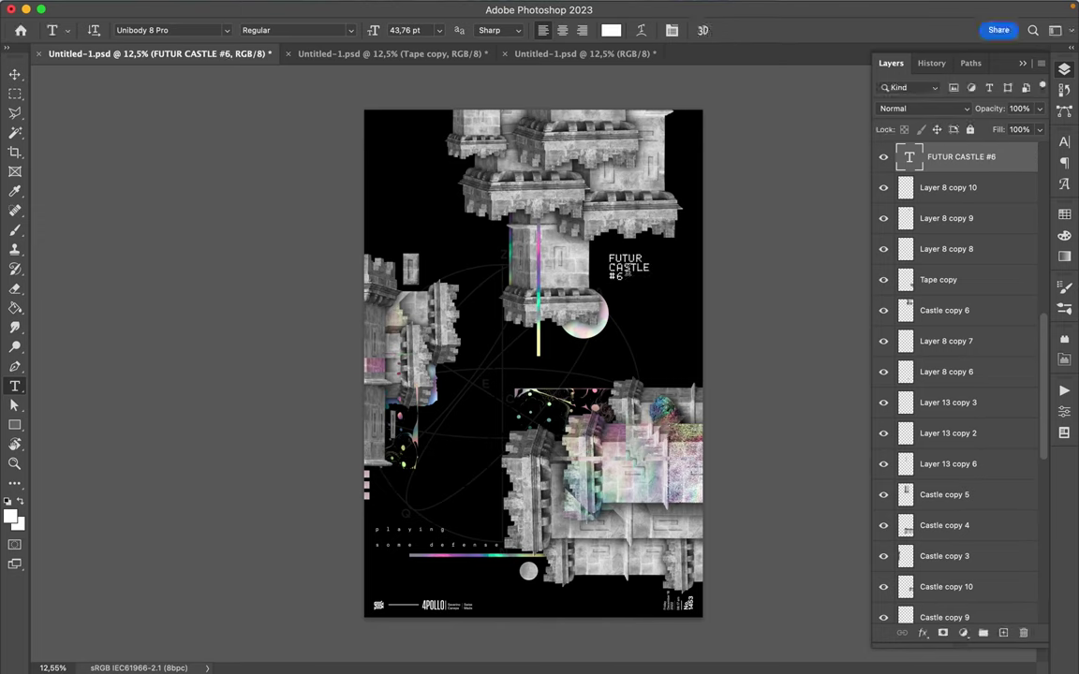
pyautogui.press('v')
pyautogui.moveTo(644, 276); pyautogui.dragTo(626, 268)
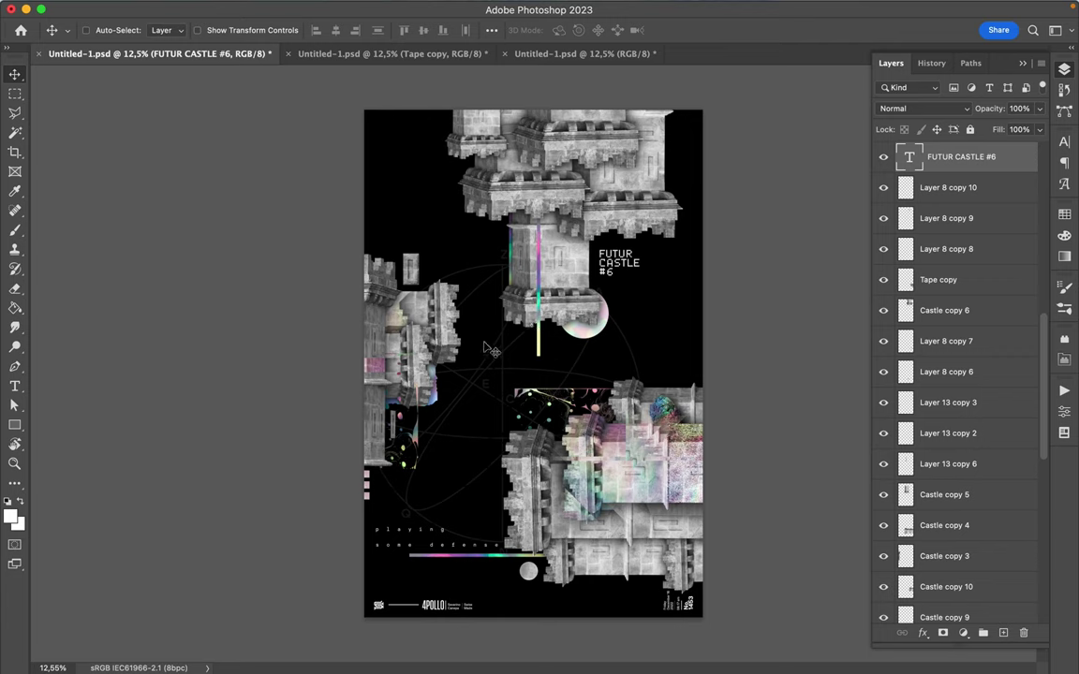
# - Click through Castle copy 13 and the title to select holographic Layer 2
pyautogui.click(445, 405)
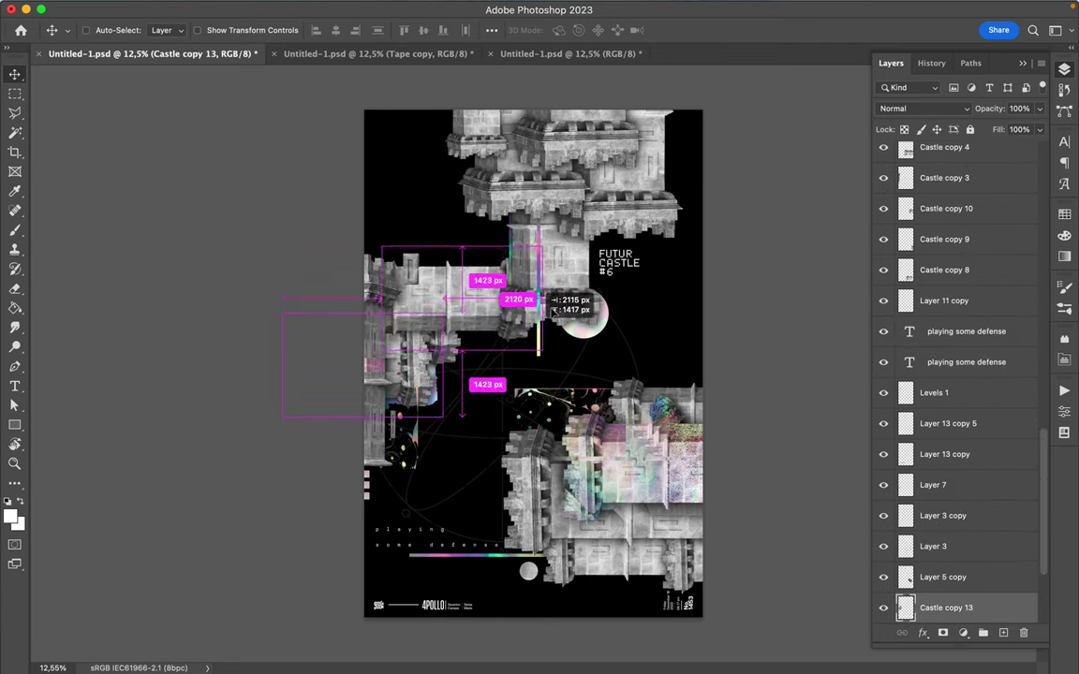
pyautogui.keyDown('ctrl'); pyautogui.click(613, 263); pyautogui.keyUp('ctrl')
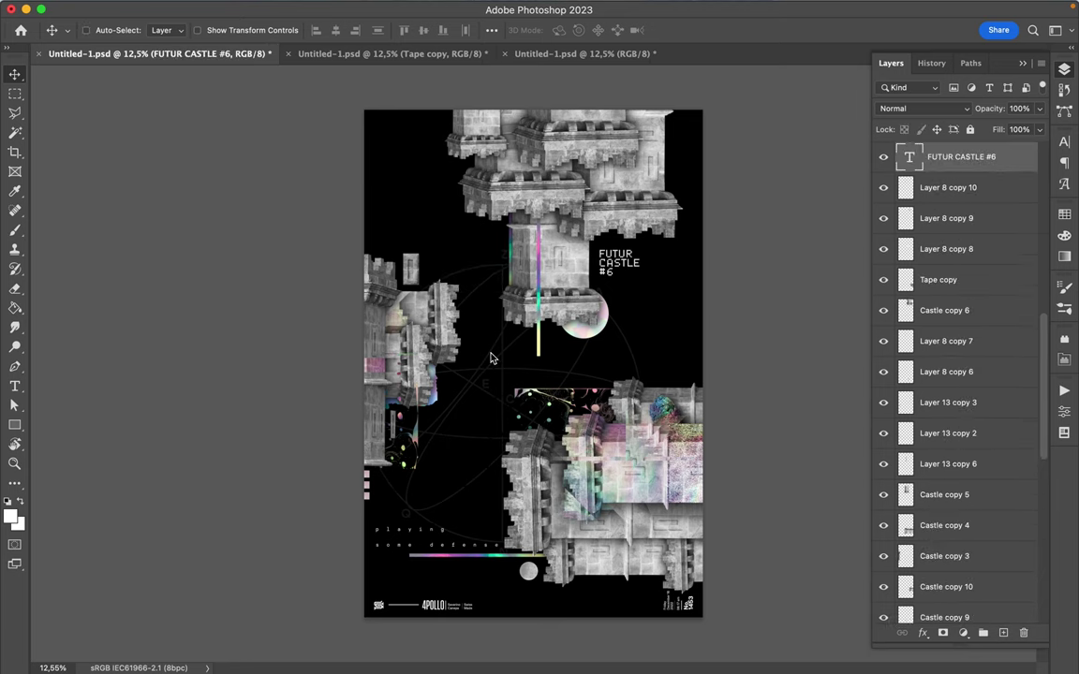
pyautogui.keyDown('ctrl'); pyautogui.click(438, 401); pyautogui.keyUp('ctrl')
pyautogui.click(438, 401)
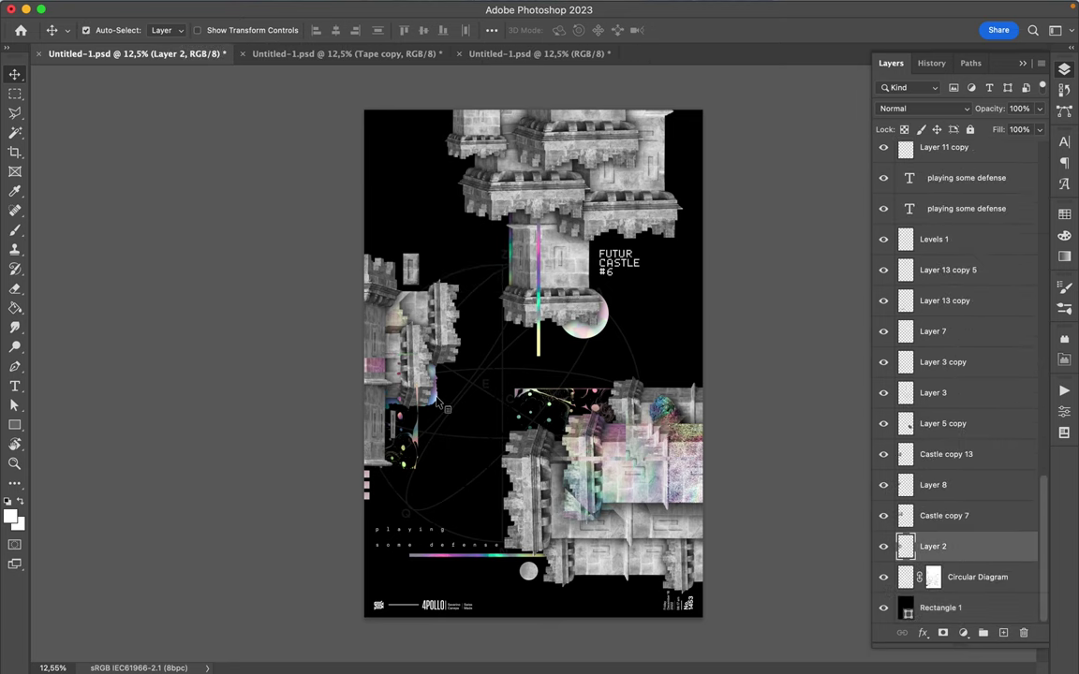
# - Duplicate the holographic shape as Layer 2 copy behind the central castle block
pyautogui.moveTo(436, 400); pyautogui.dragTo(486, 406)
pyautogui.moveTo(485, 406); pyautogui.dragTo(586, 386)
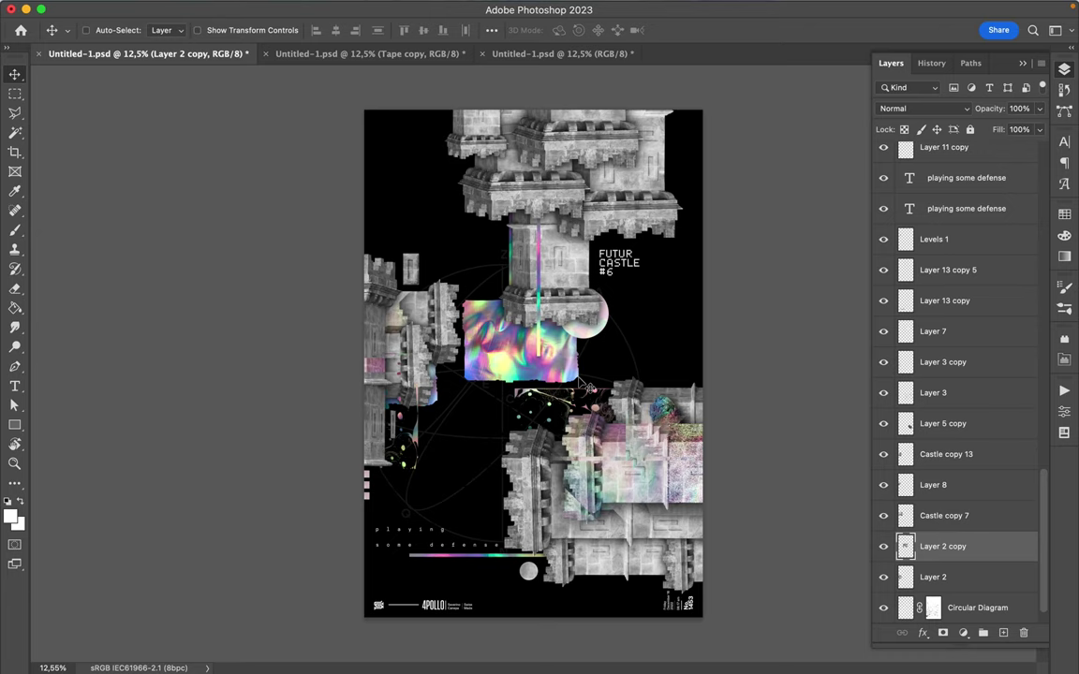
pyautogui.moveTo(586, 384); pyautogui.dragTo(617, 337)
pyautogui.moveTo(1016, 544); pyautogui.dragTo(993, 134)
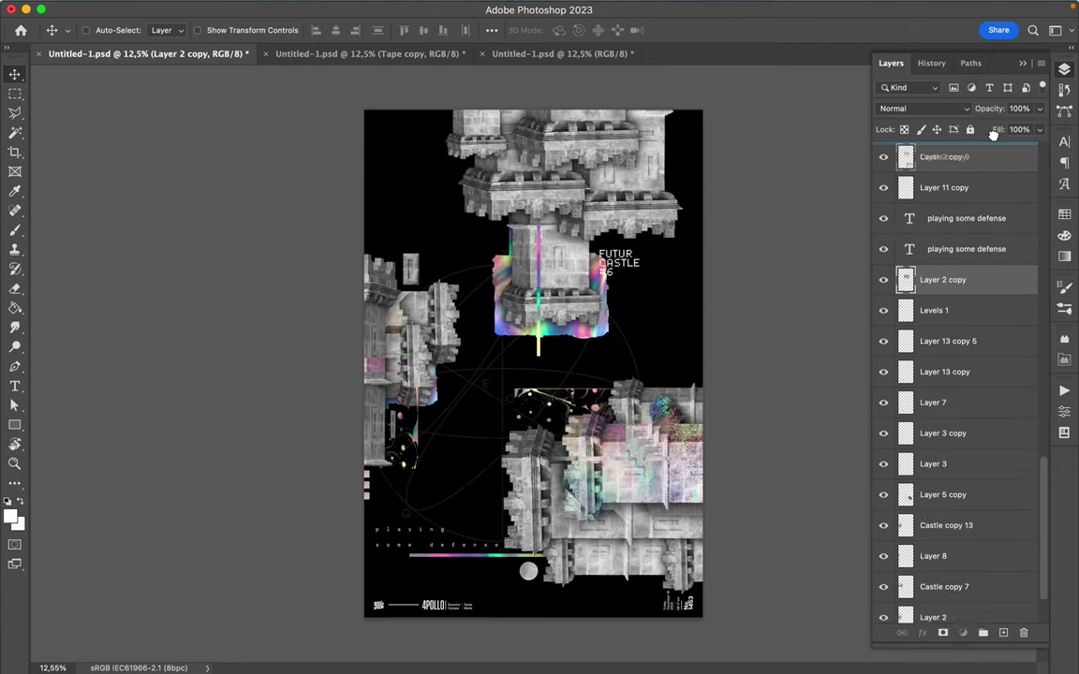
pyautogui.moveTo(993, 134); pyautogui.dragTo(973, 264)
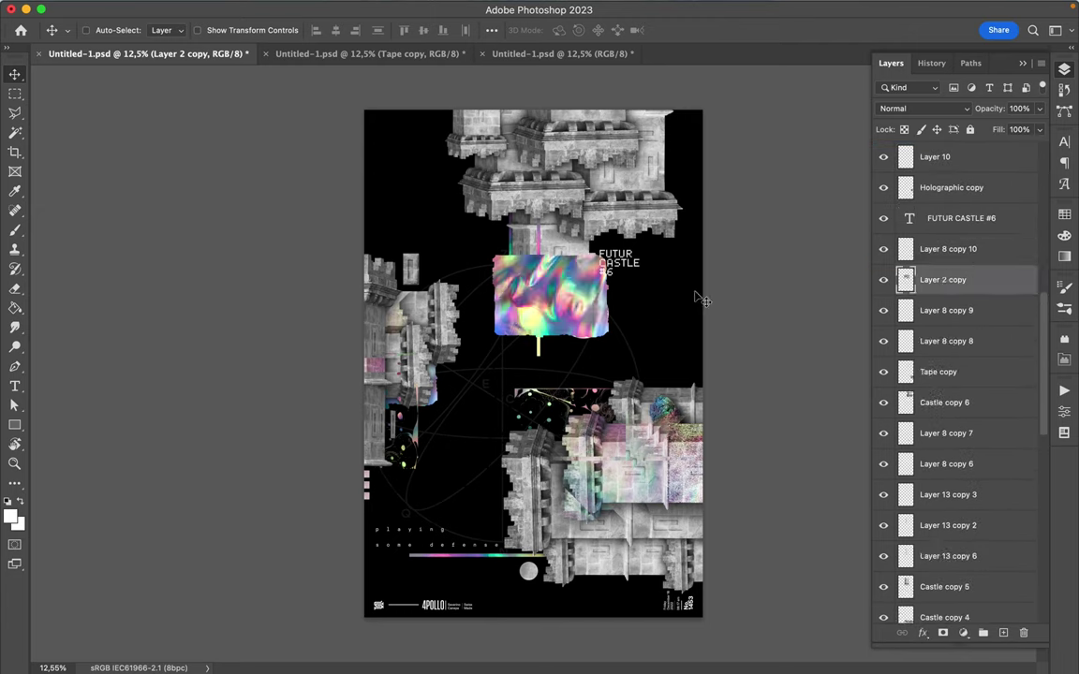
# - Move Layer 2 copy above Castle copy 5 and clip it to that layer
pyautogui.keyDown('ctrl'); pyautogui.click(592, 253); pyautogui.keyUp('ctrl')
pyautogui.moveTo(946, 280)
pyautogui.mouseDown()
pyautogui.moveTo(946, 570)
pyautogui.moveTo(943, 562)
pyautogui.mouseUp()
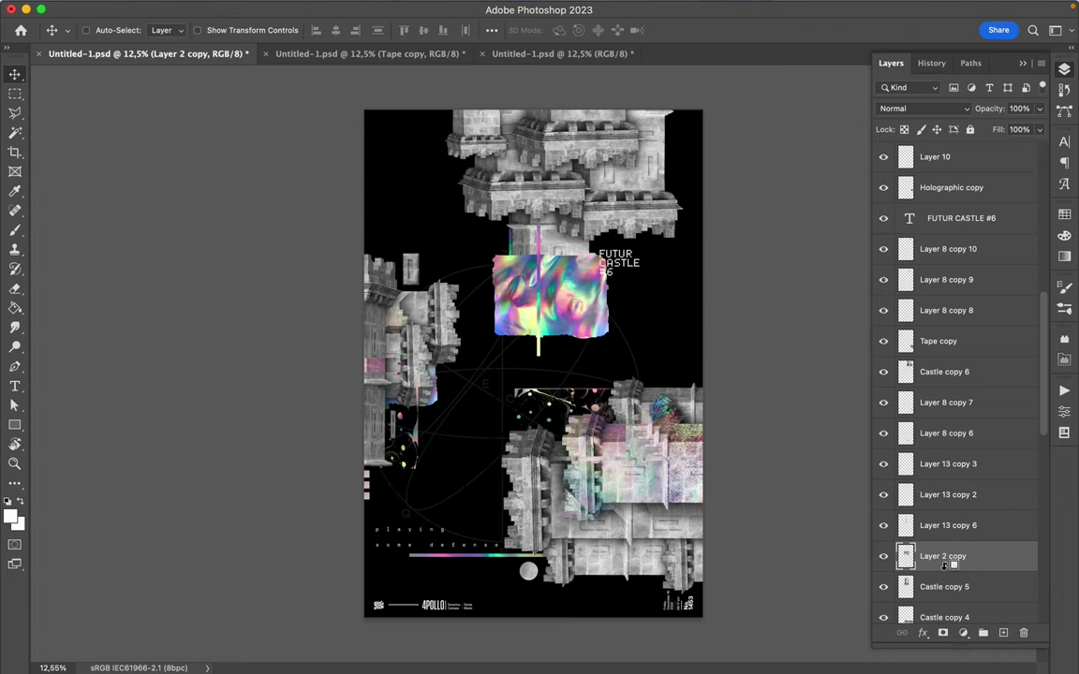
pyautogui.keyDown('alt'); pyautogui.click(943, 565); pyautogui.keyUp('alt')
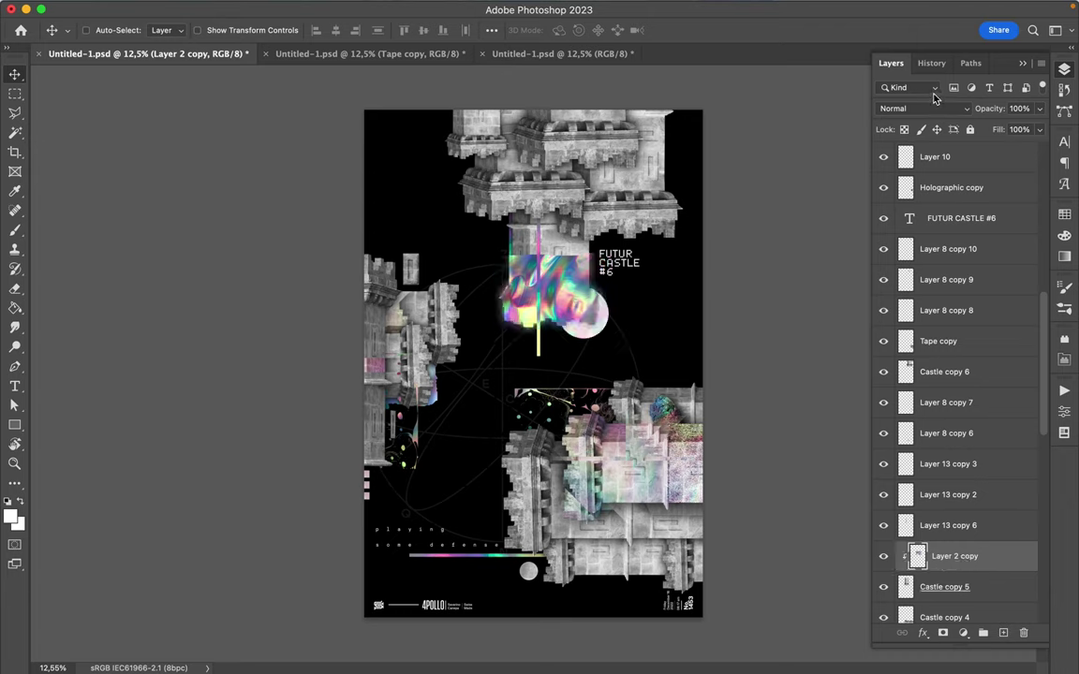
# - Set Layer 2 copy to Overlay blend mode with 67% fill
pyautogui.click(903, 109)
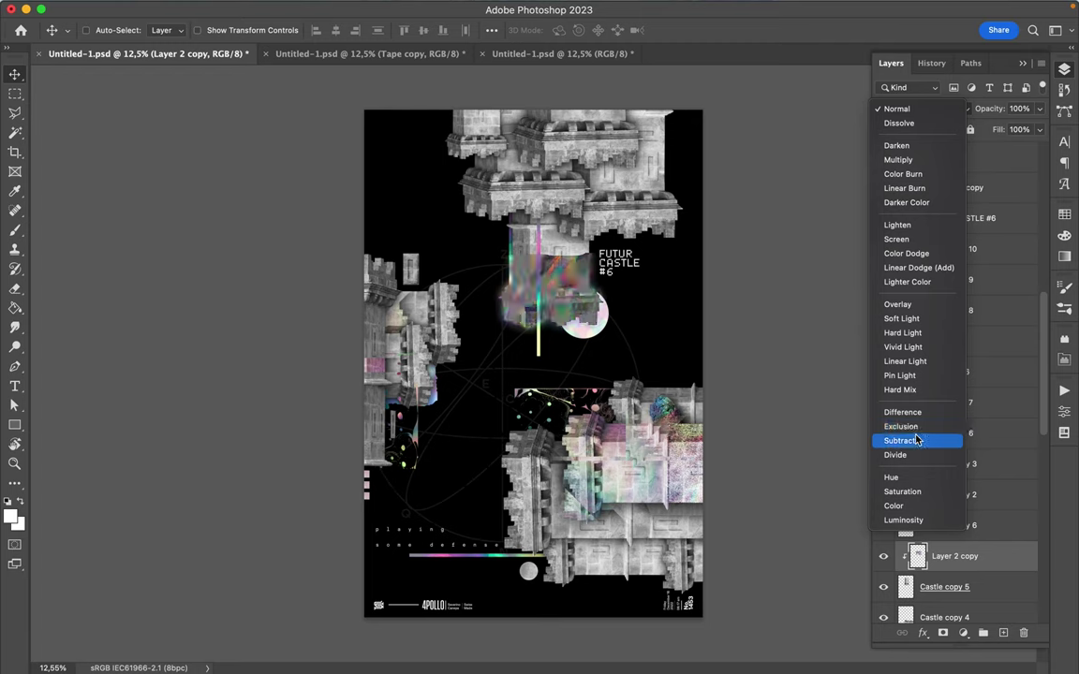
pyautogui.click(922, 311)
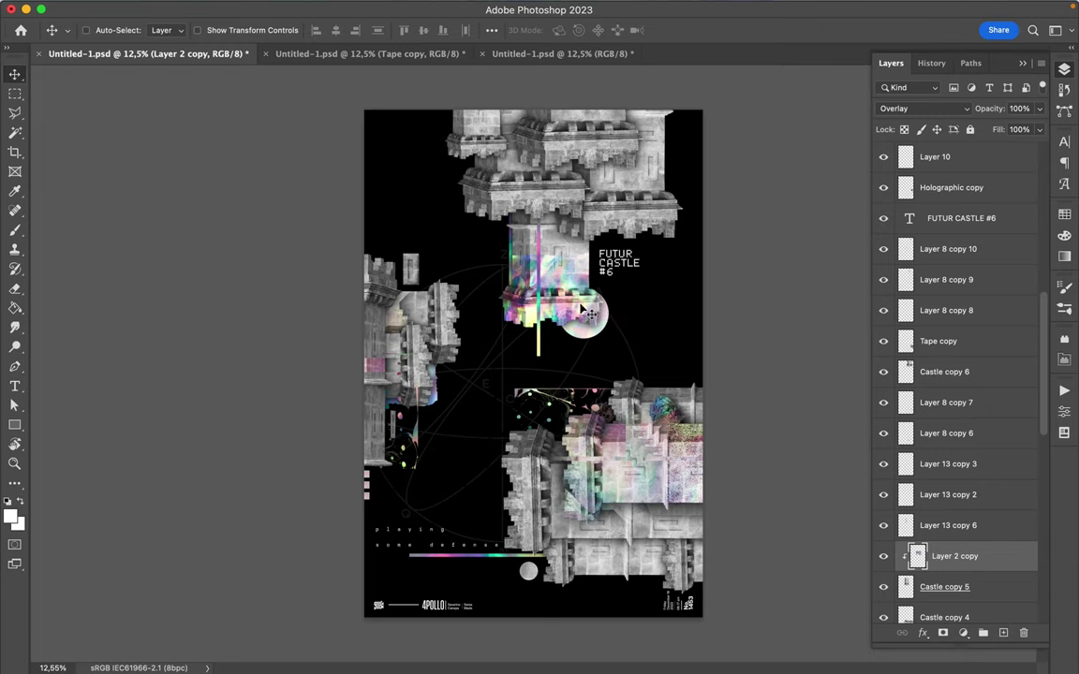
pyautogui.click(1039, 129)
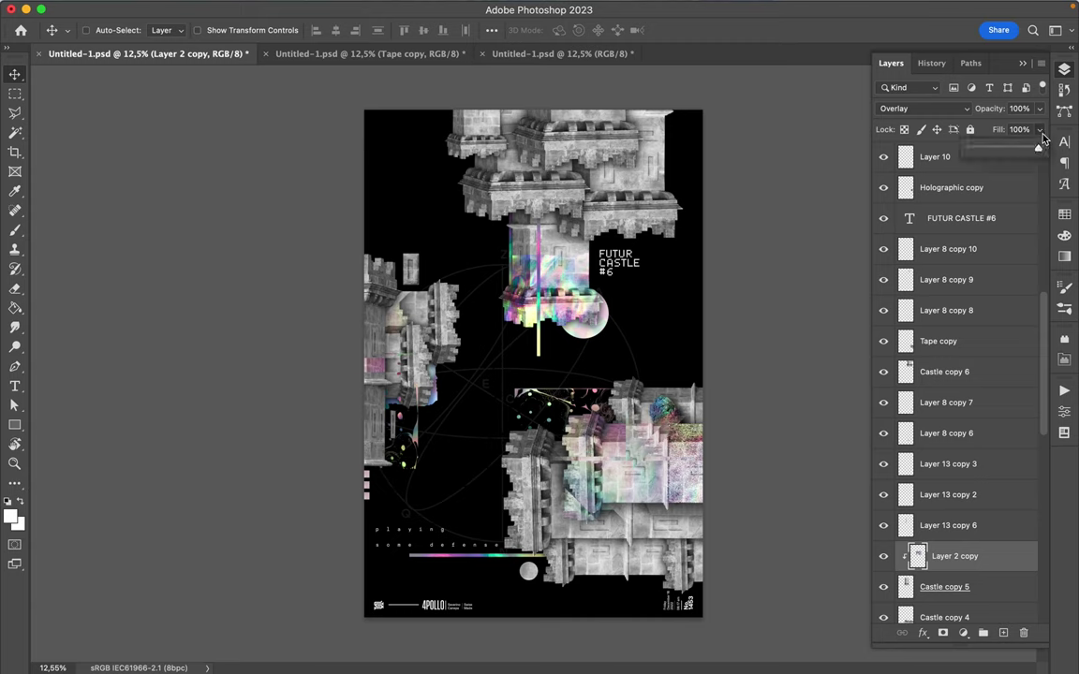
pyautogui.moveTo(1032, 152); pyautogui.dragTo(1018, 156)
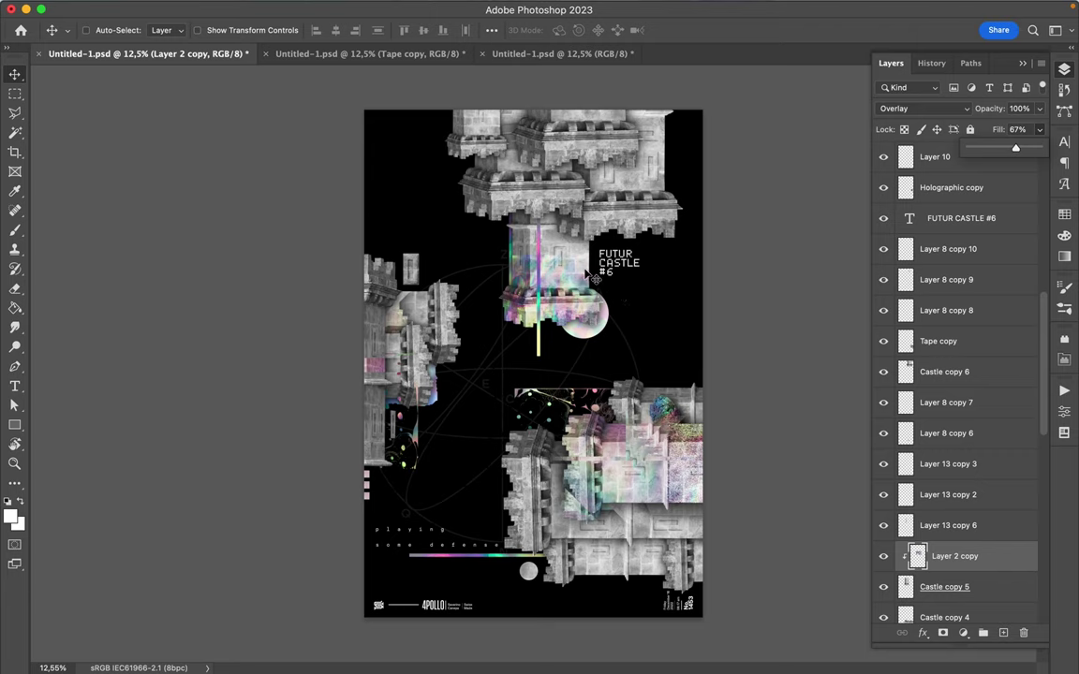
pyautogui.keyDown('shift'); pyautogui.click(939, 587); pyautogui.keyUp('shift')
pyautogui.scroll(-3, 946, 562)
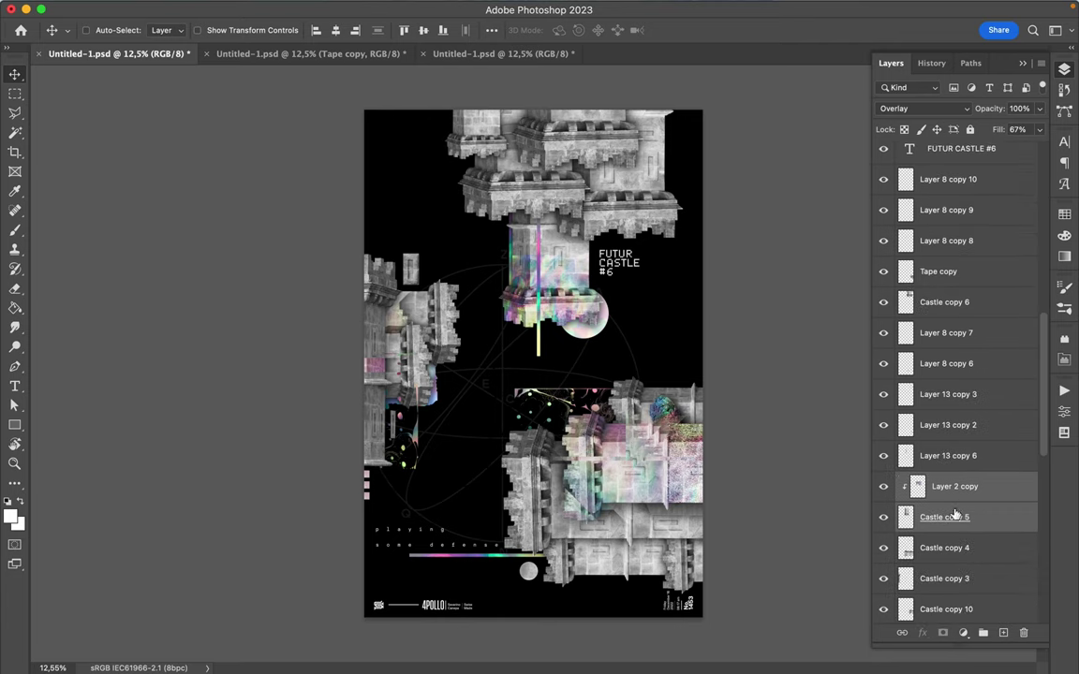
# - Merge a copy of the clipped holographic pair and copy a thin strip to Layer 11
pyautogui.moveTo(955, 516); pyautogui.dragTo(956, 531)
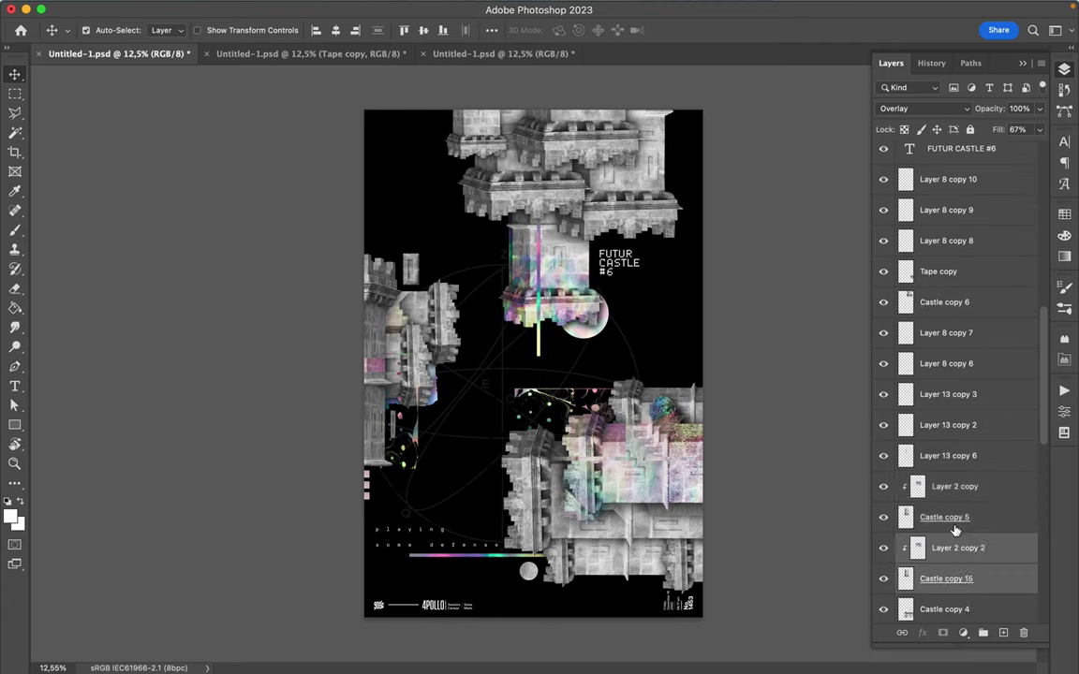
pyautogui.hotkey('ctrl', 'e')
pyautogui.press('m')
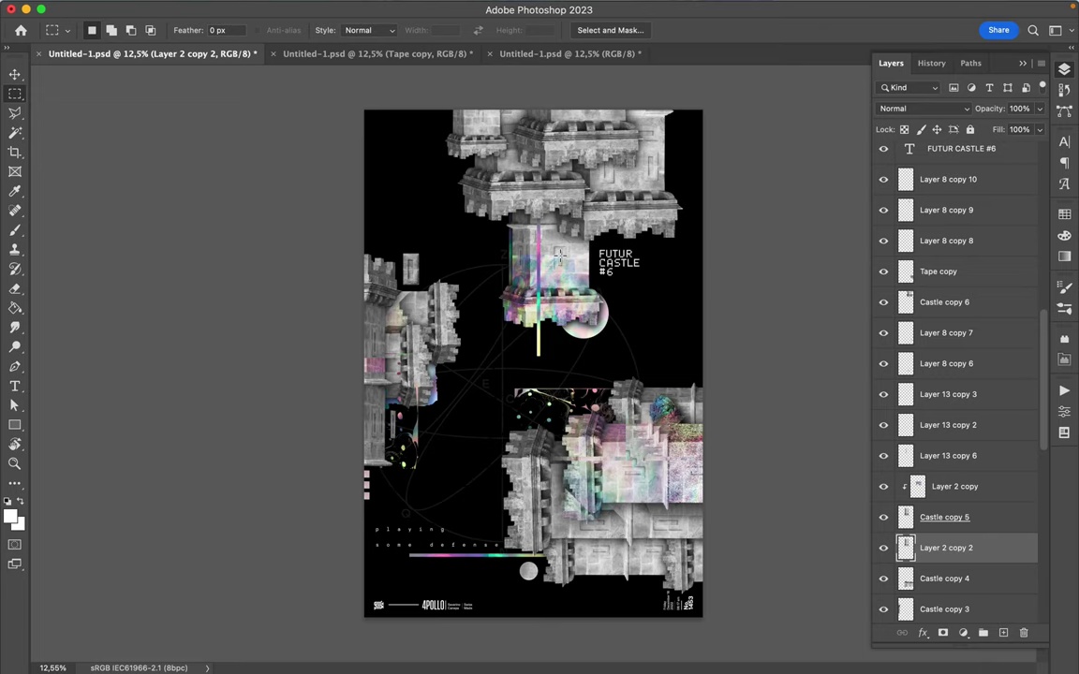
pyautogui.moveTo(547, 248); pyautogui.dragTo(559, 344)
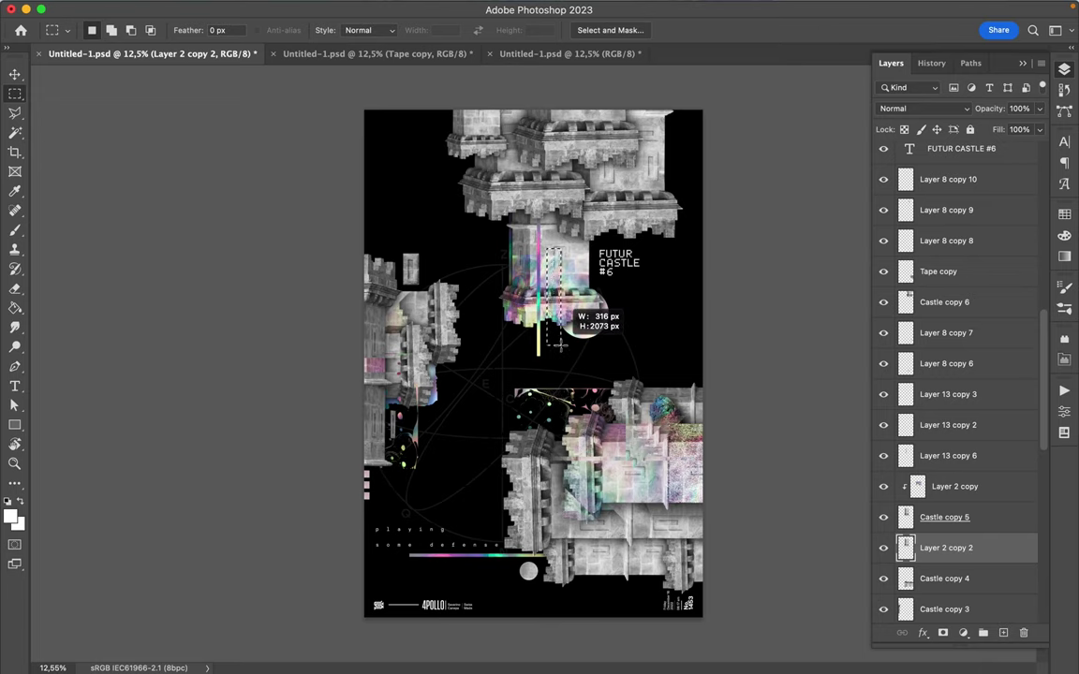
pyautogui.moveTo(559, 344); pyautogui.dragTo(585, 351)
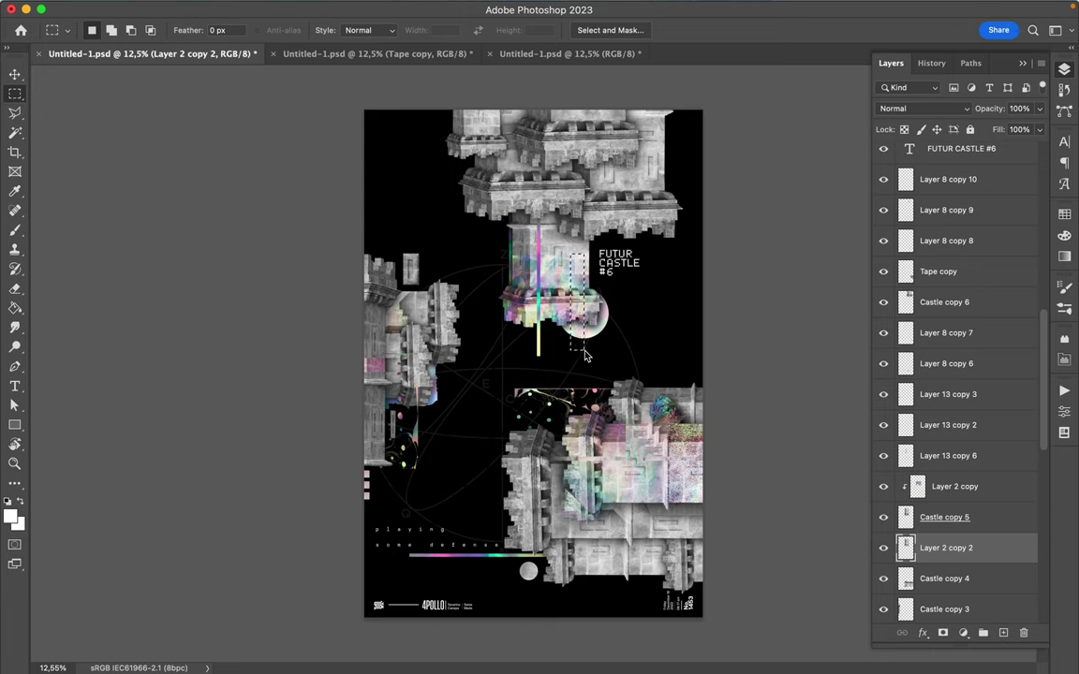
pyautogui.hotkey('ctrl', 'j')
# - Raise Layer 11 in the stack and set the strip on the upper castle tower's lower edge
pyautogui.press('v')
pyautogui.moveTo(581, 341); pyautogui.dragTo(582, 341)
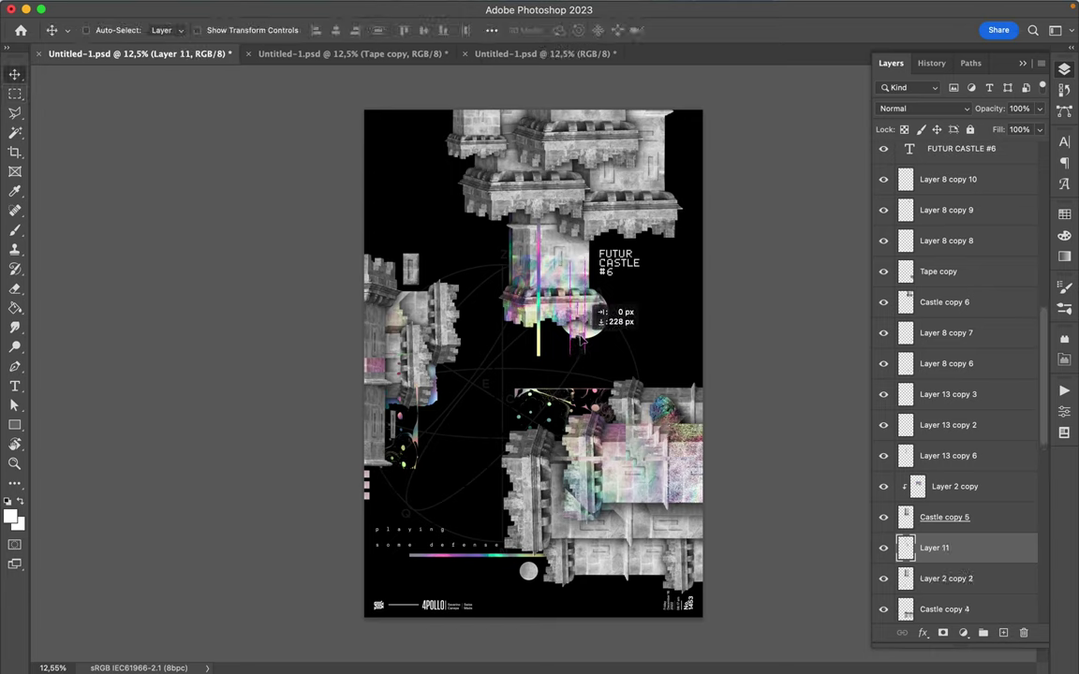
pyautogui.moveTo(974, 548); pyautogui.dragTo(964, 474)
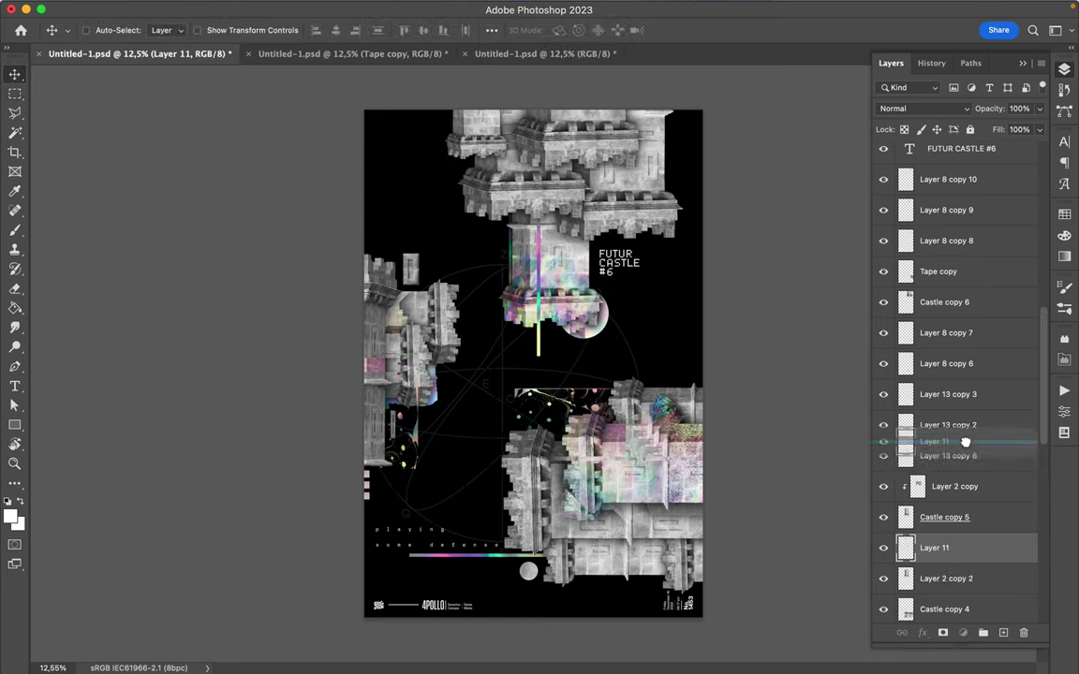
pyautogui.moveTo(621, 317)
pyautogui.mouseDown()
pyautogui.moveTo(551, 325)
pyautogui.moveTo(585, 244)
pyautogui.mouseUp()
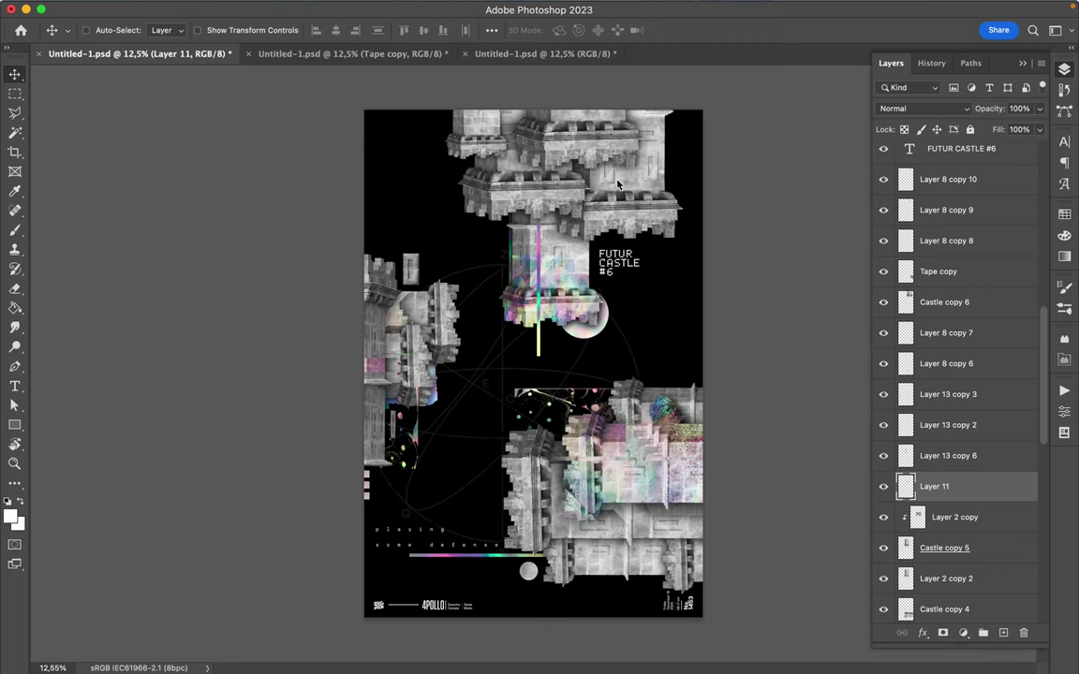
pyautogui.moveTo(968, 488); pyautogui.dragTo(948, 256)
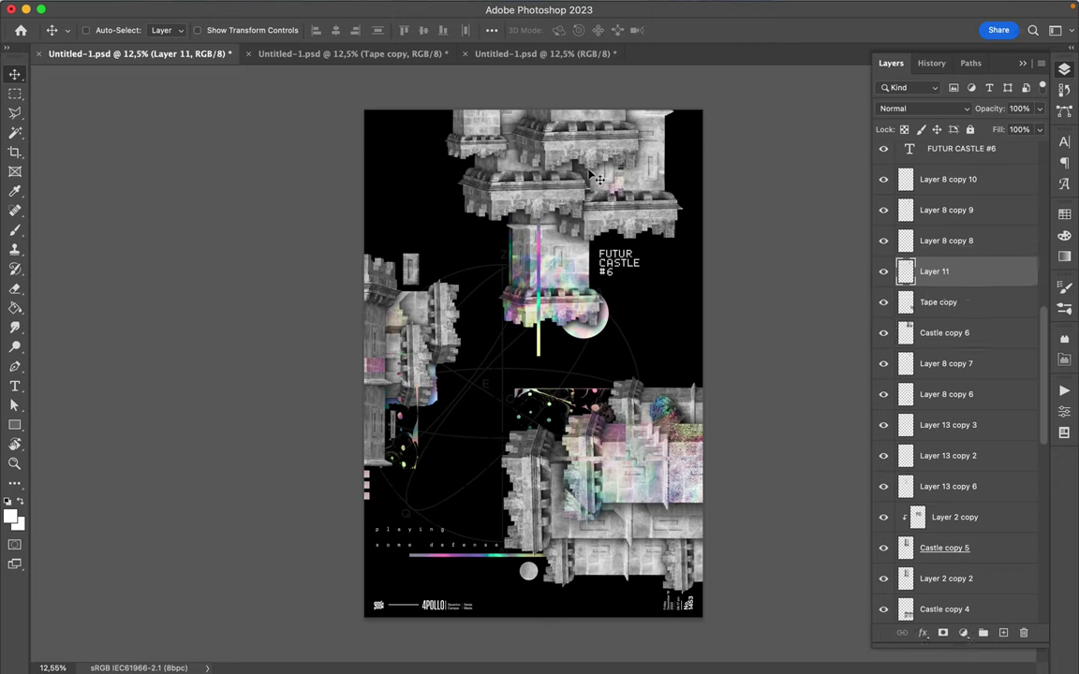
pyautogui.moveTo(613, 183); pyautogui.dragTo(622, 192)
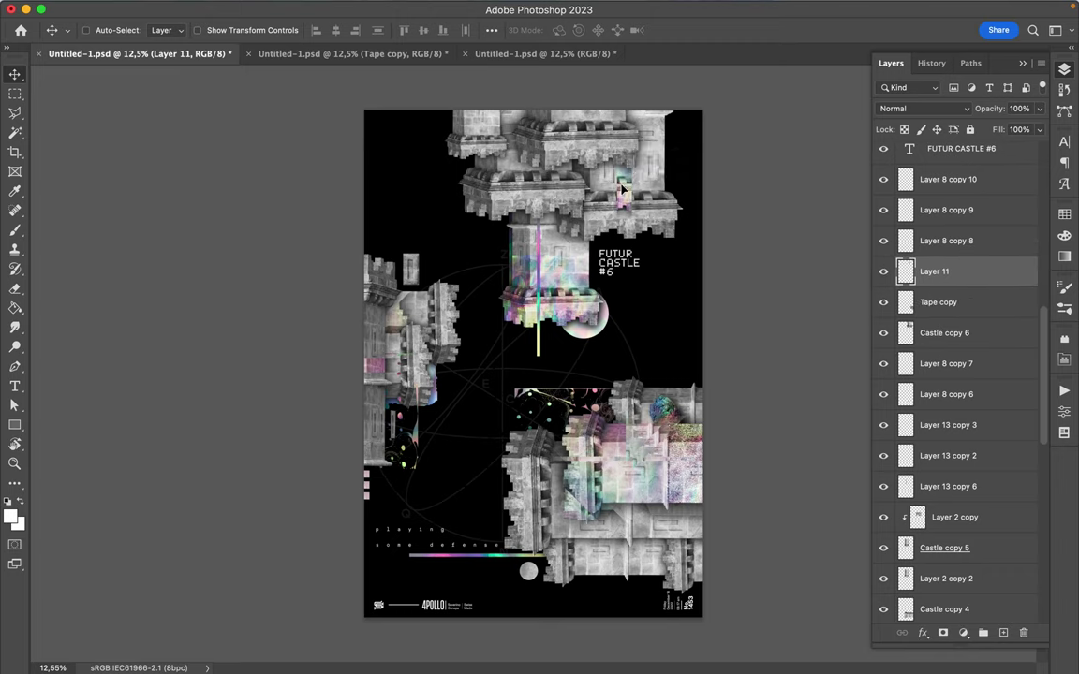
pyautogui.moveTo(622, 190); pyautogui.dragTo(625, 209)
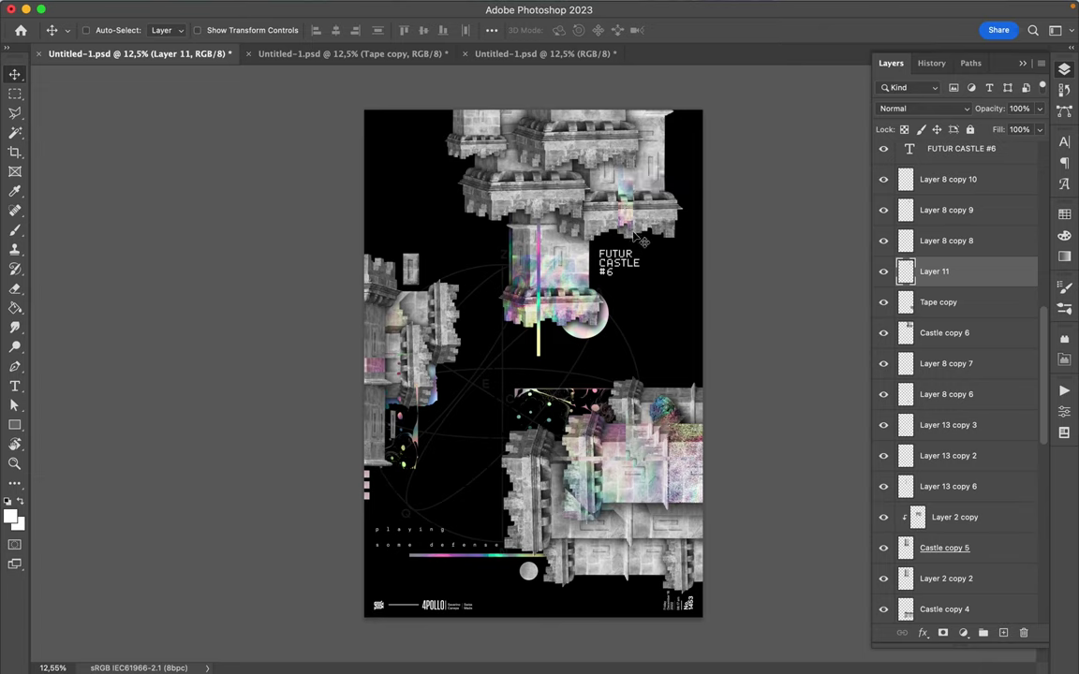
pyautogui.press('super')
pyautogui.keyDown('super'); pyautogui.click(436, 403); pyautogui.keyUp('super')
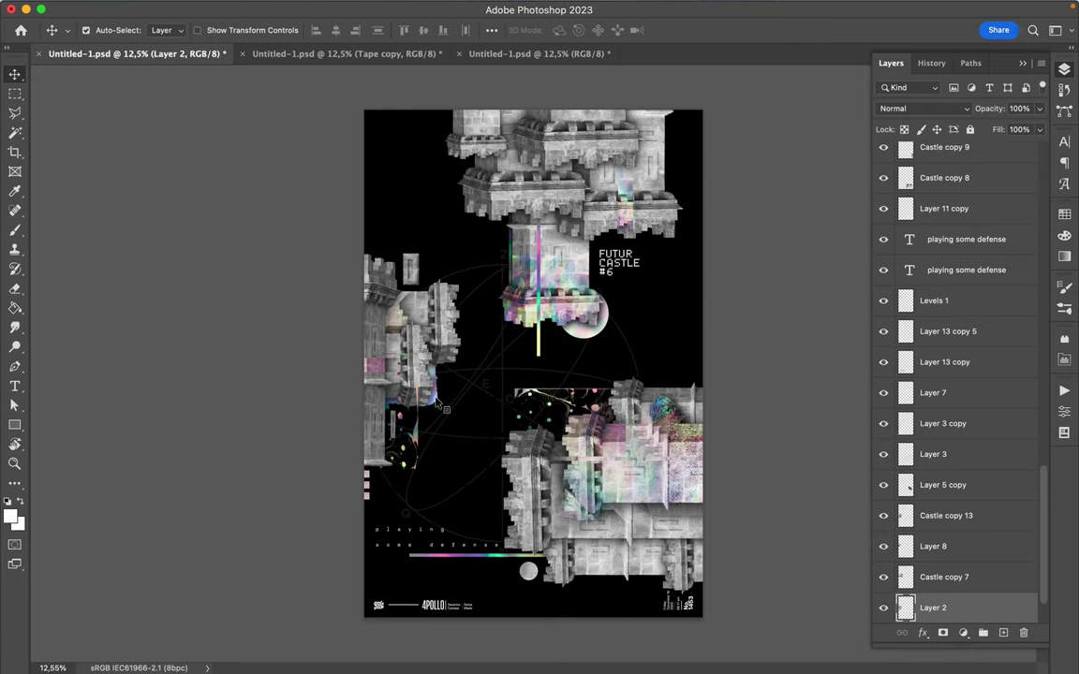
# - Duplicate the holographic image as Layer 2 copy 3 and raise it above Layer 10 copy 2
pyautogui.moveTo(439, 402); pyautogui.dragTo(591, 159)
pyautogui.moveTo(953, 600)
pyautogui.mouseDown()
pyautogui.moveTo(955, 147)
pyautogui.moveTo(955, 161)
pyautogui.mouseUp()
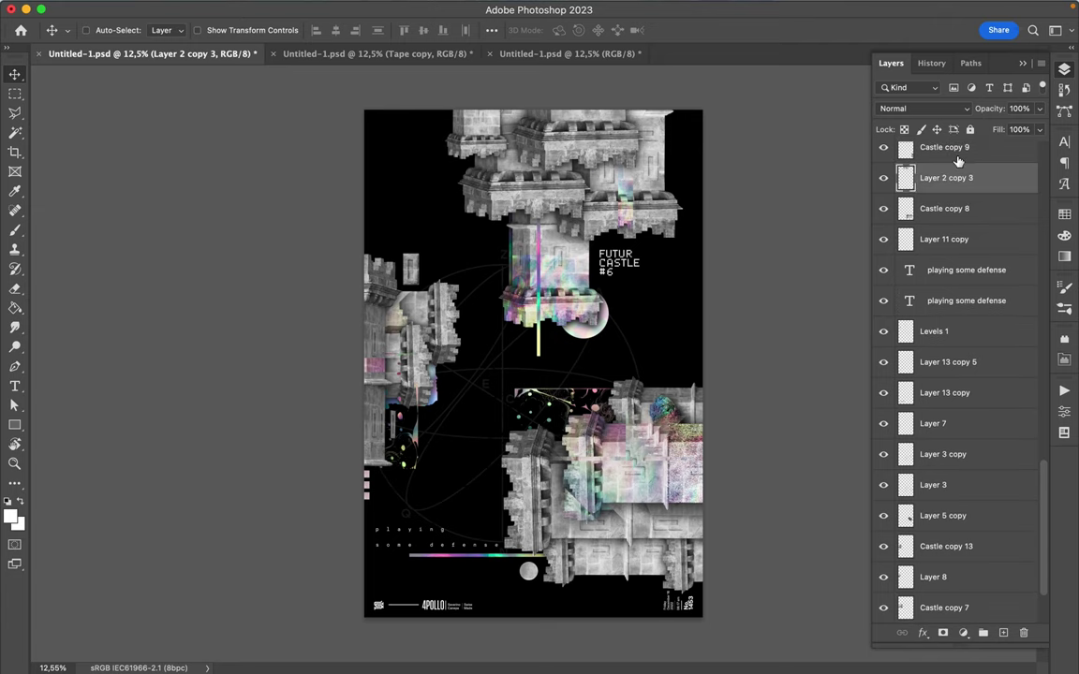
pyautogui.scroll(5, 959, 162)
pyautogui.moveTo(973, 385); pyautogui.dragTo(960, 169)
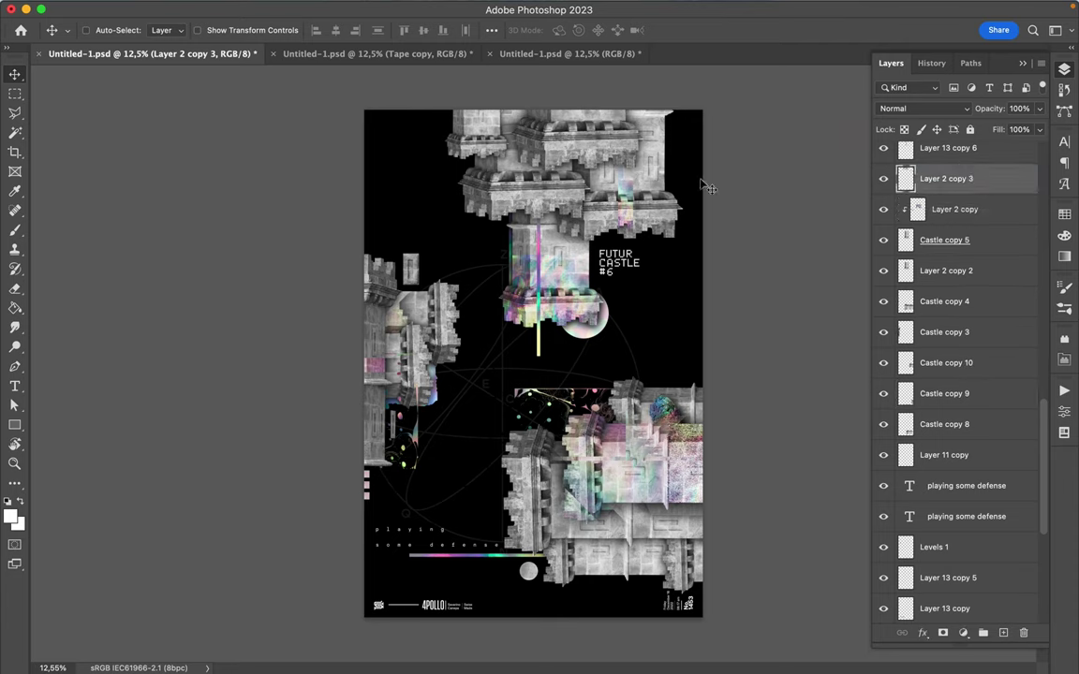
pyautogui.scroll(5, 926, 164)
pyautogui.moveTo(925, 384); pyautogui.dragTo(922, 199)
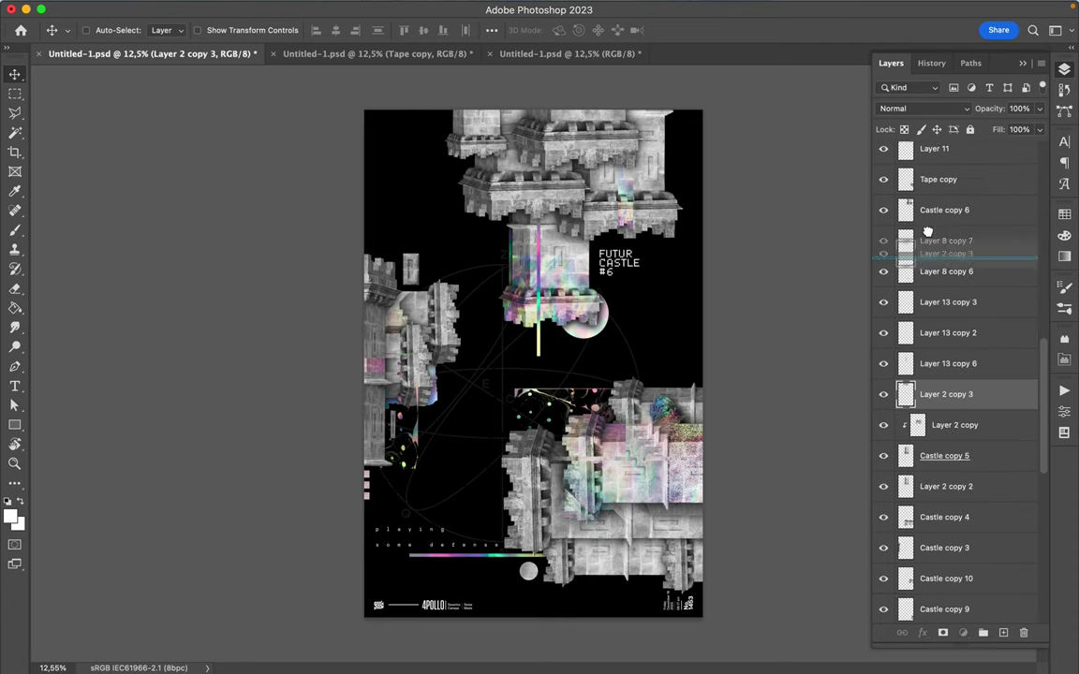
pyautogui.scroll(5, 992, 169)
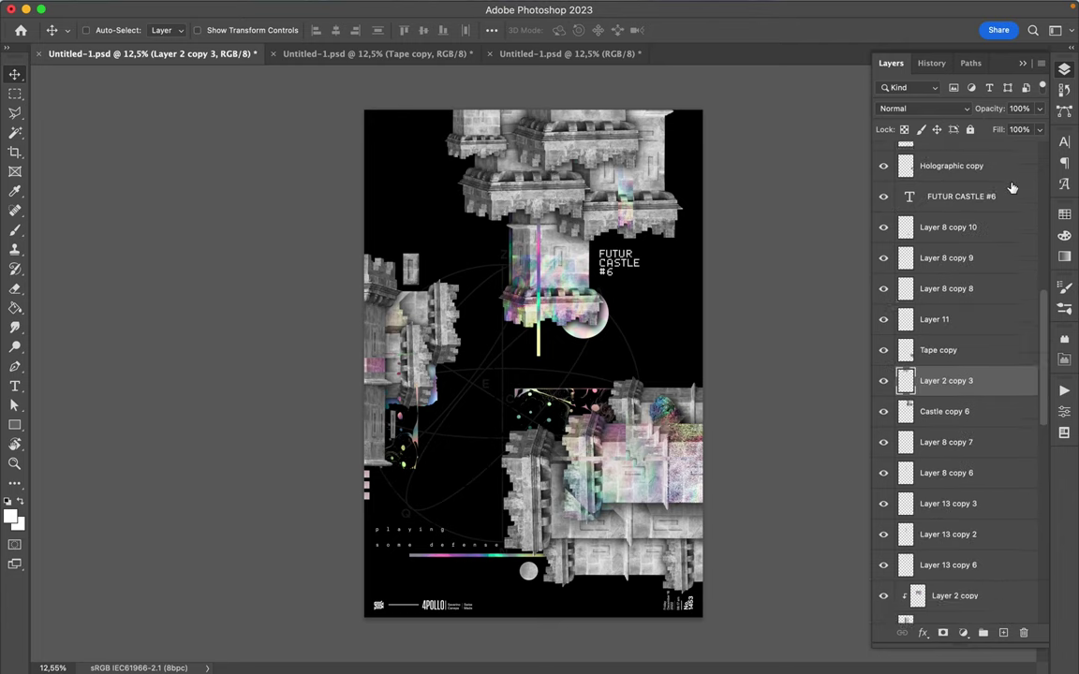
pyautogui.moveTo(955, 409)
pyautogui.mouseDown()
pyautogui.moveTo(948, 206)
pyautogui.moveTo(951, 214)
pyautogui.mouseUp()
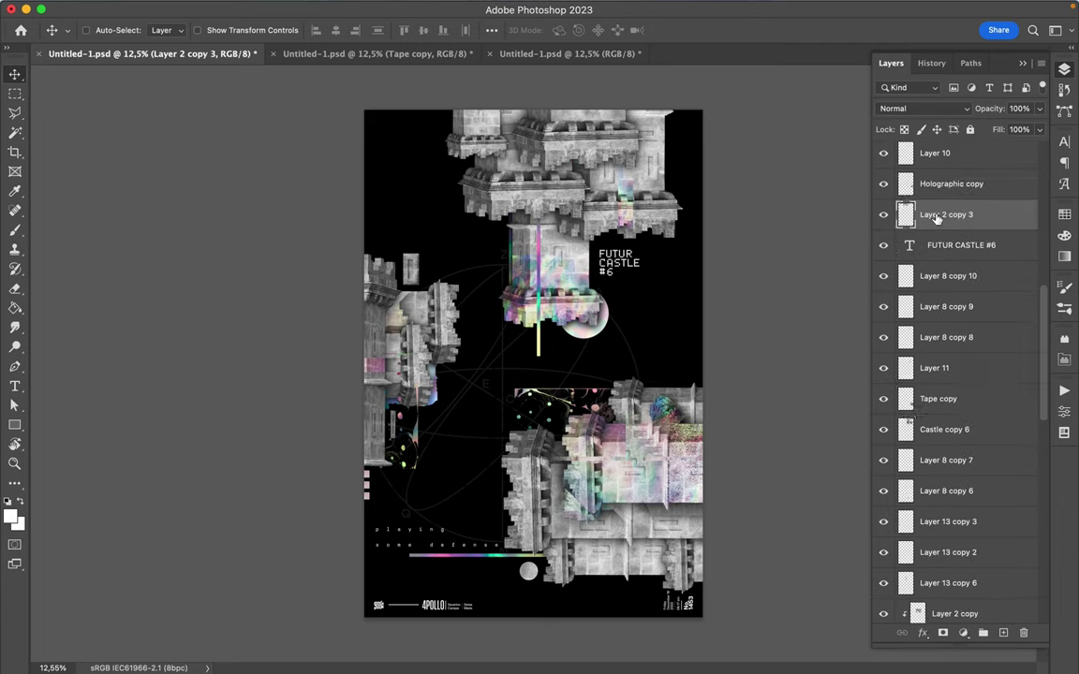
pyautogui.scroll(4, 937, 218)
pyautogui.moveTo(966, 363); pyautogui.dragTo(950, 213)
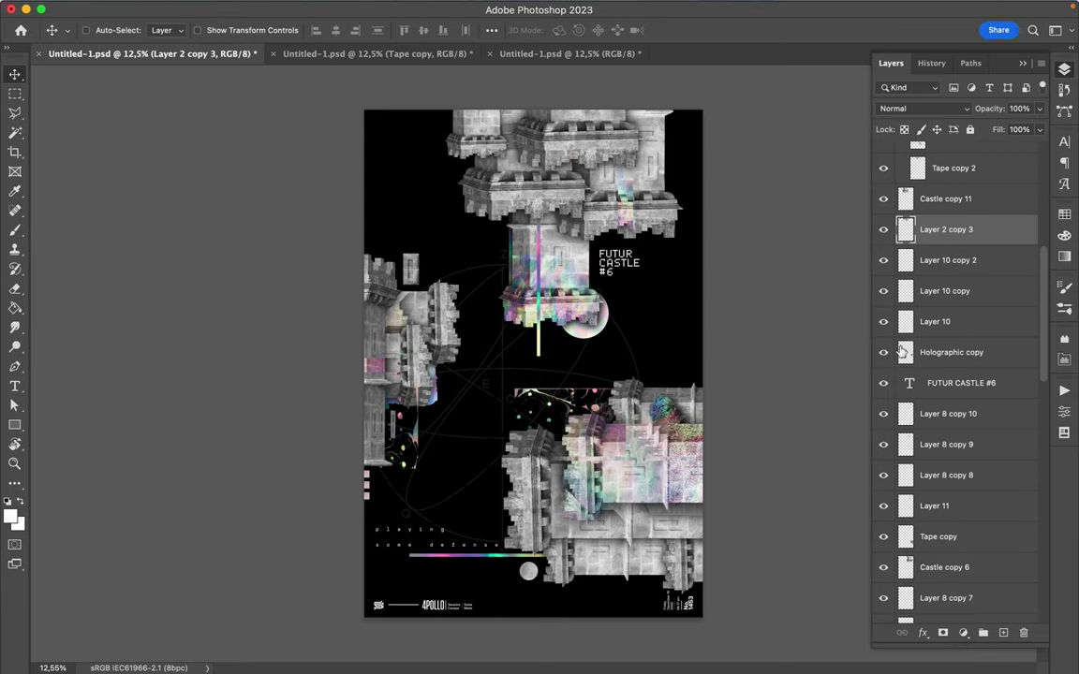
pyautogui.scroll(6, 901, 350)
# - Place a Layer 2 copy 4 duplicate at the poster's bottom-right corner
pyautogui.moveTo(949, 427); pyautogui.dragTo(954, 380)
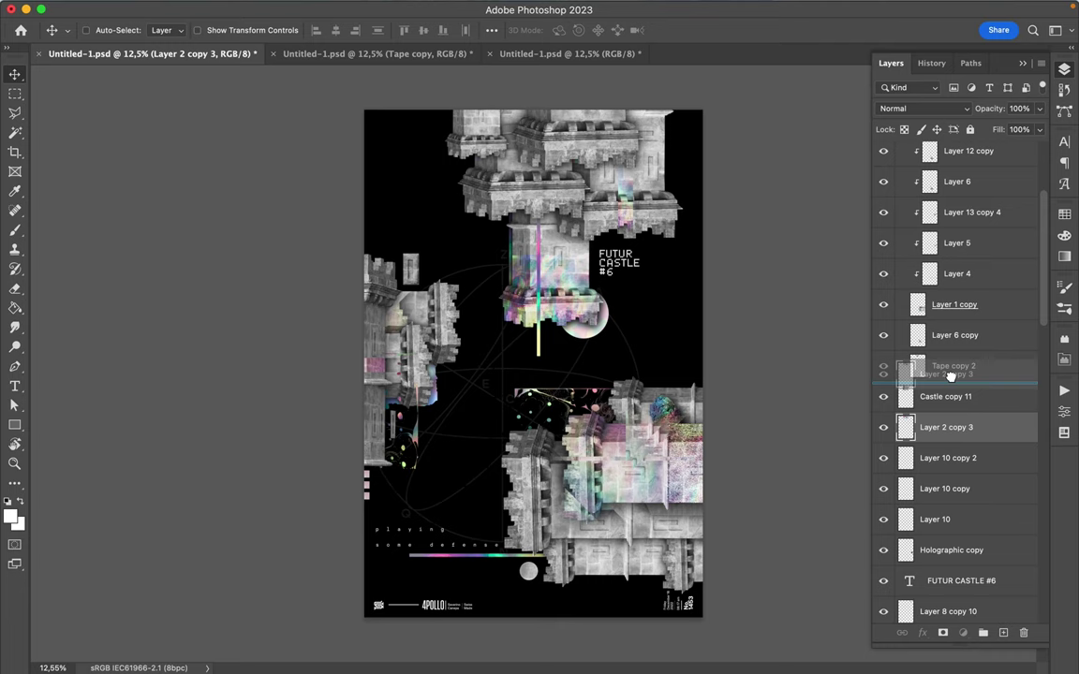
pyautogui.scroll(4, 953, 381)
pyautogui.moveTo(515, 226)
pyautogui.mouseDown()
pyautogui.moveTo(531, 115)
pyautogui.moveTo(478, 124)
pyautogui.mouseUp()
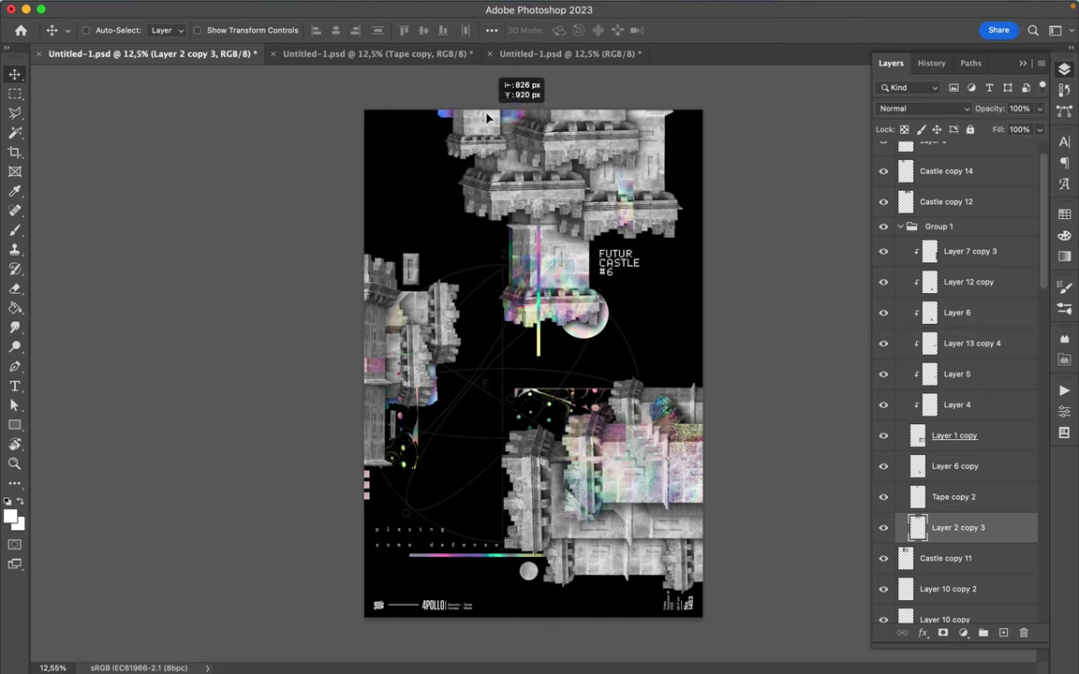
pyautogui.moveTo(478, 124)
pyautogui.mouseDown()
pyautogui.moveTo(457, 114)
pyautogui.moveTo(709, 527)
pyautogui.moveTo(717, 514)
pyautogui.mouseUp()
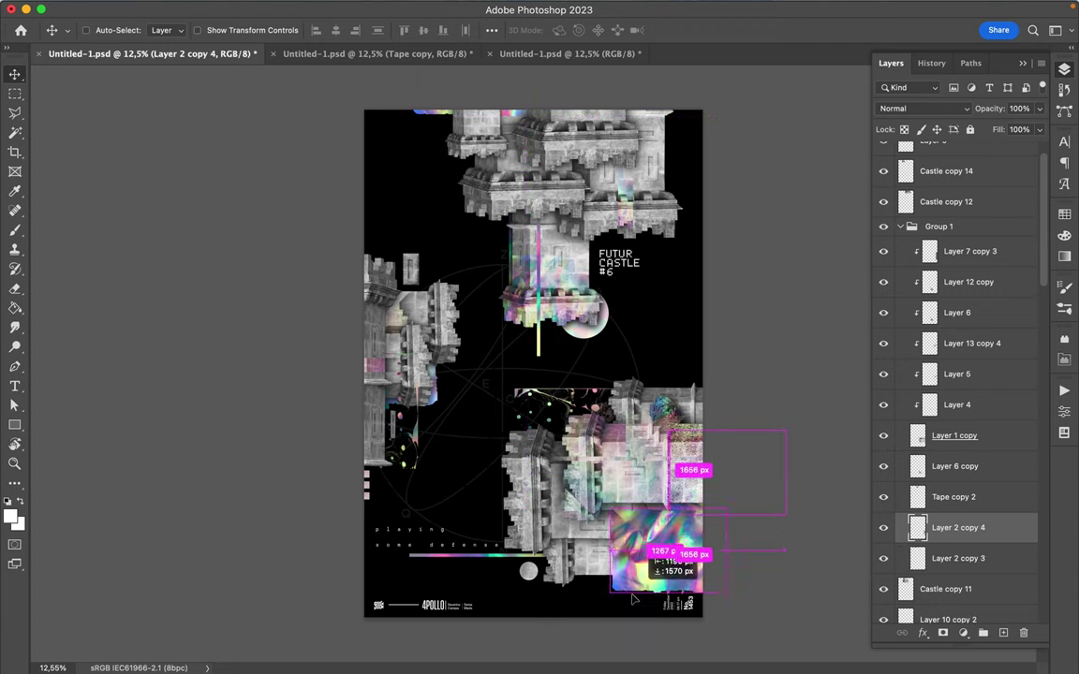
# - Place another holographic copy at bottom-right and rotate it 180° with Free Transform
pyautogui.moveTo(635, 467); pyautogui.dragTo(618, 618)
pyautogui.hotkey('ctrl', 't')
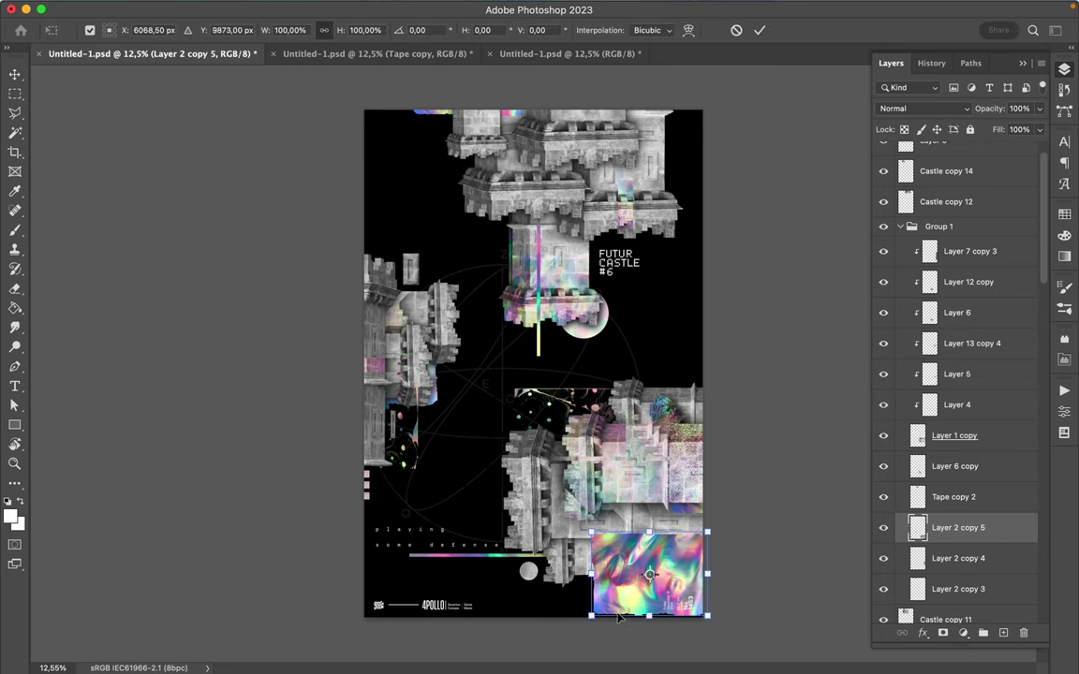
pyautogui.moveTo(580, 522); pyautogui.dragTo(735, 628)
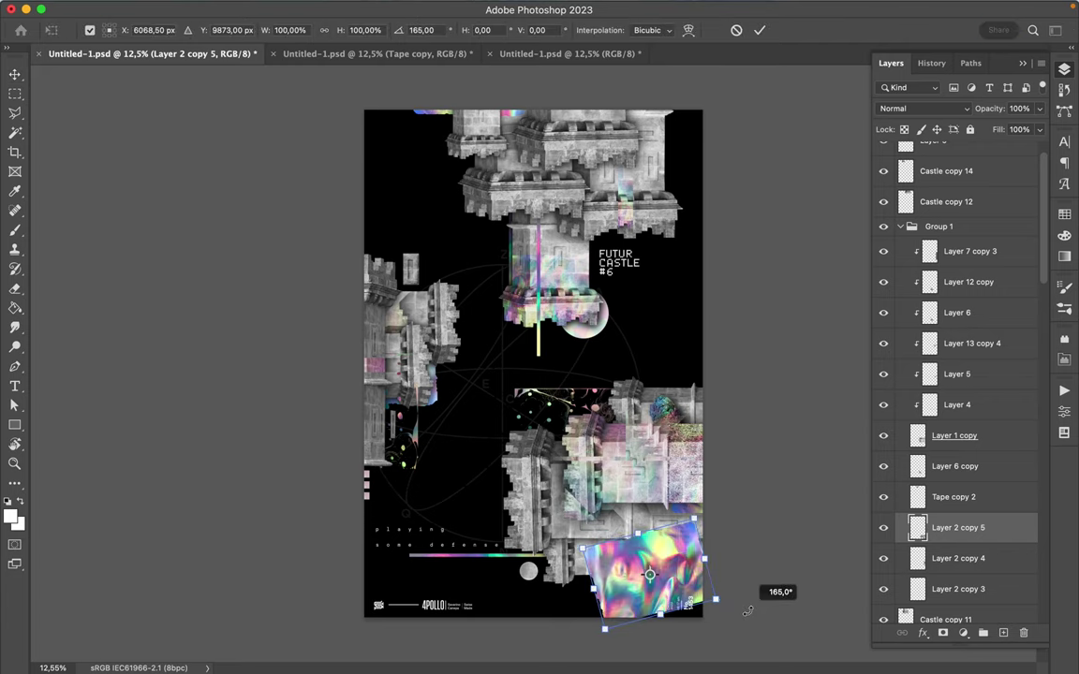
pyautogui.press('Return')
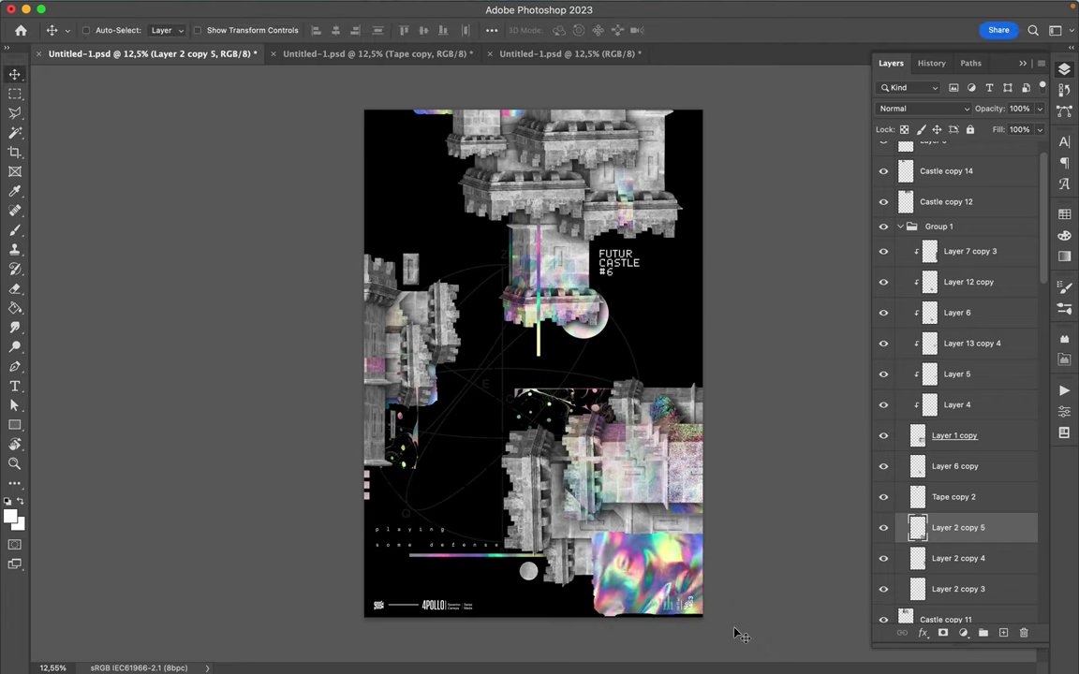
# - Restack Layer 2 copy 5 down the Layers panel until it sits below Castle copy 8
pyautogui.moveTo(936, 534)
pyautogui.mouseDown()
pyautogui.moveTo(946, 562)
pyautogui.moveTo(937, 595)
pyautogui.mouseUp()
pyautogui.scroll(-5, 948, 477)
pyautogui.moveTo(962, 401); pyautogui.dragTo(948, 585)
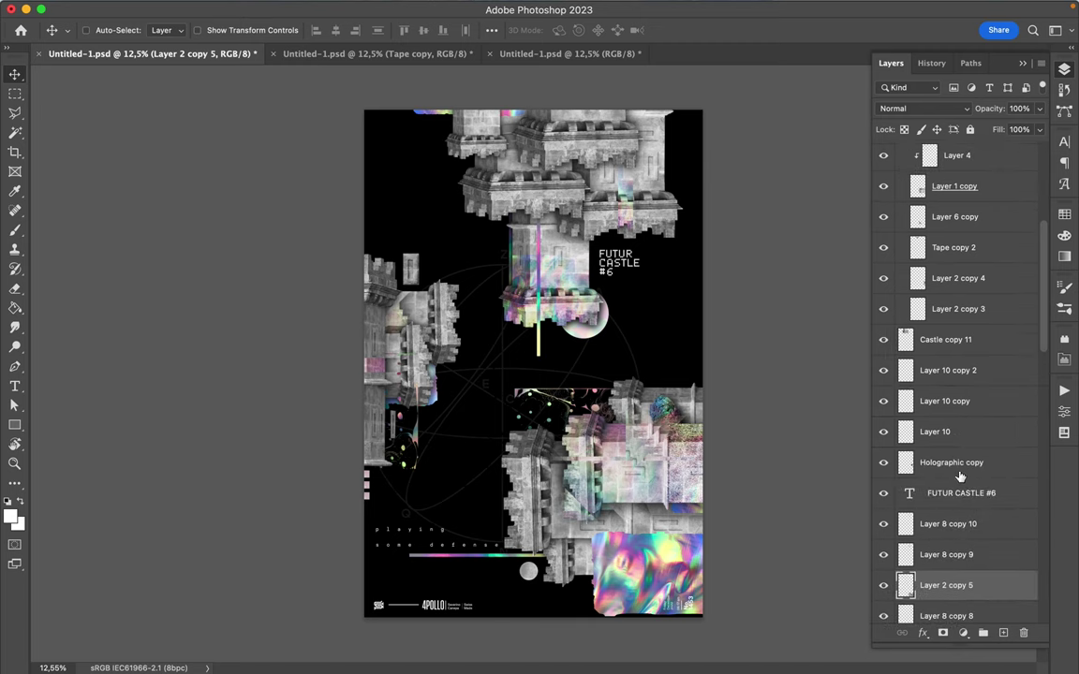
pyautogui.scroll(-5, 959, 477)
pyautogui.moveTo(949, 374); pyautogui.dragTo(951, 557)
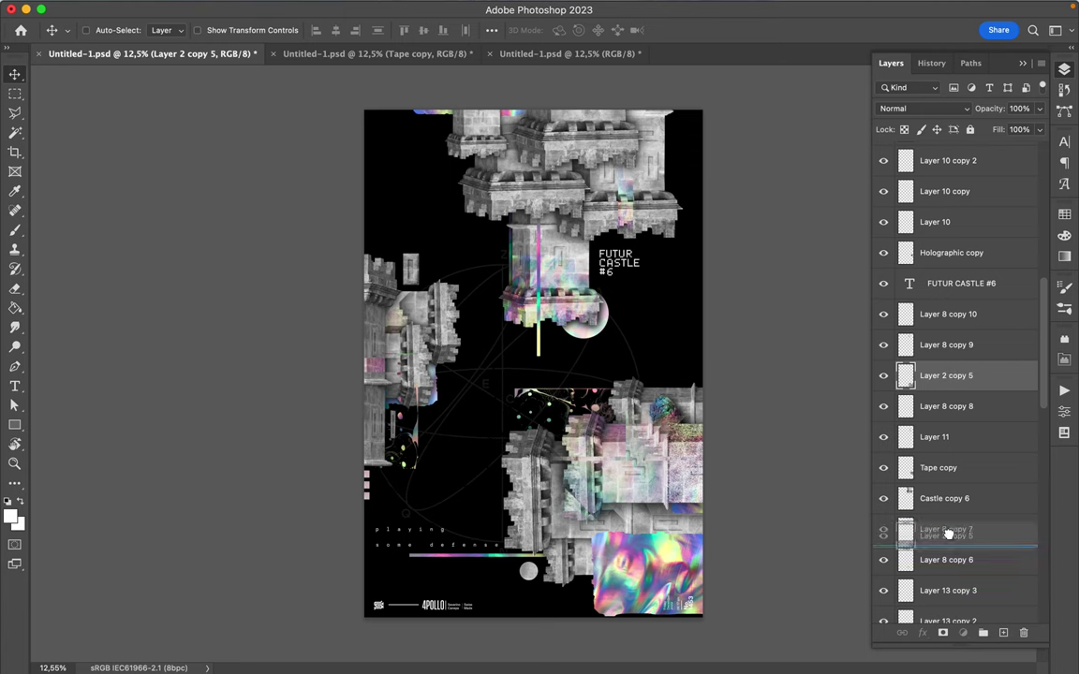
pyautogui.scroll(-4, 961, 550)
pyautogui.moveTo(956, 347); pyautogui.dragTo(970, 562)
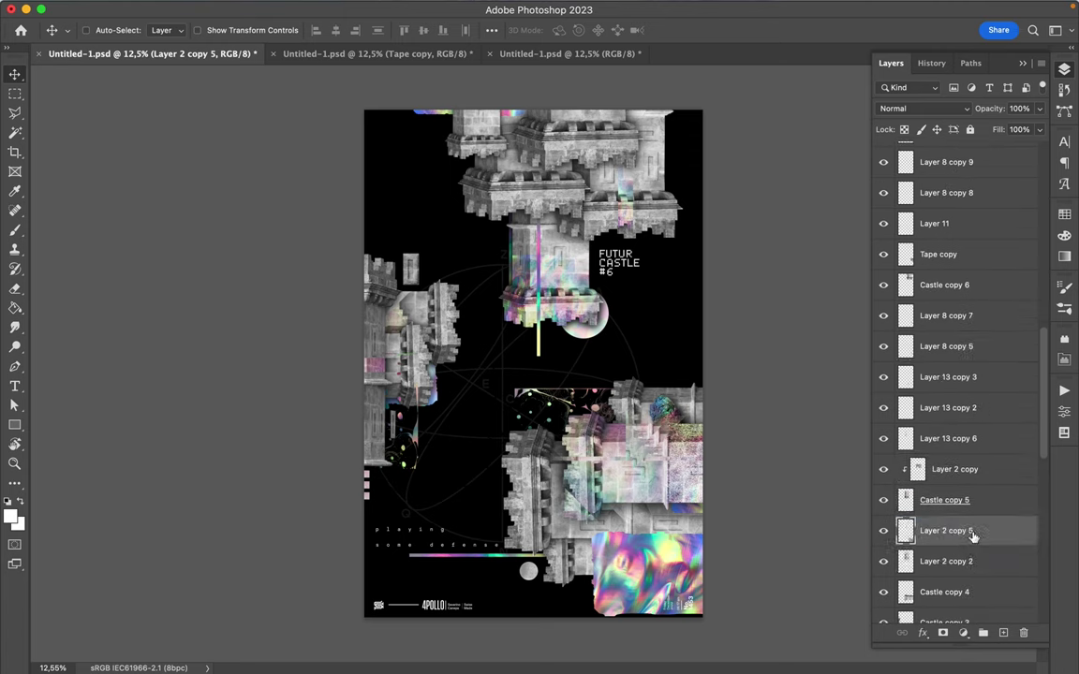
pyautogui.scroll(-3, 972, 532)
pyautogui.moveTo(951, 382); pyautogui.dragTo(951, 553)
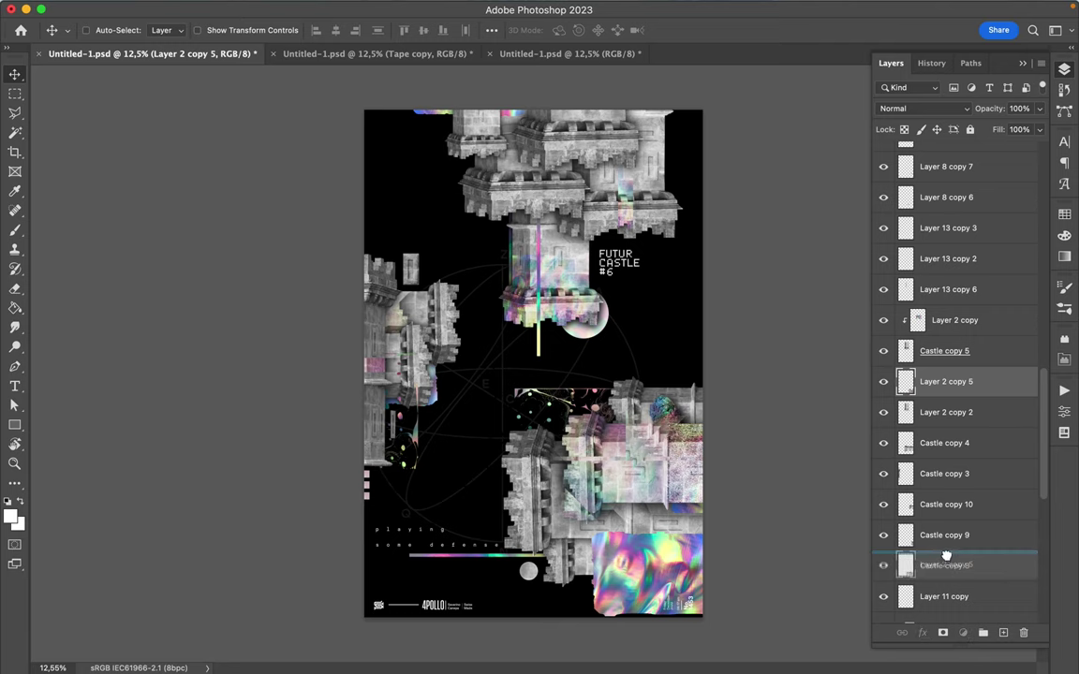
# - Settle the holographic patch at the bottom right and save the poster
pyautogui.moveTo(653, 604); pyautogui.dragTo(654, 571)
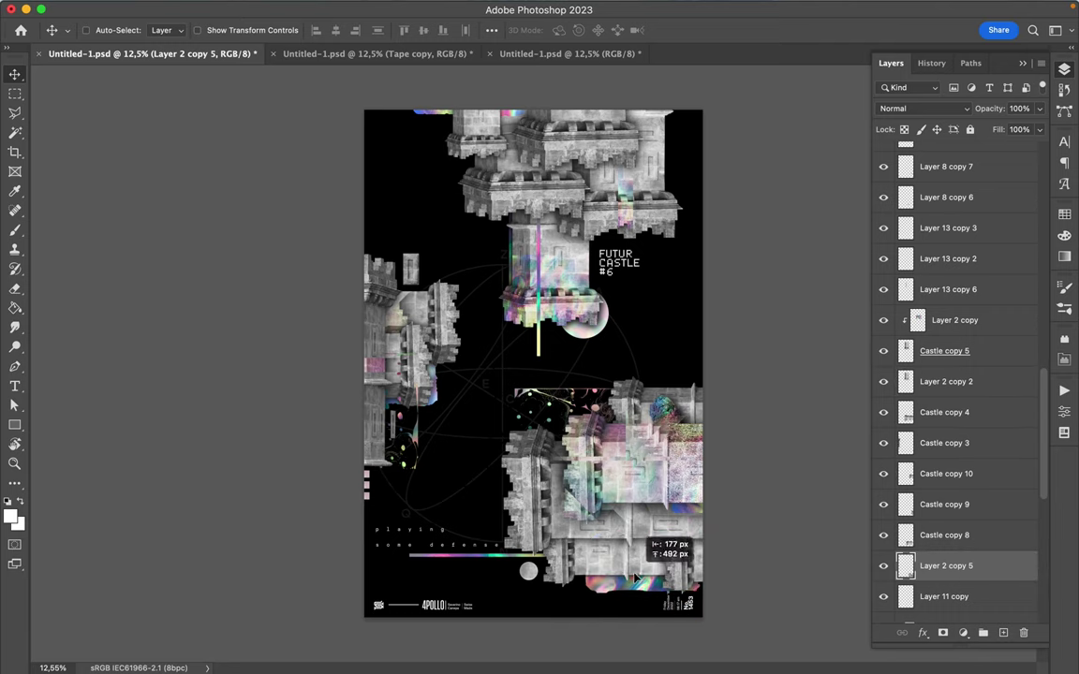
pyautogui.moveTo(653, 572); pyautogui.dragTo(659, 573)
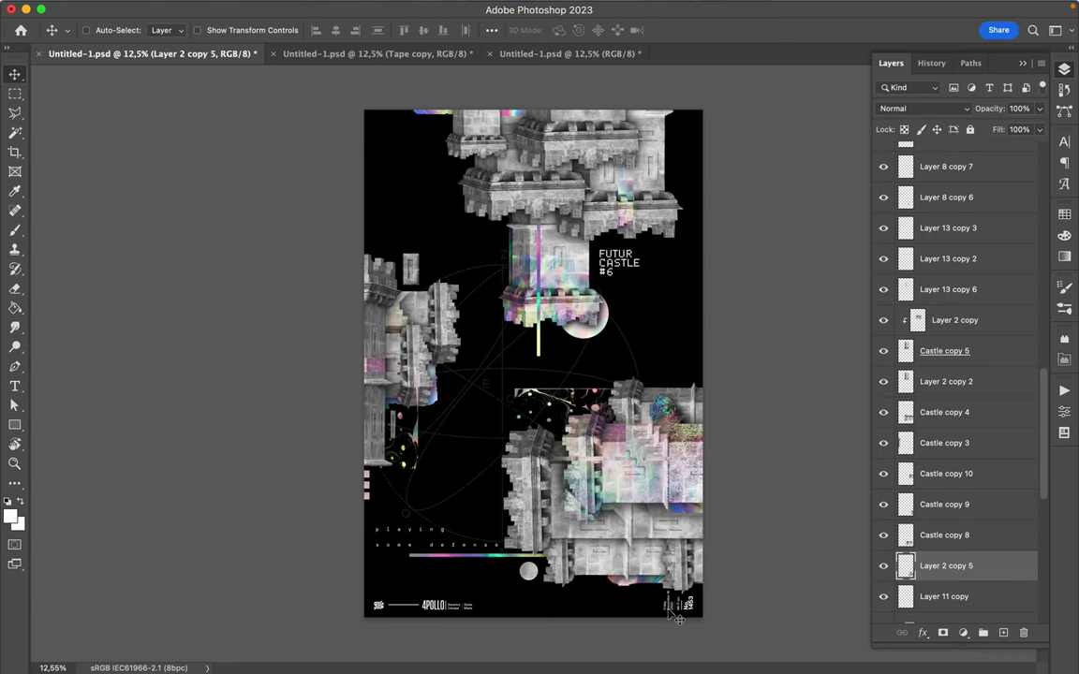
pyautogui.hotkey('ctrl', 's')
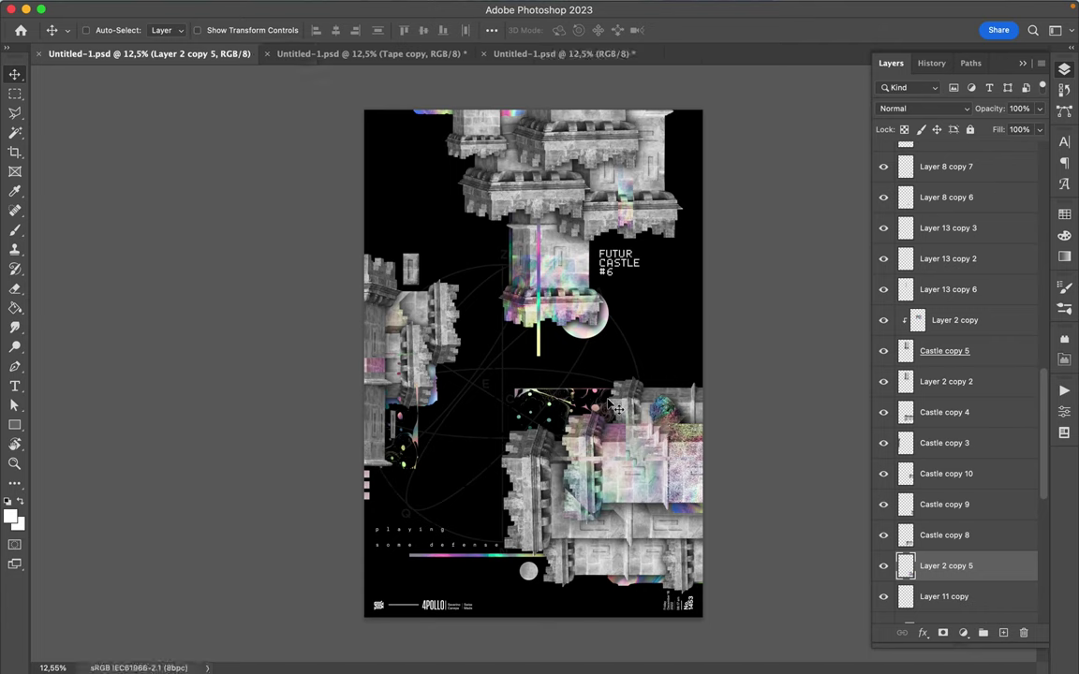
# - Move the rainbow line (Layer 13 copy) under the defense caption to the right
pyautogui.keyDown('ctrl'); pyautogui.click(456, 560); pyautogui.keyUp('ctrl')
pyautogui.moveTo(456, 560); pyautogui.dragTo(536, 552)
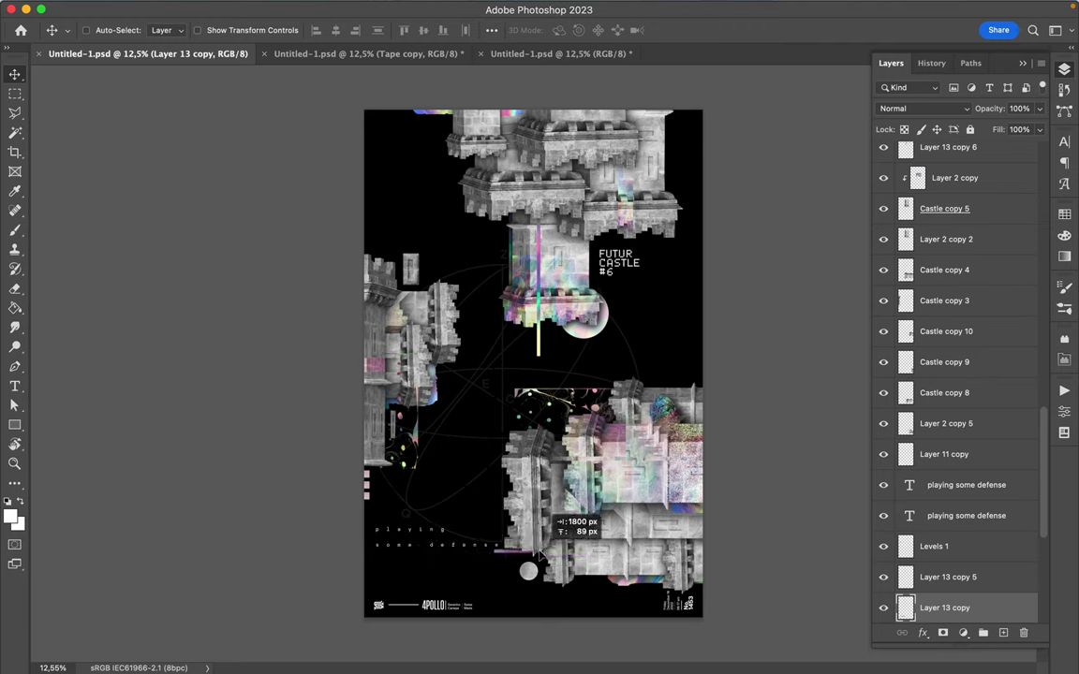
pyautogui.moveTo(535, 552); pyautogui.dragTo(537, 556)
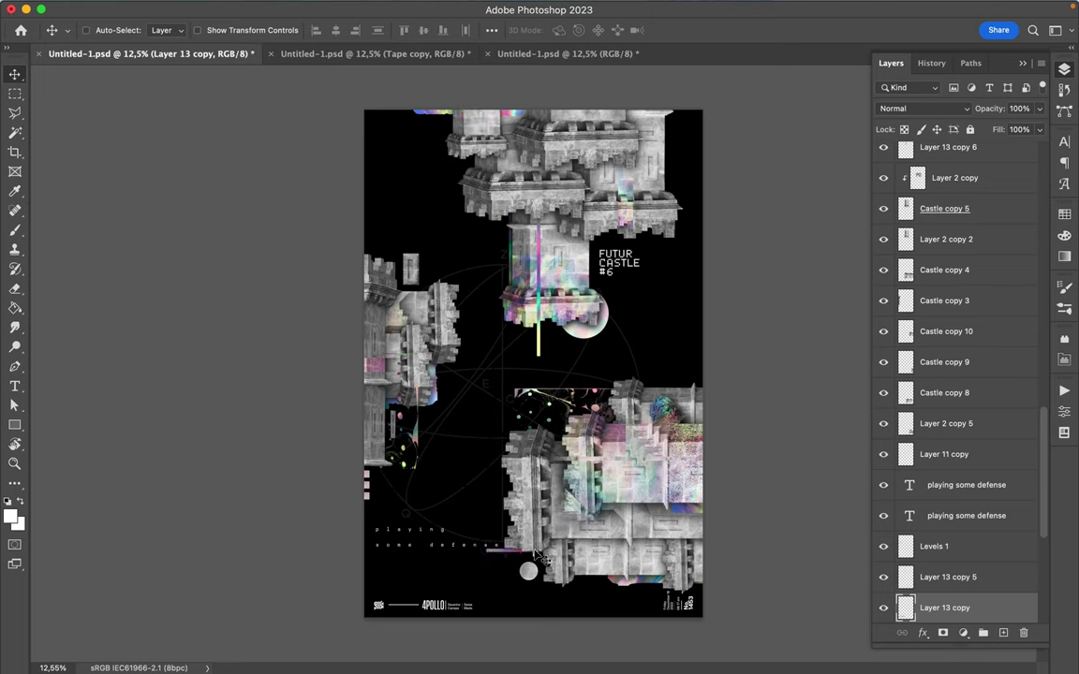
# - Nudge the rainbow line, then copy a narrow strip of Castle copy 7 onto a new layer
pyautogui.moveTo(537, 555); pyautogui.dragTo(538, 557)
pyautogui.click(405, 298)
pyautogui.press('m')
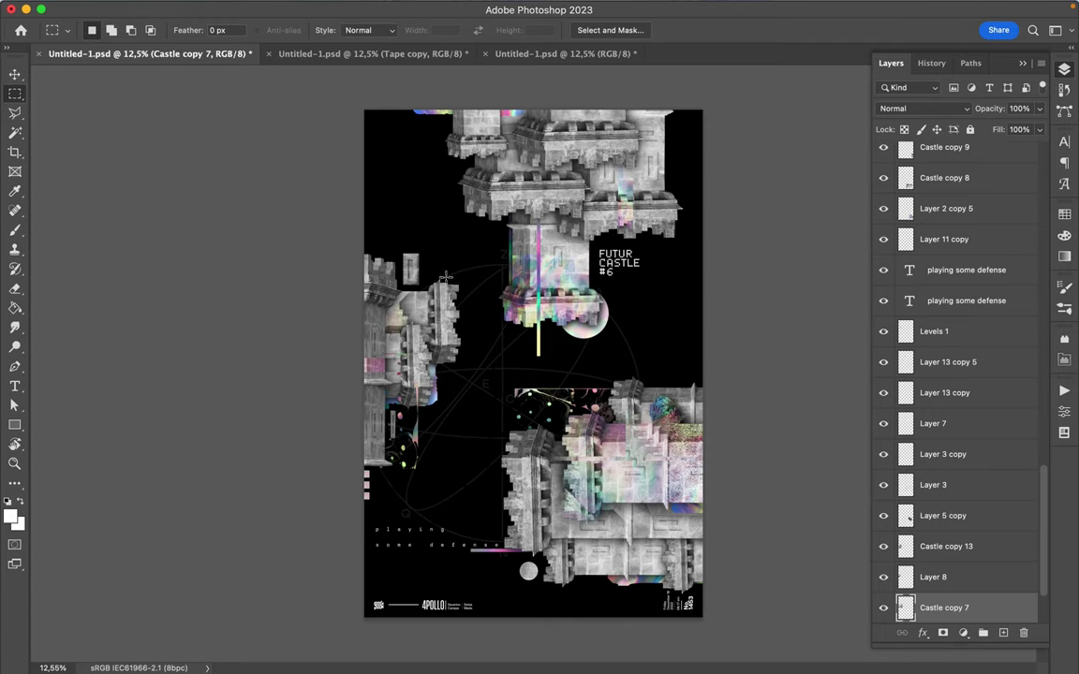
pyautogui.moveTo(440, 273); pyautogui.dragTo(486, 390)
pyautogui.hotkey('ctrl', 'j')
# - Shift the Layer 12 strip, scale it to about 66.84%, and stack it below Castle copy 7
pyautogui.press('v')
pyautogui.moveTo(441, 351); pyautogui.dragTo(480, 353)
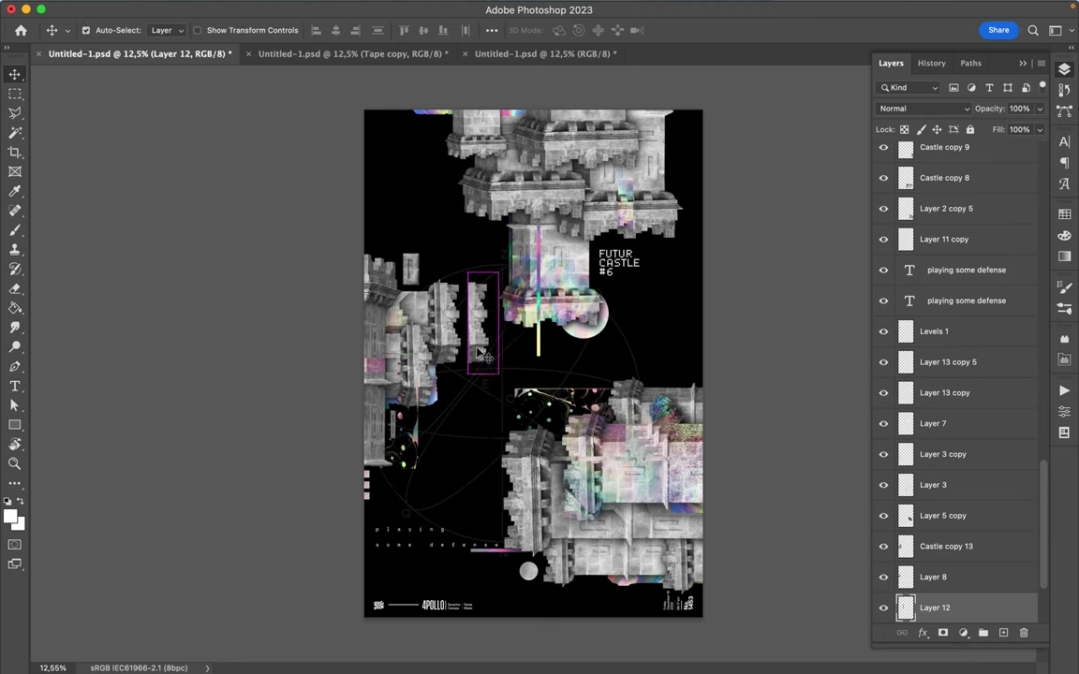
pyautogui.hotkey('ctrl', 't')
pyautogui.moveTo(497, 272)
pyautogui.mouseDown()
pyautogui.moveTo(489, 314)
pyautogui.moveTo(468, 302)
pyautogui.mouseUp()
pyautogui.press('Return')
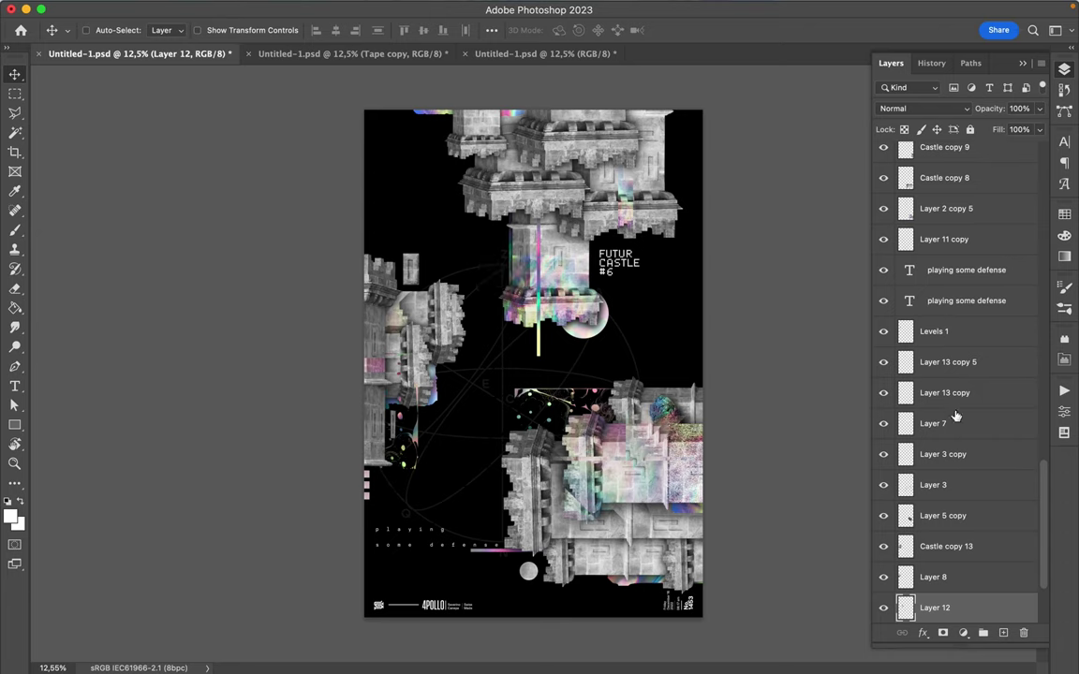
pyautogui.scroll(-4, 956, 412)
pyautogui.moveTo(957, 508)
pyautogui.mouseDown()
pyautogui.moveTo(946, 514)
pyautogui.moveTo(944, 545)
pyautogui.mouseUp()
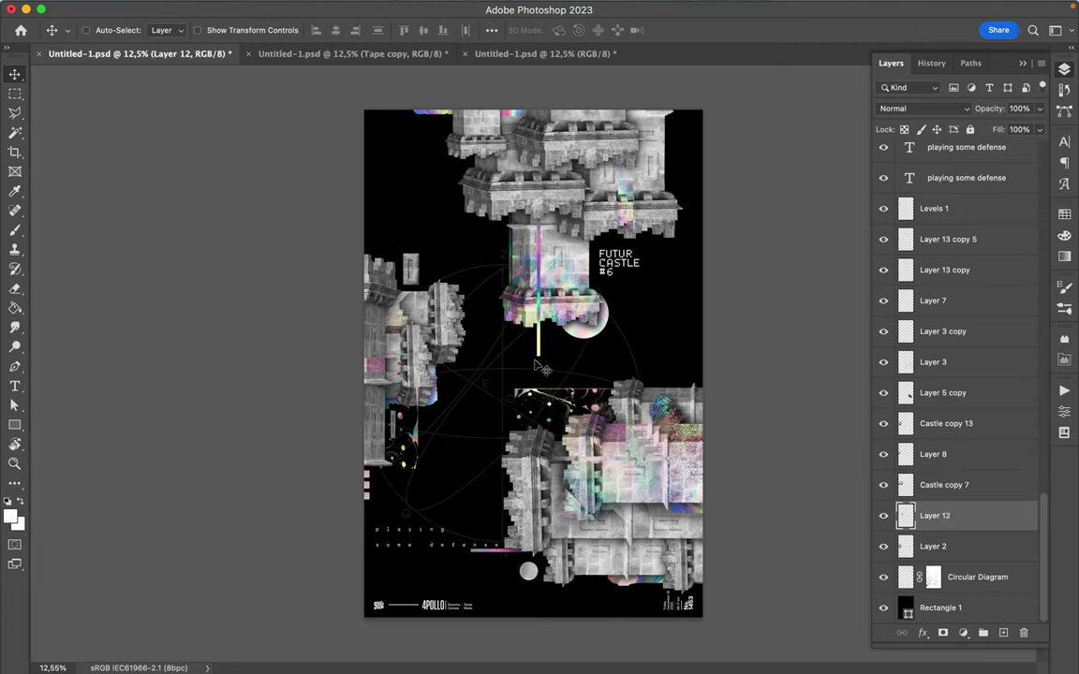
# - Duplicate the Layer 12 strip as Layer 12 copy 2, stack it below Layer 12, offset sideways
pyautogui.moveTo(473, 337); pyautogui.dragTo(481, 341)
pyautogui.keyDown('alt'); pyautogui.moveTo(471, 337); pyautogui.dragTo(480, 338); pyautogui.keyUp('alt')
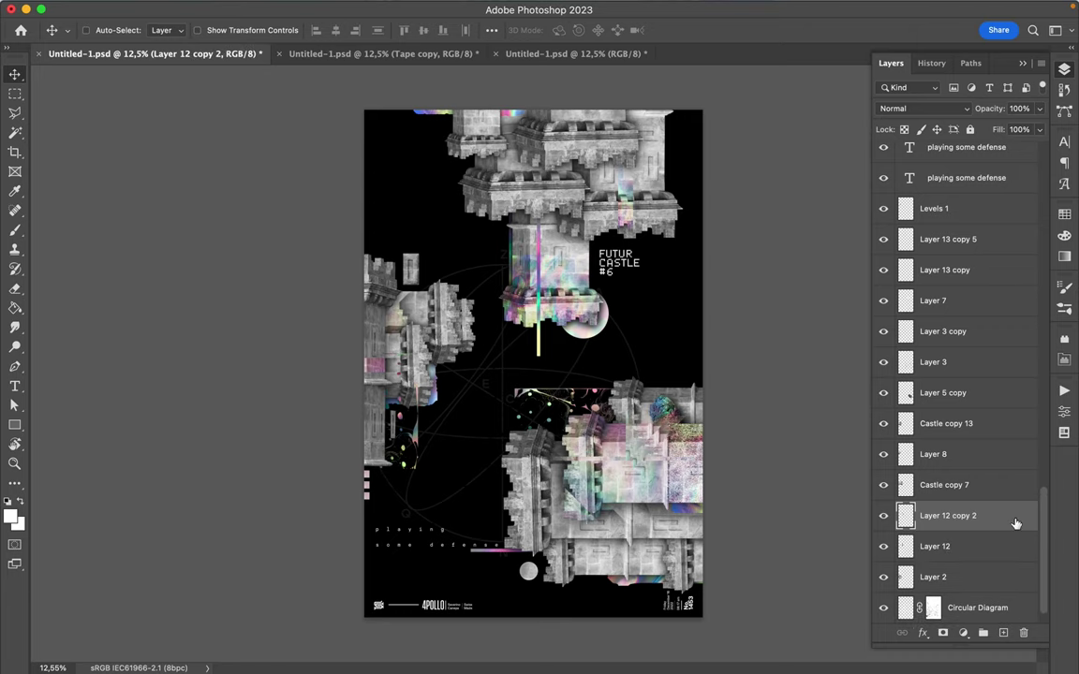
pyautogui.moveTo(999, 533); pyautogui.dragTo(987, 558)
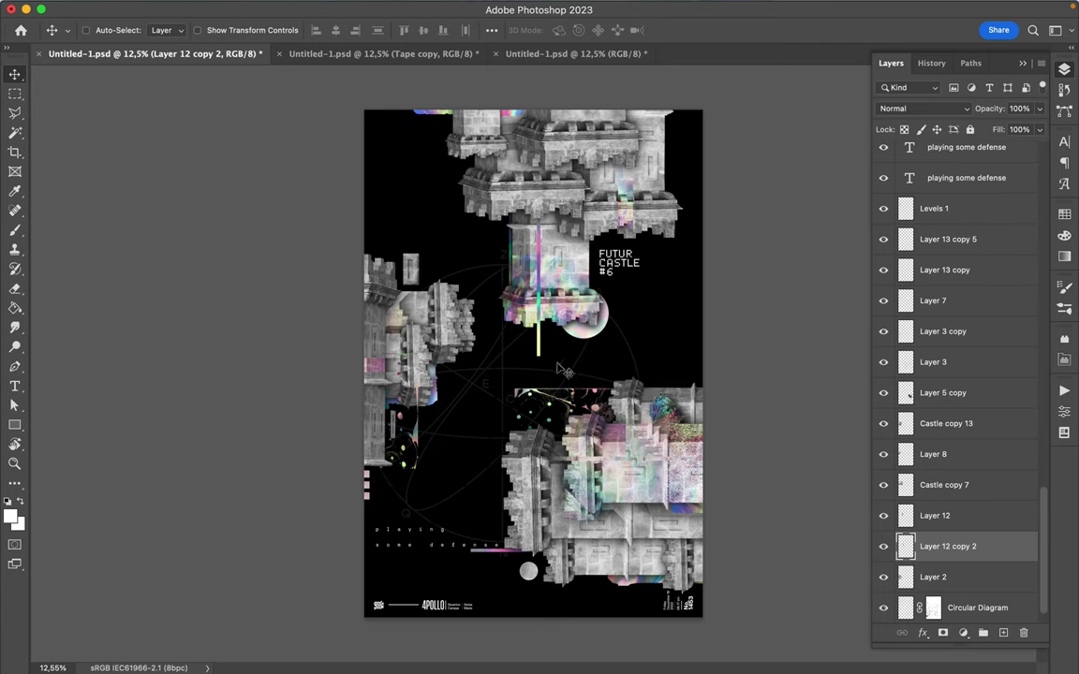
pyautogui.moveTo(431, 312); pyautogui.dragTo(468, 342)
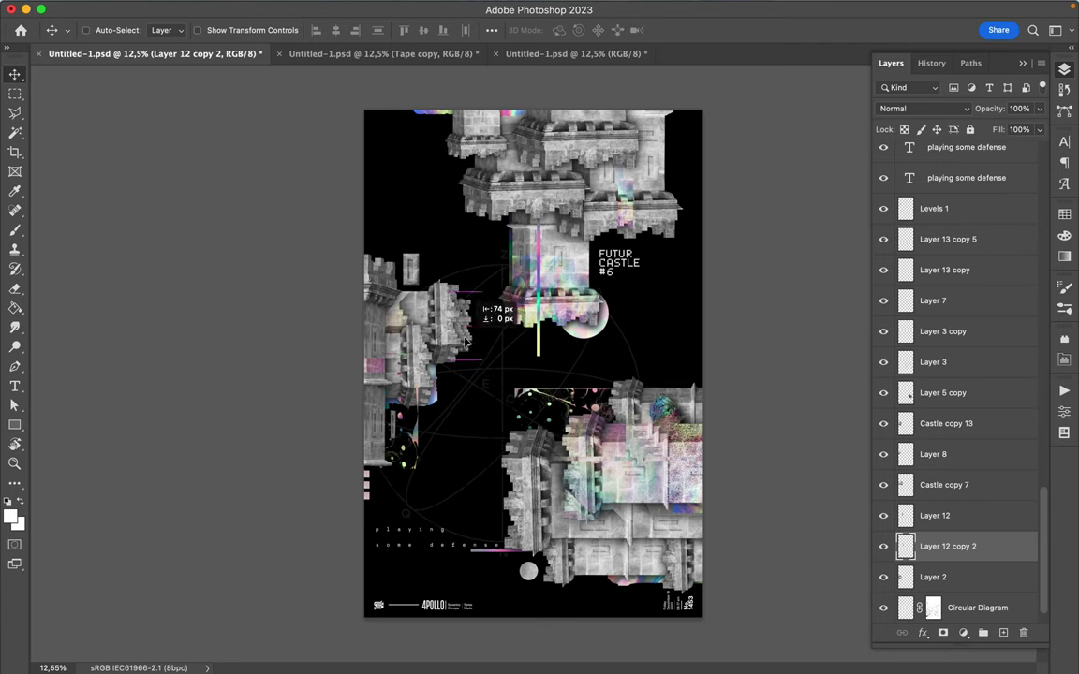
pyautogui.moveTo(468, 342); pyautogui.dragTo(484, 346)
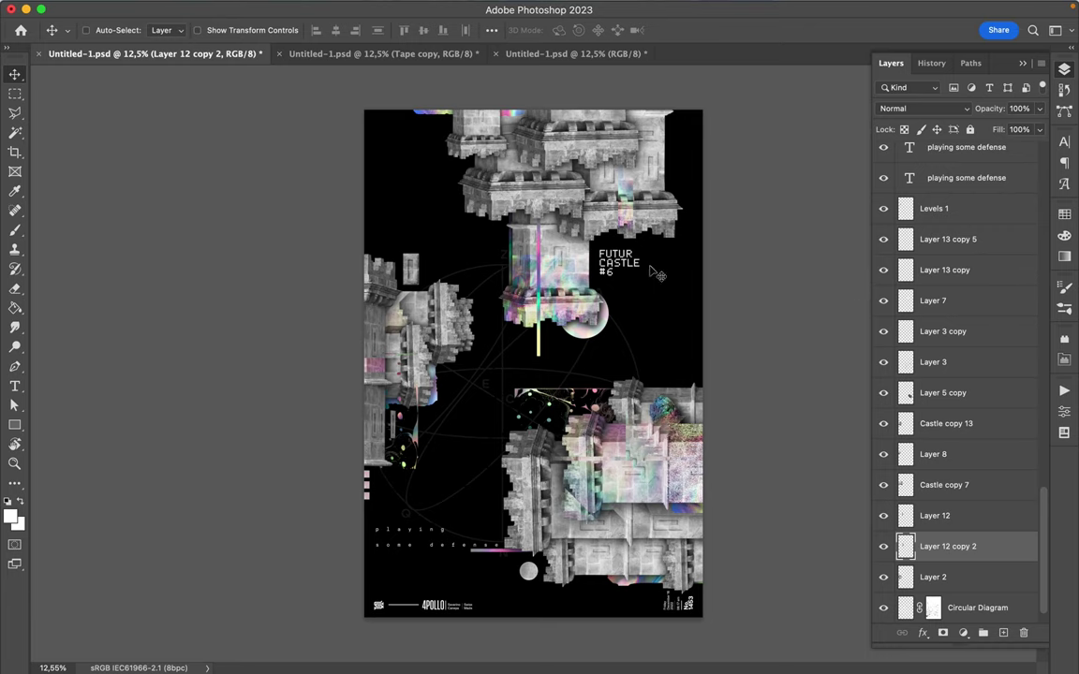
pyautogui.press('super')
# - Select the glowing strip Layer 13 copy 6 and stack it below Castle copy 8
pyautogui.keyDown('super'); pyautogui.click(538, 338); pyautogui.keyUp('super')
pyautogui.moveTo(548, 342); pyautogui.dragTo(595, 343)
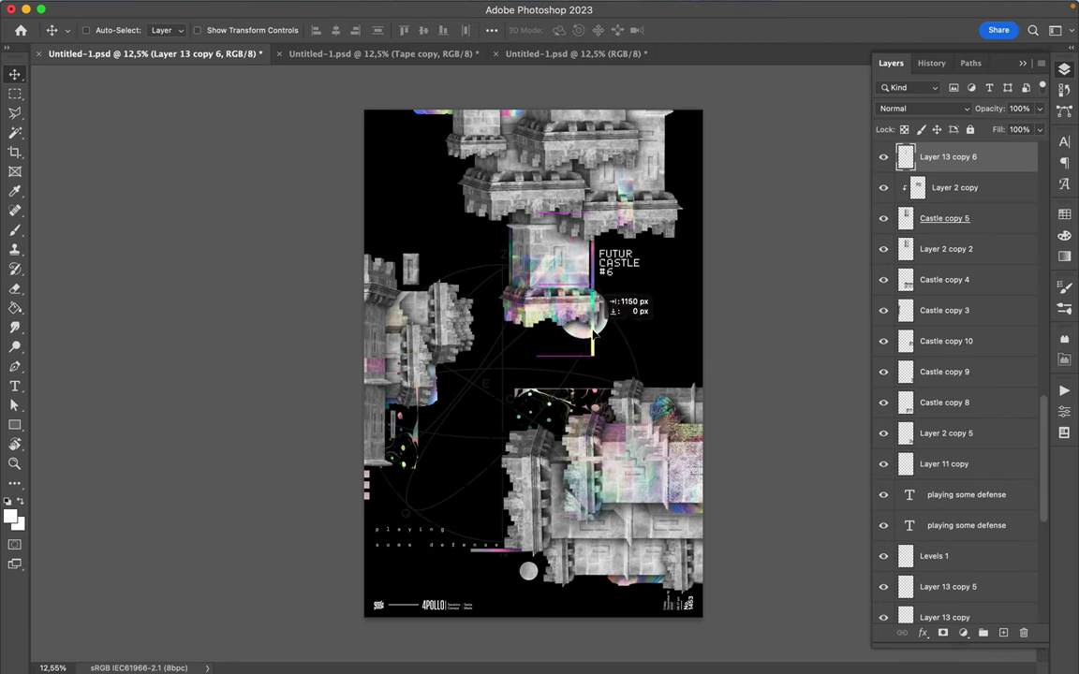
pyautogui.moveTo(587, 323)
pyautogui.mouseDown()
pyautogui.moveTo(582, 293)
pyautogui.moveTo(565, 320)
pyautogui.mouseUp()
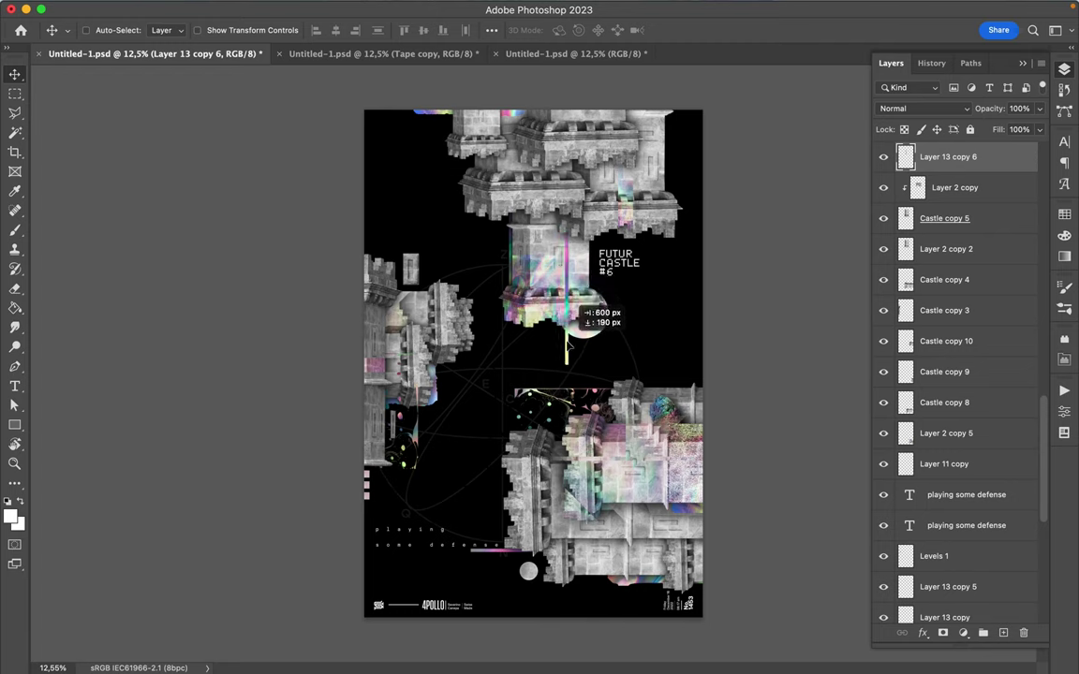
pyautogui.moveTo(565, 320)
pyautogui.mouseDown()
pyautogui.moveTo(568, 424)
pyautogui.moveTo(540, 424)
pyautogui.mouseUp()
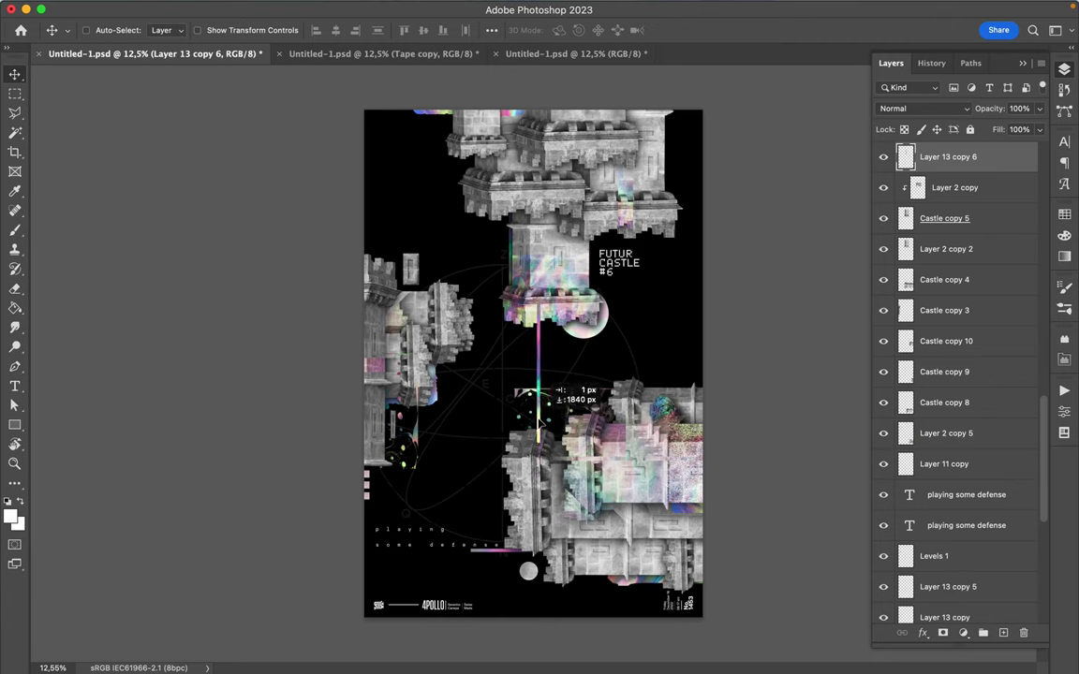
pyautogui.moveTo(540, 424); pyautogui.dragTo(539, 424)
pyautogui.moveTo(932, 158); pyautogui.dragTo(934, 420)
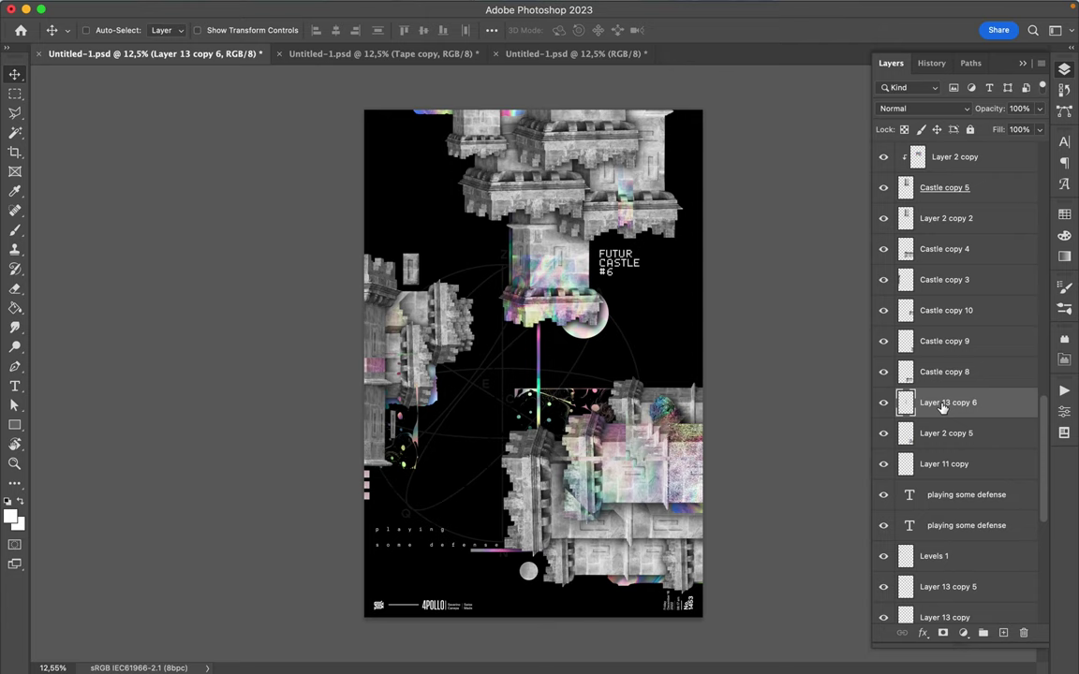
# - Position the glowing pink line beside the FUTUR CASTLE #6 title
pyautogui.scroll(-2, 997, 357)
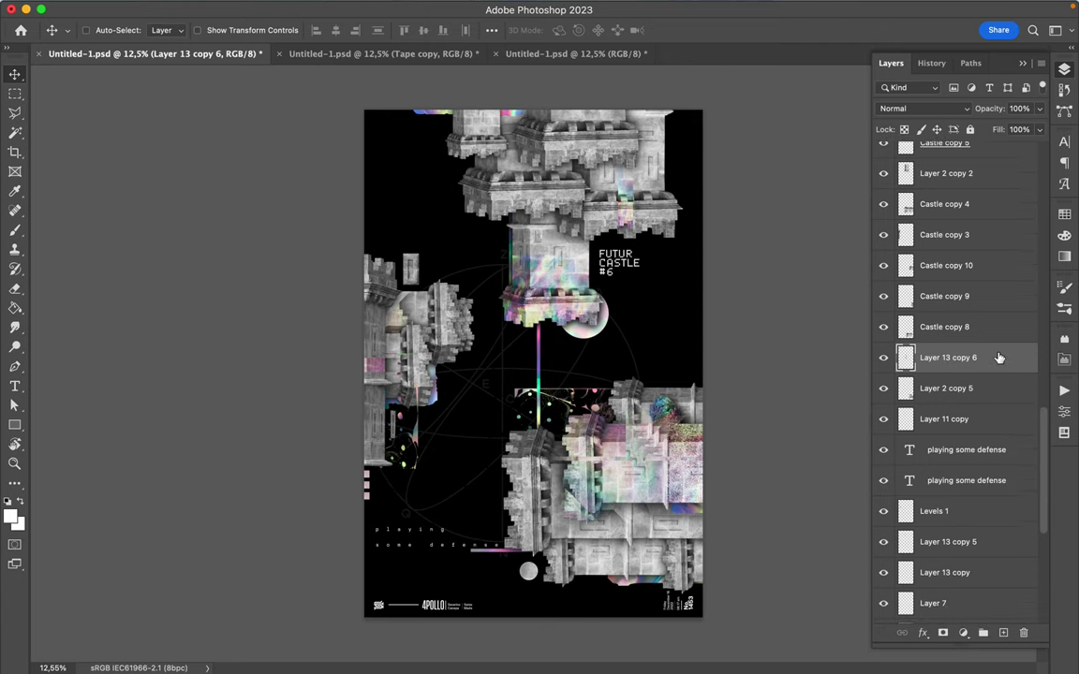
pyautogui.moveTo(579, 360); pyautogui.dragTo(625, 350)
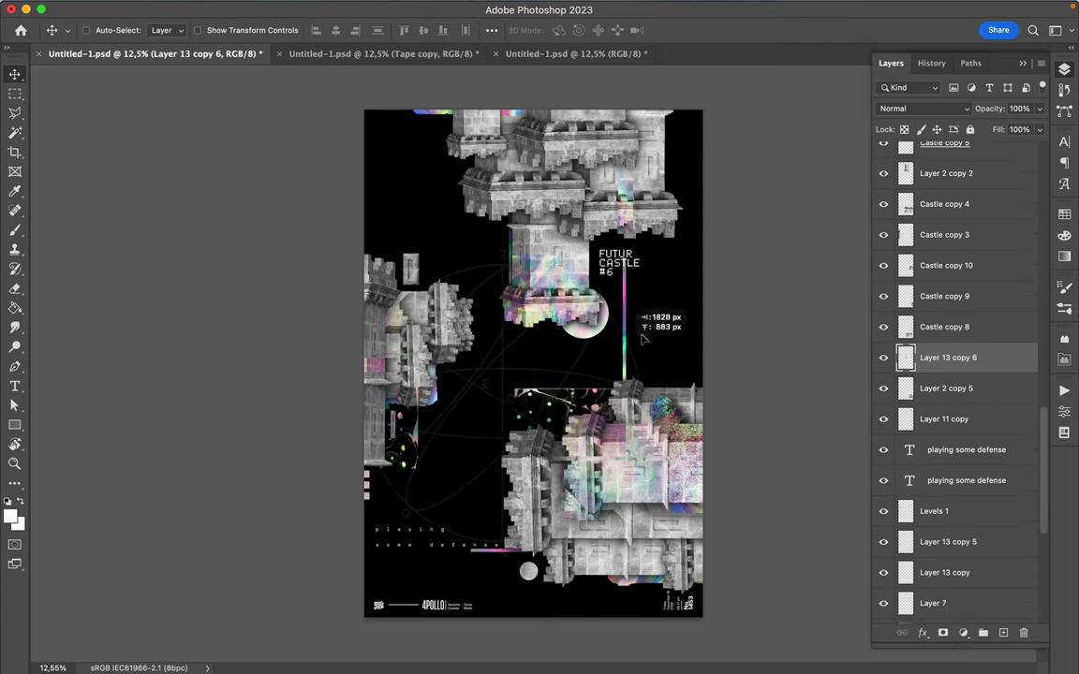
pyautogui.moveTo(625, 350)
pyautogui.mouseDown()
pyautogui.moveTo(600, 318)
pyautogui.moveTo(601, 272)
pyautogui.moveTo(608, 279)
pyautogui.mouseUp()
pyautogui.press('super')
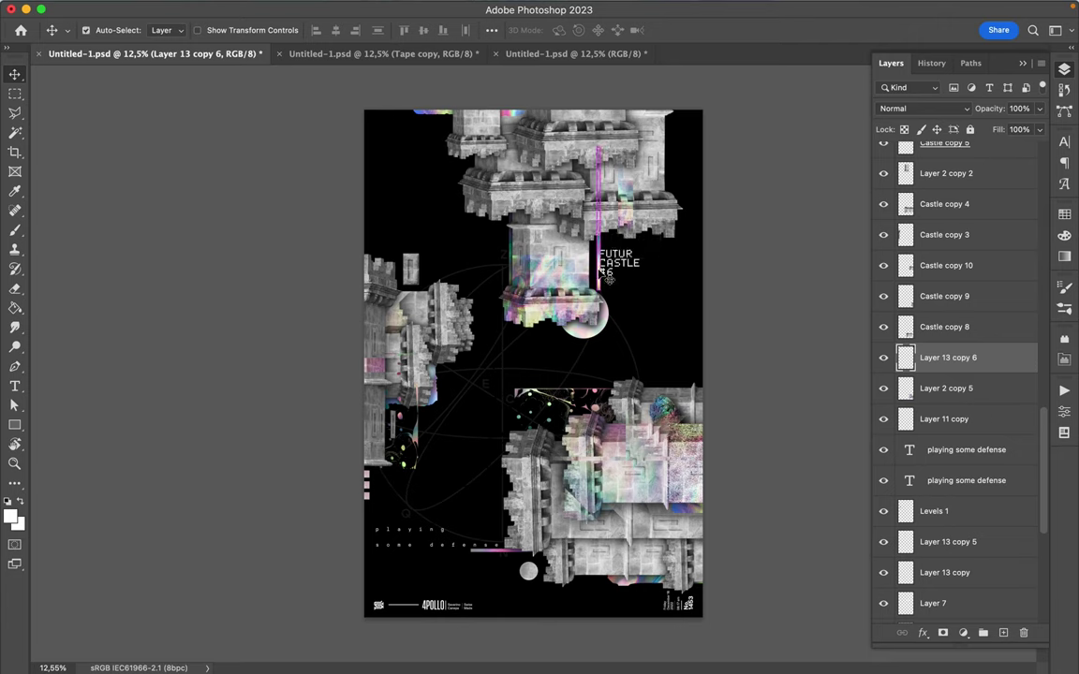
# - Rotate Layer 13 copy 6's pink bar 180° with Free Transform
pyautogui.press('super+t')
pyautogui.moveTo(510, 220); pyautogui.dragTo(705, 174)
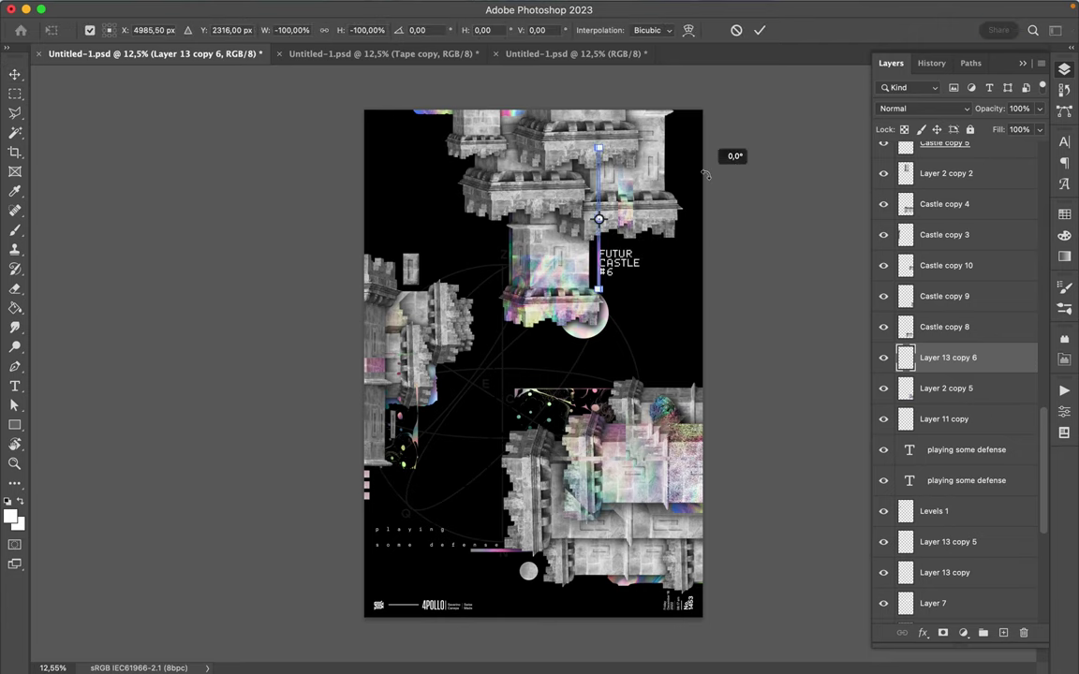
pyautogui.press('Return')
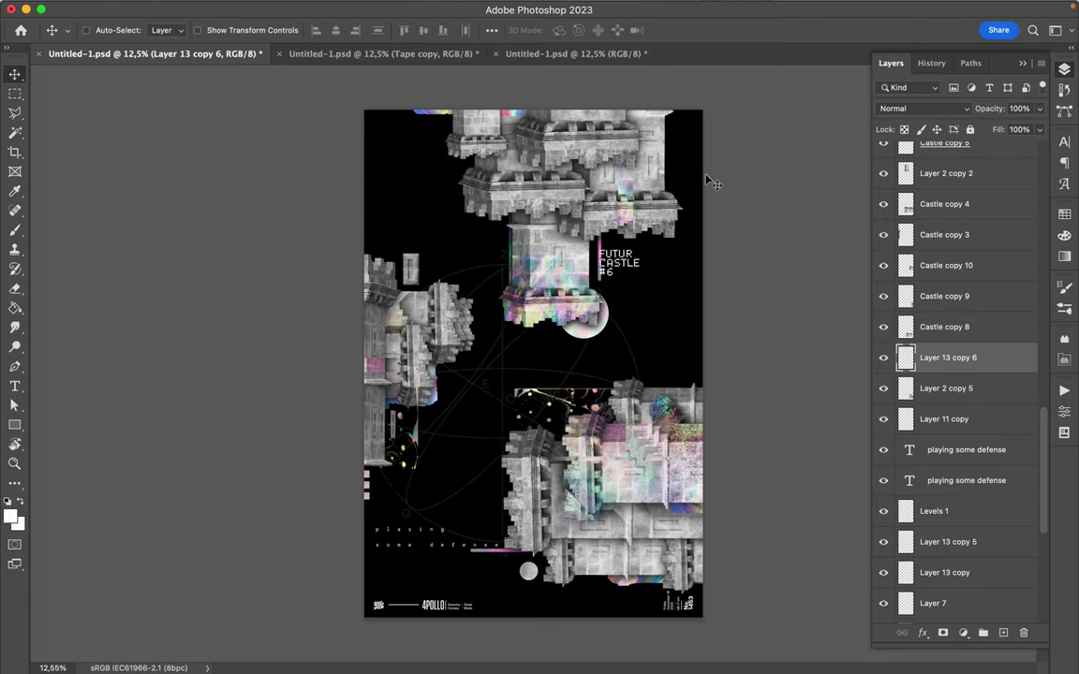
# - Duplicate the holographic blob as Holographic copy 2, move it up-left and rotate about 46°
pyautogui.keyDown('ctrl'); pyautogui.click(670, 412); pyautogui.keyUp('ctrl')
pyautogui.moveTo(671, 412); pyautogui.dragTo(506, 152)
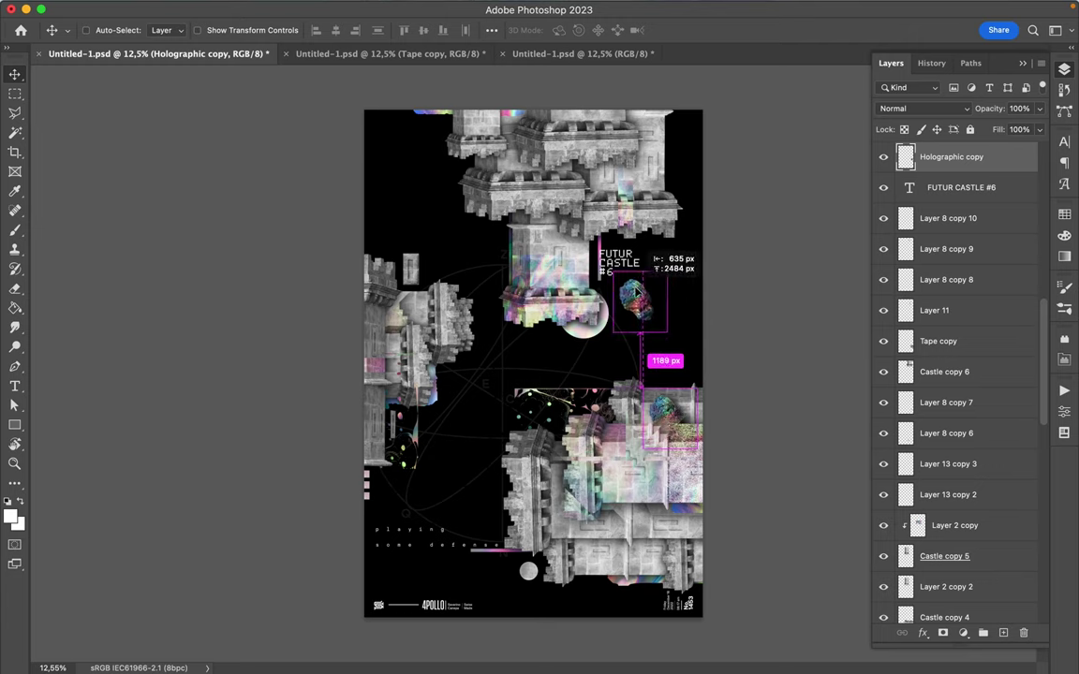
pyautogui.hotkey('ctrl', 't')
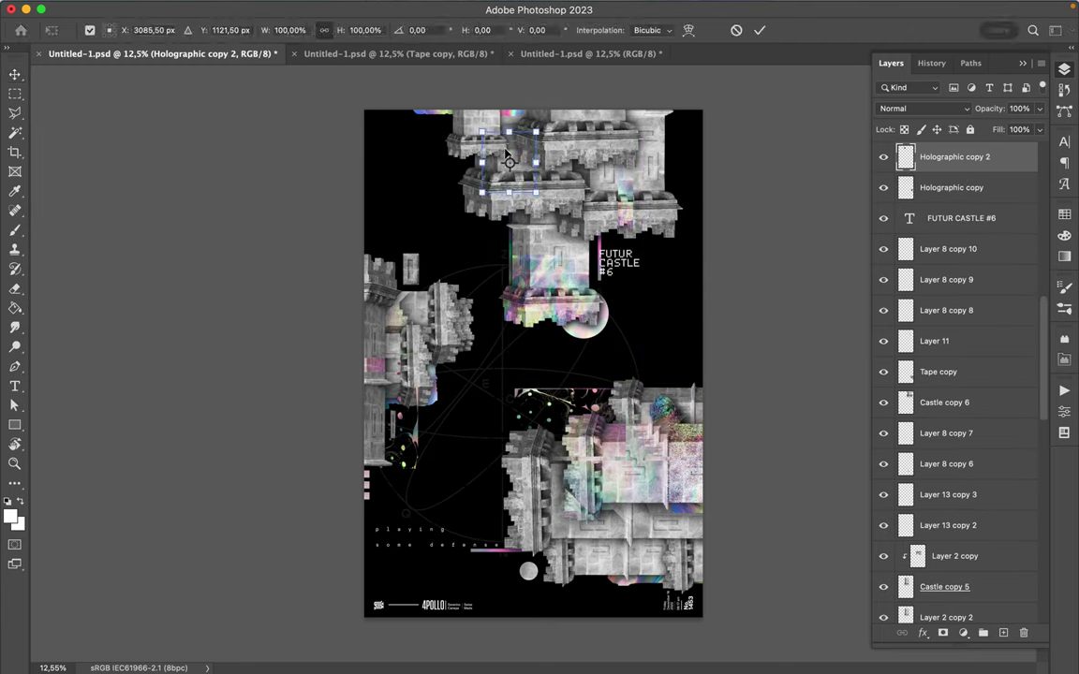
pyautogui.moveTo(453, 111); pyautogui.dragTo(536, 122)
pyautogui.press('Return')
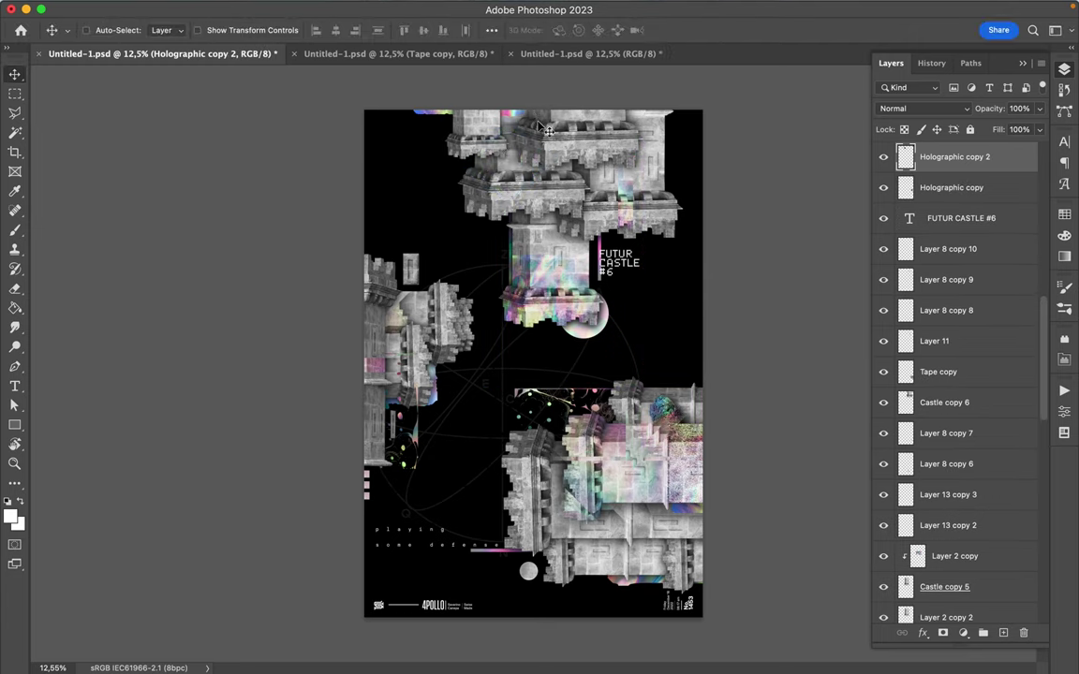
# - Restack Holographic copy 2 below Castle copy 12, then delete the layer
pyautogui.scroll(3, 977, 242)
pyautogui.scroll(1, 977, 242)
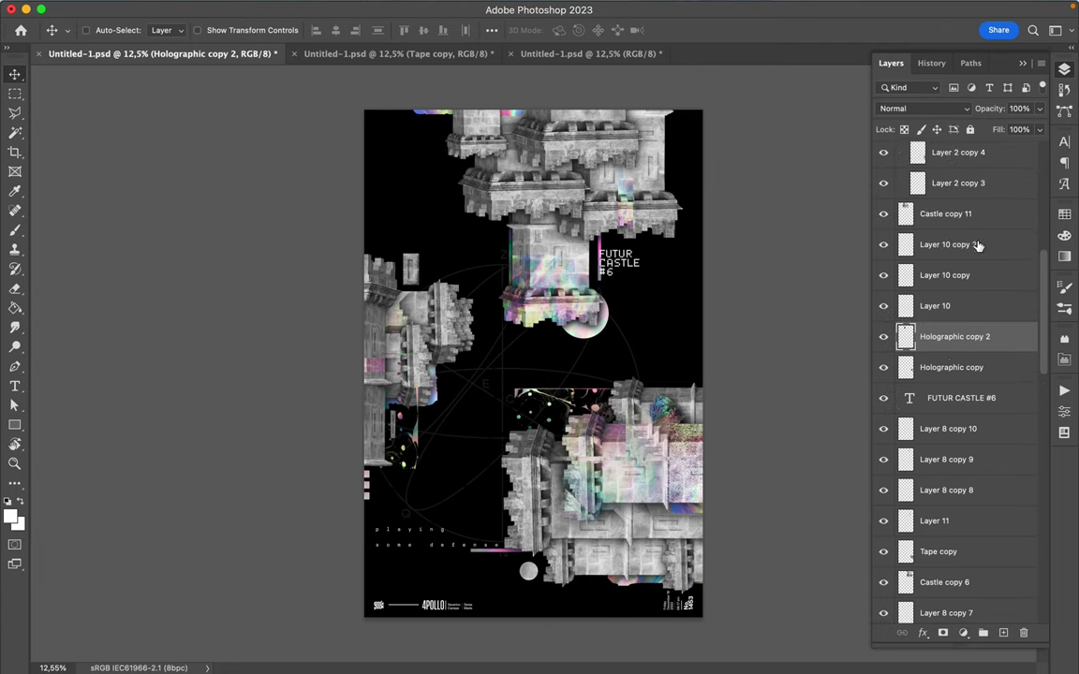
pyautogui.moveTo(948, 336); pyautogui.dragTo(934, 236)
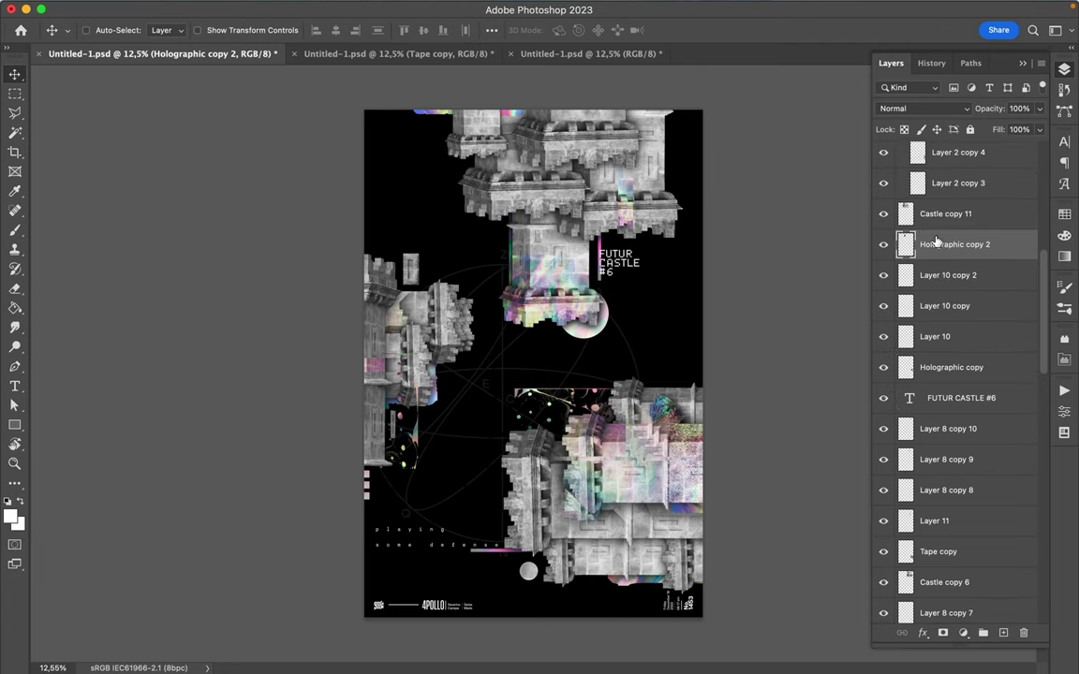
pyautogui.moveTo(934, 236)
pyautogui.mouseDown()
pyautogui.moveTo(935, 132)
pyautogui.moveTo(939, 236)
pyautogui.mouseUp()
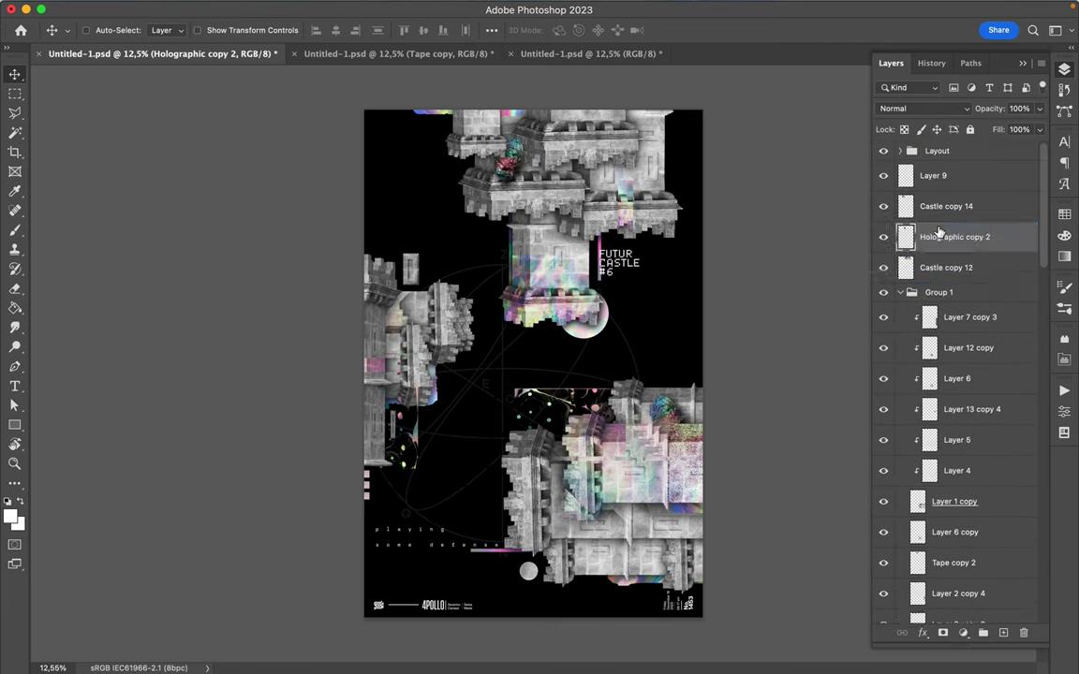
pyautogui.moveTo(471, 99)
pyautogui.mouseDown()
pyautogui.moveTo(546, 157)
pyautogui.moveTo(525, 172)
pyautogui.mouseUp()
pyautogui.moveTo(937, 237); pyautogui.dragTo(972, 281)
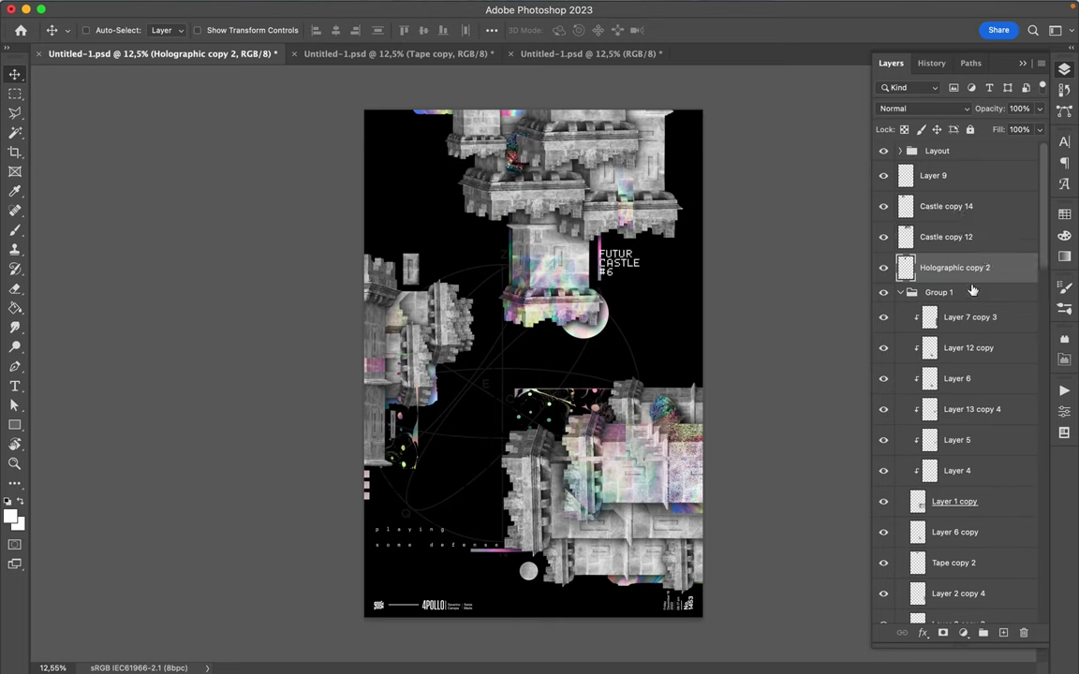
pyautogui.moveTo(516, 169)
pyautogui.mouseDown()
pyautogui.moveTo(516, 131)
pyautogui.moveTo(507, 145)
pyautogui.mouseUp()
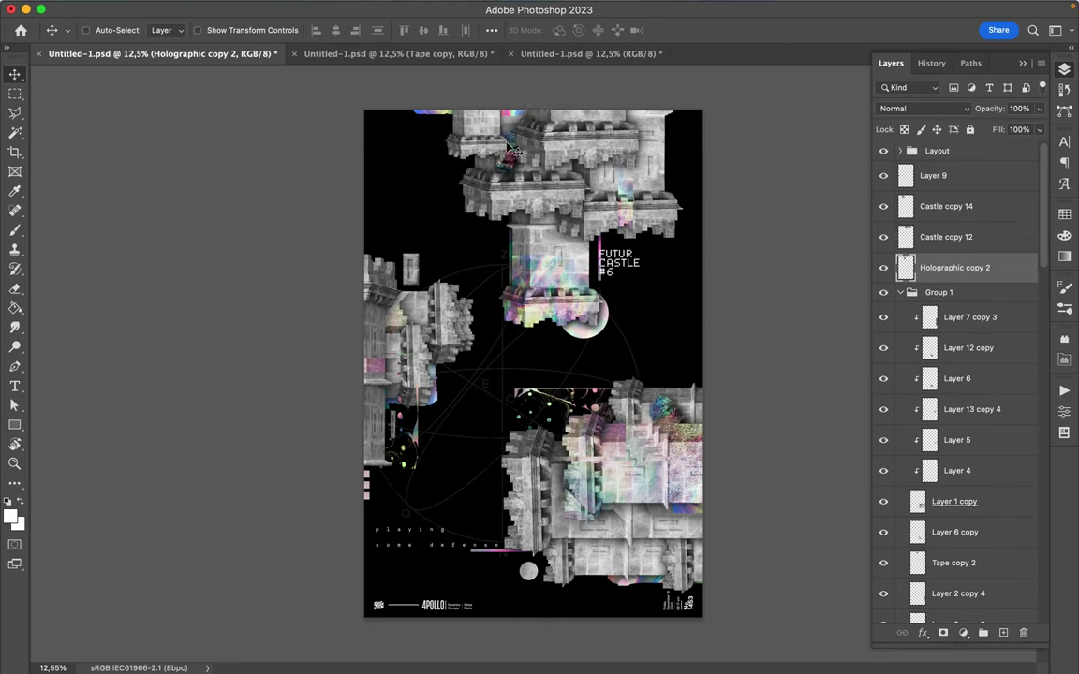
pyautogui.press('Delete')
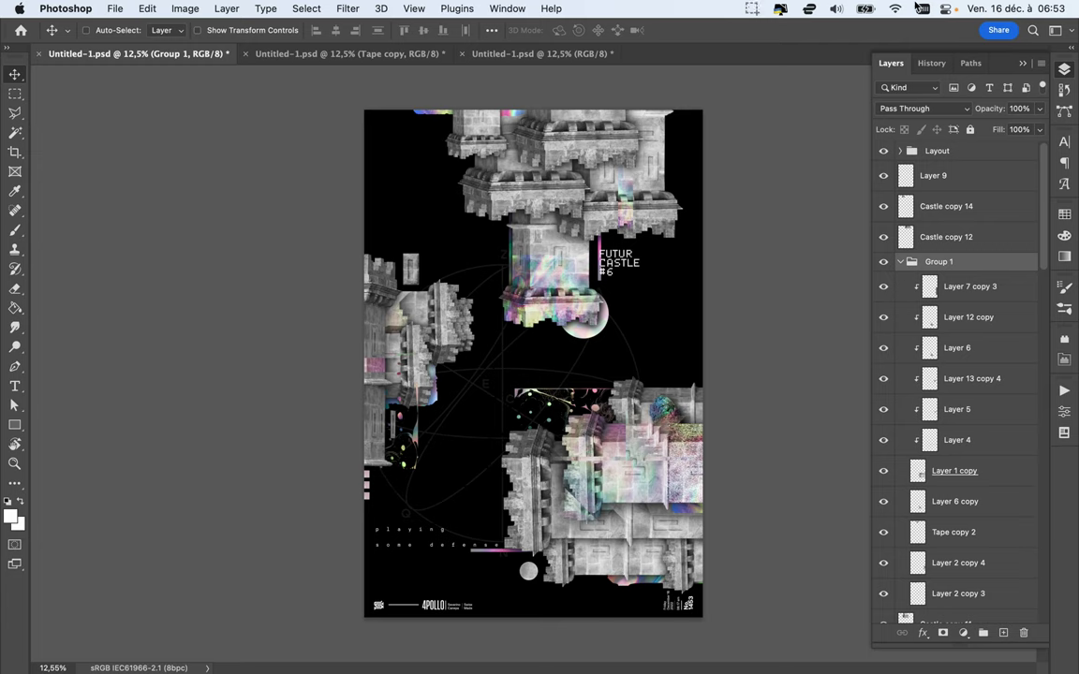
pyautogui.click(754, 9)
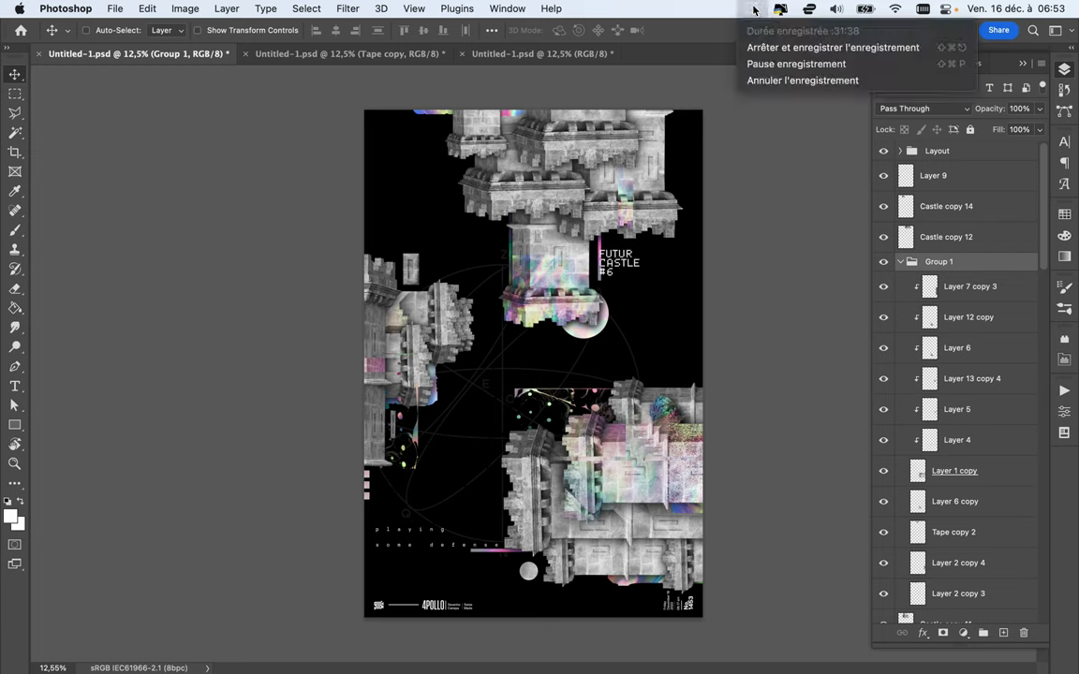
pyautogui.click(785, 264)
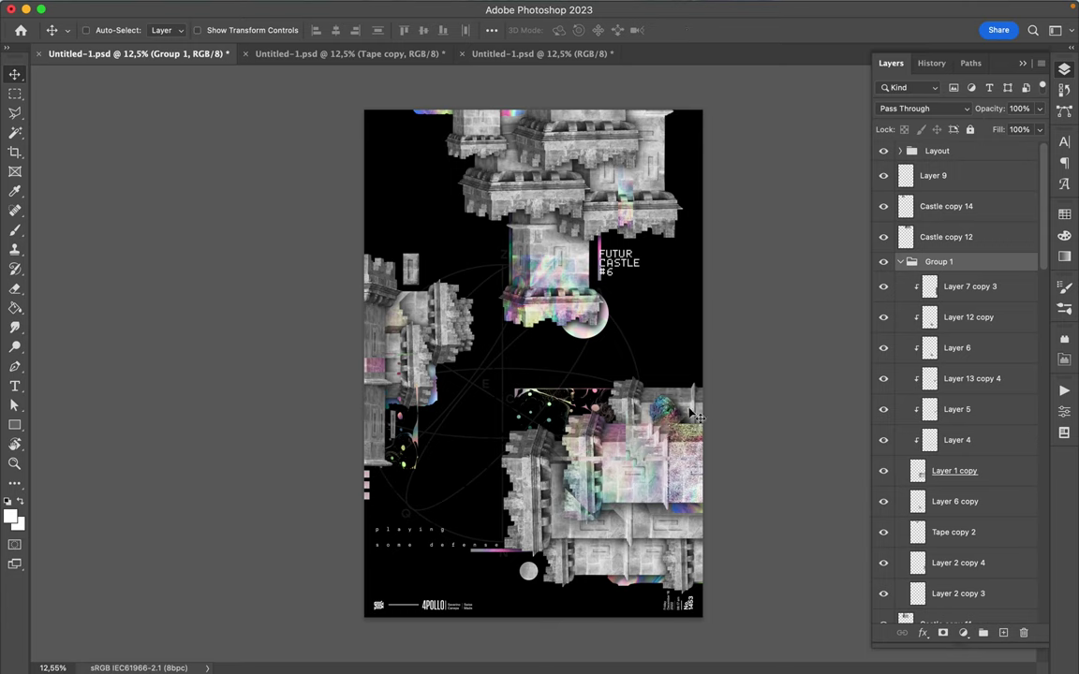
# - Move the white circle (Layer 7) into place under the holographic tower and save
pyautogui.click(584, 340)
pyautogui.moveTo(584, 339); pyautogui.dragTo(544, 345)
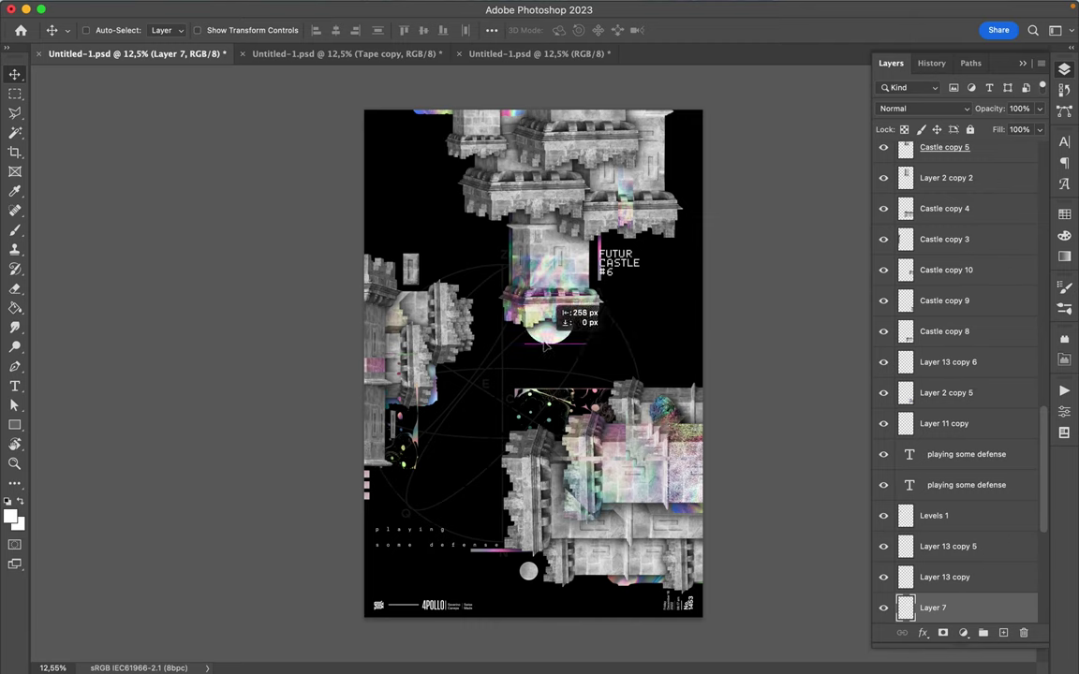
pyautogui.moveTo(545, 345); pyautogui.dragTo(577, 335)
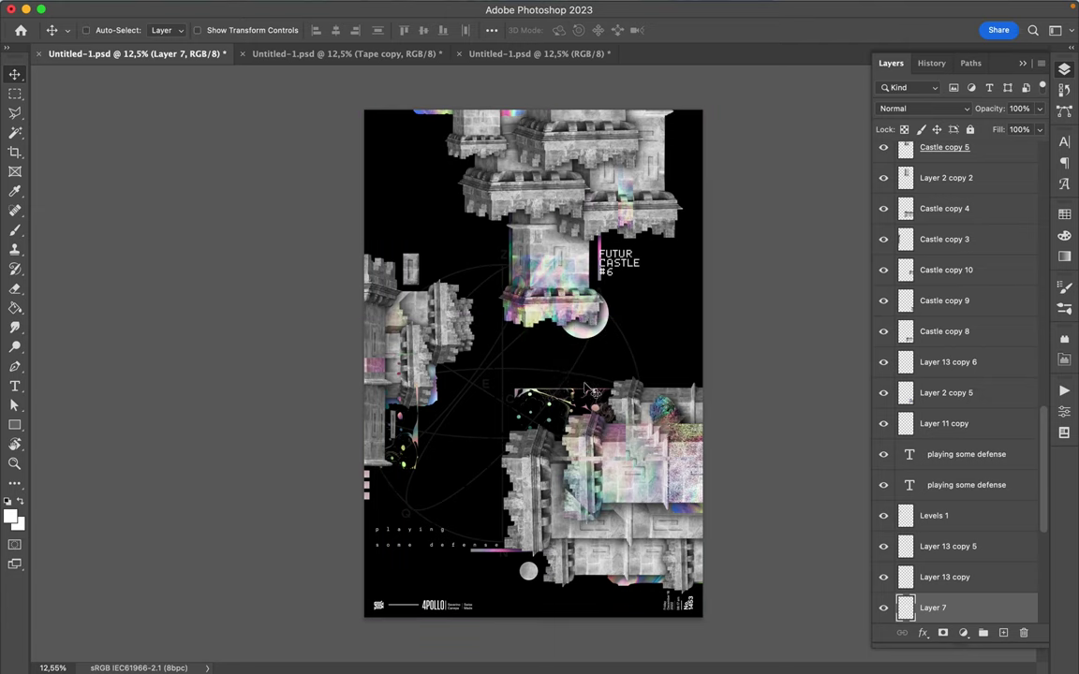
pyautogui.hotkey('ctrl', 's')
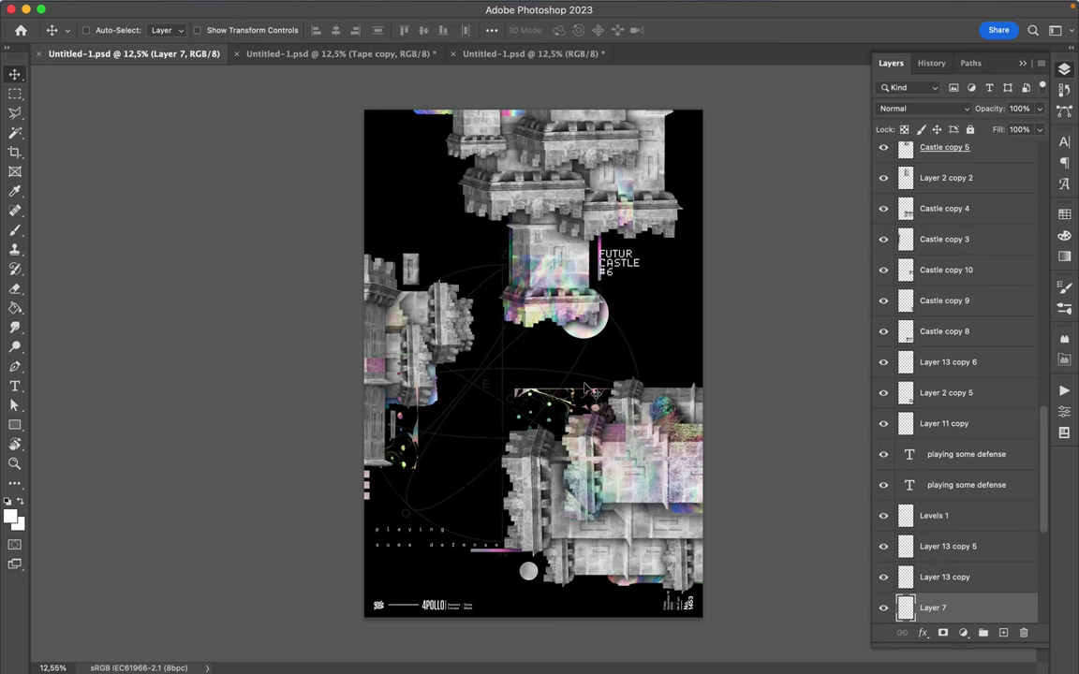
pyautogui.scroll(3, 656, 506)
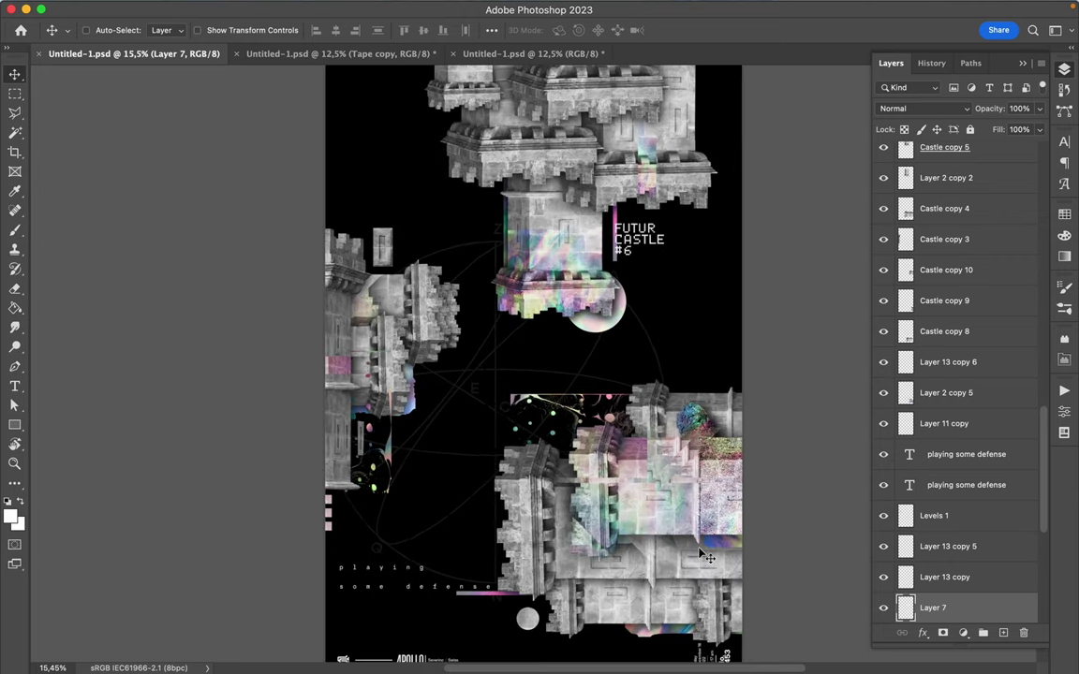
pyautogui.scroll(3, 702, 556)
pyautogui.scroll(-3, 702, 556)
pyautogui.hscroll(10, 702, 555)
pyautogui.scroll(3, 703, 555)
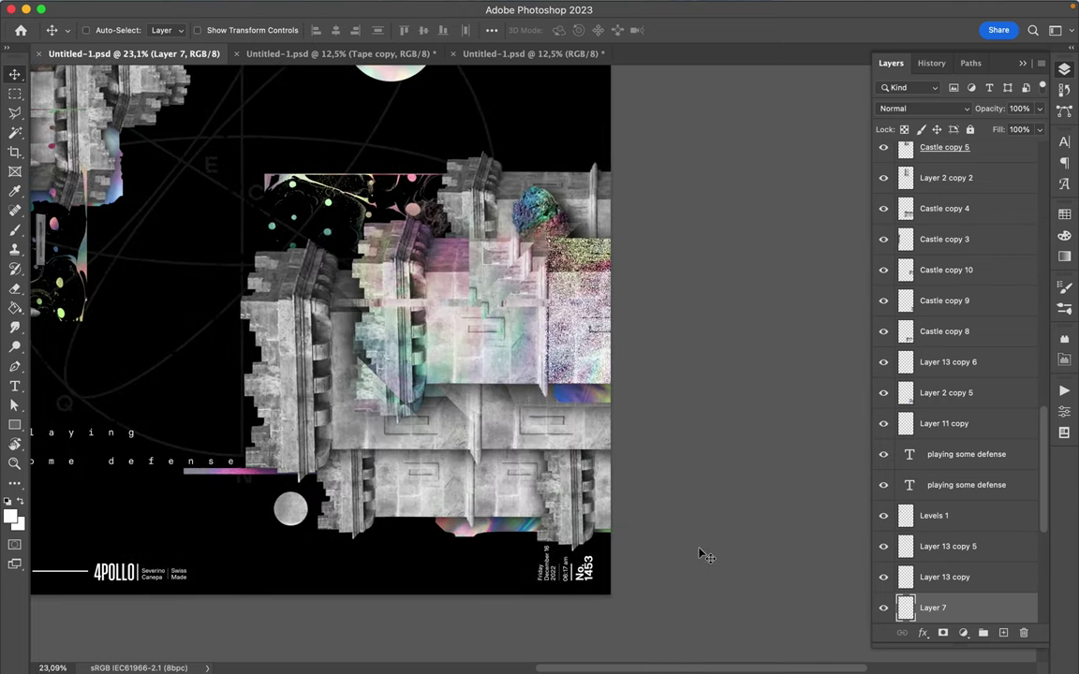
pyautogui.scroll(3, 703, 556)
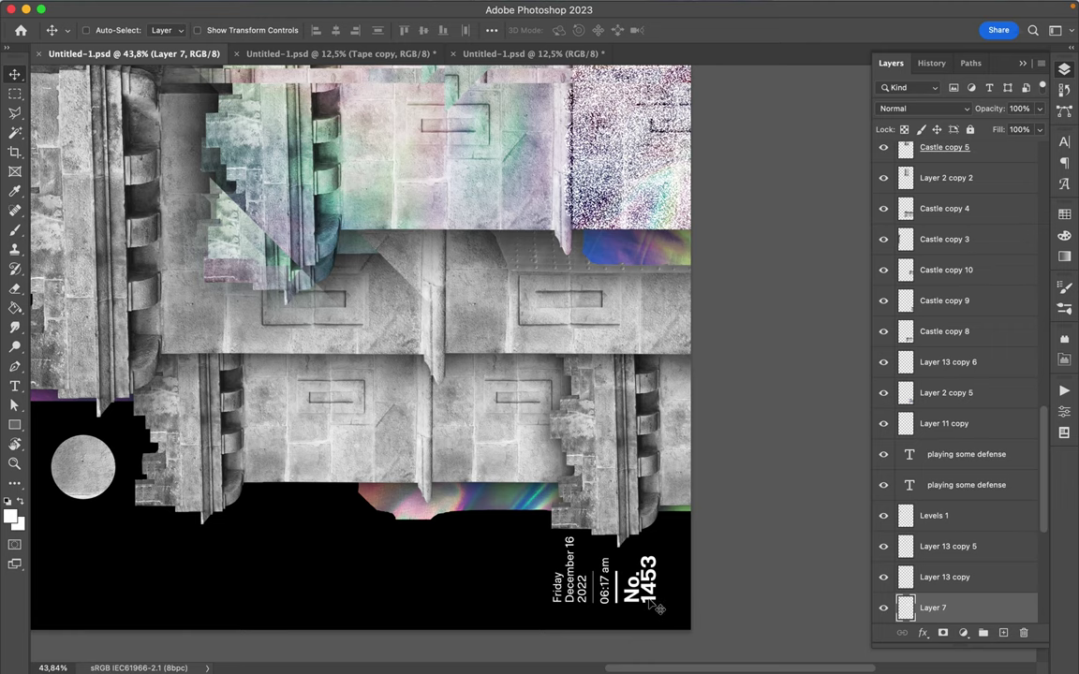
pyautogui.scroll(-1, 381, 464)
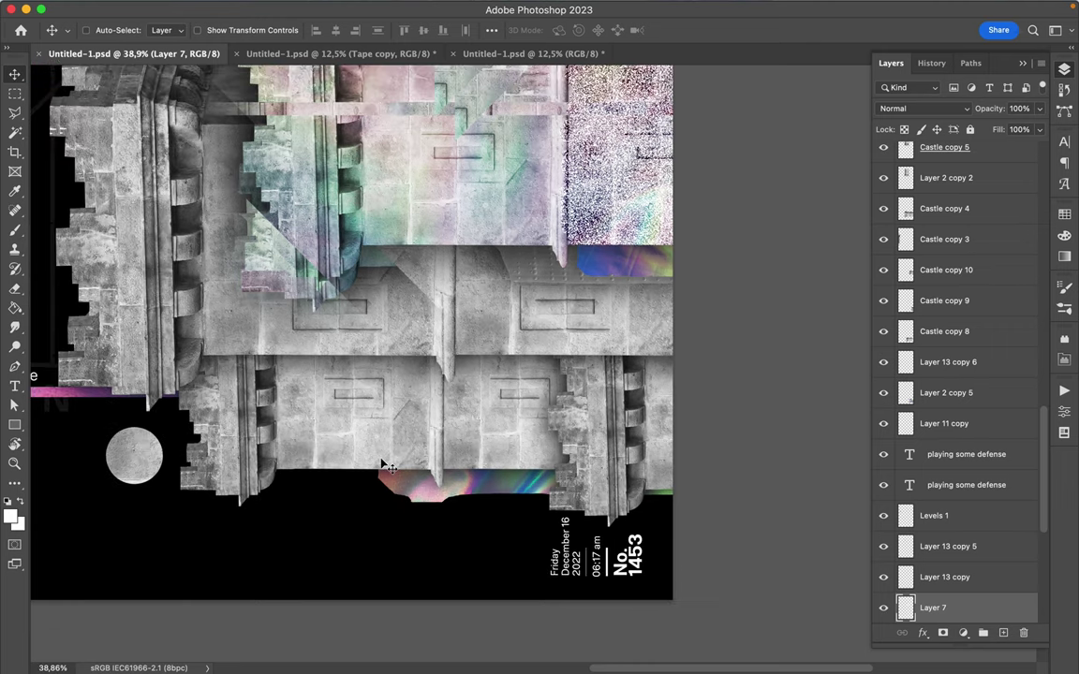
pyautogui.scroll(-2, 381, 465)
pyautogui.scroll(-1, 386, 465)
pyautogui.scroll(-1, 386, 465)
pyautogui.scroll(-1, 386, 465)
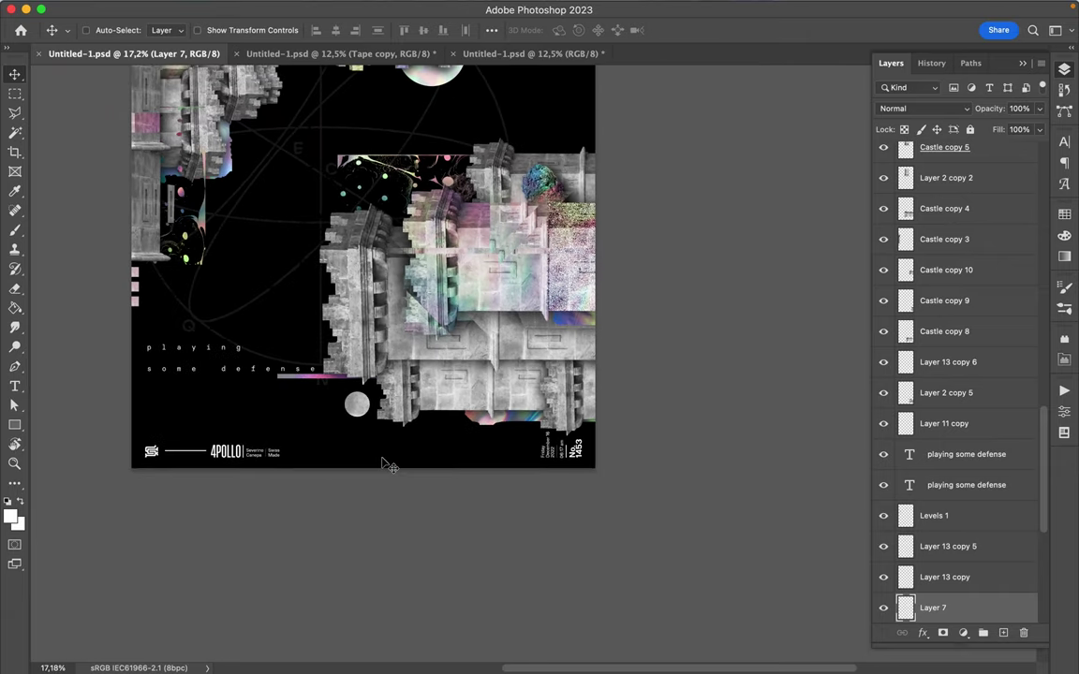
pyautogui.scroll(-1, 386, 465)
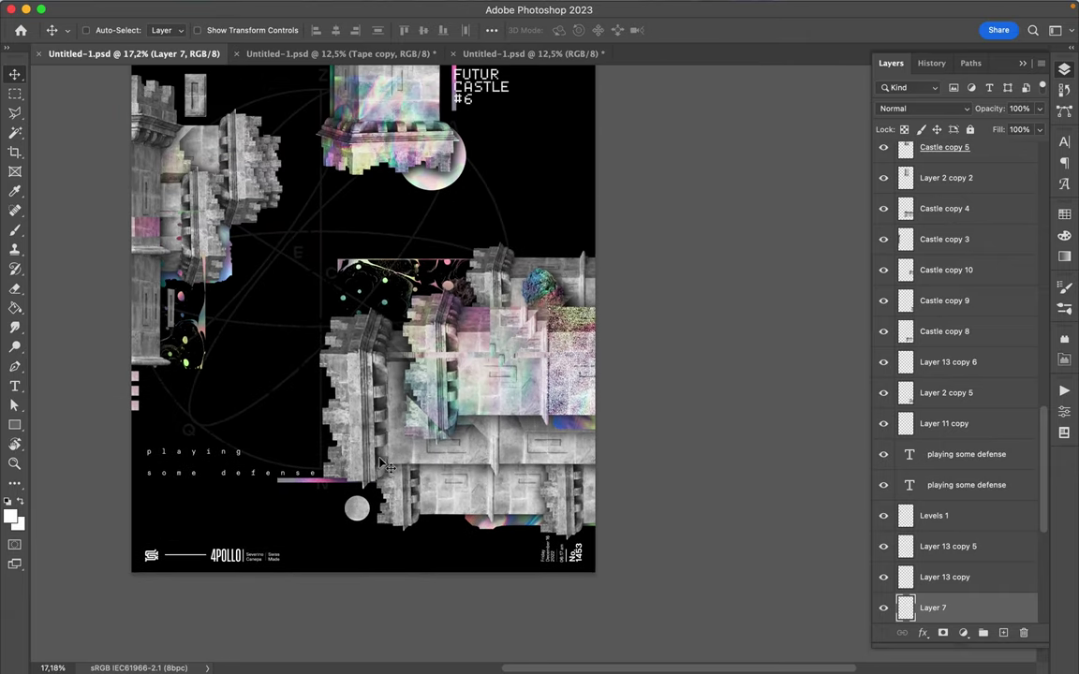
pyautogui.hscroll(-2, 379, 473)
pyautogui.scroll(1, 380, 473)
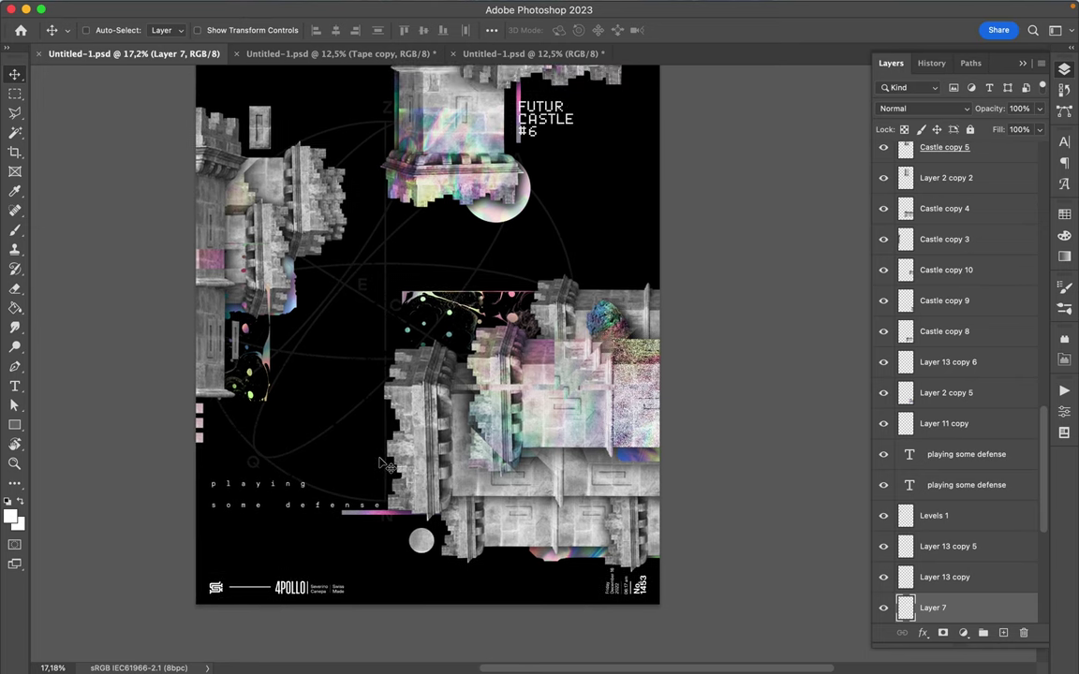
pyautogui.scroll(2, 347, 544)
pyautogui.scroll(-1, 333, 564)
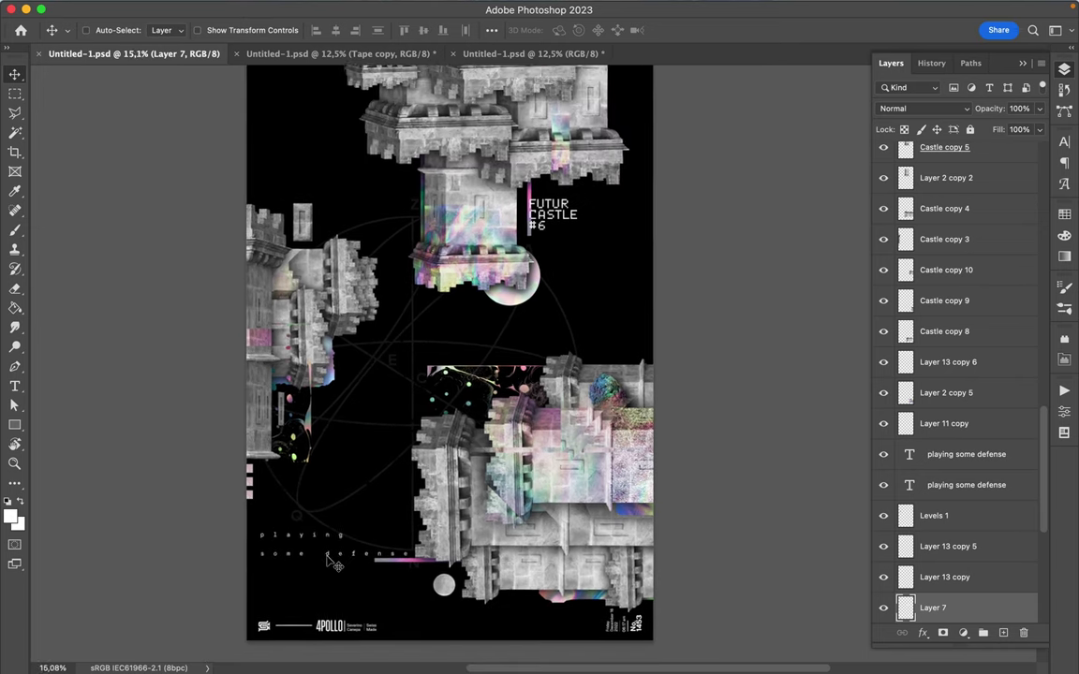
pyautogui.scroll(-1, 333, 563)
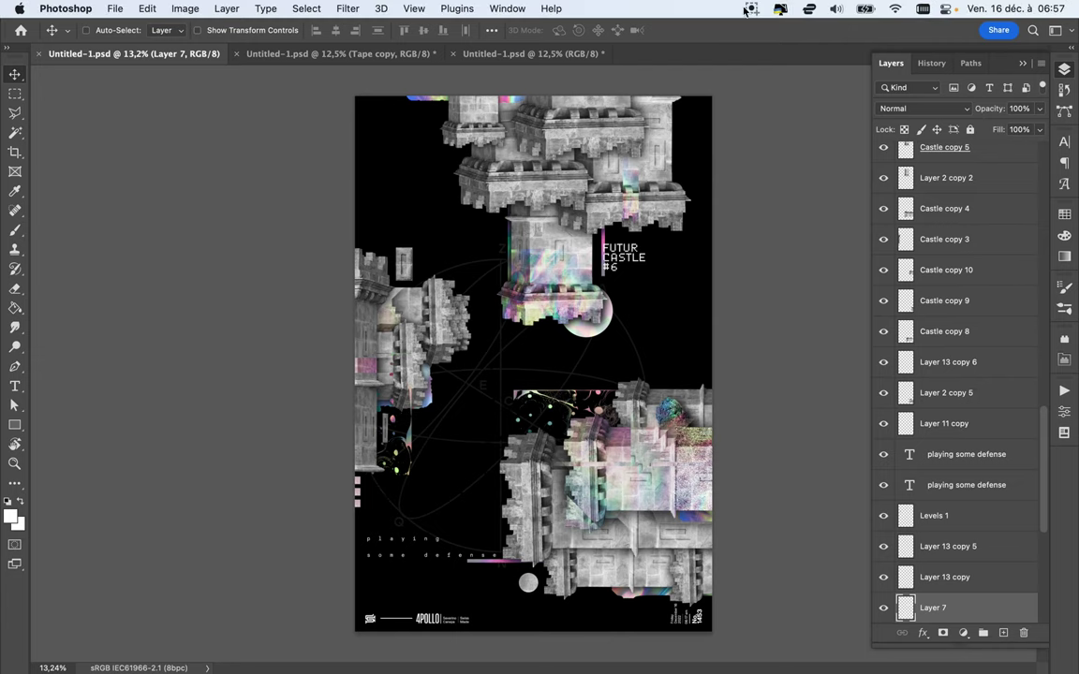
# - Cancel the screen recording with 'Annuler l'enregistrement' from the menu-bar recording icon
pyautogui.click(752, 8)
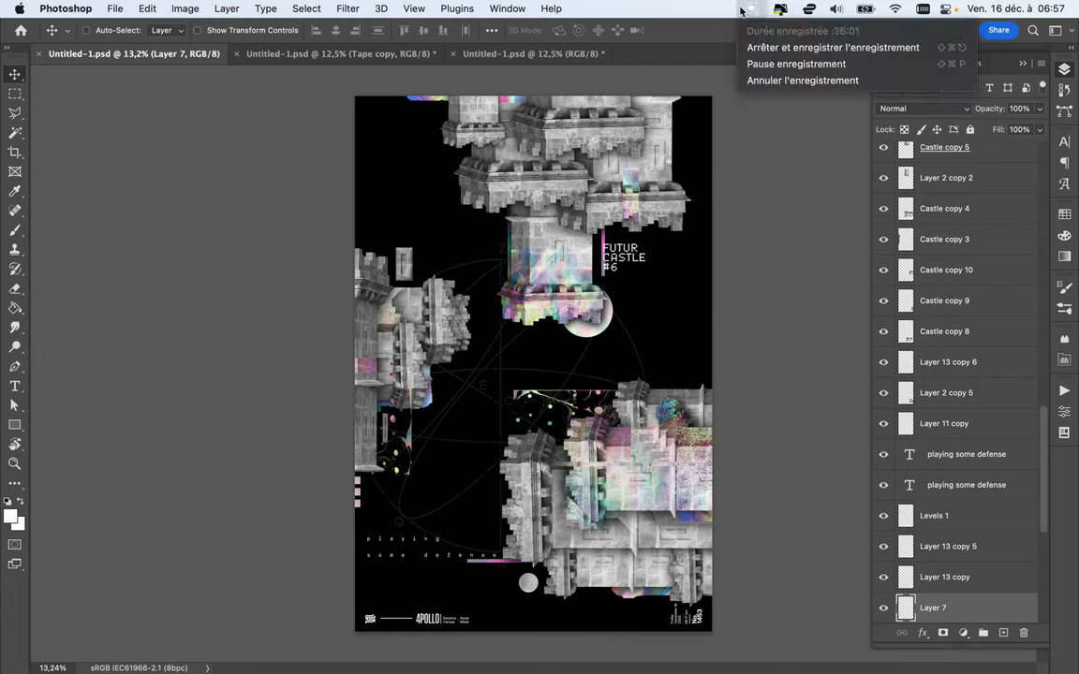
pyautogui.click(761, 54)
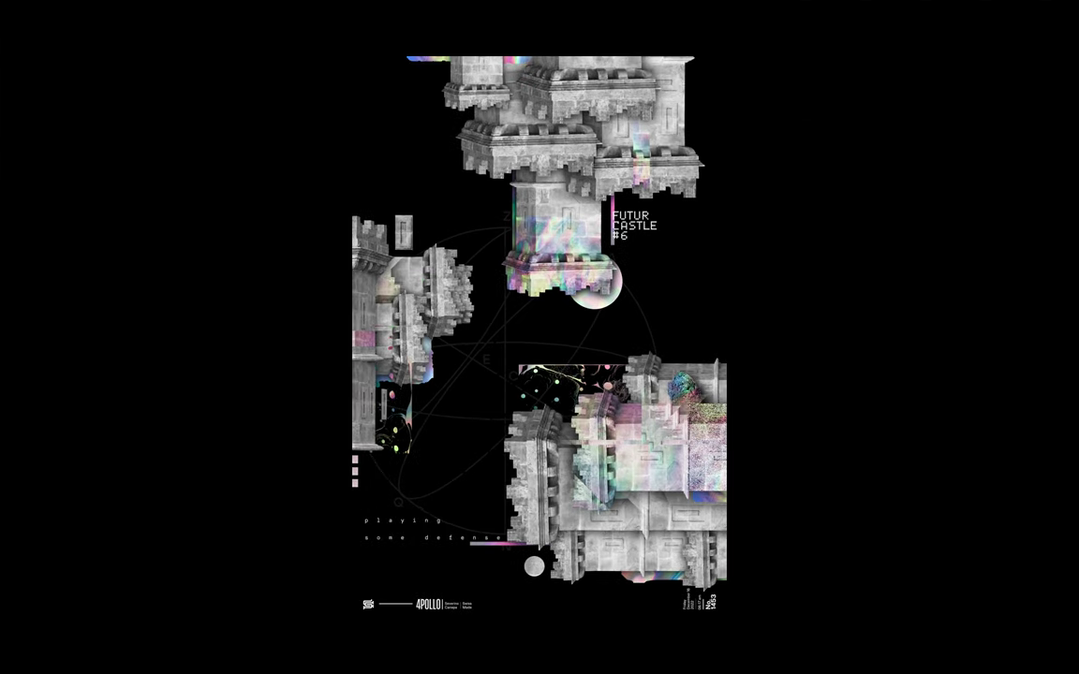